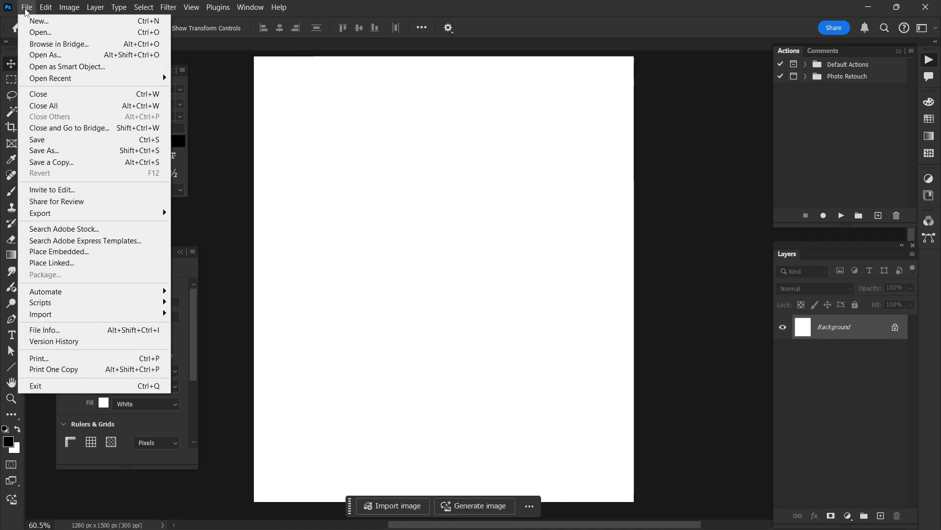
Step: Create a new 1280 x 1500 px document at 300 ppi named "burger"
left_click(27, 8)
left_click(29, 8)
left_click(34, 21)
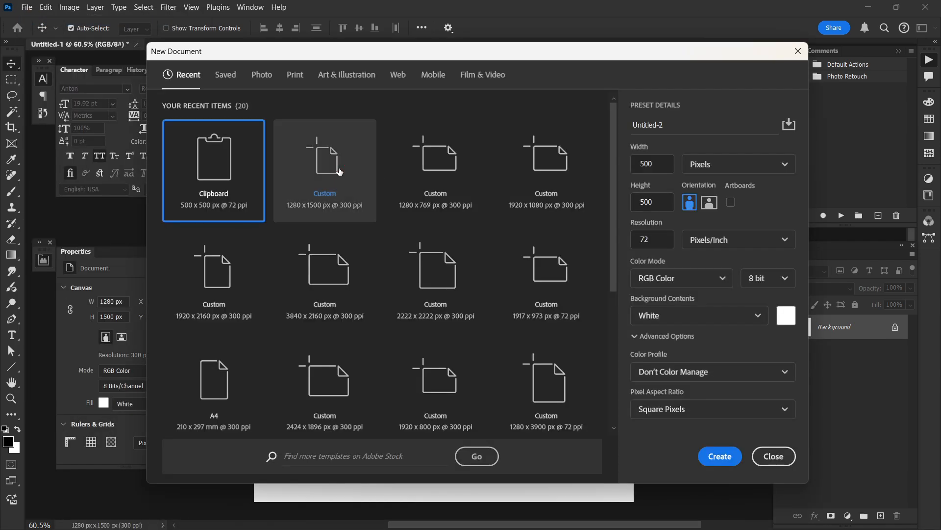
left_click(339, 171)
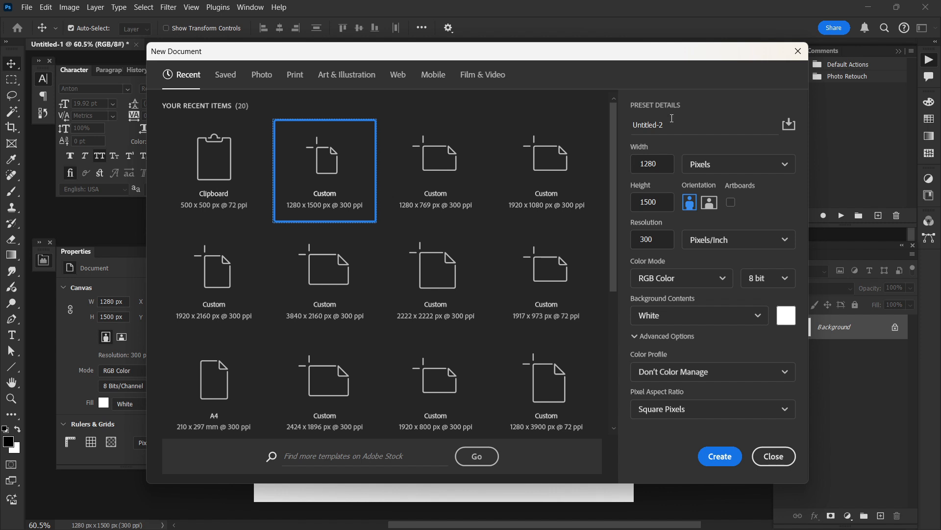
left_click(637, 128)
type("burgr")
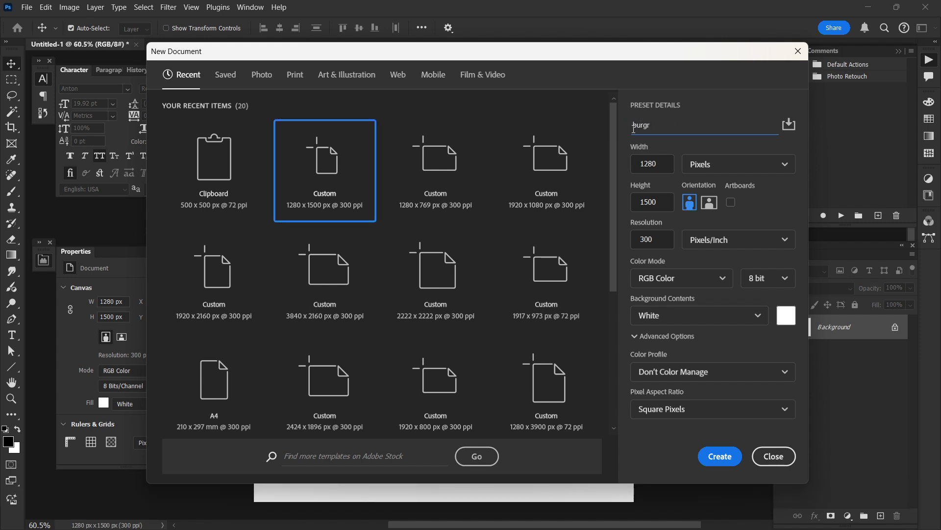
key("BackSpace")
type("er")
key("Return")
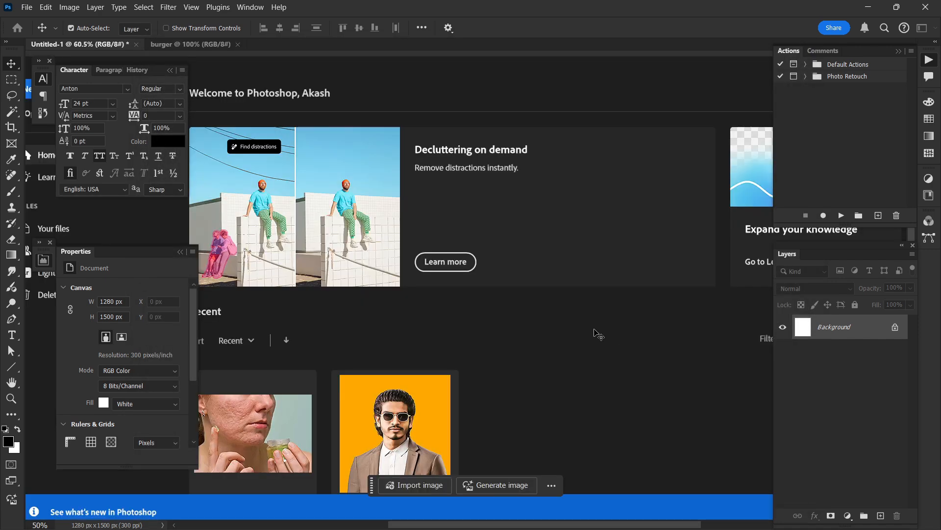
key("ctrl+0")
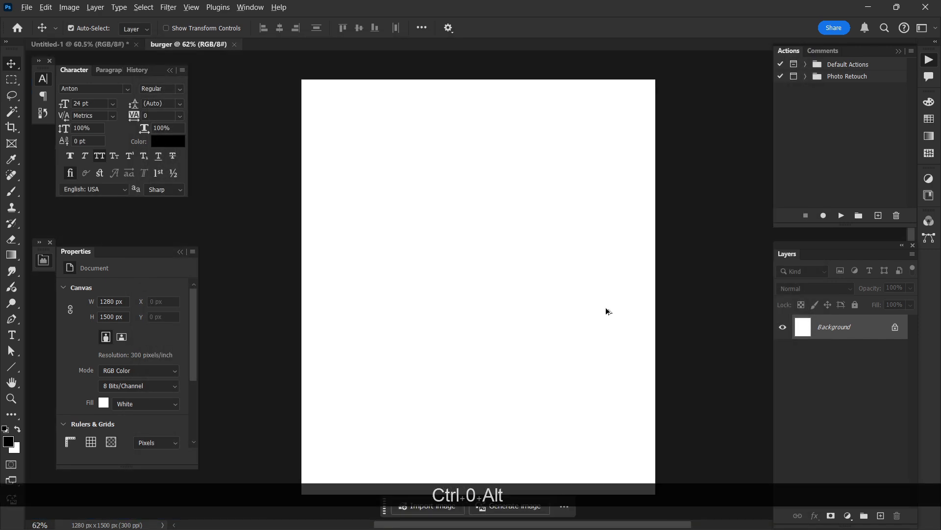
scroll(608, 312, "down", 1)
scroll(611, 316, "down", 1)
scroll(658, 376, "down", 1)
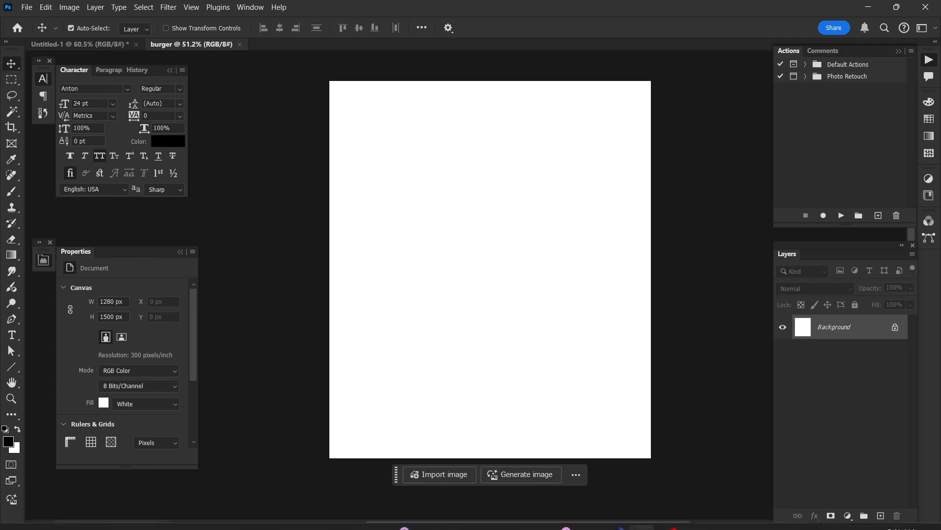
Step: Switch to the Chrome browser and search Yandex Images for "burger"
mouse_move(646, 509)
left_click(616, 515)
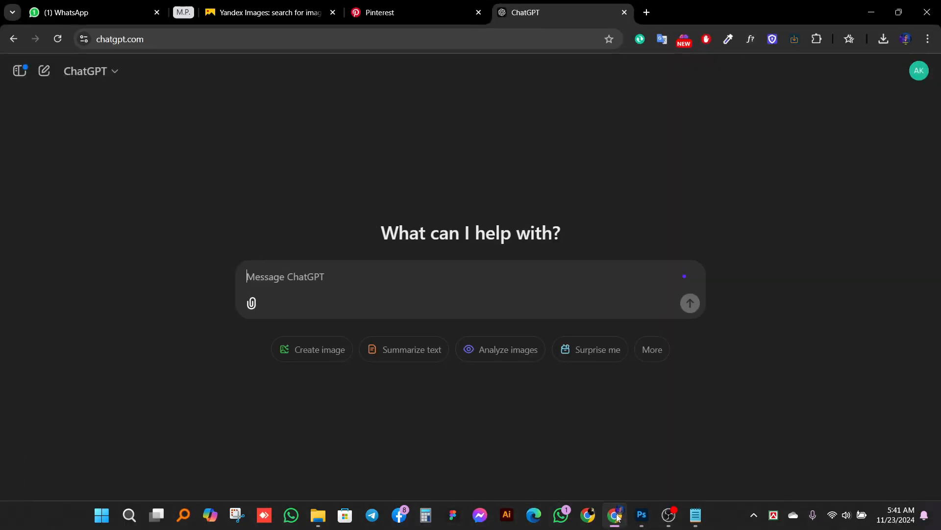
left_click(255, 13)
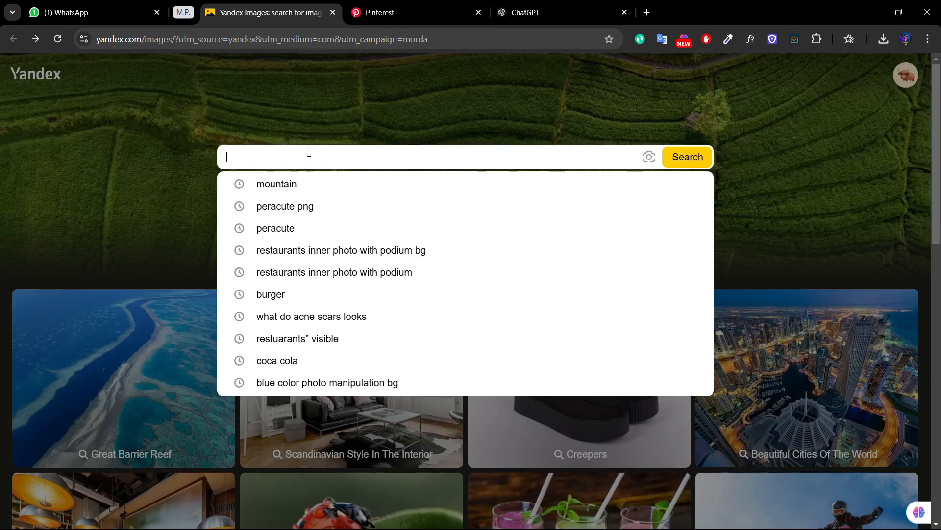
type("burger")
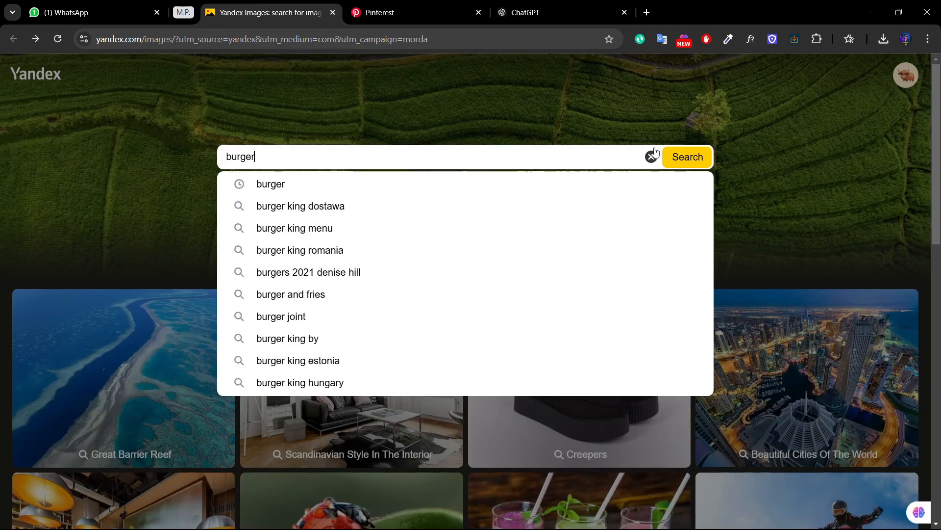
left_click(669, 154)
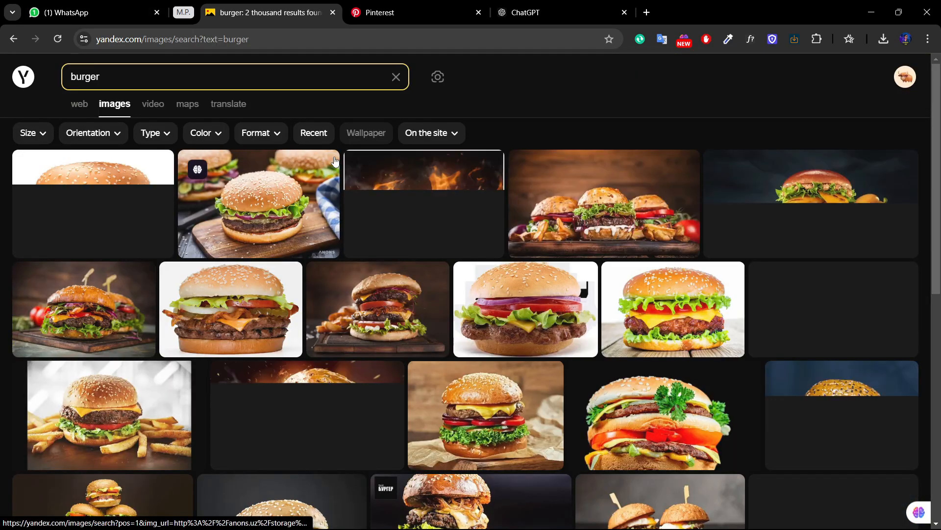
Step: Find the burger with fried pickles and fries on a white background, open its full image and copy it
scroll(336, 164, "down", 4)
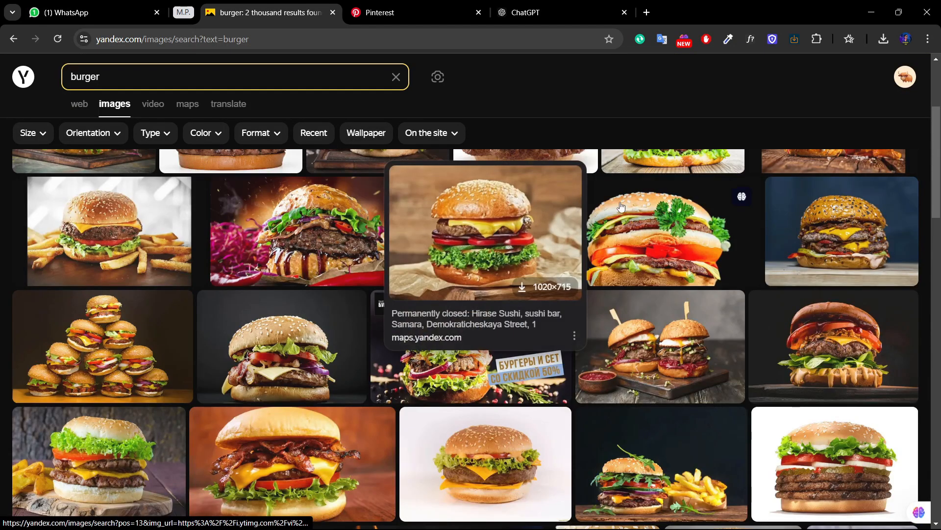
scroll(594, 216, "down", 10)
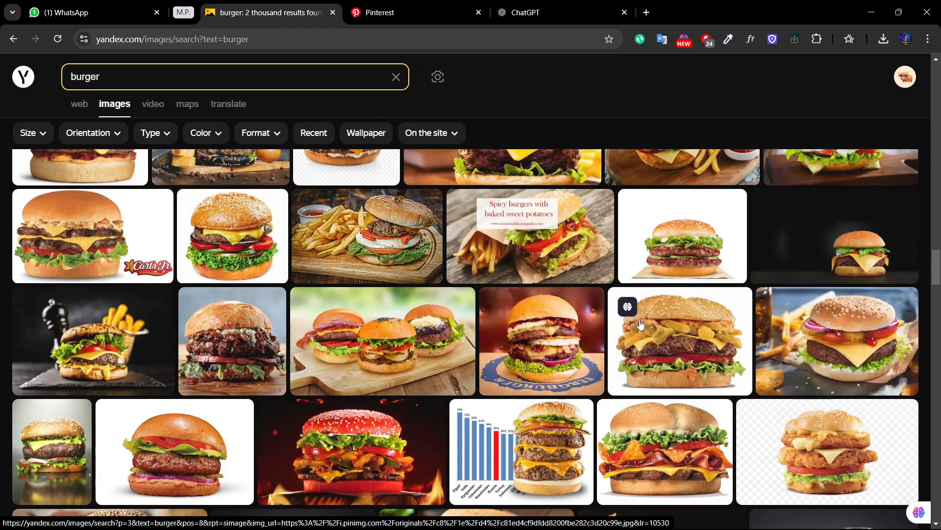
left_click(676, 332)
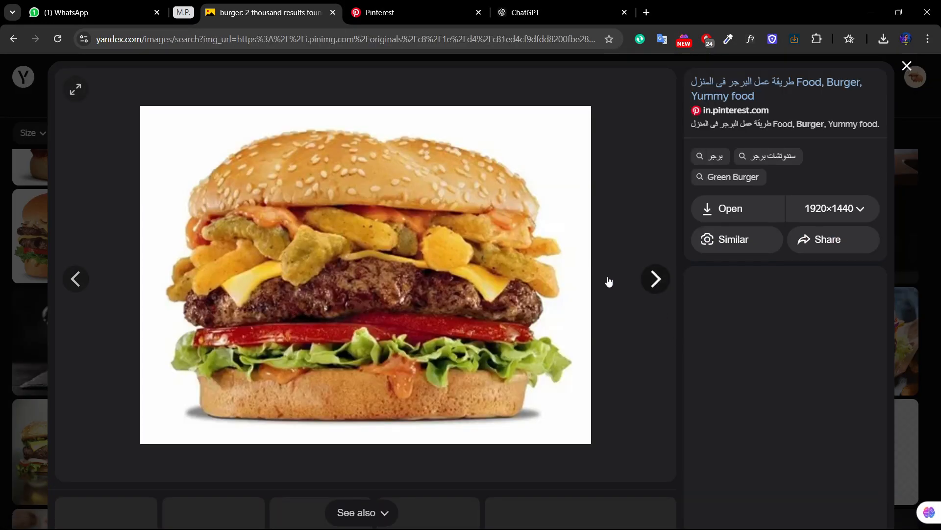
left_click(734, 209)
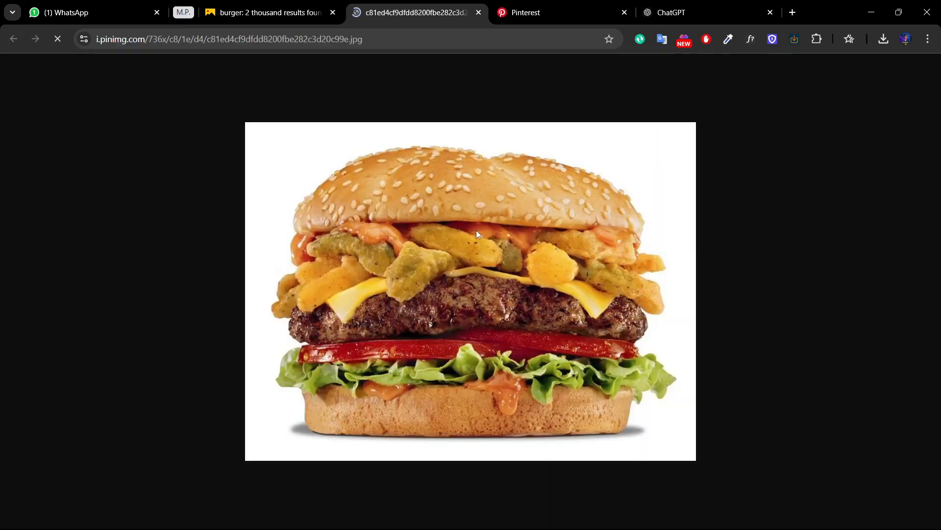
right_click(477, 231)
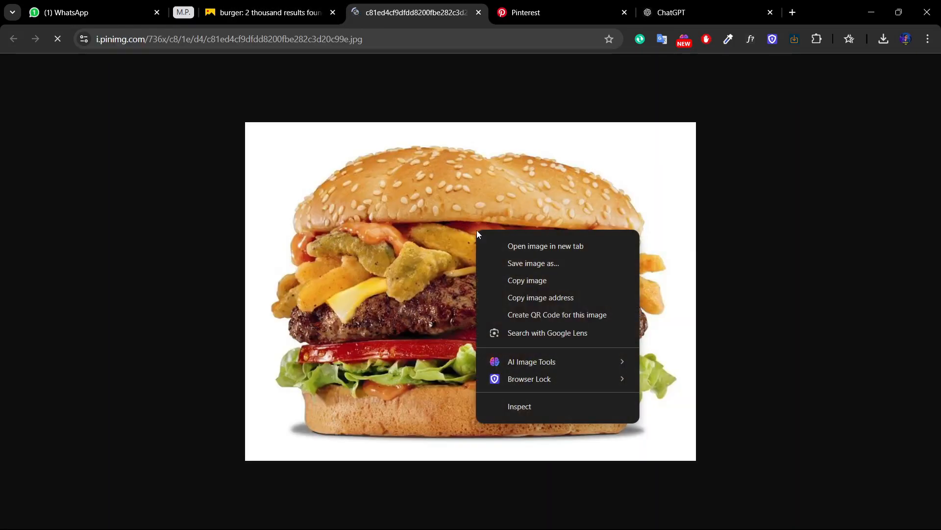
left_click(532, 280)
Step: Switch back to Photoshop, paste the copied burger image into the burger document and move it down to Y 530 px
mouse_move(614, 524)
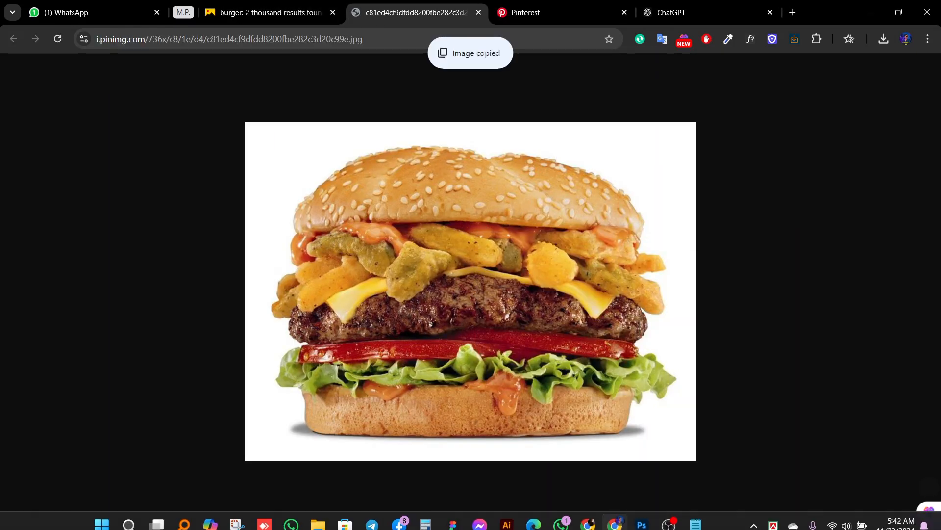
left_click(651, 518)
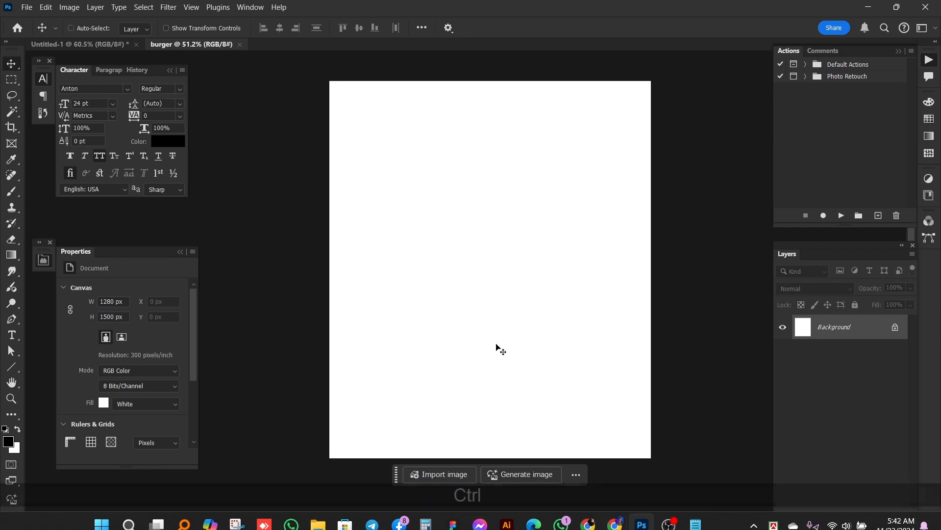
key("ctrl+v")
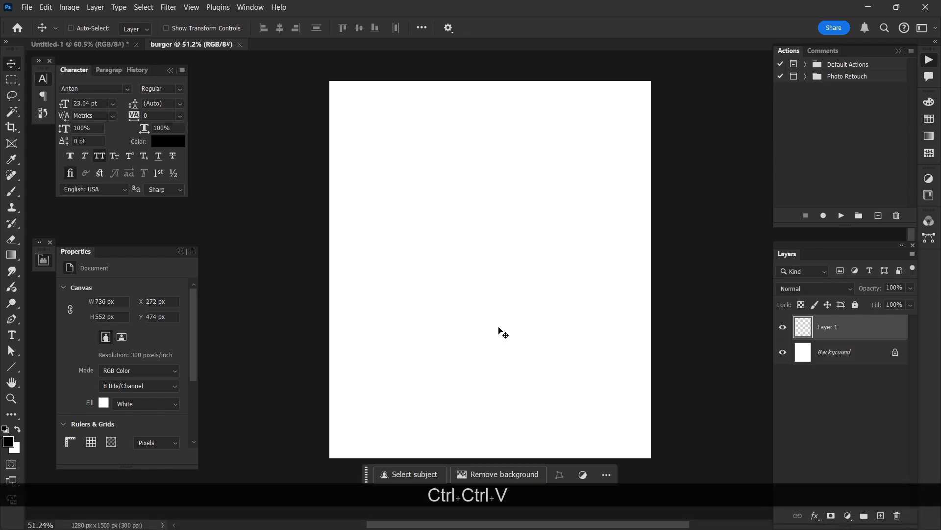
left_click_drag(501, 313, 501, 327)
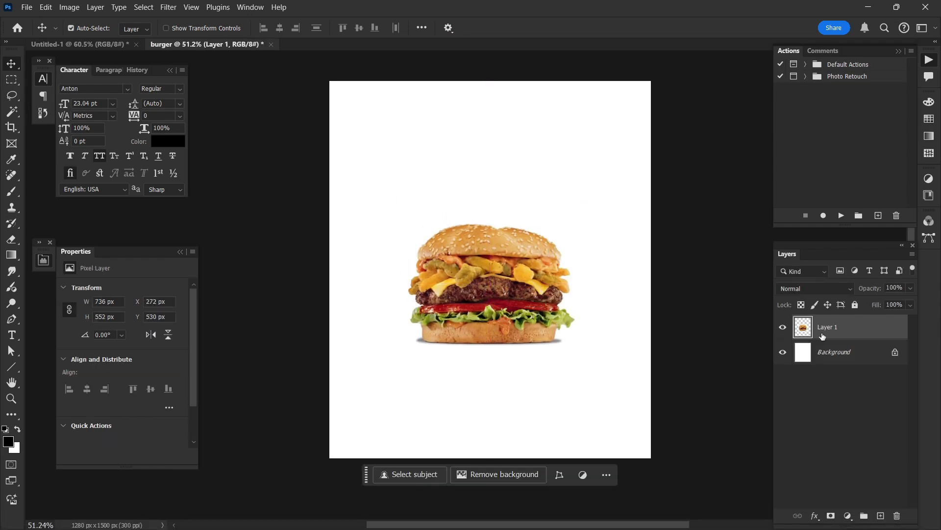
Step: Add a Solid Color fill layer in dark orange #9c3b00 directly above the Background layer and lock it
left_click(840, 358)
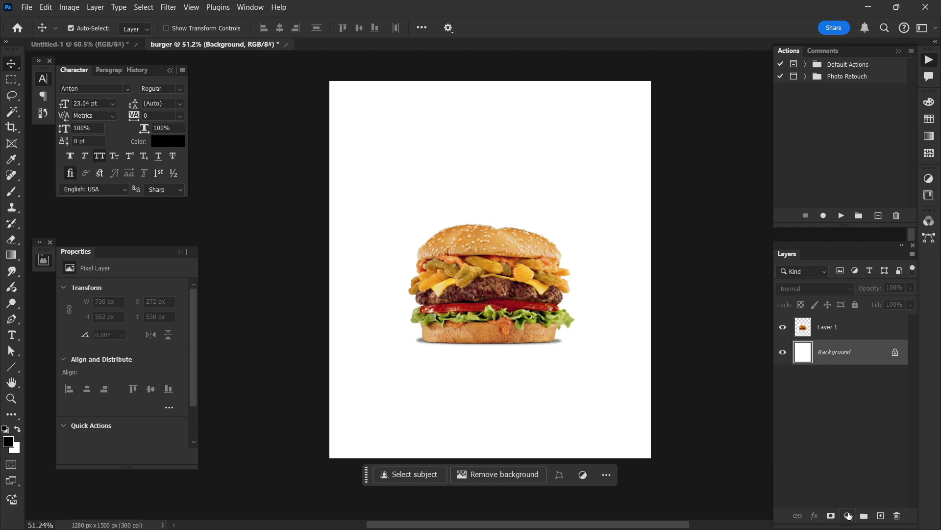
left_click(849, 516)
left_click(863, 301)
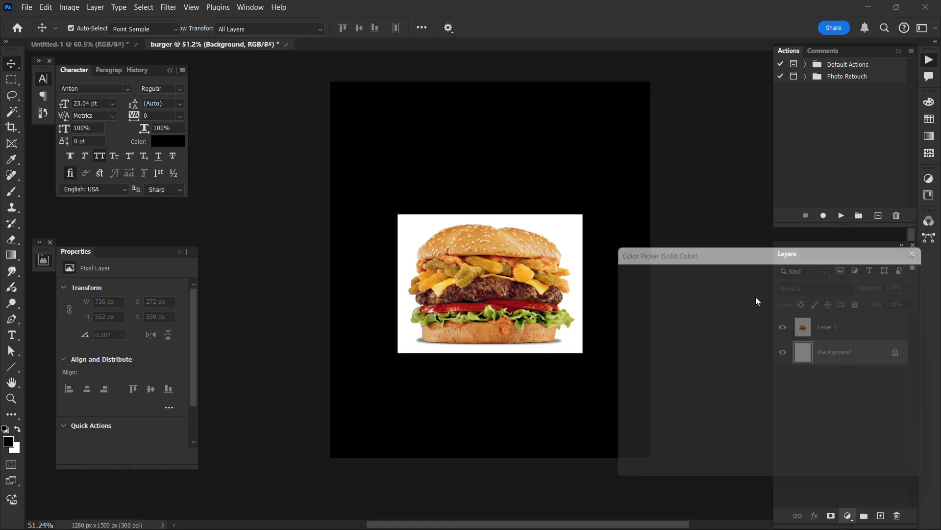
left_click_drag(735, 309, 773, 338)
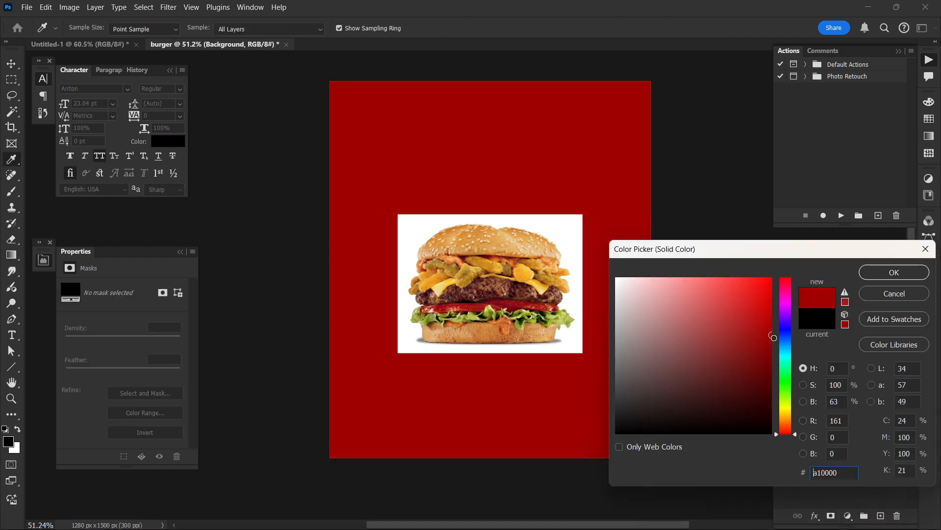
left_click_drag(787, 414, 787, 428)
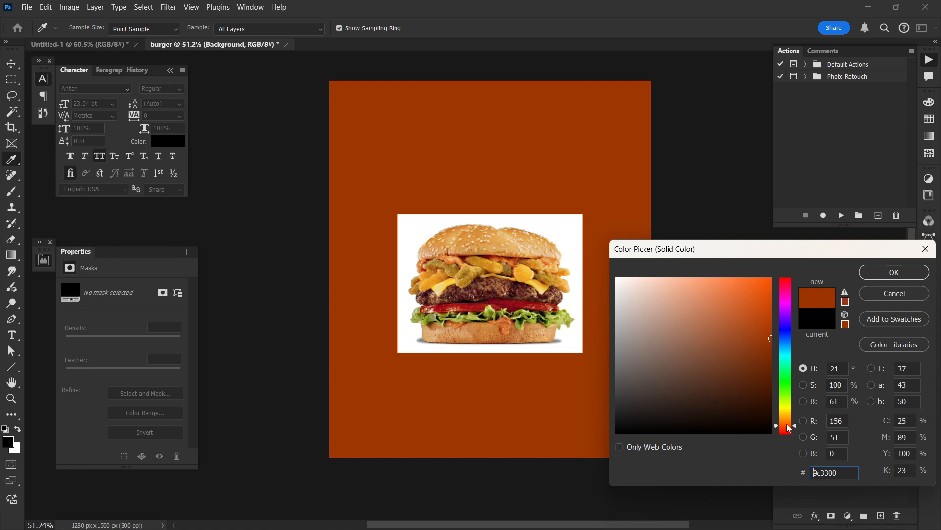
left_click(878, 274)
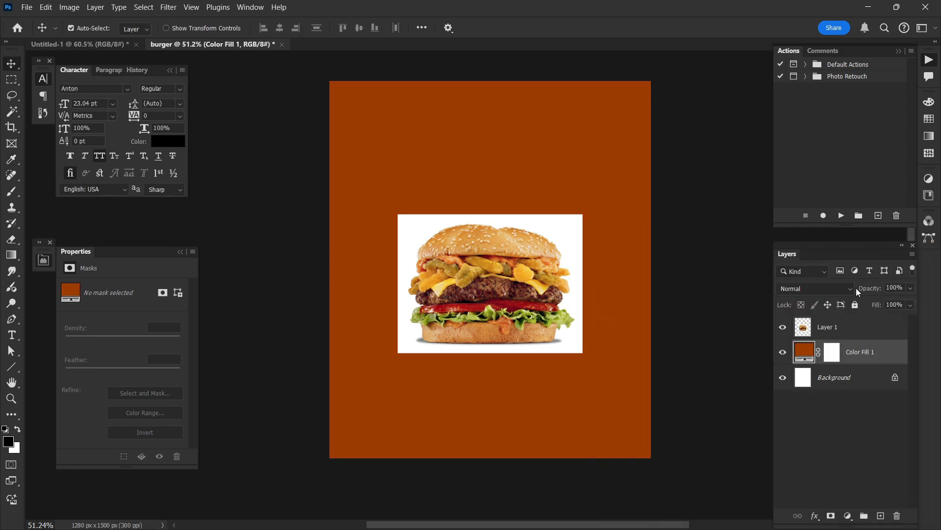
left_click(855, 305)
Step: Select the whole burger on its pasted layer with the Object Selection tool, leaving out the white surroundings
left_click(569, 284)
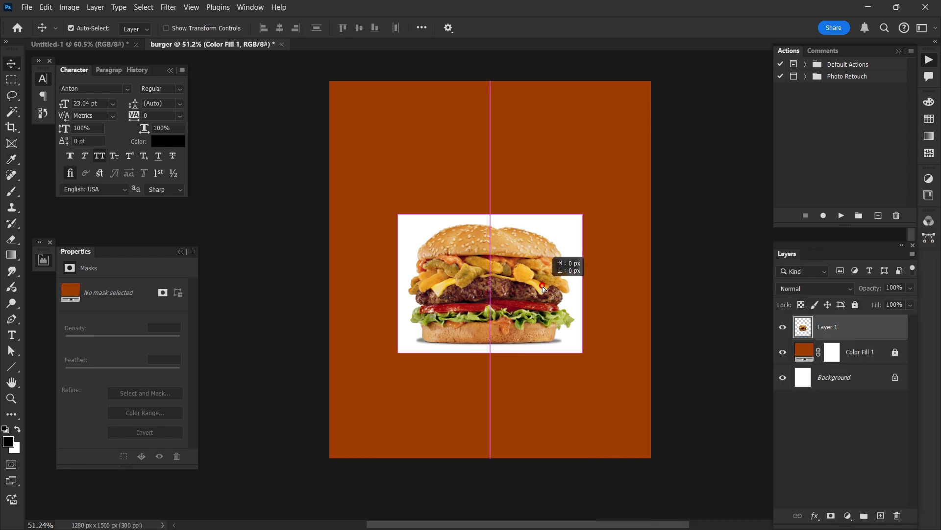
scroll(543, 285, "up", 1)
scroll(542, 285, "up", 1)
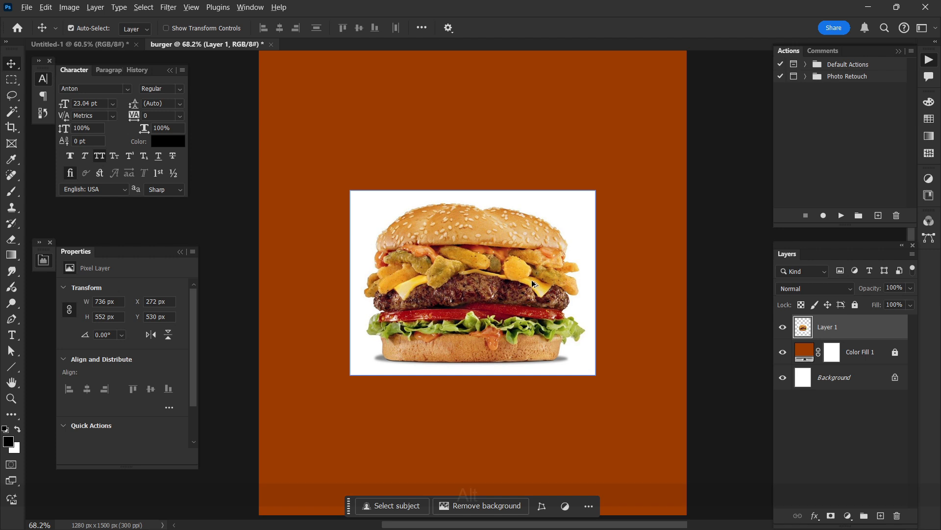
scroll(532, 281, "up", 1)
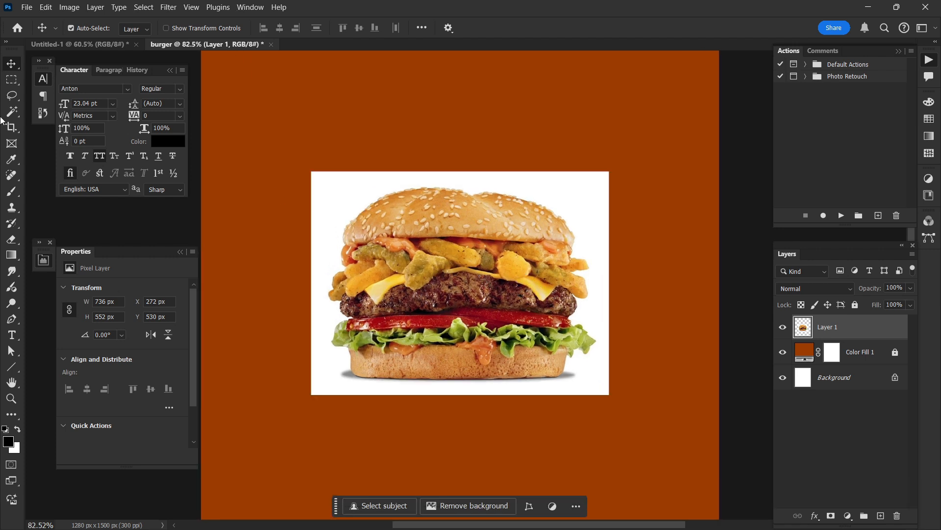
left_click(17, 115)
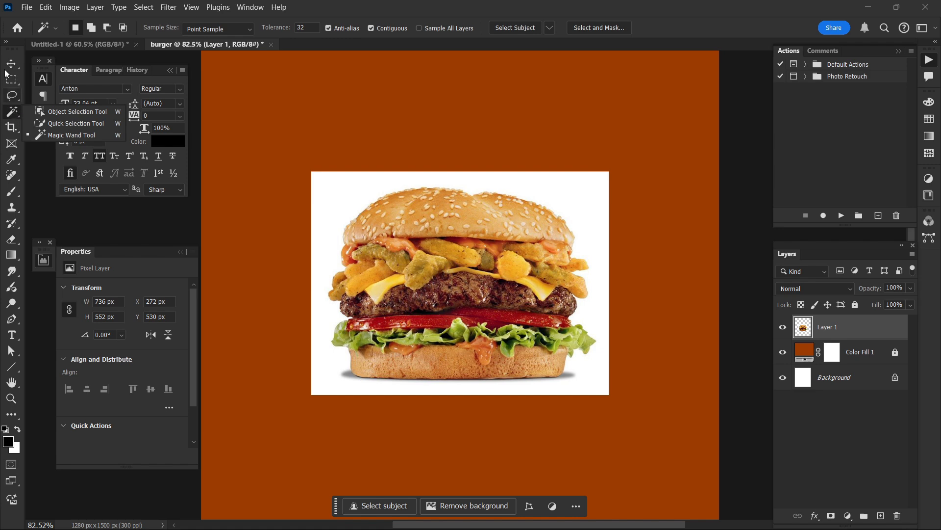
left_click(62, 112)
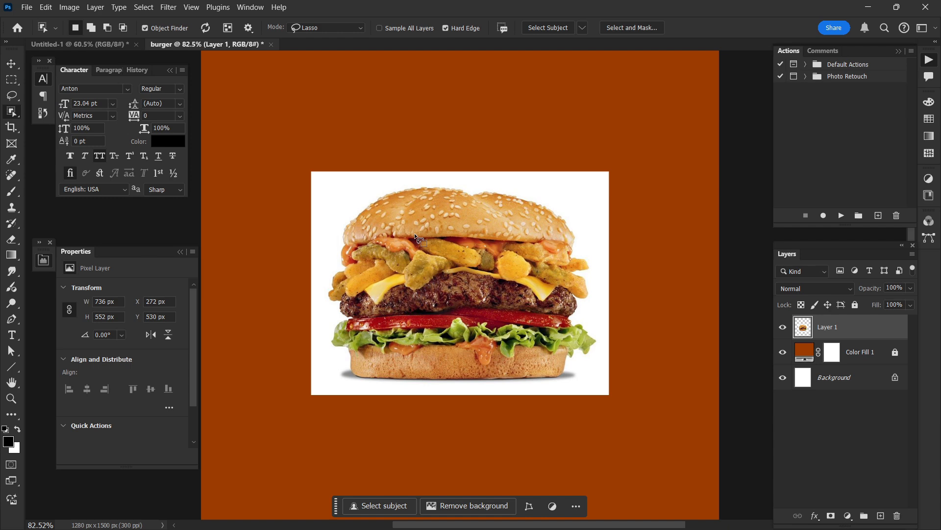
left_click(454, 223)
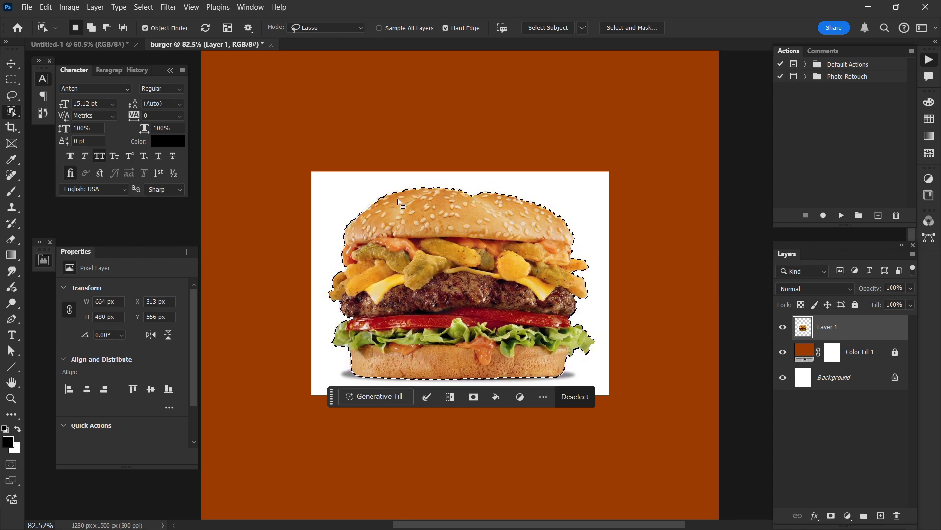
Step: Contract the burger selection by 1 pixel
scroll(451, 260, "right", 1)
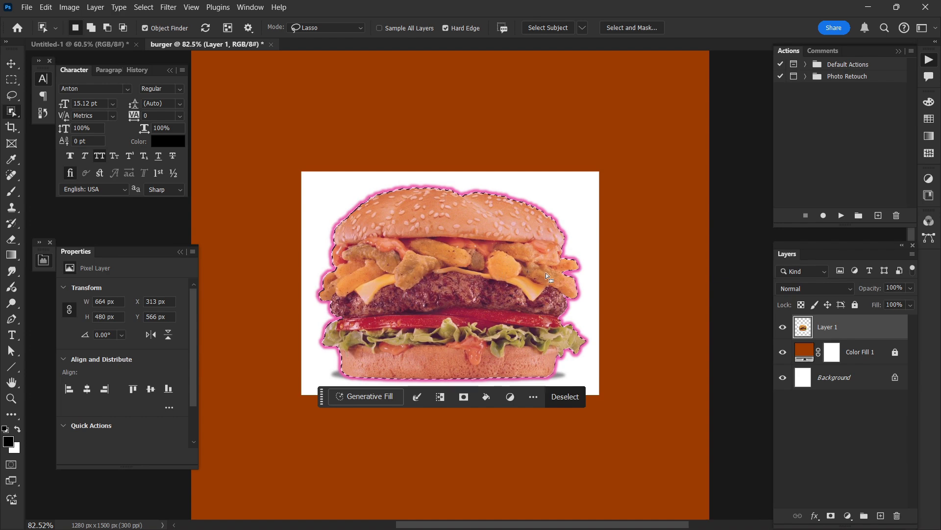
left_click(143, 7)
mouse_move(231, 184)
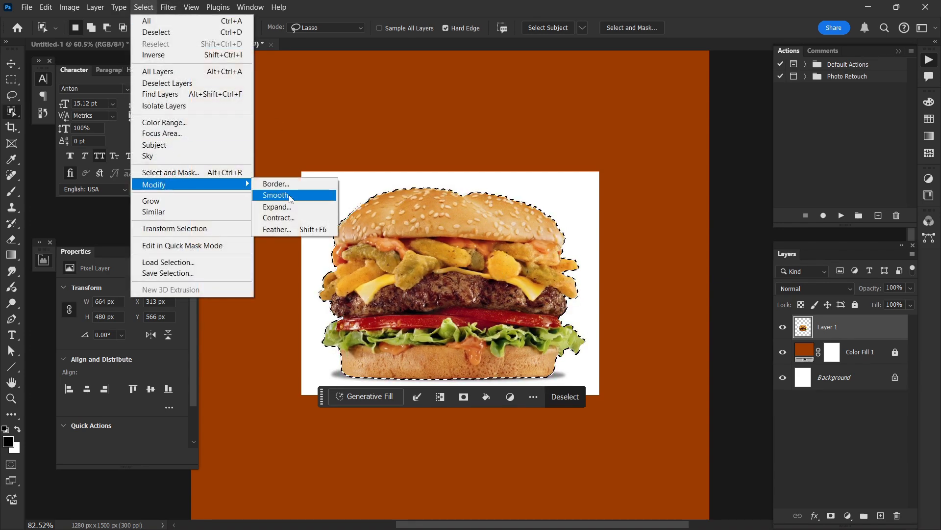
left_click(284, 217)
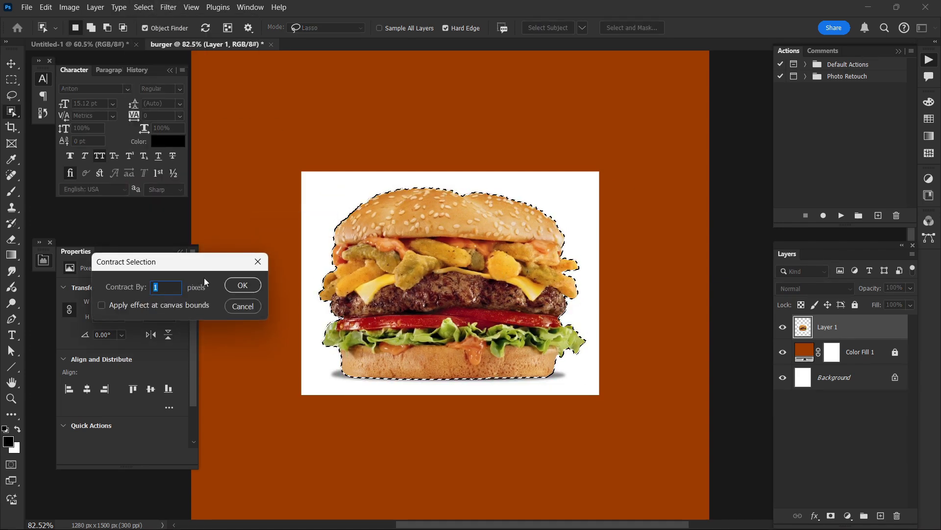
left_click_drag(224, 273, 331, 276)
left_click(346, 284)
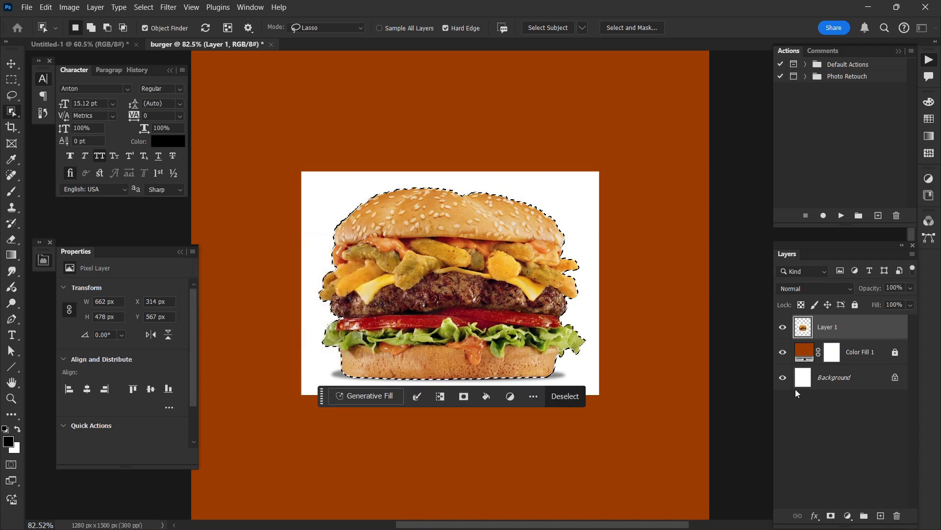
Step: Add a layer mask to the burger layer from the current selection to hide its white surroundings, leaving no layer selected
left_click(831, 515)
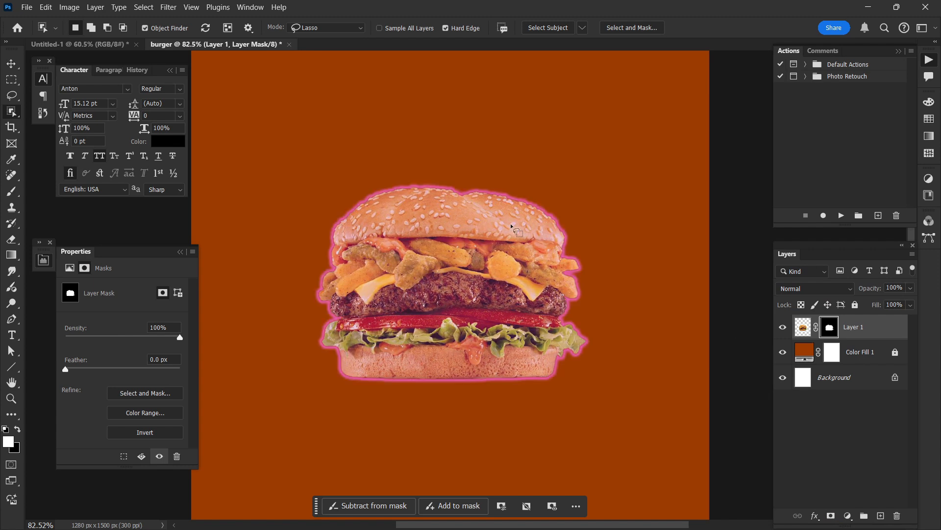
left_click(11, 64)
scroll(385, 245, "down", 2)
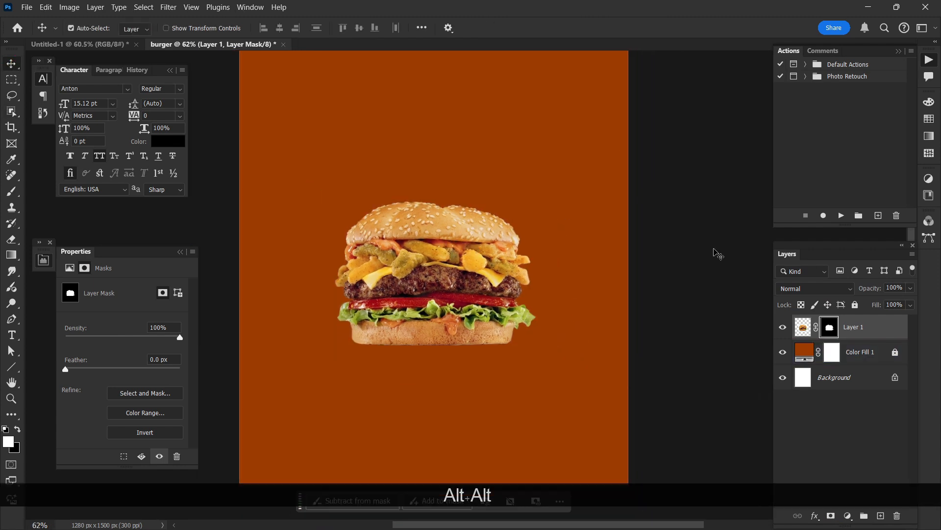
left_click(716, 253)
scroll(714, 252, "up", 3)
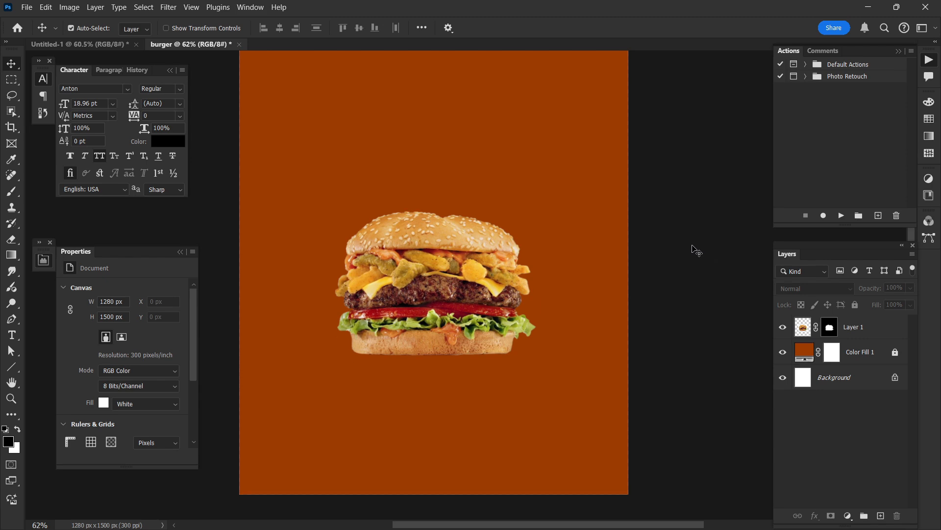
scroll(696, 250, "up", 2)
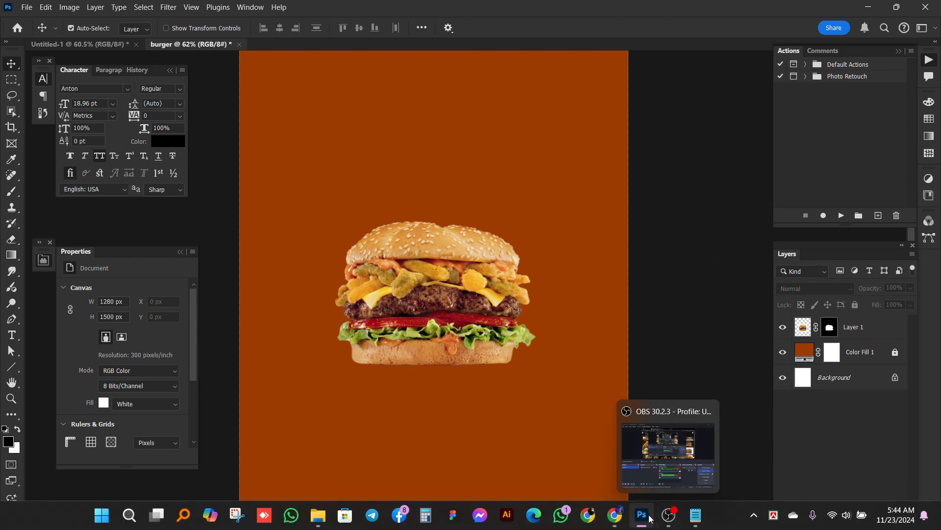
Step: Switch to Chrome, close the burger image's tab and dismiss its preview to return to the Yandex image results
left_click(576, 479)
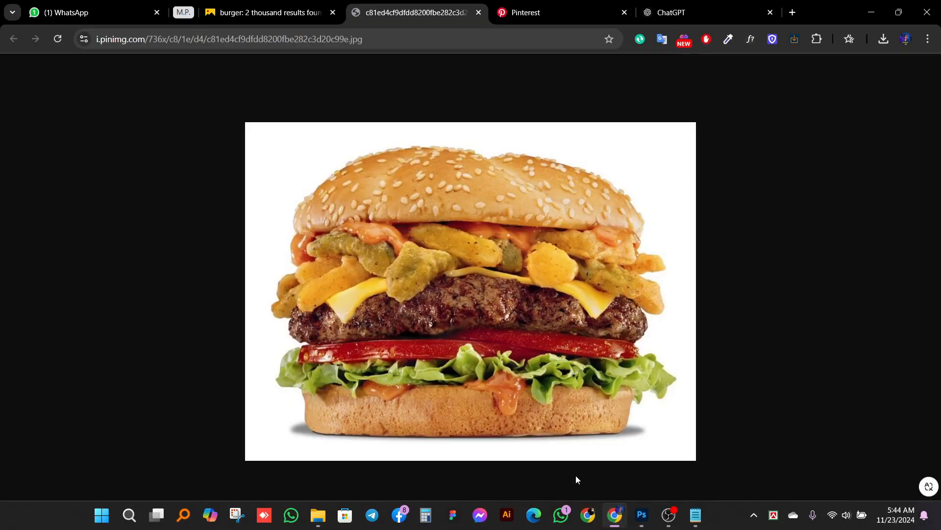
left_click(478, 13)
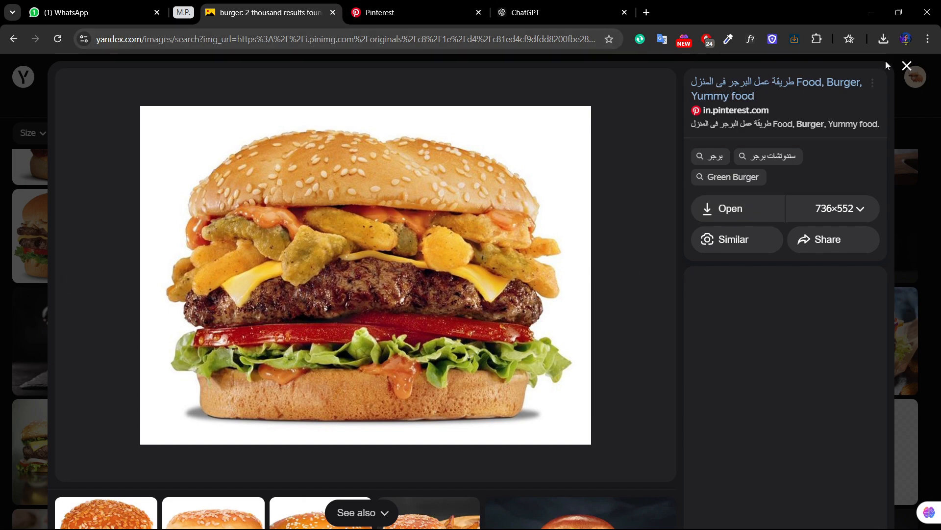
left_click(906, 67)
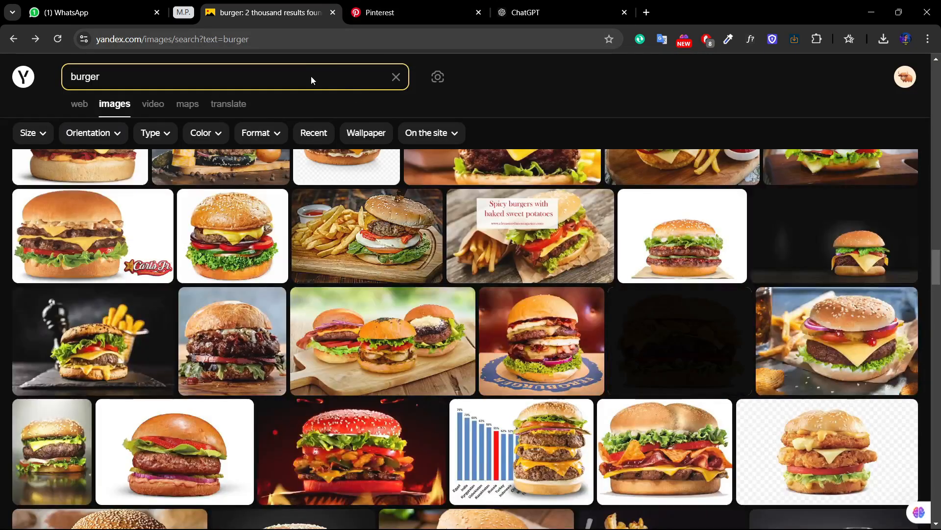
Step: Replace the burger query and search Yandex Images for "city background with sky"
left_click(143, 74)
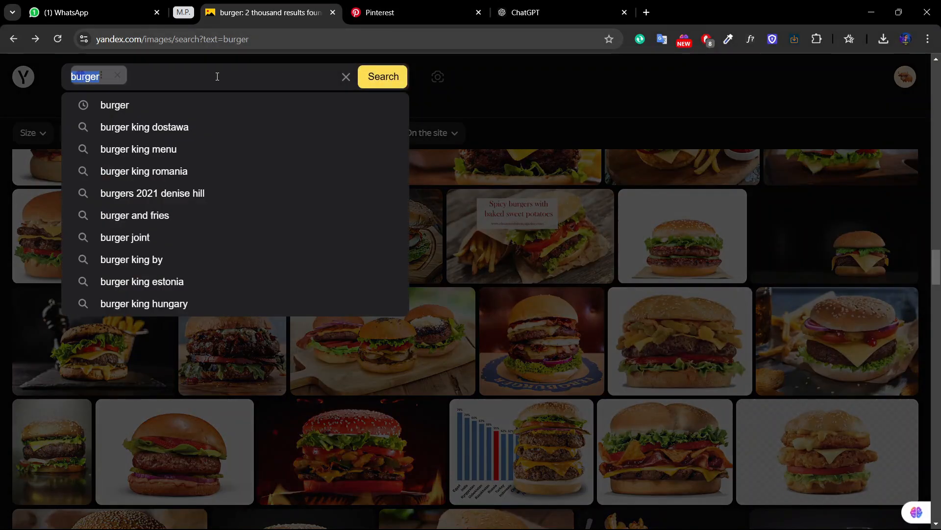
key("BackSpace")
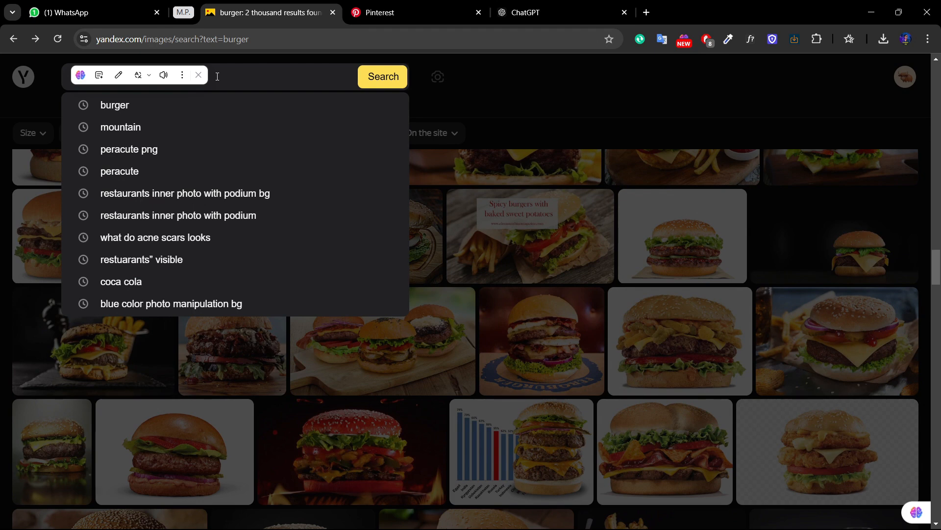
type("city ")
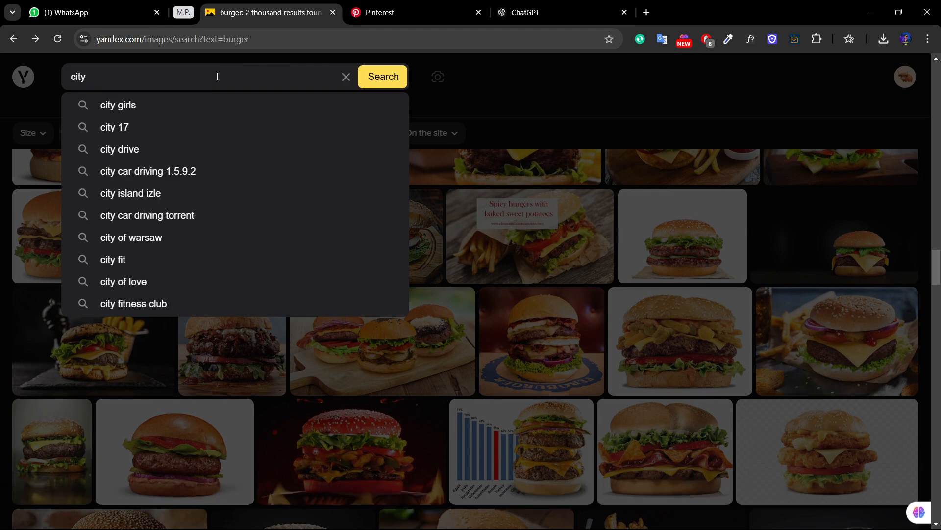
type("bg")
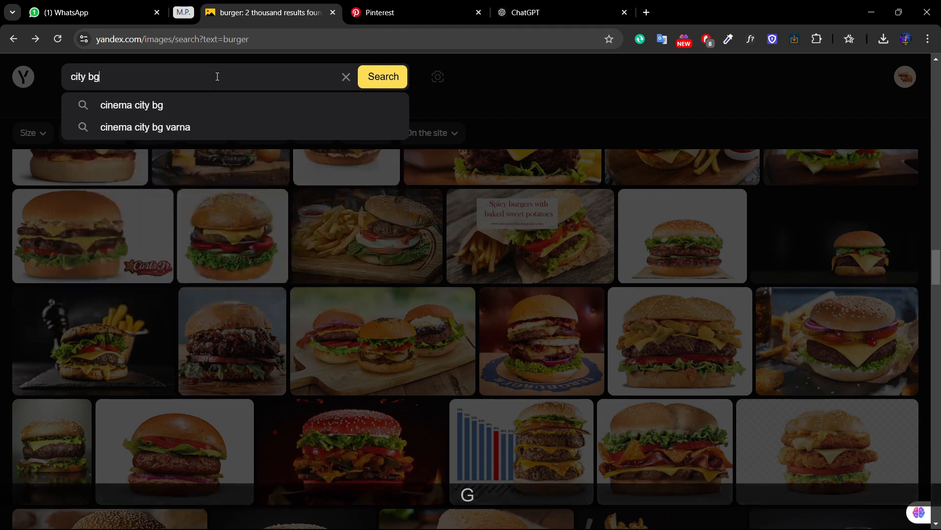
key("BackSpace")
key("BackSpace")
type("ba")
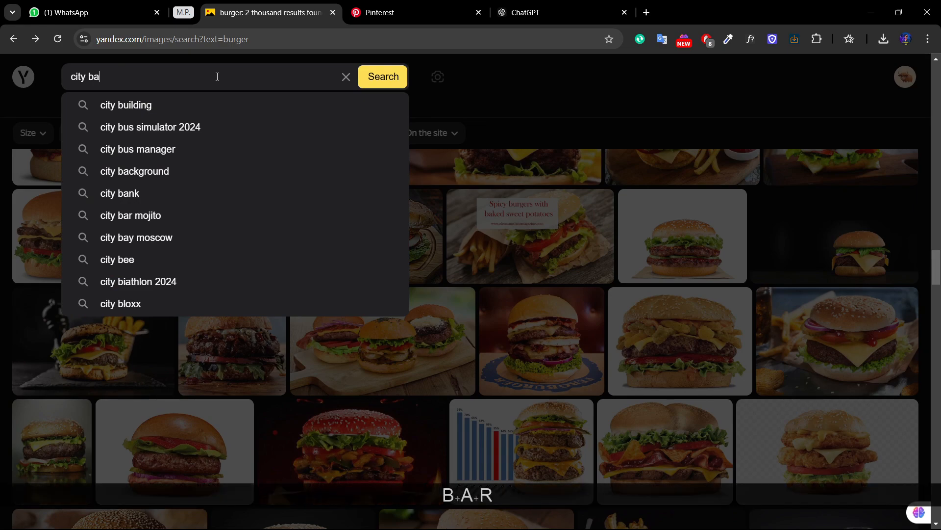
type("rckground with sky")
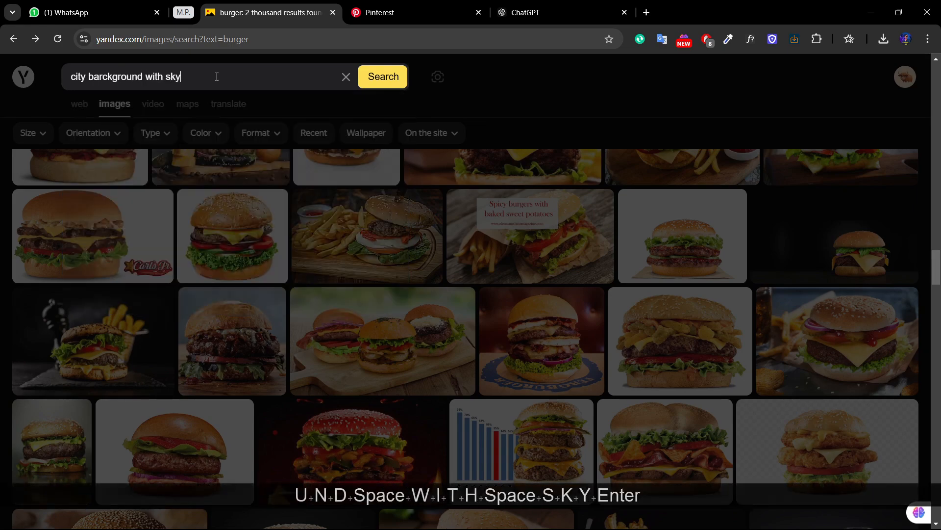
key("Return")
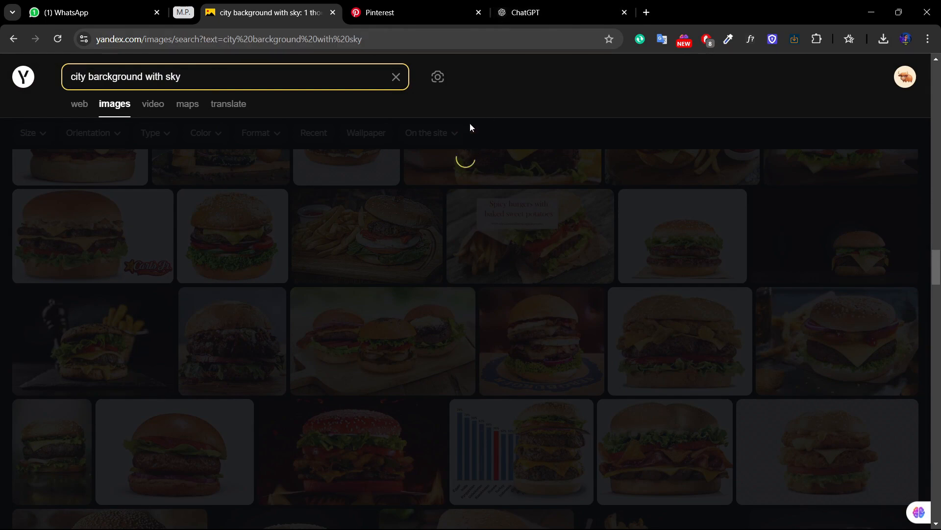
Step: Open the sunset skyline picture from the wallhere.com result in a new tab
scroll(937, 225, "down", 2)
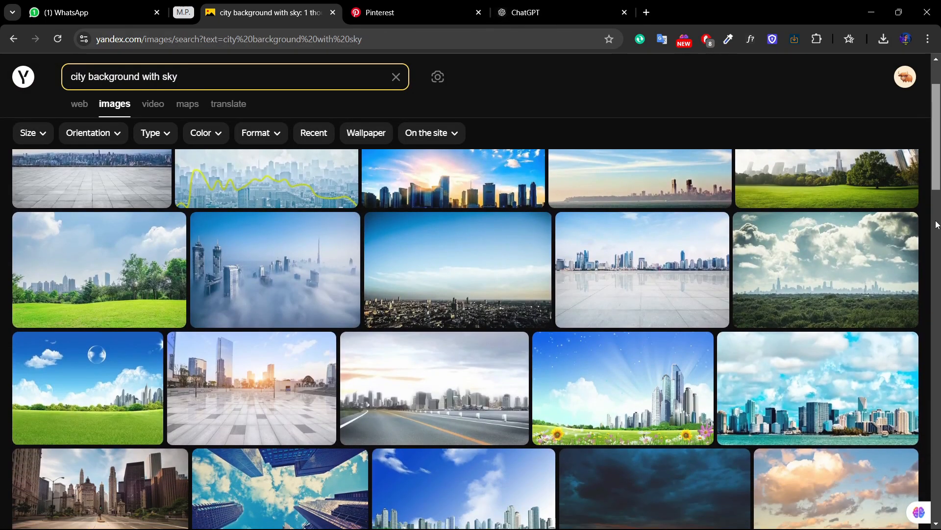
scroll(936, 225, "down", 6)
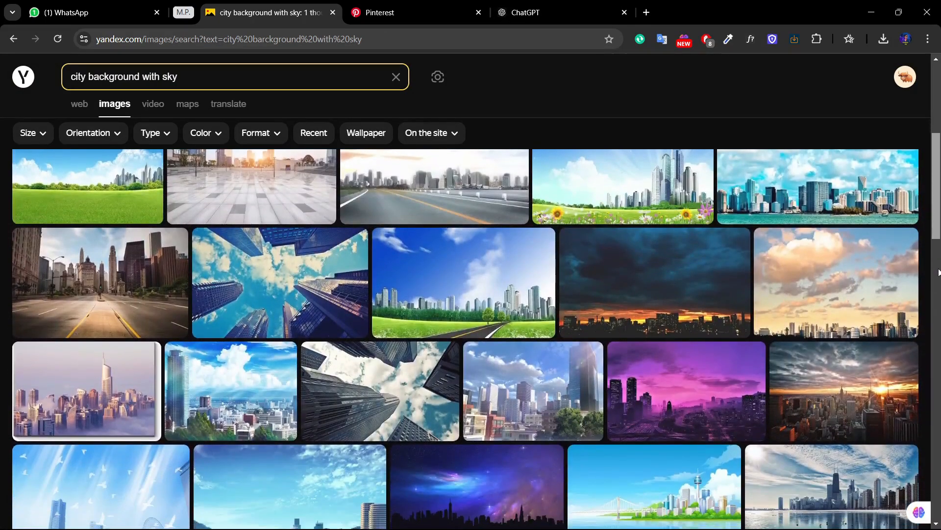
scroll(938, 272, "down", 2)
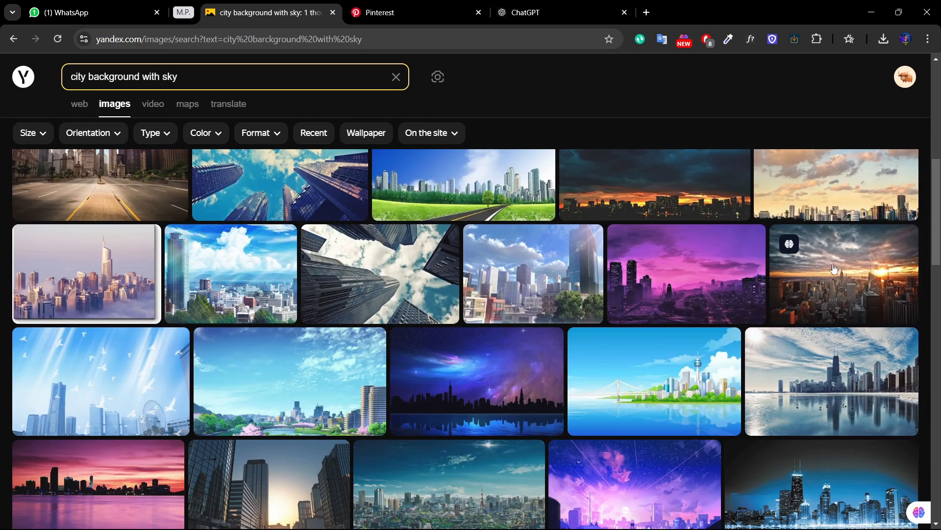
right_click(838, 267)
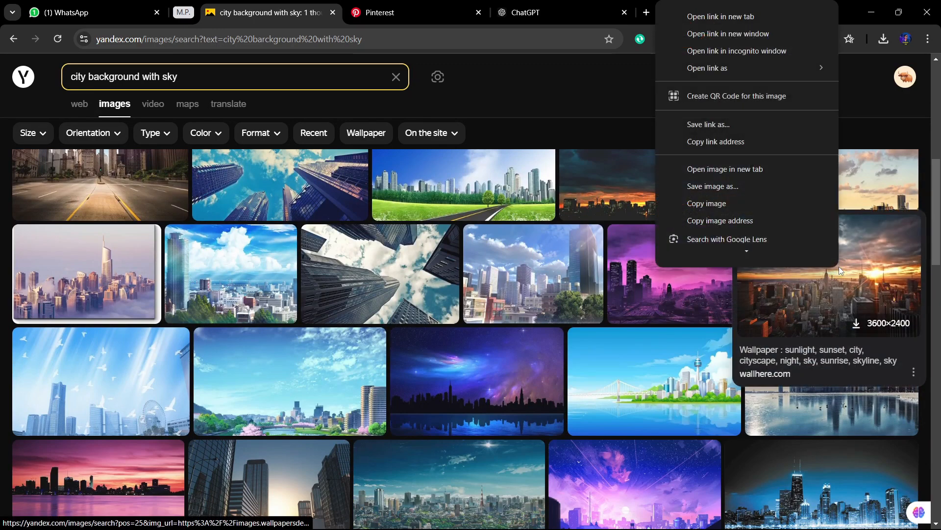
left_click(724, 11)
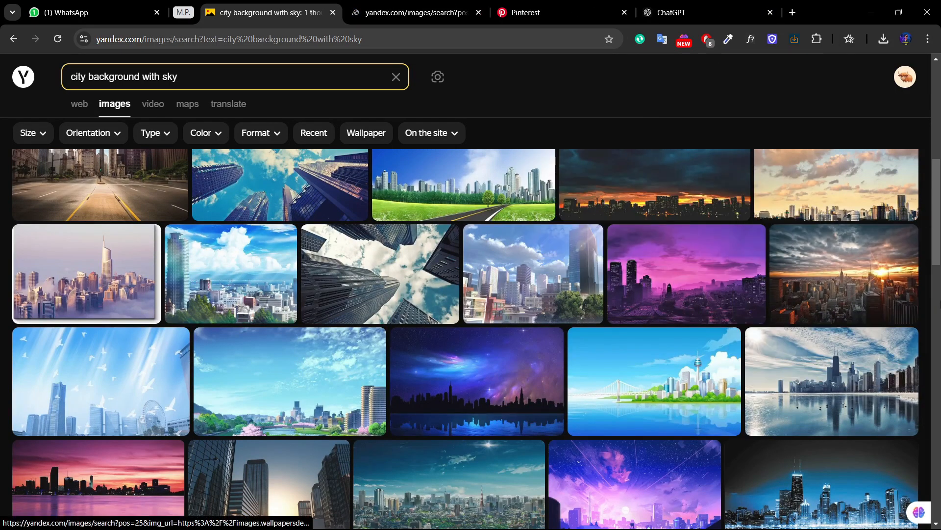
Step: Browse further city results and open the wallhere.com source page of the sunset skyline picture
scroll(427, 299, "down", 5)
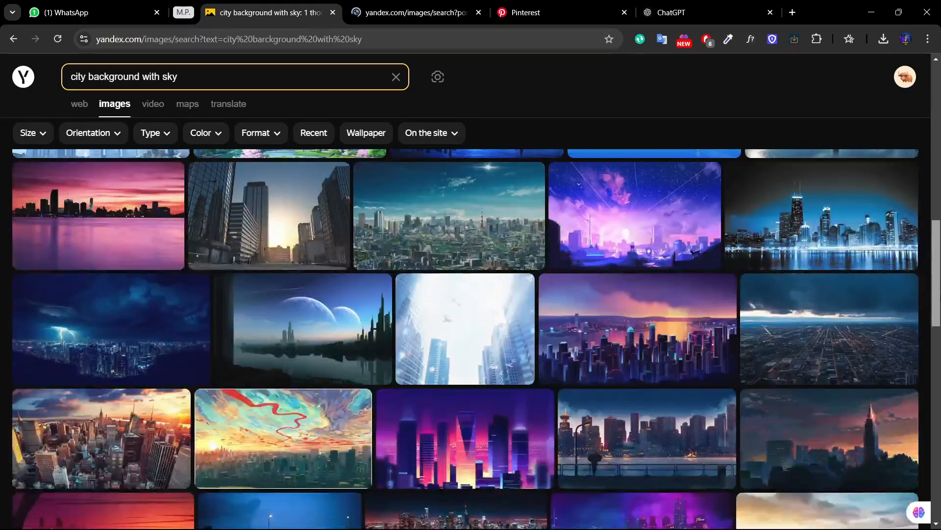
scroll(926, 327, "down", 3)
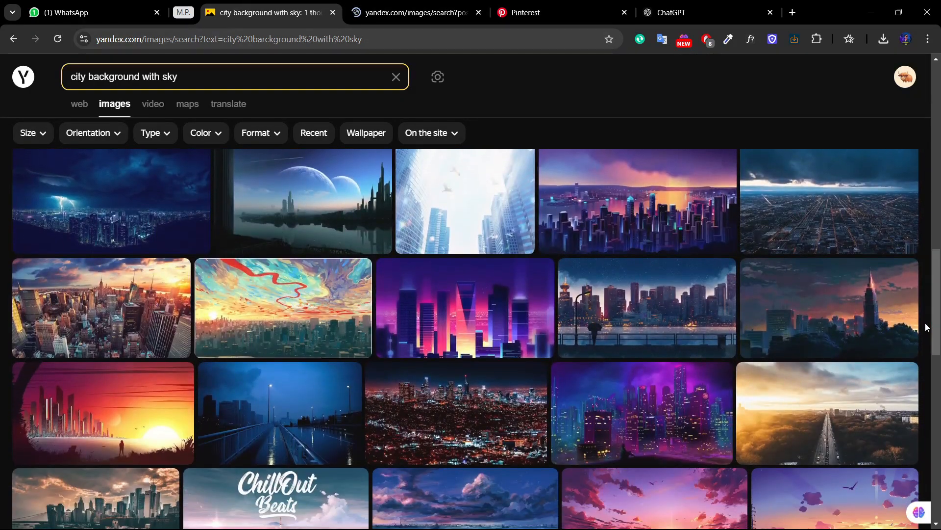
left_click(417, 13)
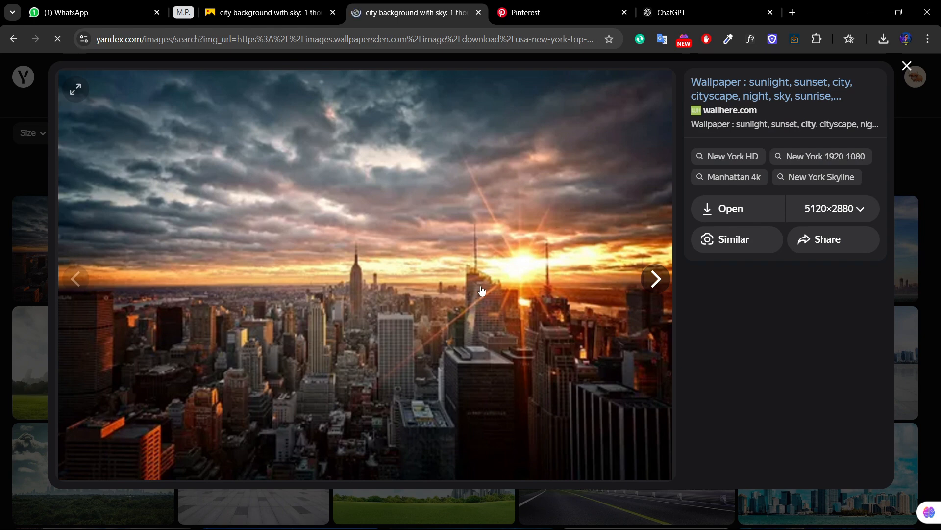
left_click(729, 215)
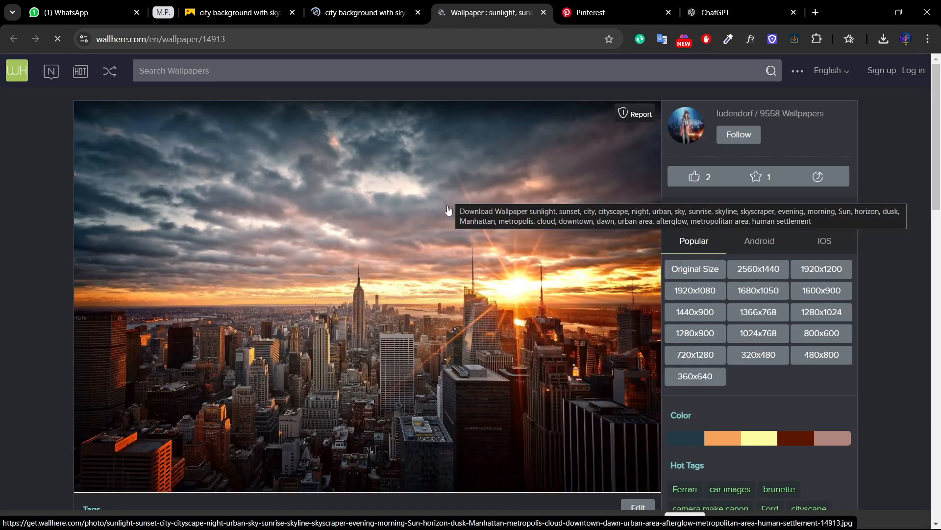
Step: Copy the sunset skyline image from the wallpaper page and paste it into the burger document in Photoshop
right_click(406, 242)
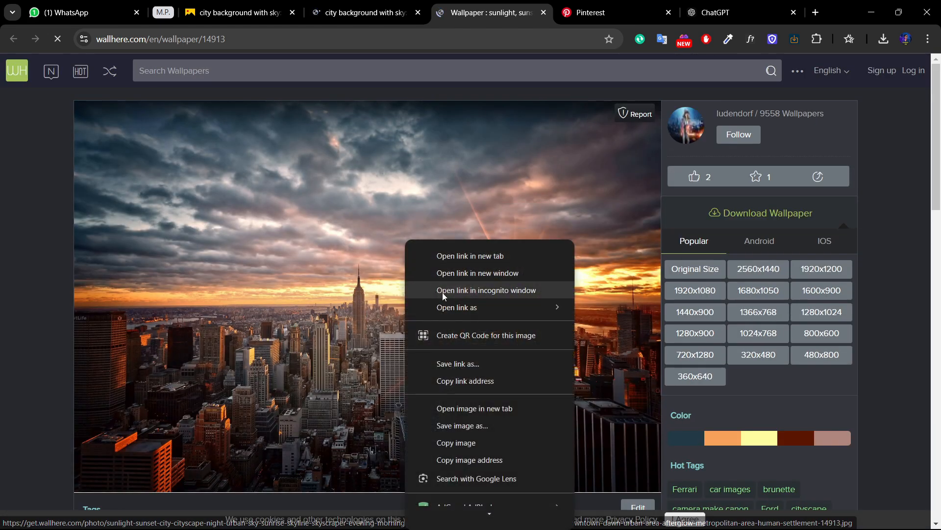
left_click(456, 443)
left_click(642, 514)
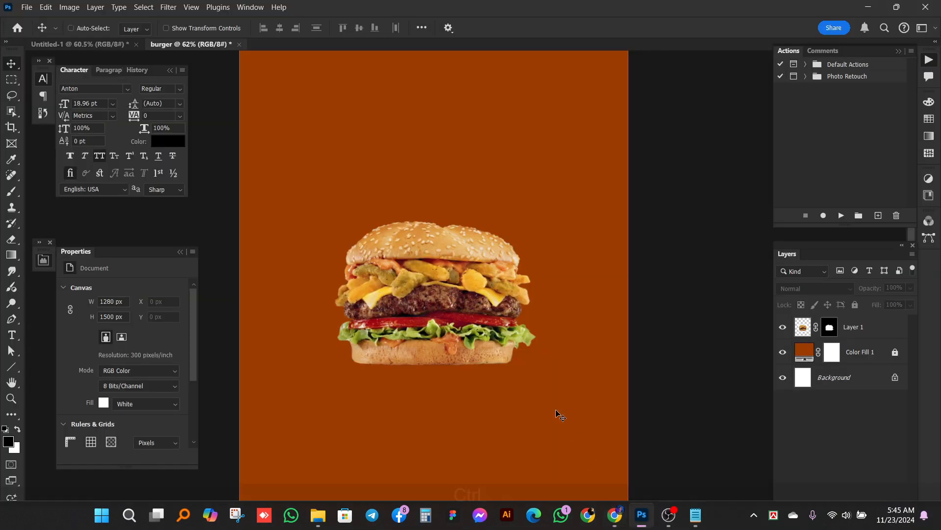
key("ctrl+v")
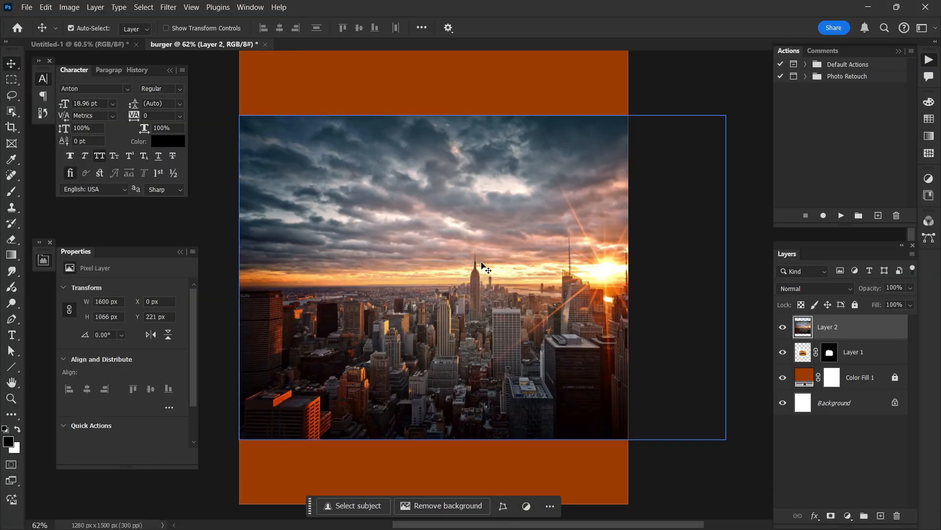
Step: Scale the pasted skyline photo down to the 1280 px canvas width and move it down to Y 648 px
key("ctrl+t")
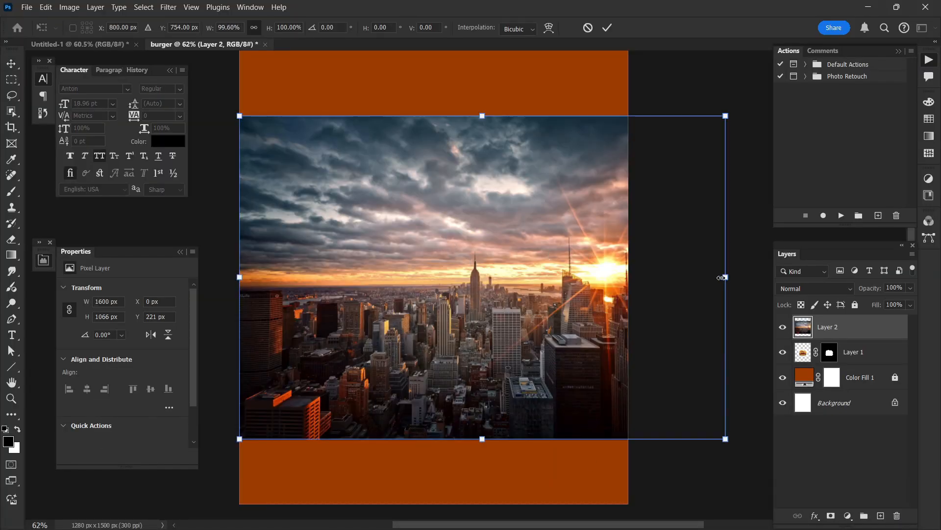
left_click_drag(724, 277, 629, 265)
key("Return")
scroll(542, 255, "down", 1)
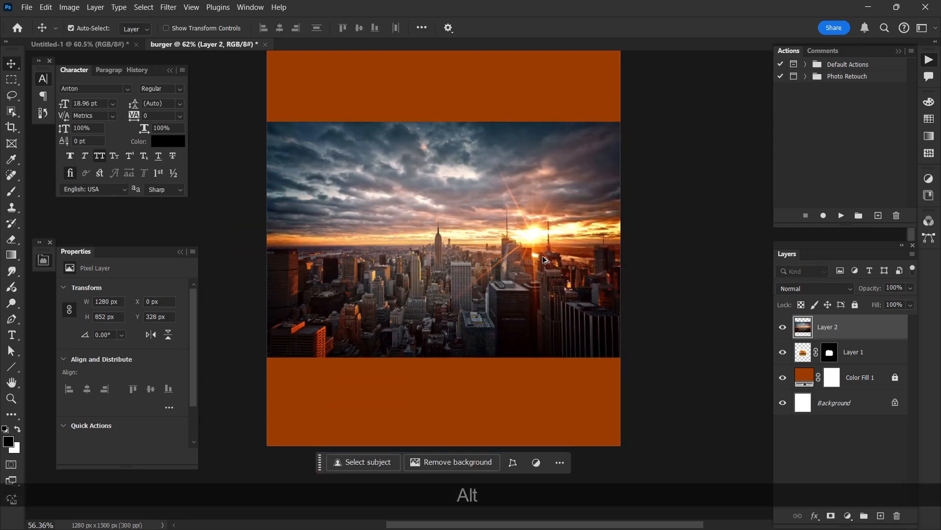
left_click_drag(542, 255, 545, 338)
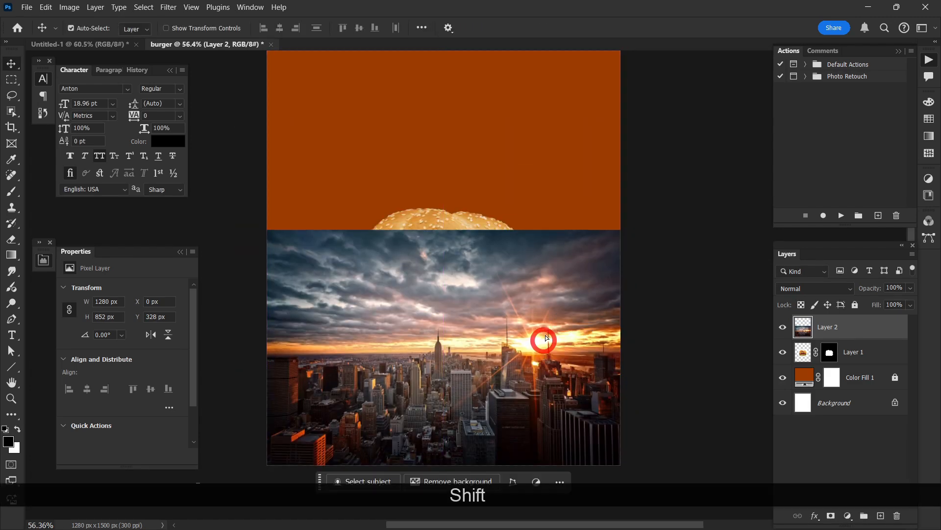
Step: Place the skyline layer directly below the burger layer and hide the burger layer
left_click_drag(829, 335, 822, 356)
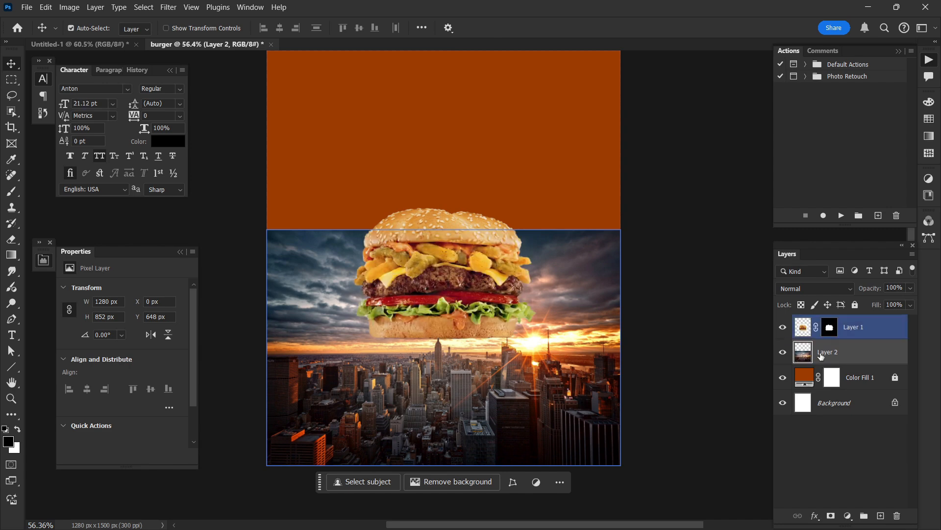
left_click(783, 327)
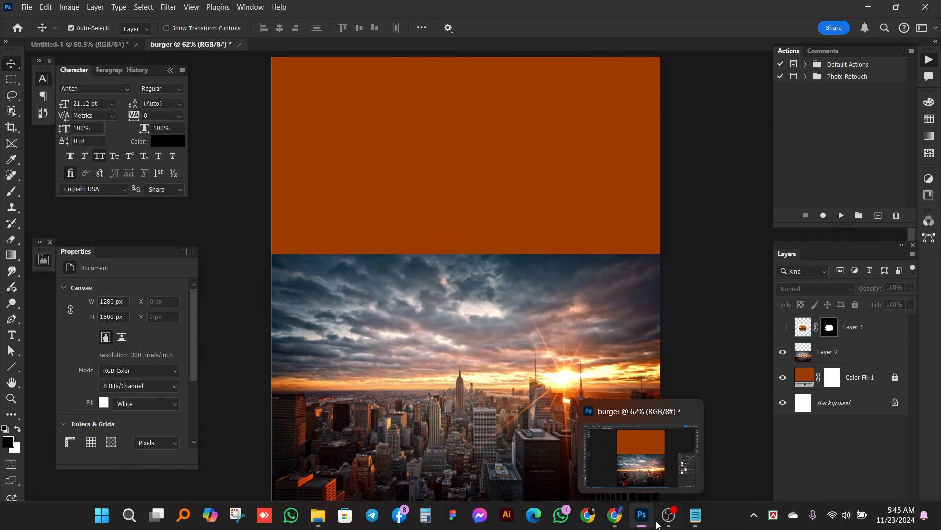
Step: Switch to Chrome, close the sunset skyline wallpaper page and search Yandex Images for "mountain"
left_click(615, 515)
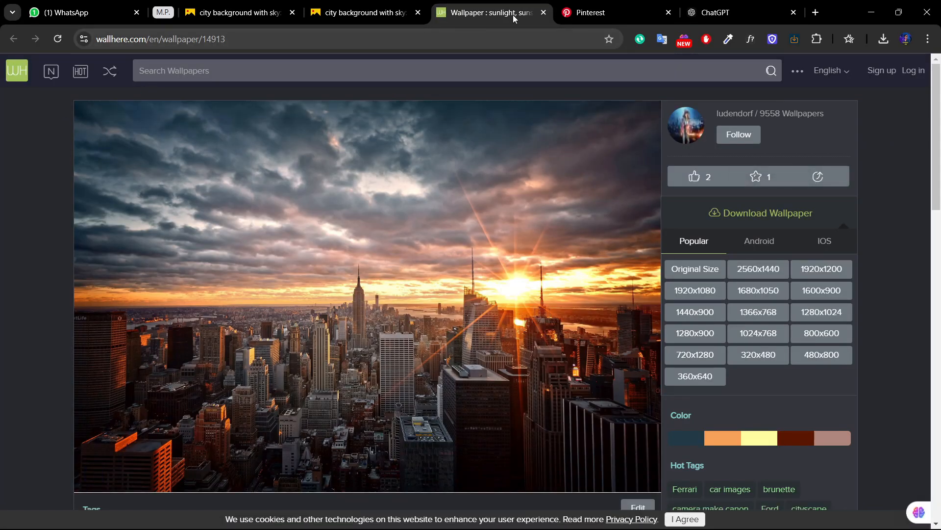
left_click(543, 13)
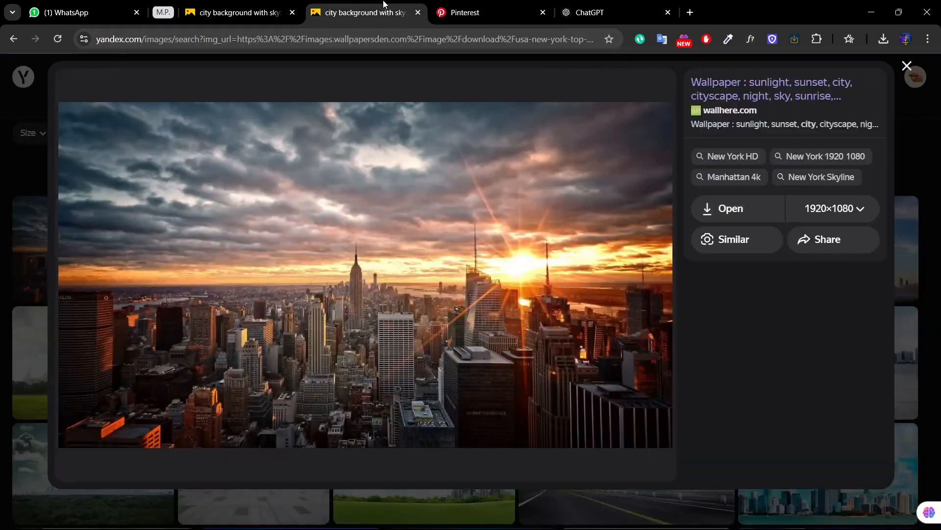
left_click(904, 68)
left_click_drag(181, 77, 73, 76)
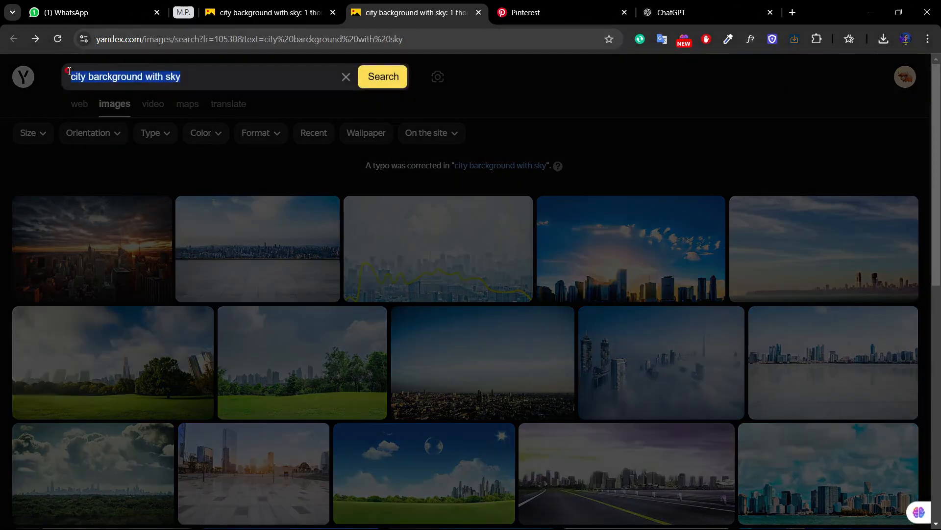
key("BackSpace")
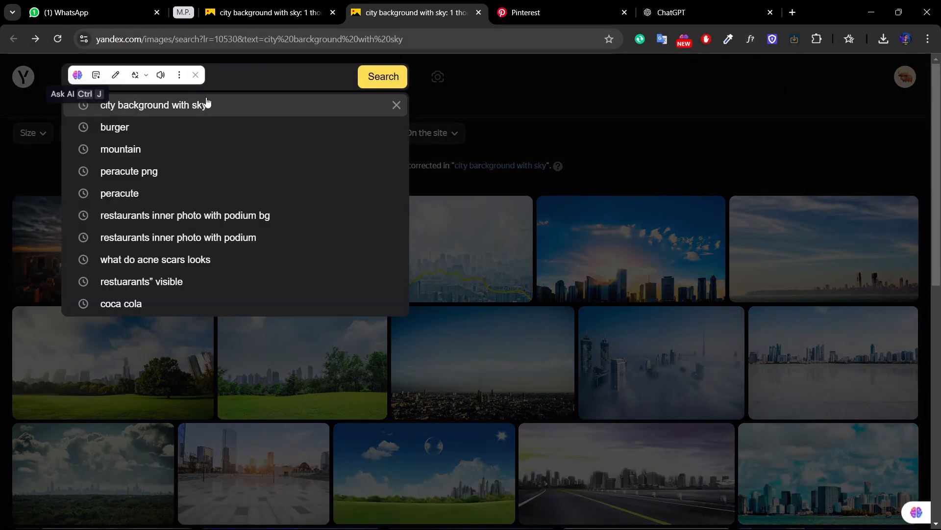
left_click(159, 148)
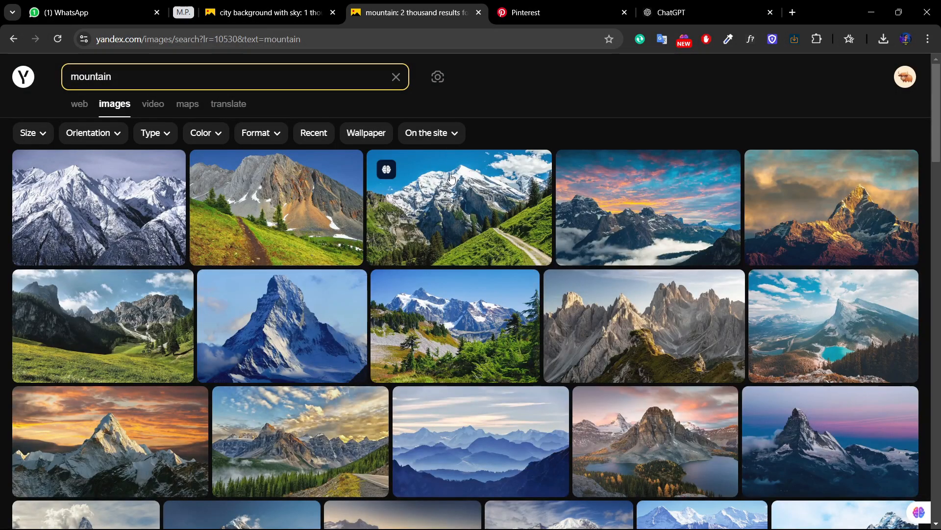
Step: Refine the image search to "mountain with city"
left_click(262, 74)
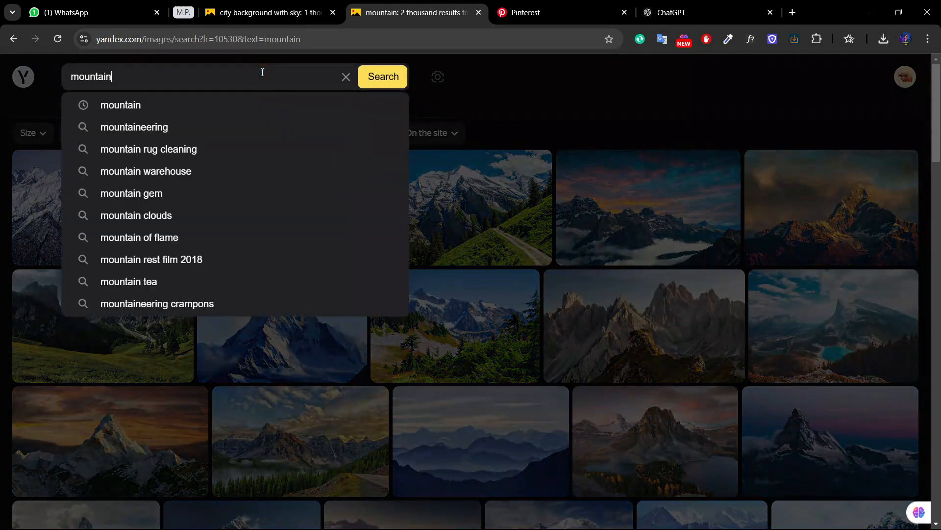
type("with i")
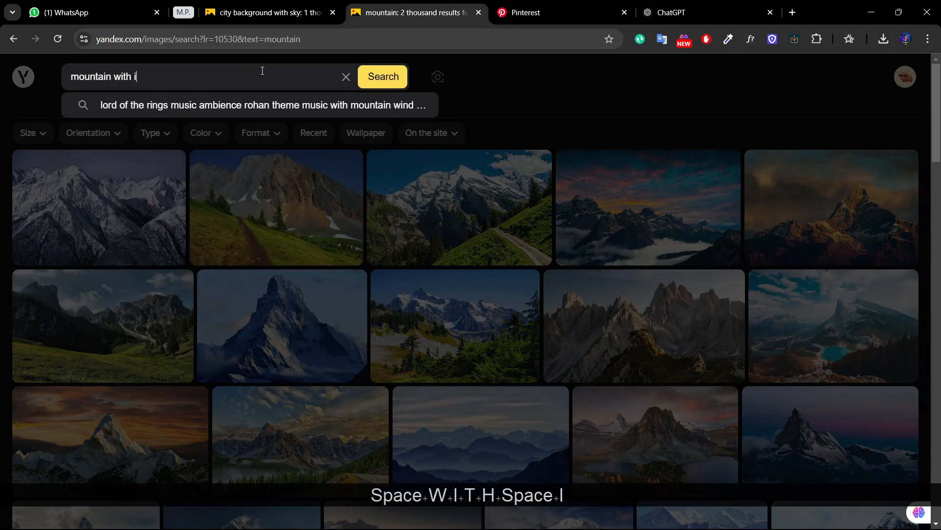
key("BackSpace")
type("city")
key("Return")
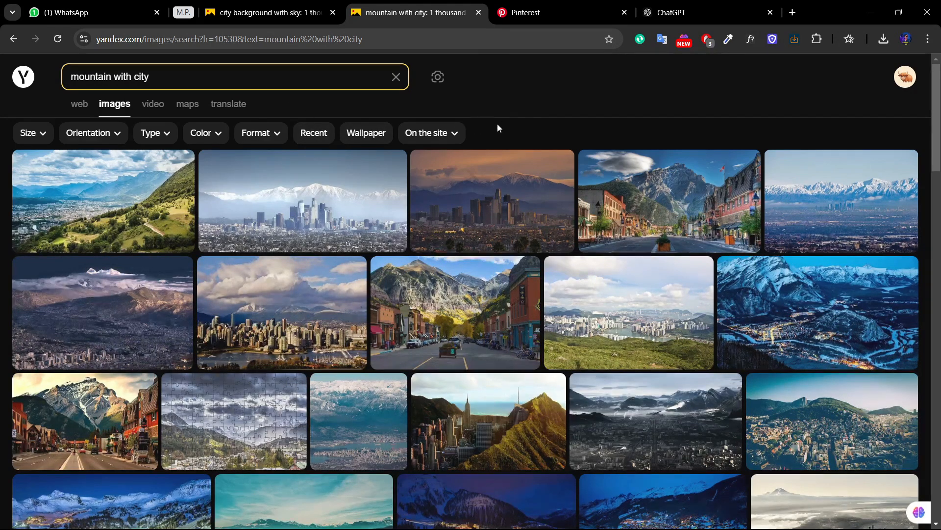
Step: Browse the mountain city results and open the wallhere.com source page of the futuristic valley artwork with towers and a hiker
left_click_drag(934, 142, 938, 399)
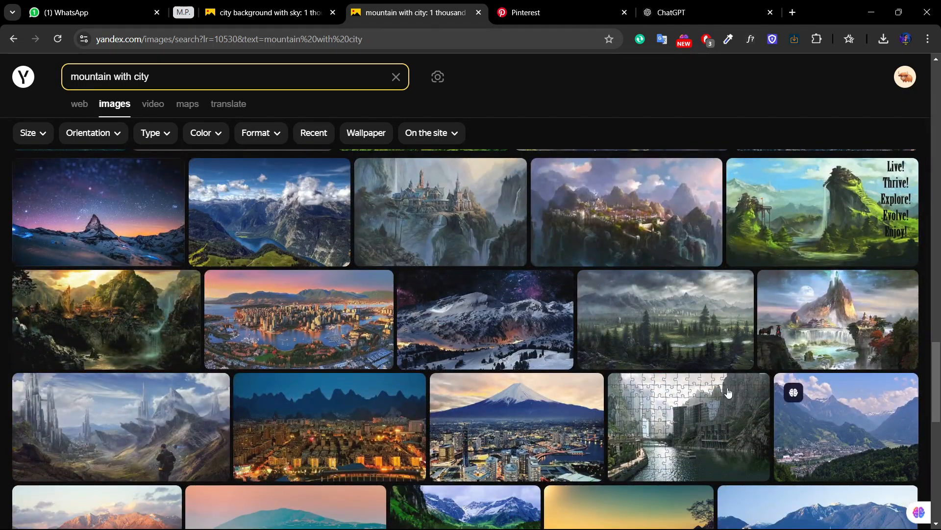
left_click(166, 420)
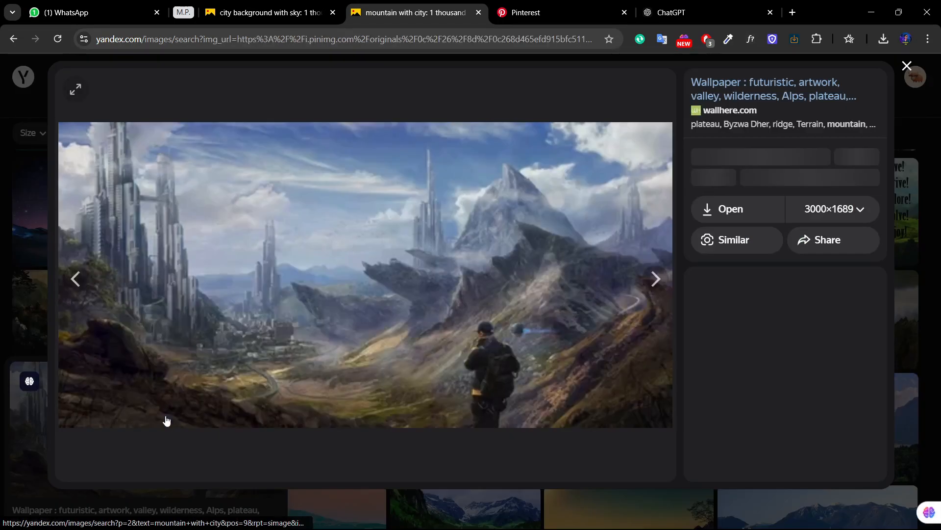
left_click(166, 420)
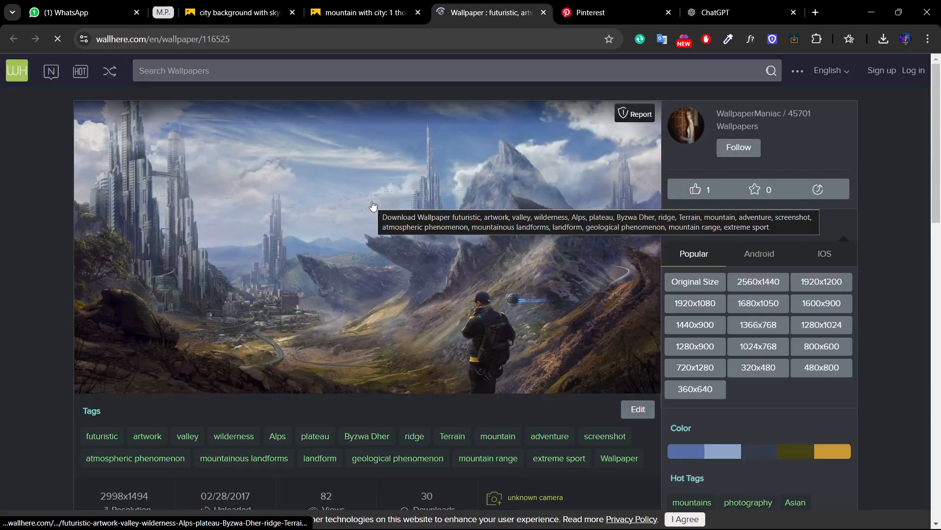
Step: Copy the futuristic mountain valley image from the wallpaper page and paste it into the burger document in Photoshop
right_click(358, 247)
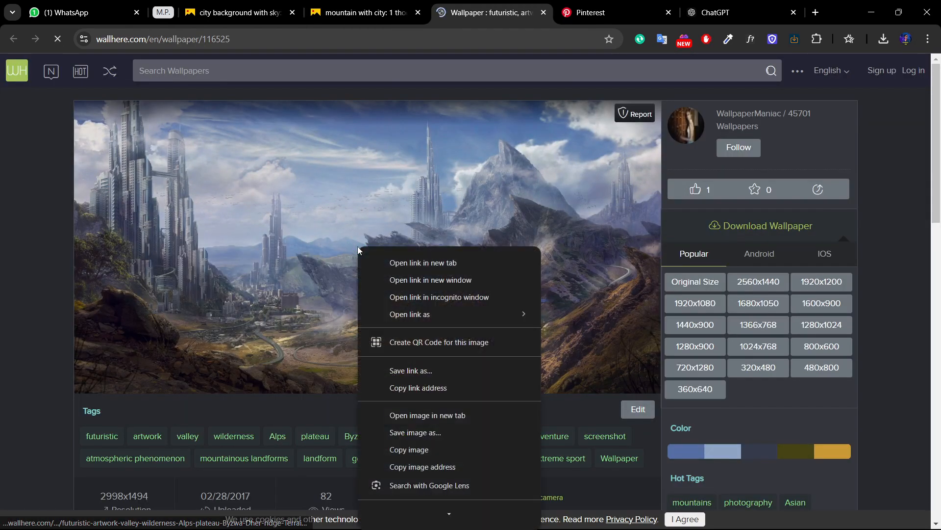
left_click(405, 450)
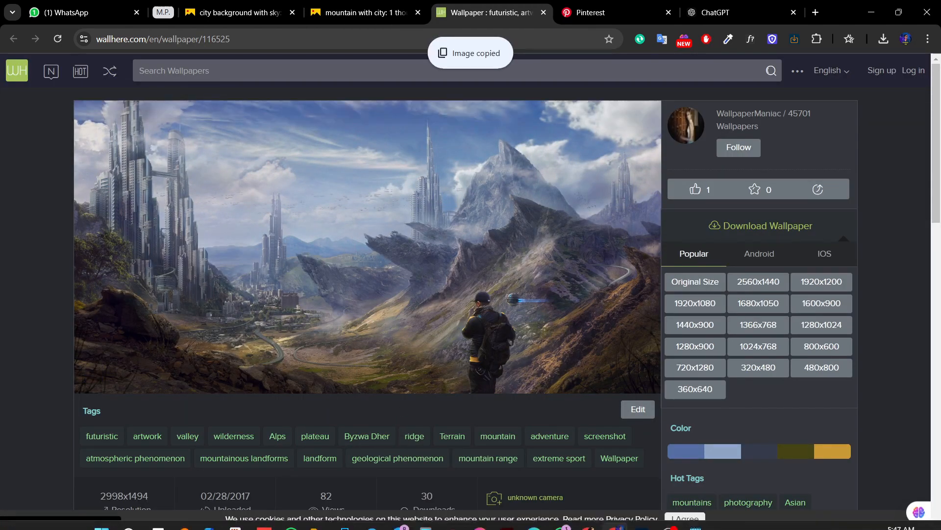
left_click(638, 517)
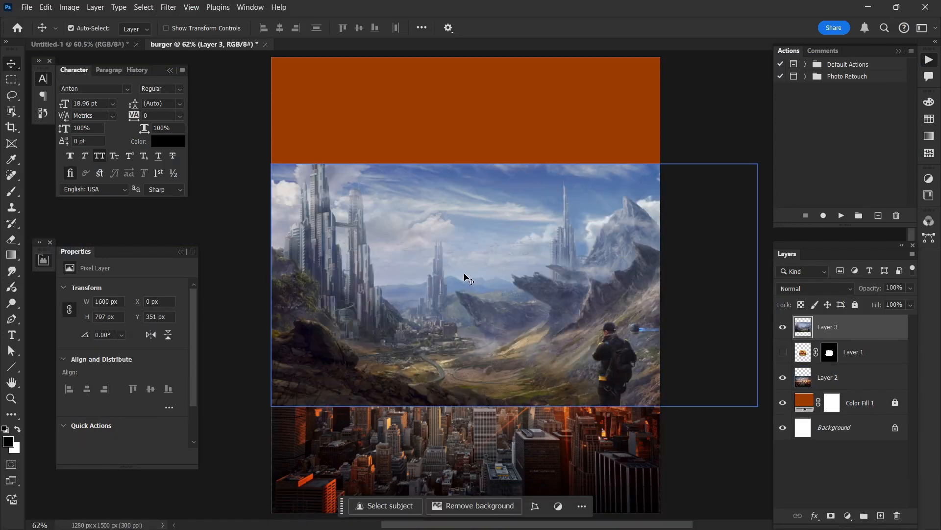
Step: Scale the pasted mountain valley layer proportionally down to the 1280 px canvas width
key("ctrl+t")
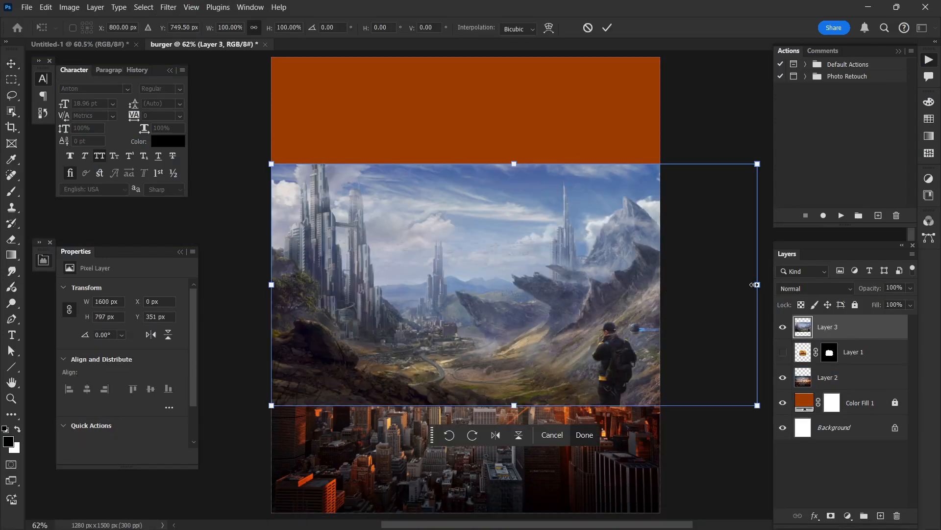
left_click_drag(758, 284, 626, 277)
double_click(587, 278)
Step: Widen the canvas to 1500 px with the centre anchor, making it 1500 x 1500 px
scroll(583, 267, "down", 2)
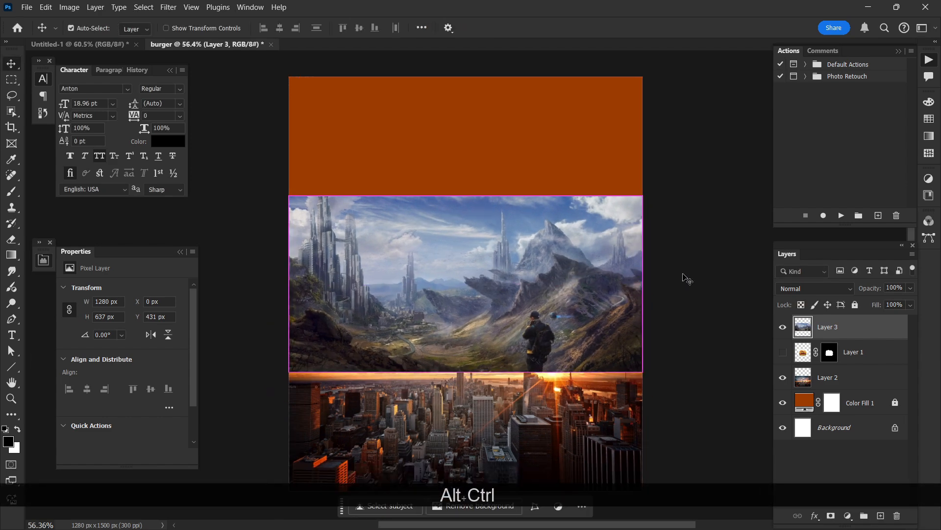
left_click(577, 254, "shift")
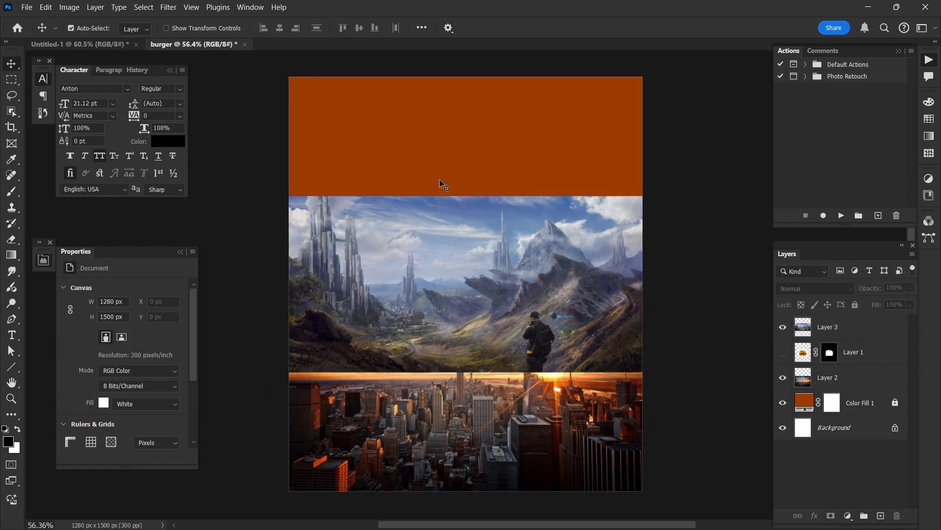
left_click(70, 7)
left_click(95, 105)
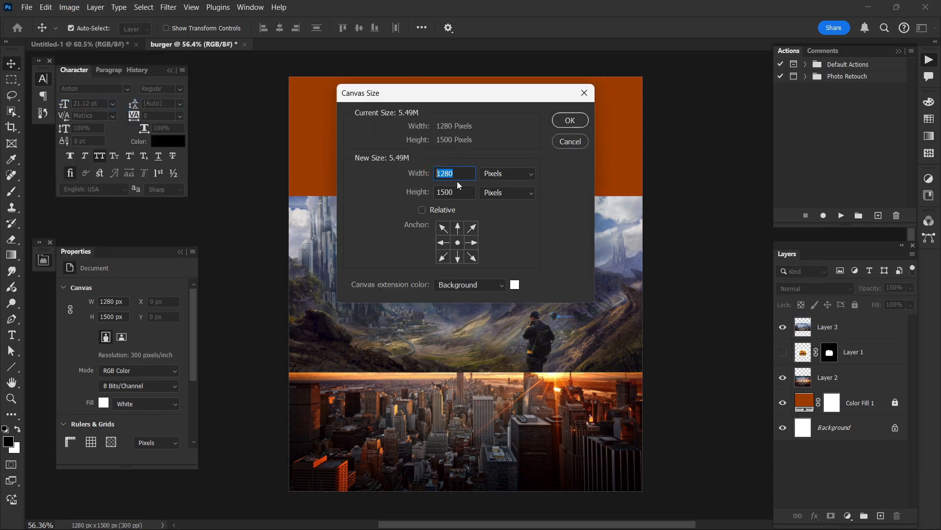
type("1500")
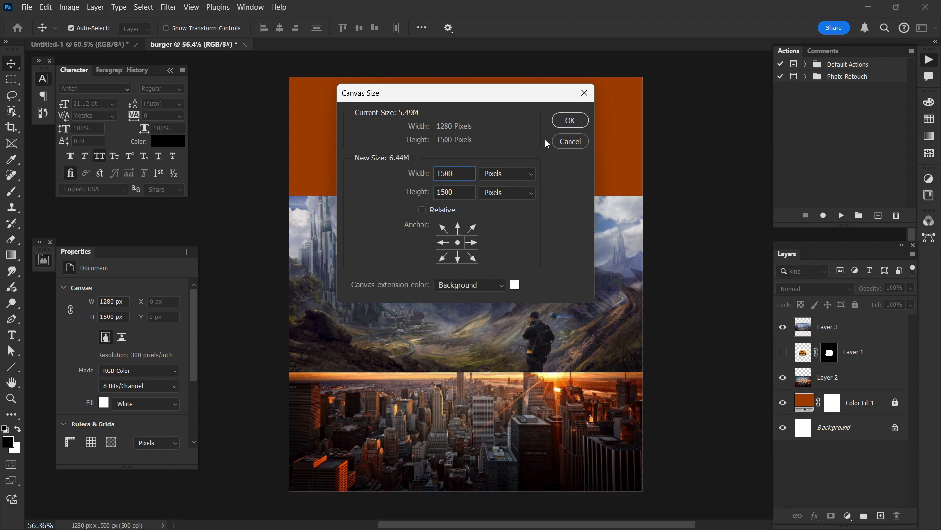
left_click(570, 126)
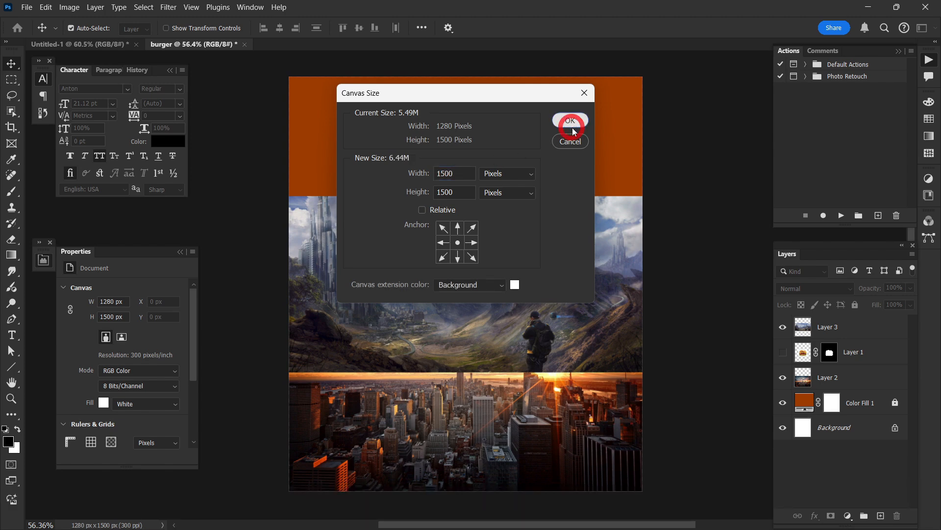
Step: Select the mountain and skyline layers together and scale them proportionally to 1510 px wide so they span the widened canvas
scroll(575, 143, "down", 1)
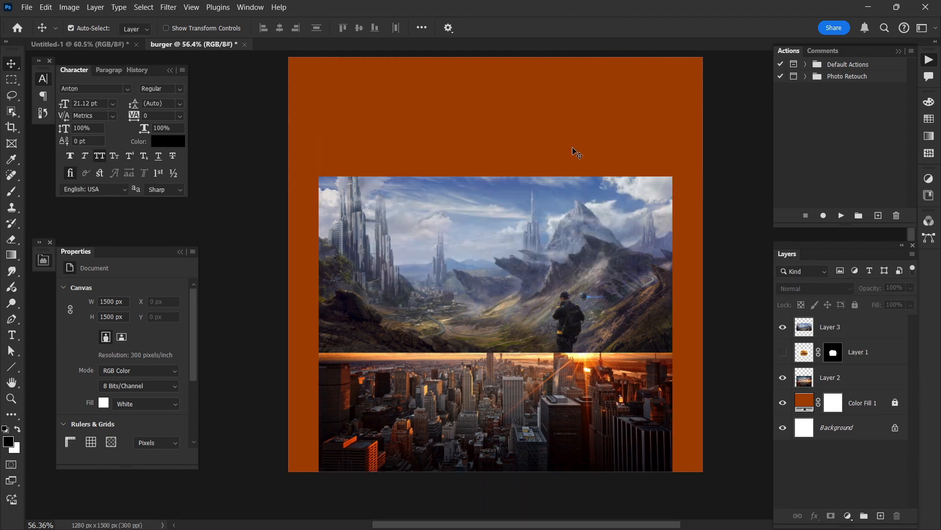
scroll(574, 218, "right", 1)
left_click(574, 219)
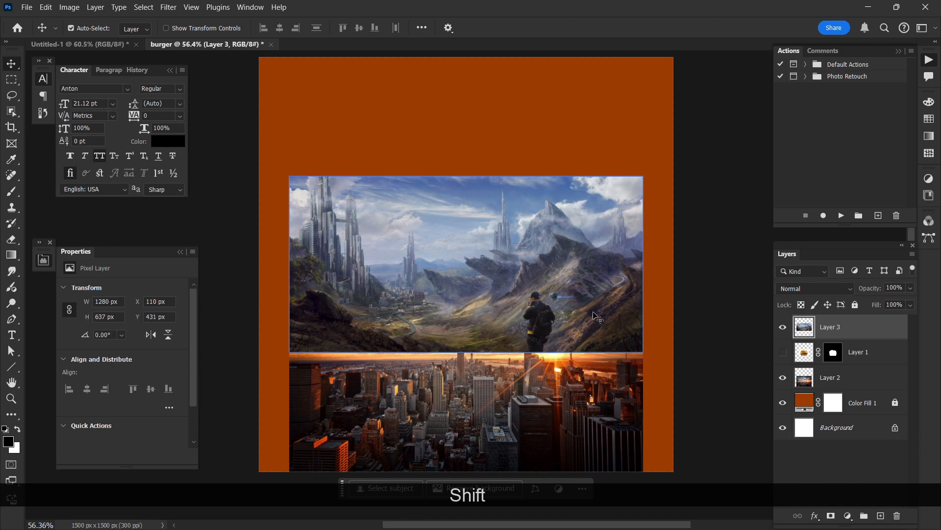
left_click_drag(657, 146, 513, 408)
mouse_move(515, 409)
left_mouse_down()
mouse_move(516, 350)
mouse_move(515, 407)
left_mouse_up()
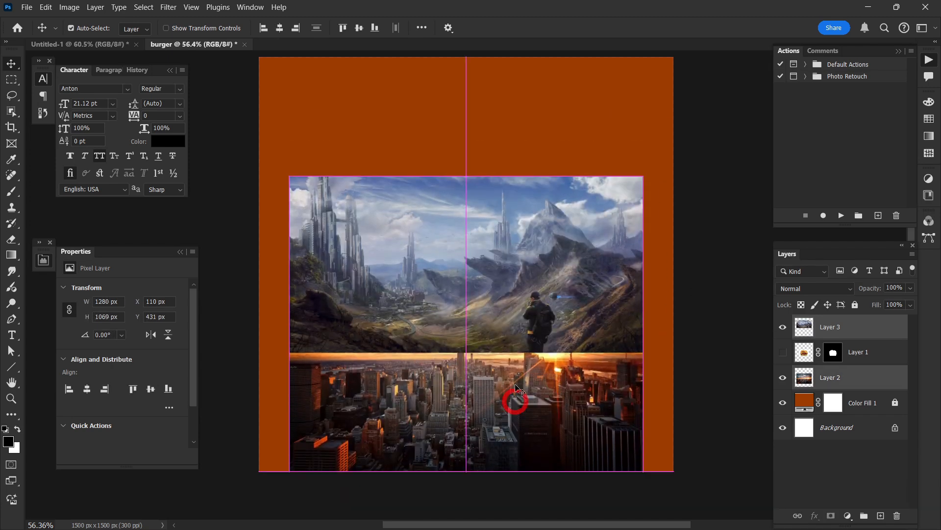
key("ctrl+t")
left_click_drag(470, 169, 467, 117)
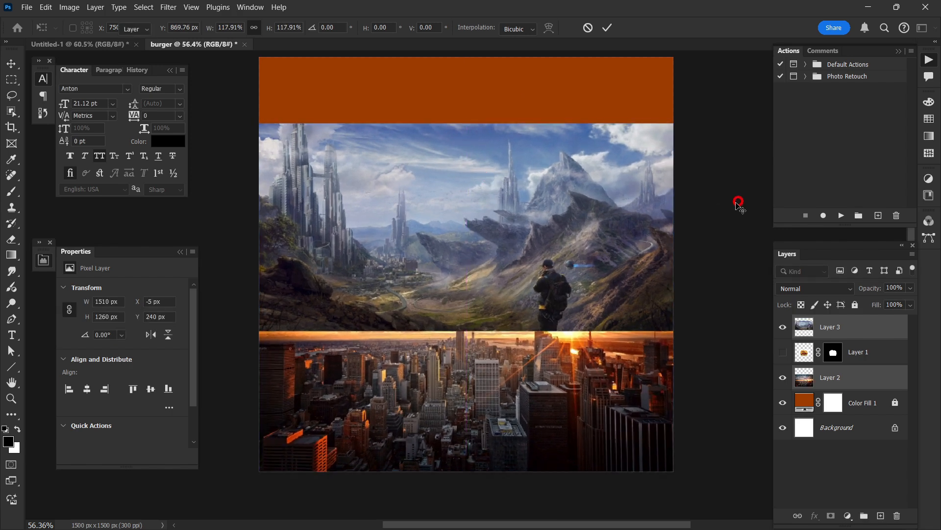
key("Return")
Step: Move the mountain layer up to Y 139 px to uncover more of the skyline photo
left_click(608, 314)
left_click(596, 372)
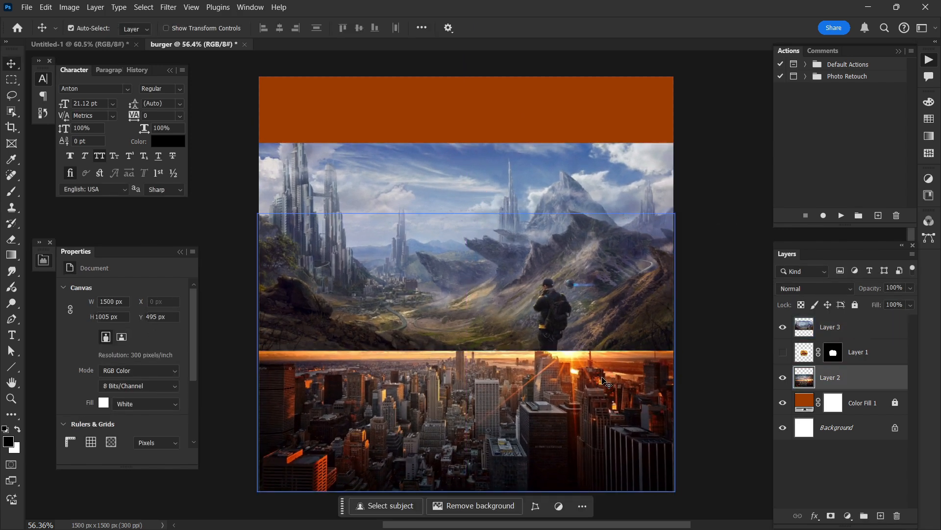
left_click_drag(589, 315, 568, 287)
Step: Remove the hiker from the mountain layer with the Spot Healing Brush at size 53 in Content-Aware mode
scroll(567, 287, "up", 1)
scroll(567, 286, "up", 4)
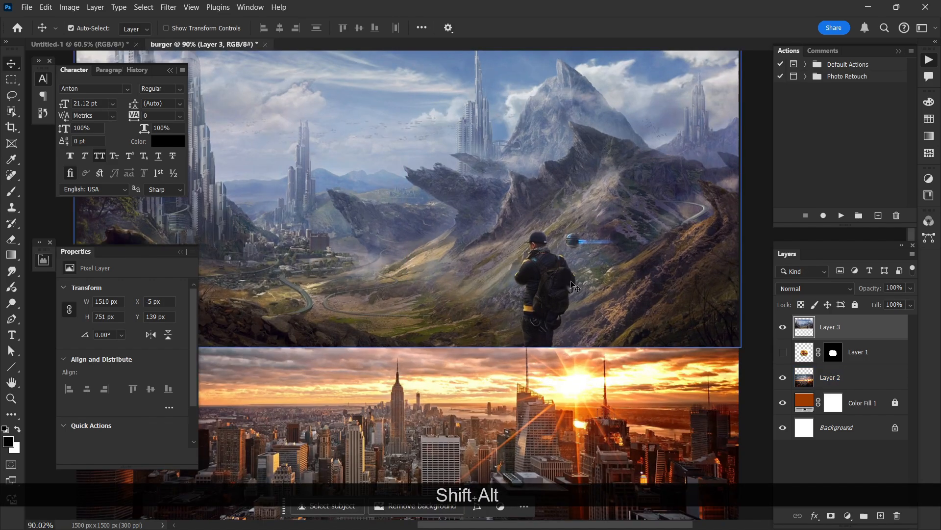
left_click(8, 181)
left_click(54, 177)
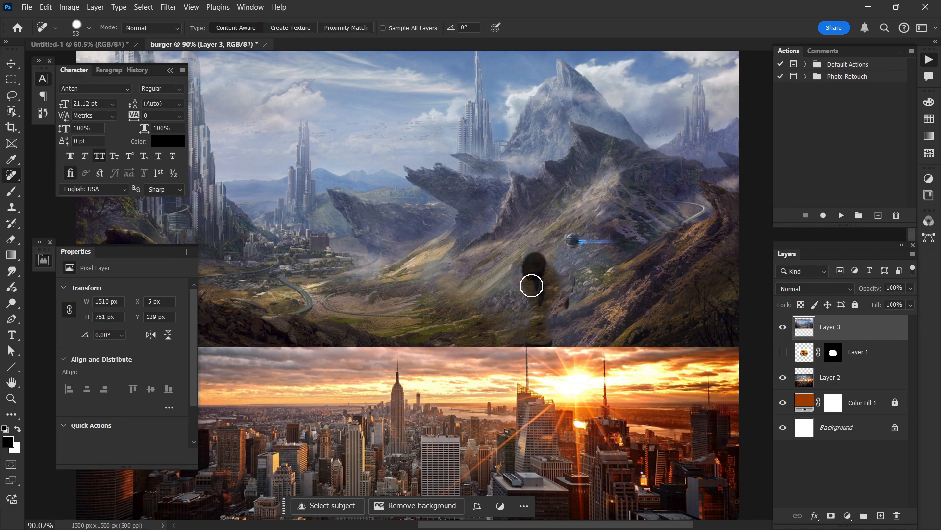
left_click(561, 302)
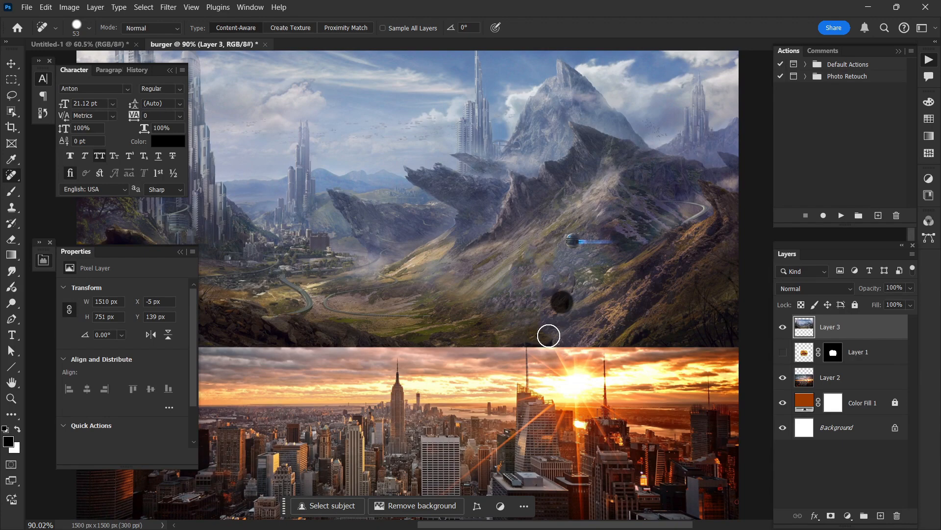
key("v")
Step: Move the mountain layer straight down over the skyline photo to Y 427 px
scroll(382, 251, "down", 2)
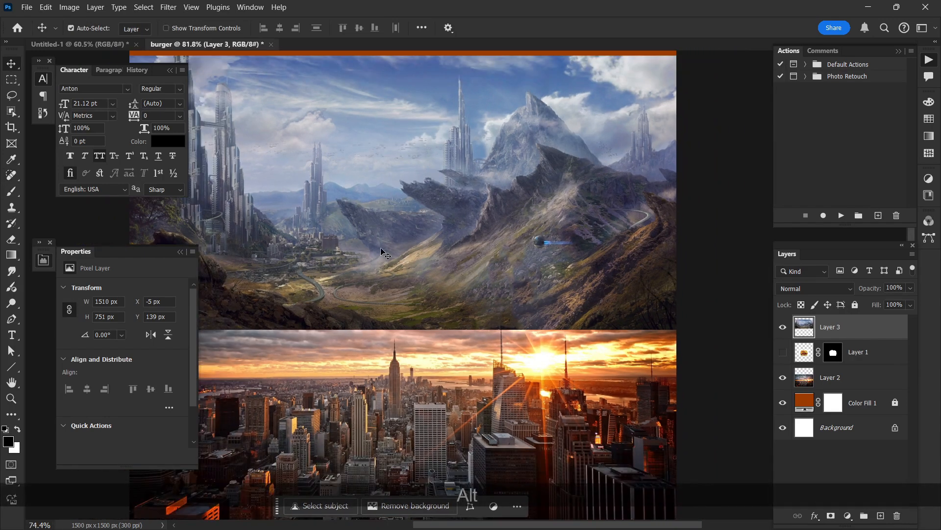
scroll(382, 251, "down", 2)
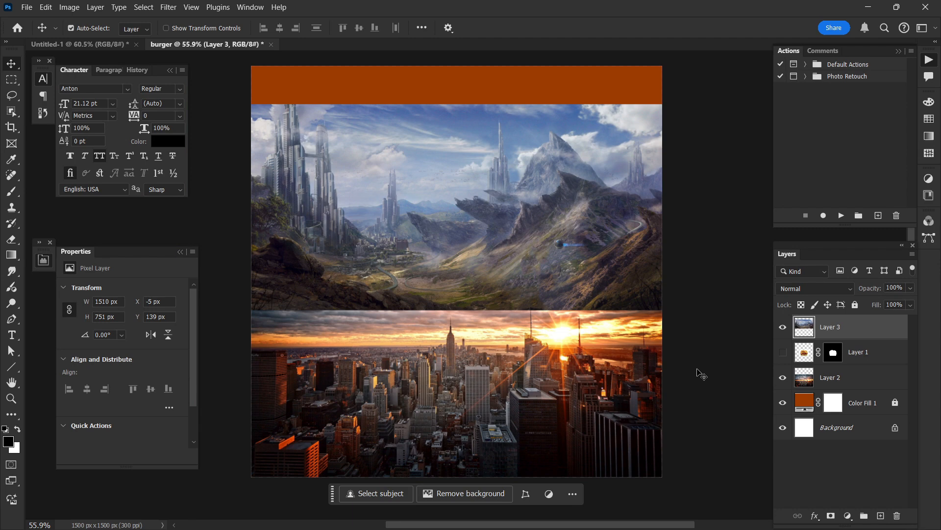
left_click(563, 358)
left_click(503, 258)
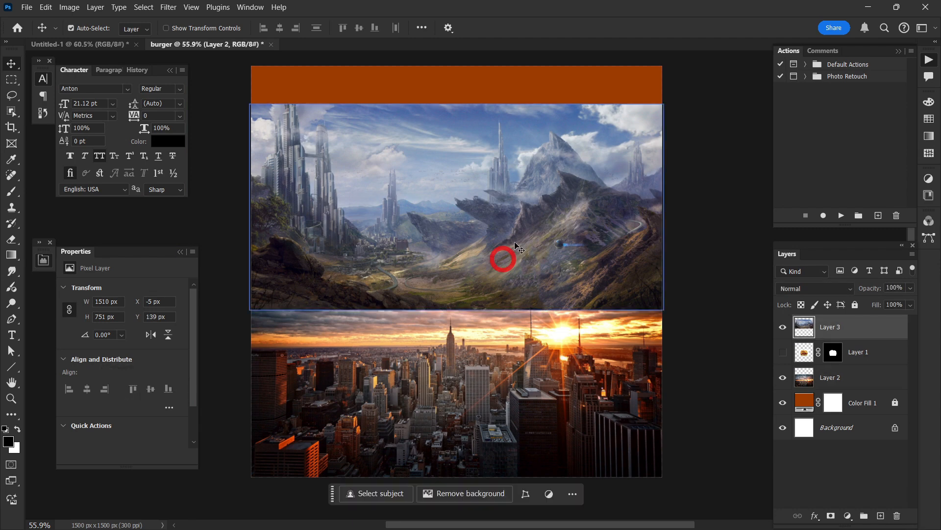
left_click_drag(519, 249, 516, 323)
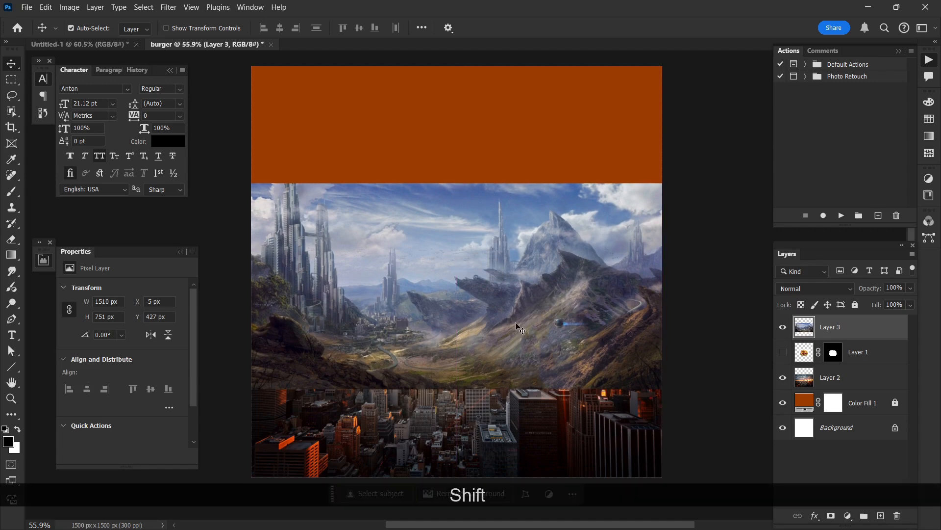
Step: Add a layer mask to the mountain layer and paint its lower edge black with a soft 347 px brush at 26% flow
left_click(824, 514)
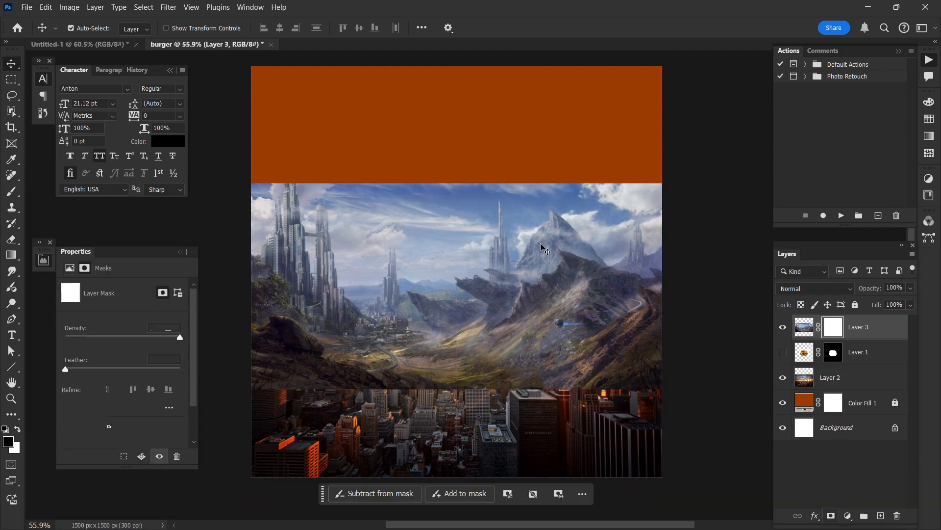
left_click(10, 195)
scroll(375, 363, "down", 1)
left_click_drag(384, 357, 378, 287)
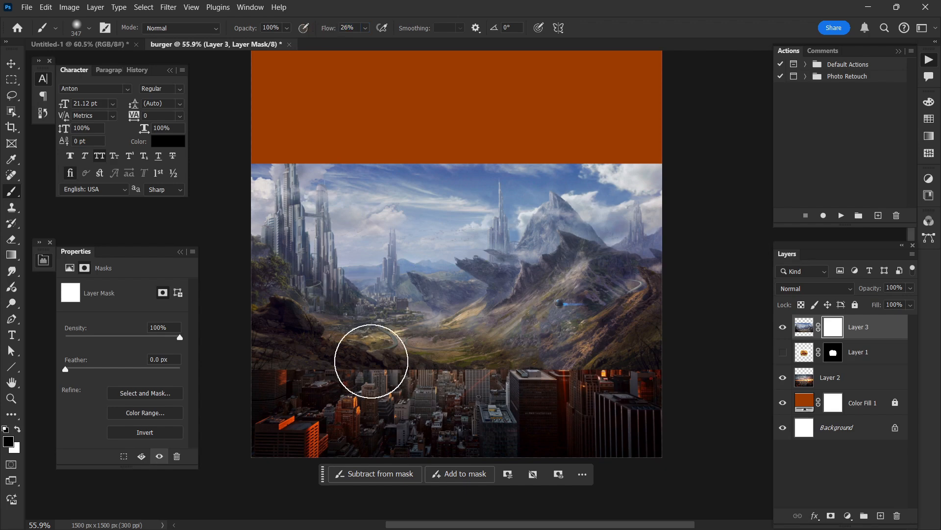
mouse_move(240, 379)
left_mouse_down()
mouse_move(515, 370)
mouse_move(657, 380)
mouse_move(500, 375)
mouse_move(339, 394)
mouse_move(409, 380)
left_mouse_up()
left_click_drag(482, 381, 633, 386)
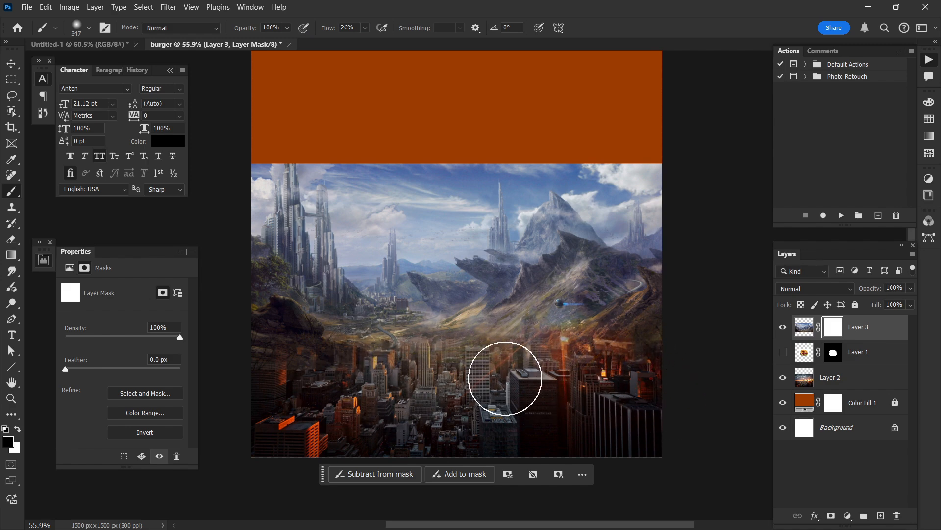
Step: Paint the mountain layer's mask black over the city with soft 347 px and 243 px brushes, nudging the layer slightly lower over the skyline
mouse_move(505, 378)
left_mouse_down()
mouse_move(389, 377)
mouse_move(443, 349)
mouse_move(439, 342)
mouse_move(420, 356)
mouse_move(396, 348)
mouse_move(334, 365)
mouse_move(265, 366)
mouse_move(263, 326)
mouse_move(277, 342)
mouse_move(280, 326)
mouse_move(296, 361)
mouse_move(385, 372)
mouse_move(507, 357)
mouse_move(582, 328)
mouse_move(663, 327)
left_mouse_up()
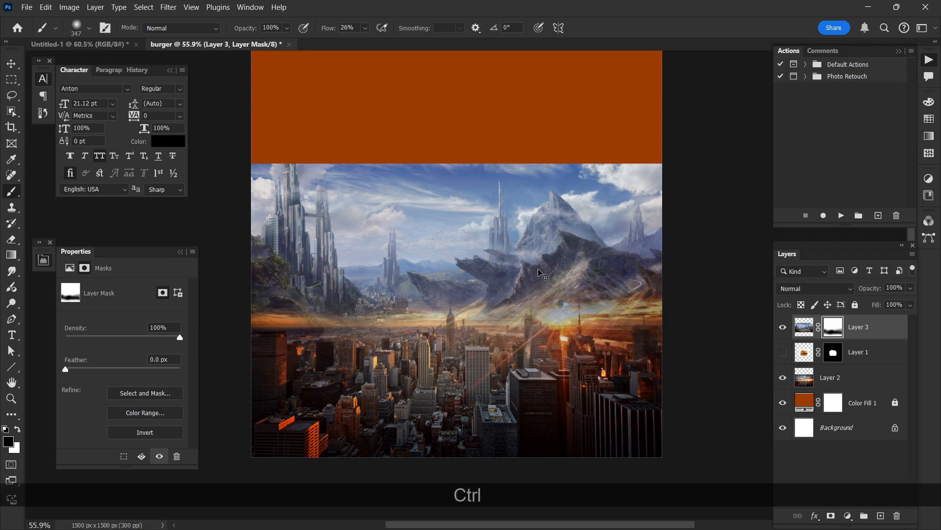
left_click_drag(540, 263, 543, 285)
left_click_drag(476, 338, 448, 359)
left_click_drag(445, 324, 445, 357)
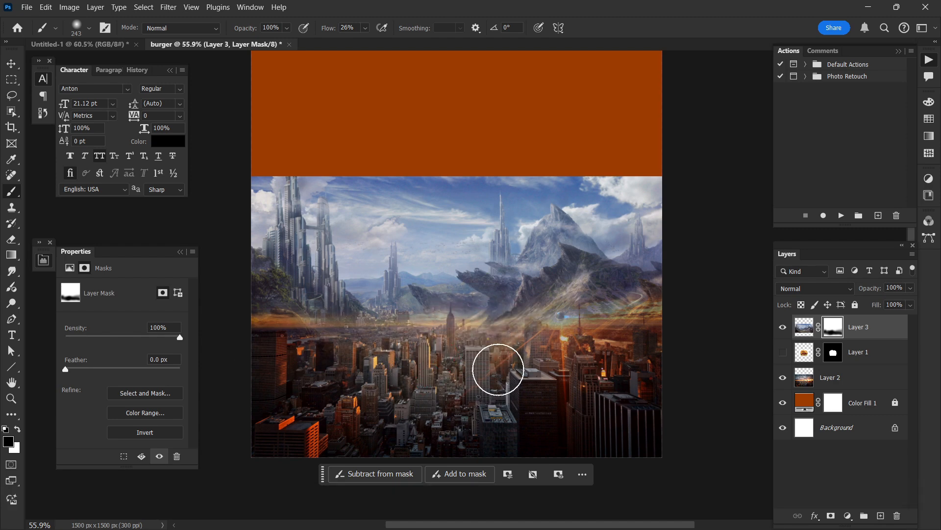
left_click_drag(657, 340, 647, 341)
left_click_drag(587, 260, 587, 273)
Step: Examine how the mountain layer blends into the skyline photo, both close up and across the whole canvas
scroll(542, 318, "down", 2)
scroll(565, 301, "down", 3)
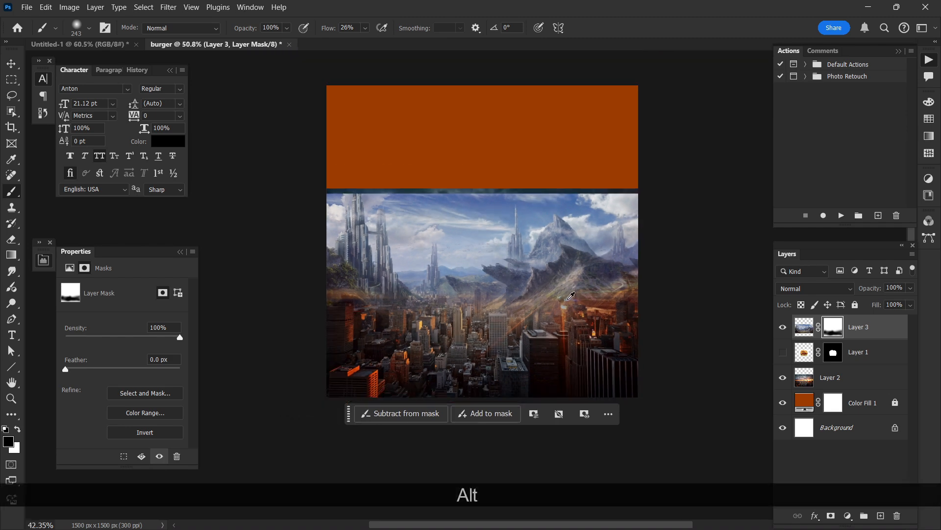
scroll(568, 293, "right", 2)
scroll(590, 275, "up", 3)
scroll(590, 283, "left", 4)
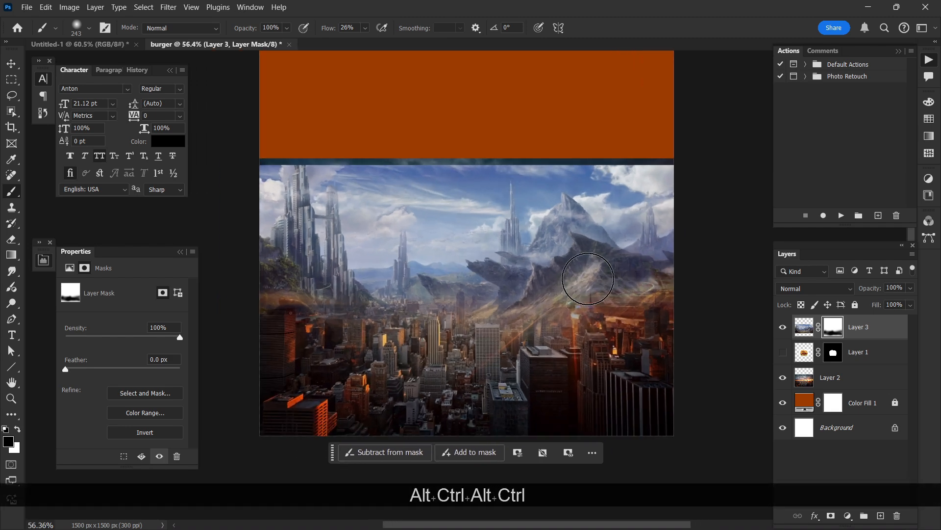
scroll(692, 294, "down", 2)
scroll(730, 277, "right", 2)
scroll(706, 263, "up", 1)
scroll(708, 259, "left", 1)
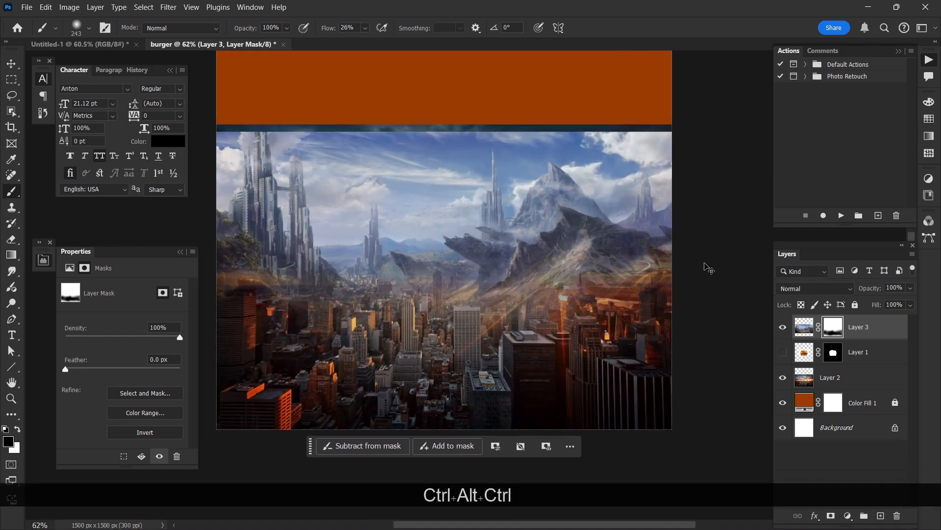
scroll(708, 258, "up", 2)
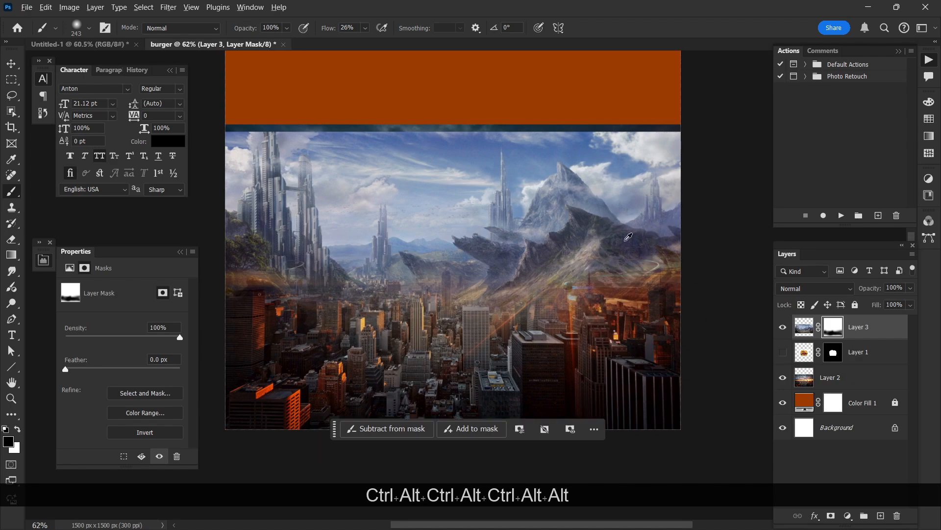
scroll(638, 245, "down", 3)
scroll(622, 262, "right", 1)
scroll(595, 275, "left", 2)
scroll(594, 274, "up", 1)
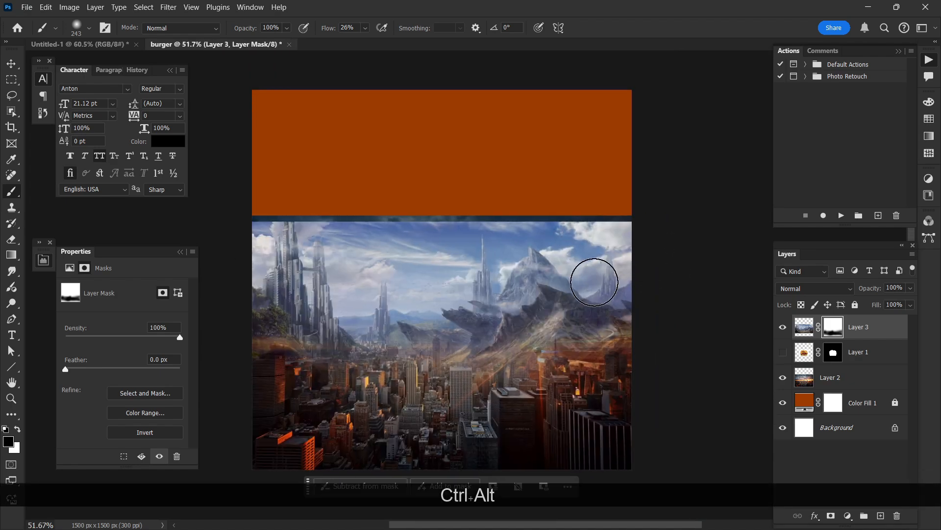
scroll(539, 274, "left", 1)
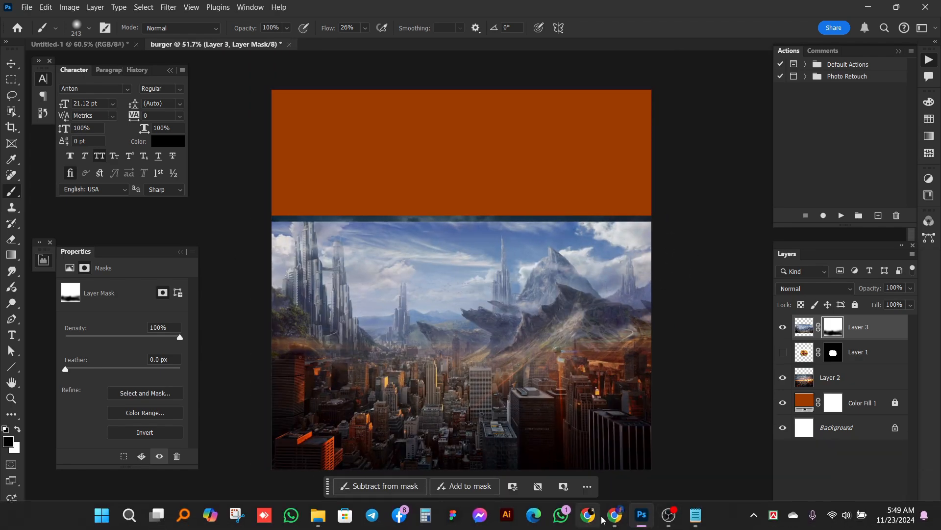
Step: Switch to Chrome and search Yandex Images for "sky bg"
left_click(614, 515)
key("ctrl+w")
left_click(209, 83)
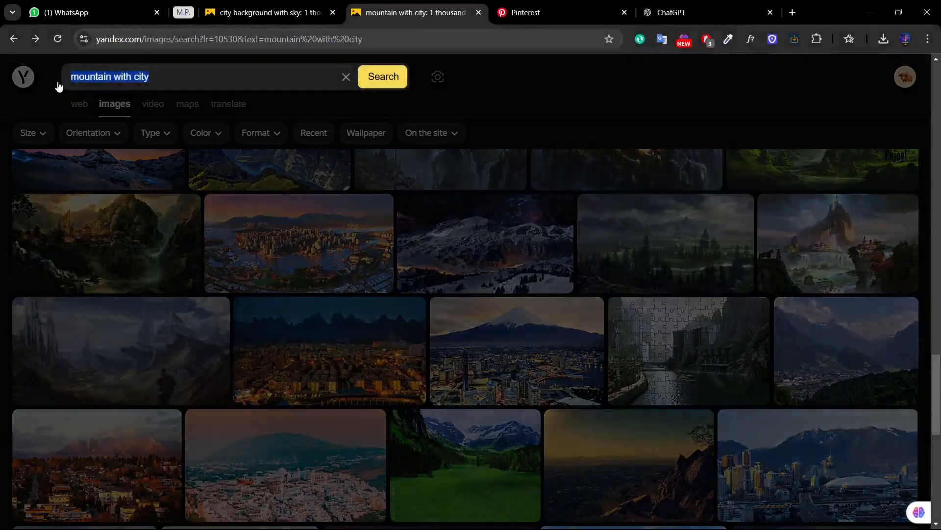
type("sky ")
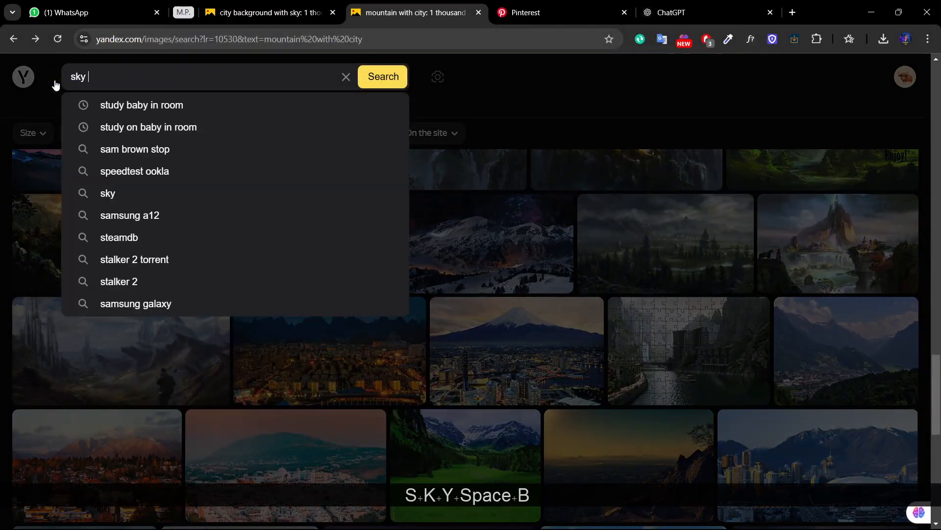
type("bg")
key("Return")
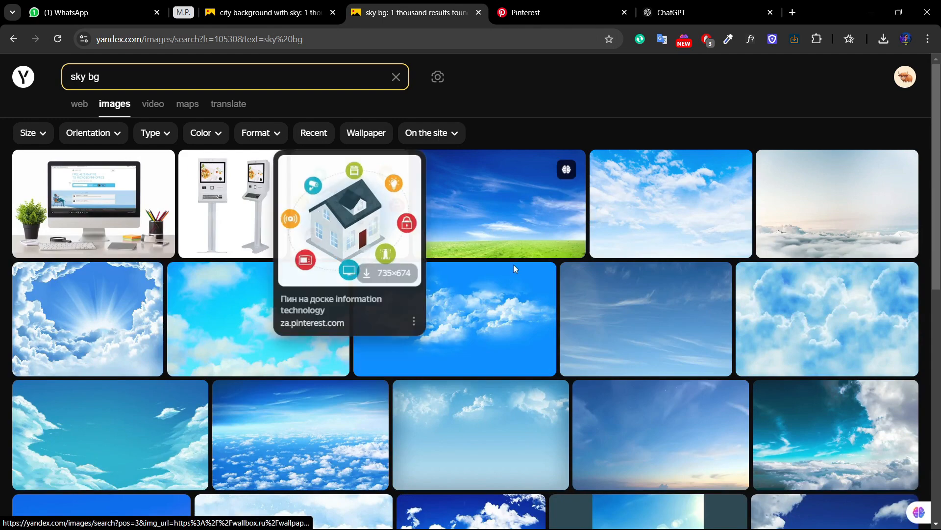
Step: Find the teal and orange sunset sky among the results, open its full-size image and copy it
scroll(405, 324, "down", 10)
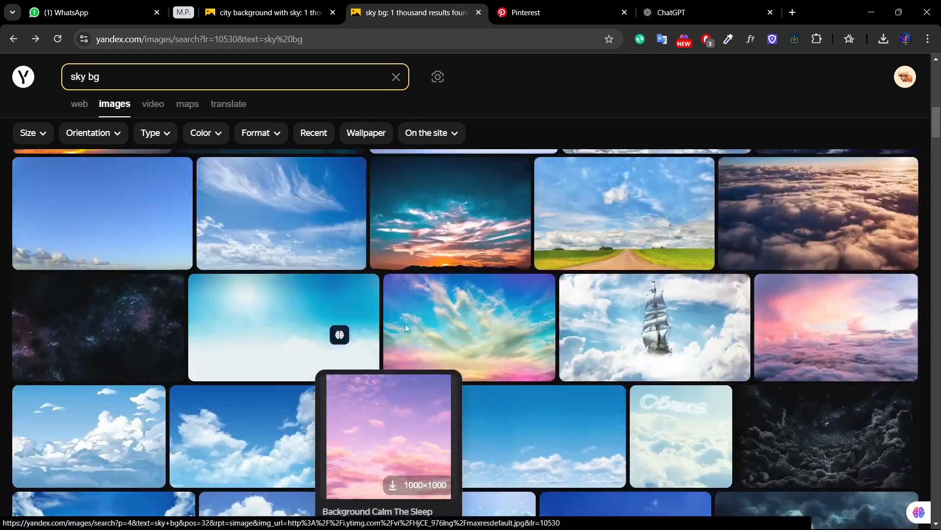
scroll(404, 327, "down", 3)
left_click(448, 317)
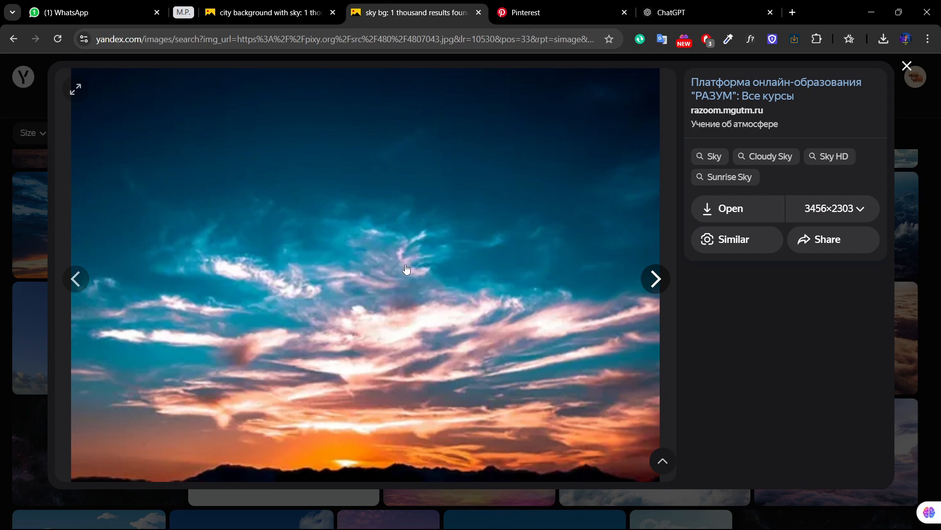
left_click(719, 208)
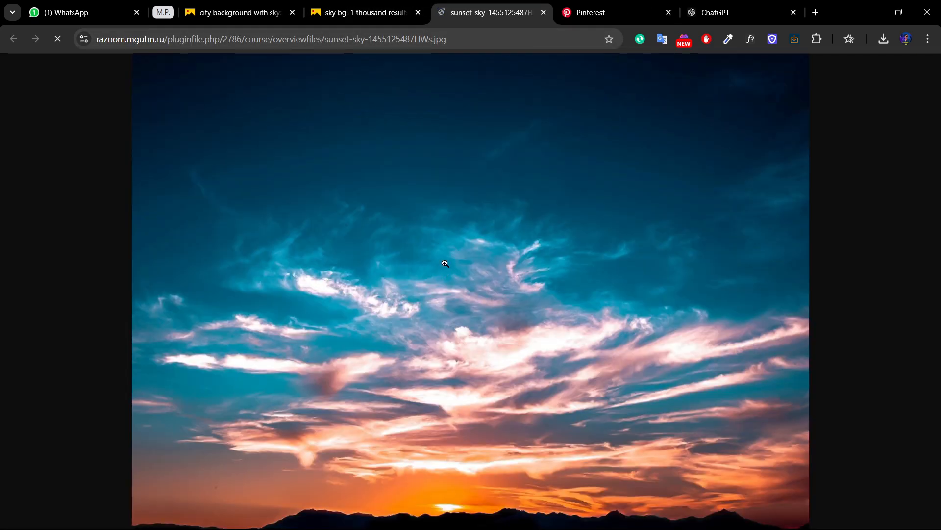
right_click(444, 266)
left_click(488, 314)
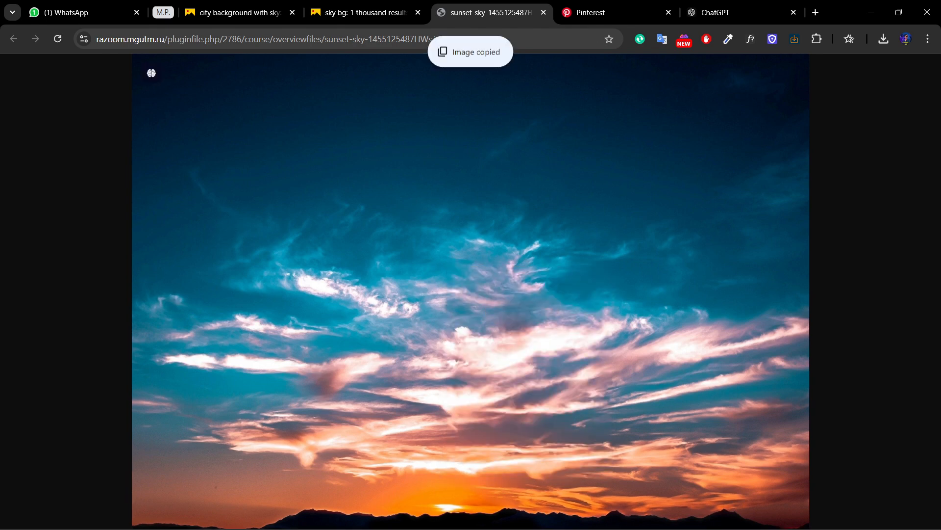
Step: Paste the sunset sky into the Photoshop burger document, scale it to 1505 x 1056 px and move it up to Y -8 px
left_click(639, 525)
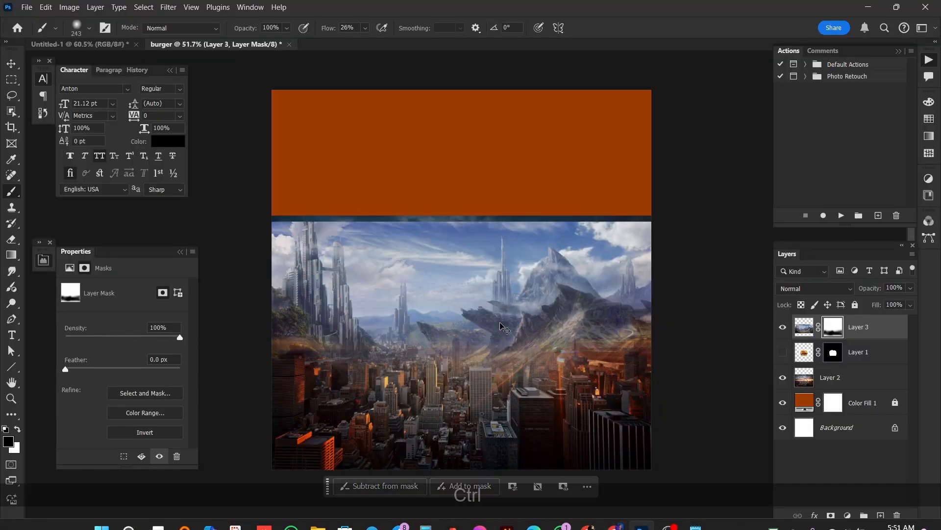
key("ctrl+v")
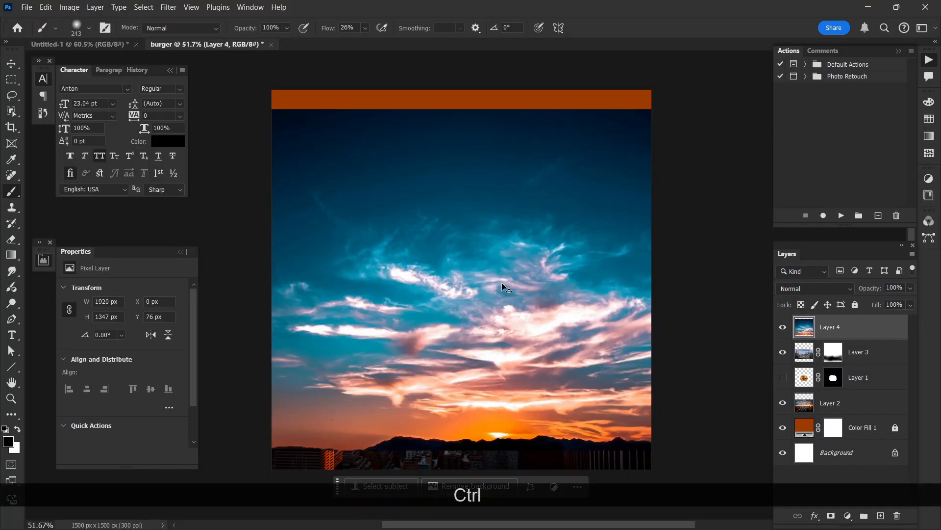
key("ctrl+t")
scroll(501, 282, "down", 2, "alt")
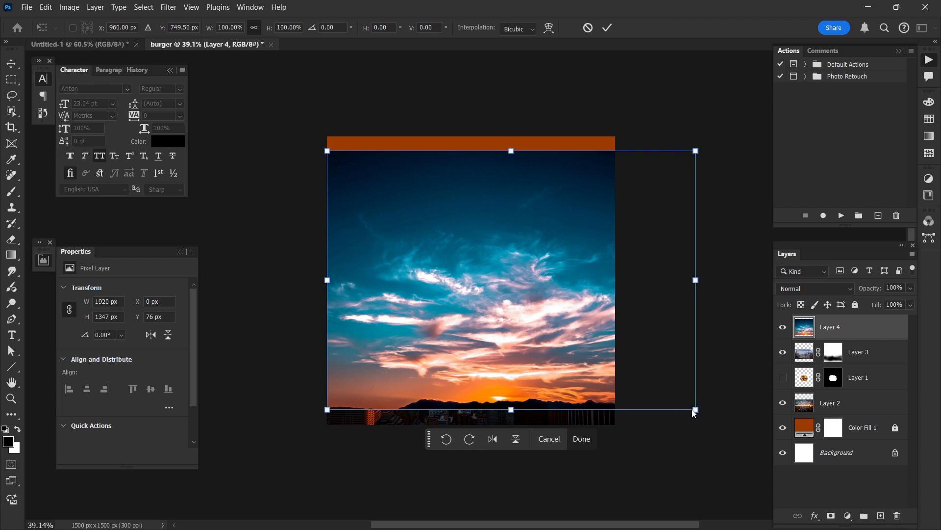
left_click_drag(695, 409, 615, 352)
mouse_move(578, 296)
left_mouse_down()
mouse_move(576, 268)
mouse_move(577, 283)
left_mouse_up()
key("Return")
key("b")
scroll(499, 293, "up", 2)
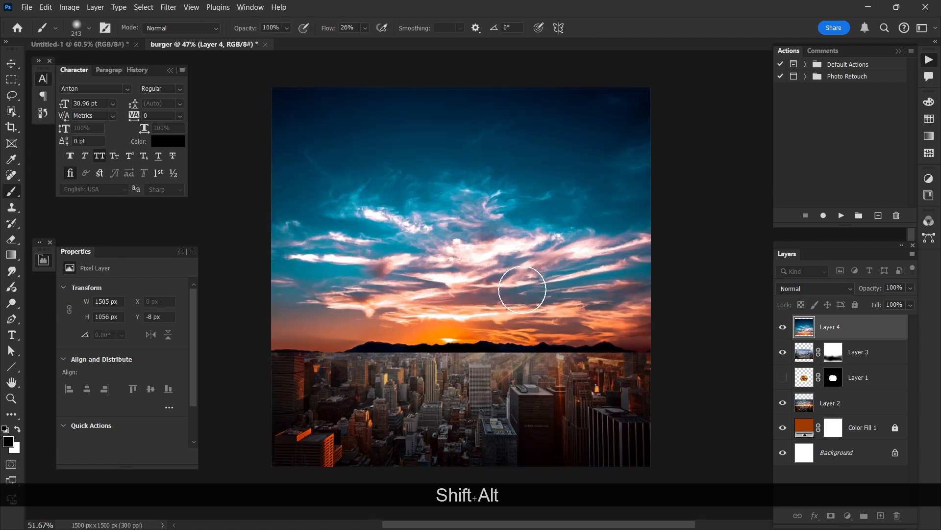
Step: Add a layer mask to the sky layer and paint its lower part black with soft 385 px and 292 px brushes at 31% flow
left_click(831, 516)
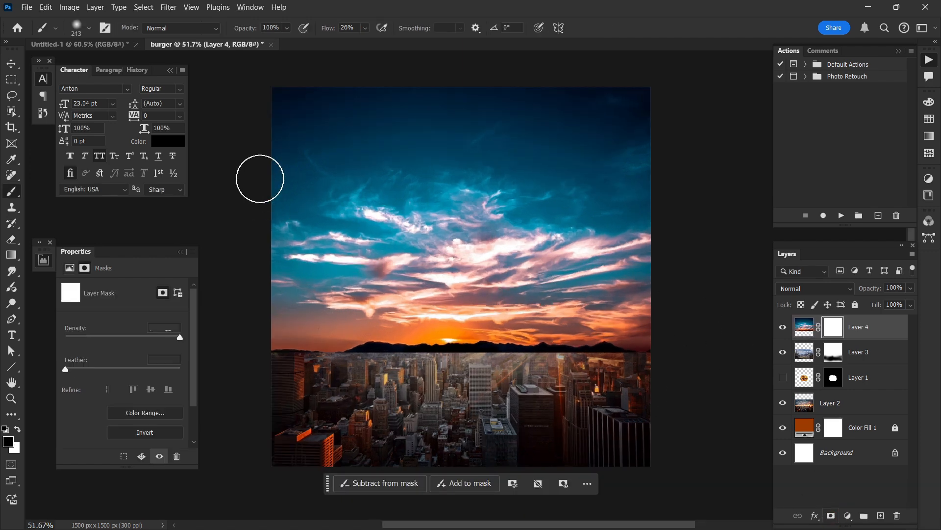
mouse_move(304, 373)
left_mouse_down()
mouse_move(352, 357)
mouse_move(520, 358)
left_mouse_up()
right_click(478, 351)
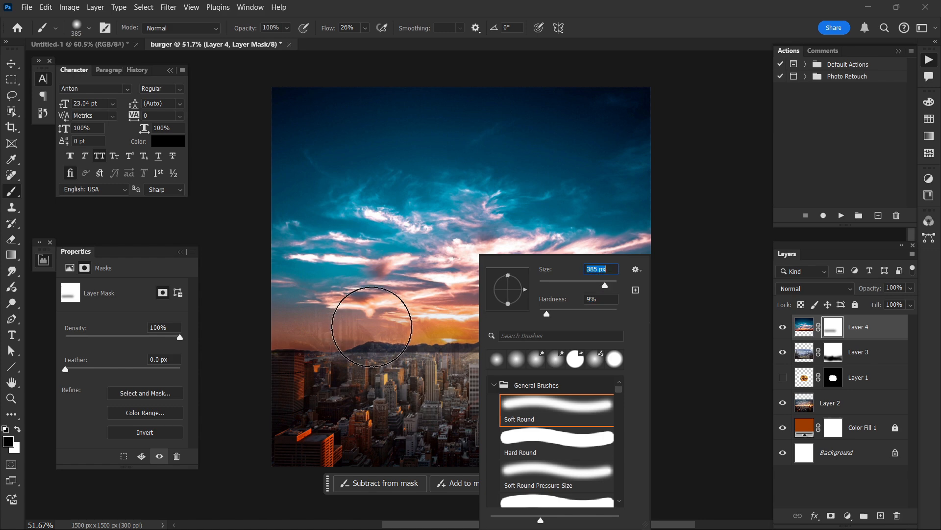
left_click_drag(328, 33, 329, 33)
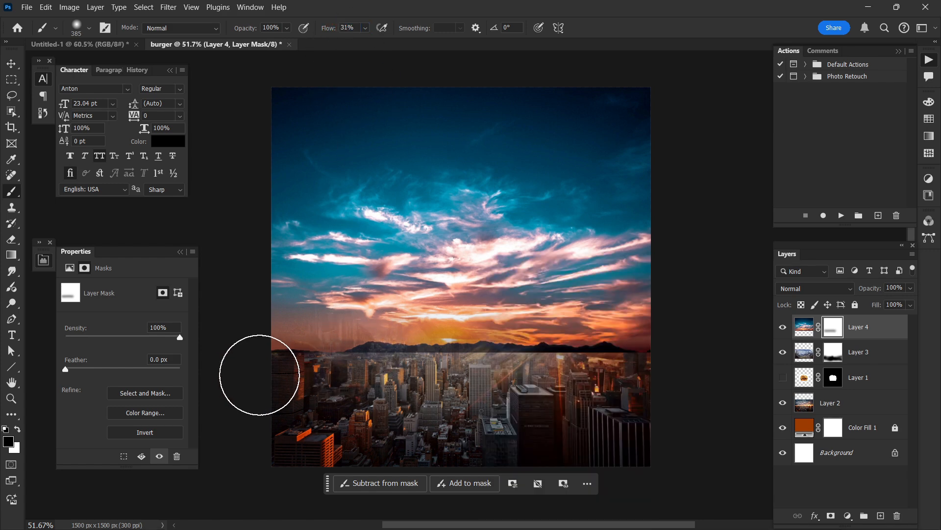
mouse_move(260, 375)
left_mouse_down()
mouse_move(371, 358)
mouse_move(645, 367)
mouse_move(541, 350)
mouse_move(346, 351)
mouse_move(339, 320)
mouse_move(324, 323)
mouse_move(397, 315)
mouse_move(336, 283)
mouse_move(433, 337)
mouse_move(513, 339)
mouse_move(673, 300)
mouse_move(542, 329)
mouse_move(527, 304)
mouse_move(518, 253)
left_mouse_up()
key("bracketleft")
key("bracketleft")
left_click_drag(551, 303, 501, 321)
left_click_drag(310, 300, 289, 259)
left_click_drag(520, 249, 323, 280)
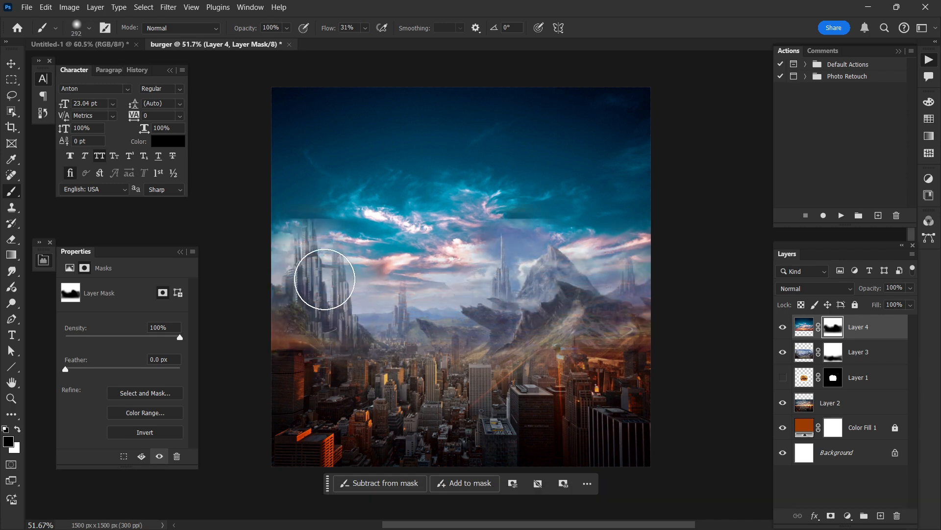
Step: Paint white on the sky layer's mask with a 292 px brush to restore the sky over the left tower tops
key("ctrl+shift+z")
key("x")
left_click_drag(304, 200, 330, 211)
scroll(478, 246, "up", 1)
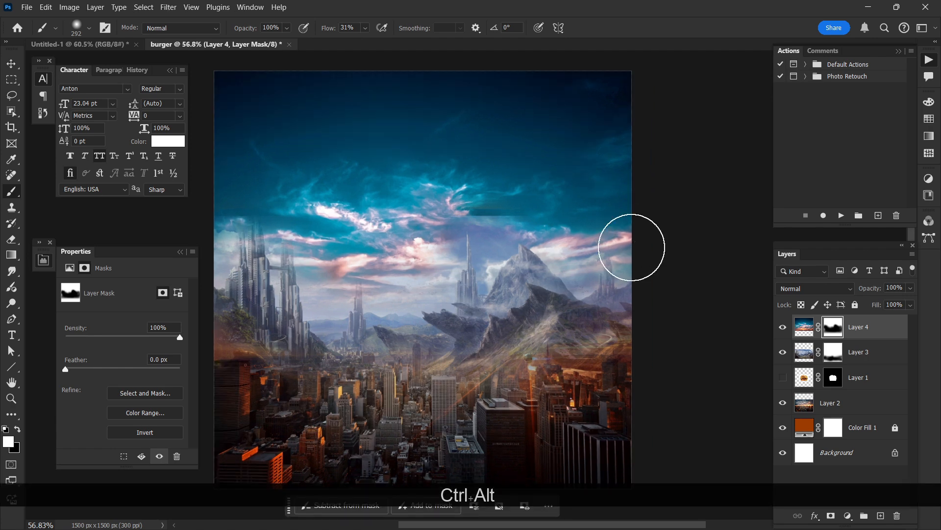
Step: Retouch the mountain layer's mask over the city, undoing a heavy stroke and painting with a 410 px brush at 13% flow
left_click(833, 352)
mouse_move(495, 388)
left_mouse_down()
mouse_move(426, 402)
mouse_move(519, 393)
mouse_move(488, 390)
left_mouse_up()
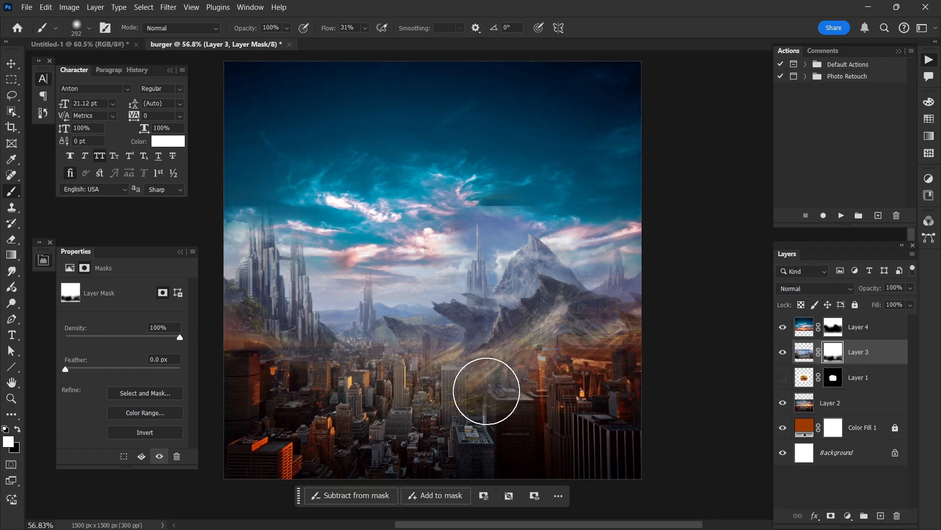
key("ctrl+z")
key("x")
right_click(538, 409, "alt")
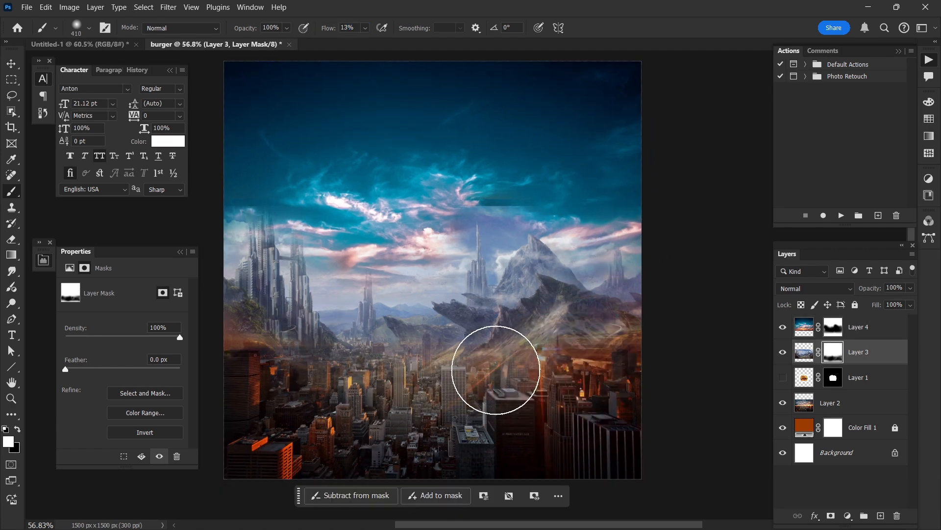
Step: Add a layer mask to the city skyline layer
left_click(838, 403)
left_click(831, 515)
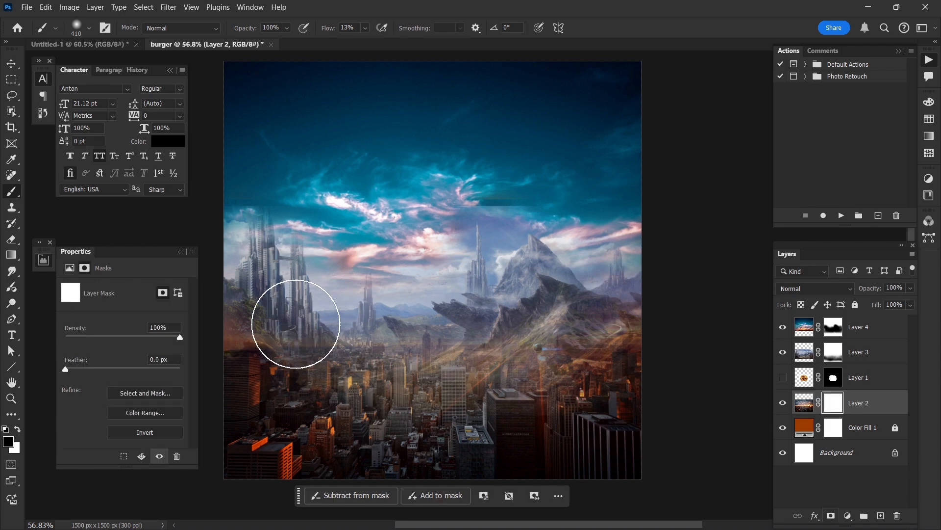
scroll(623, 324, "up", 1)
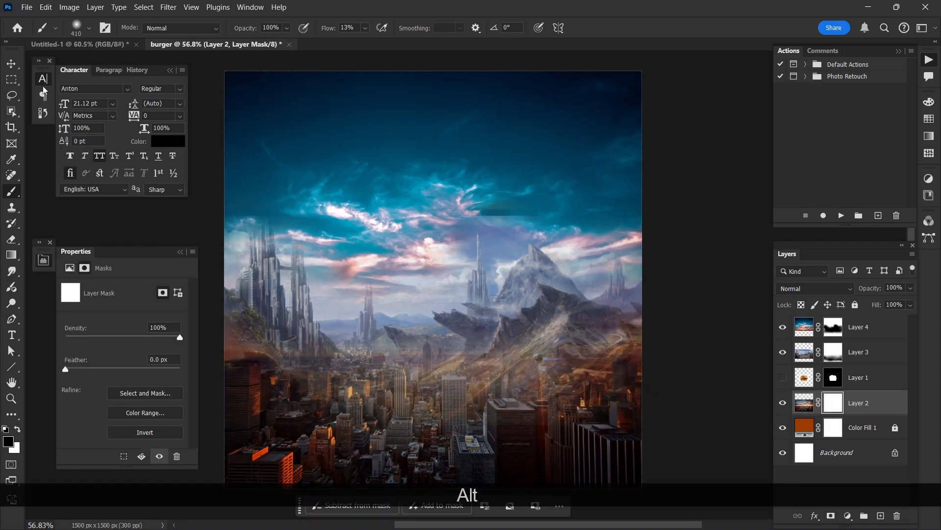
Step: Bring the burger layer to the top of the stack, show it and move it down to X 359 px, Y 719 px
key("v")
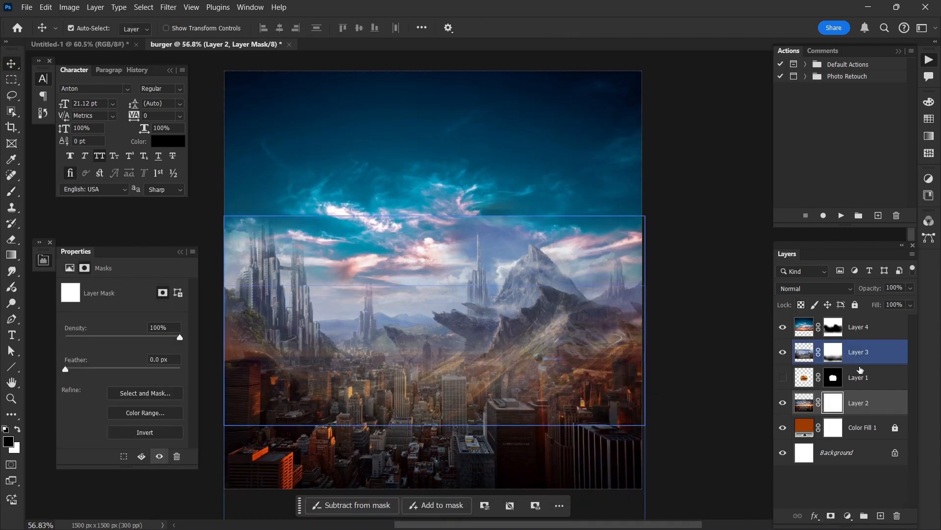
left_click(864, 383)
left_click_drag(864, 383, 859, 321)
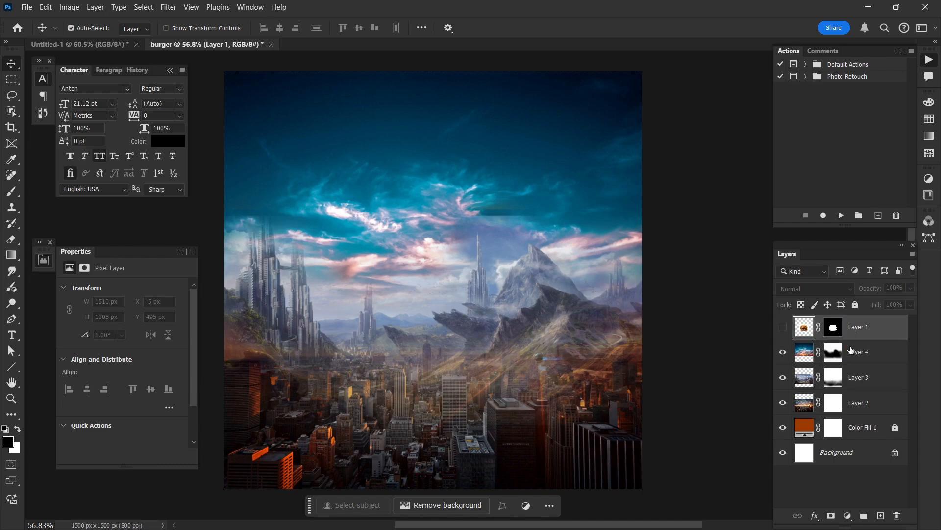
left_click(784, 328)
left_click_drag(449, 320, 437, 375)
scroll(717, 328, "left", 2)
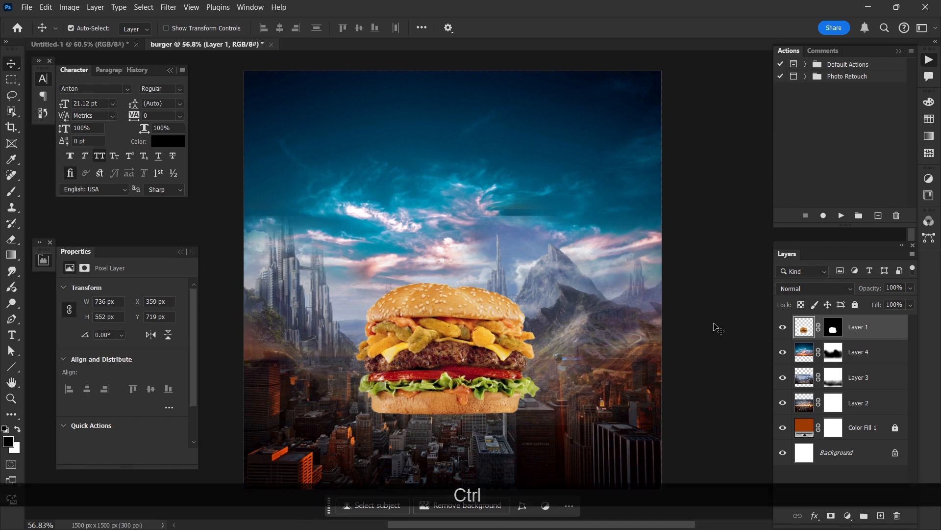
left_click(716, 328)
scroll(734, 336, "up", 1)
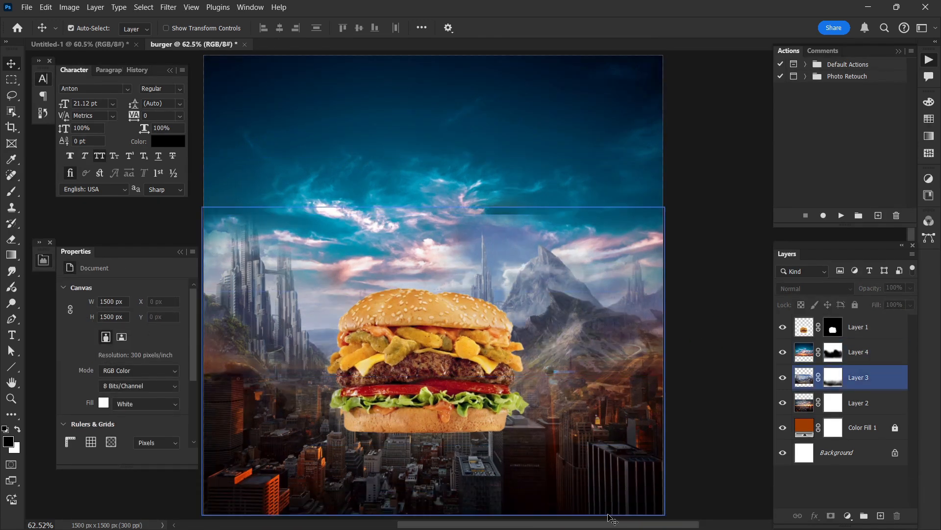
Step: Switch to the Chrome browser, close the sky picture preview and search Yandex Images for "peracute"
mouse_move(639, 527)
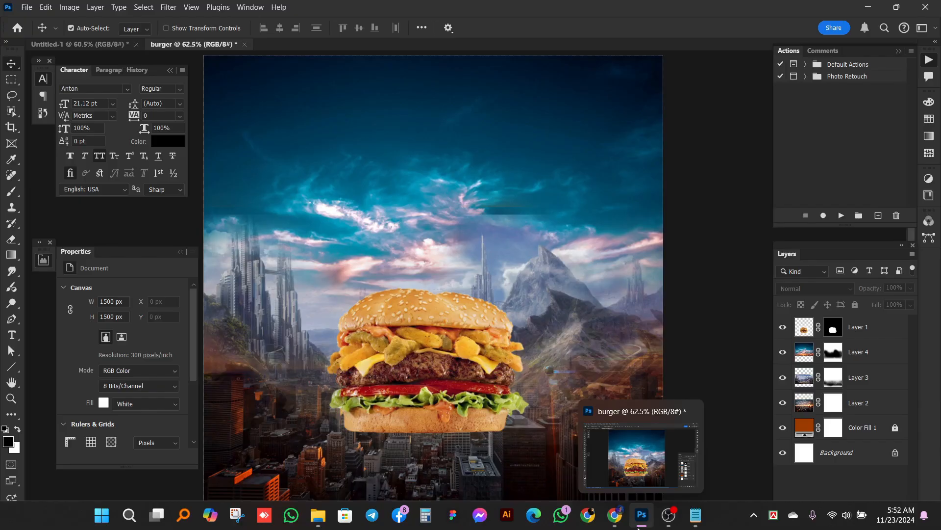
left_click(613, 515)
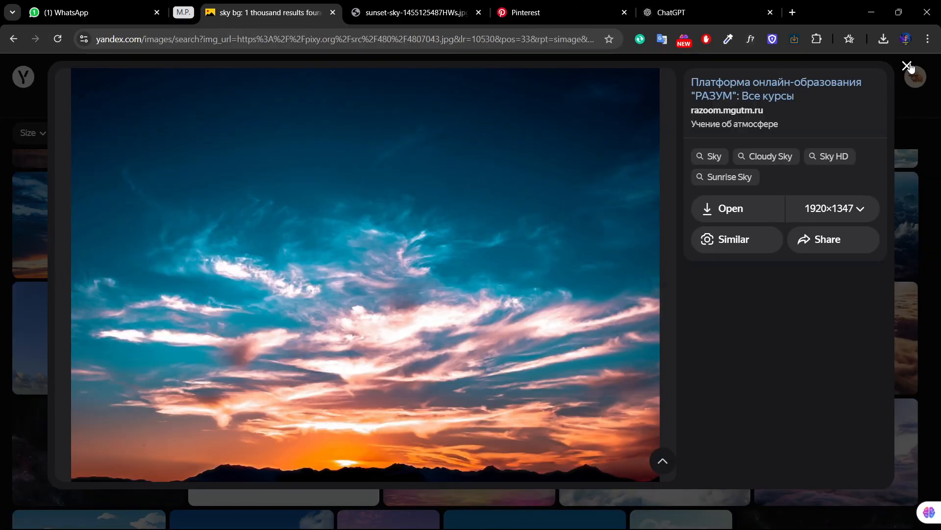
key("Escape")
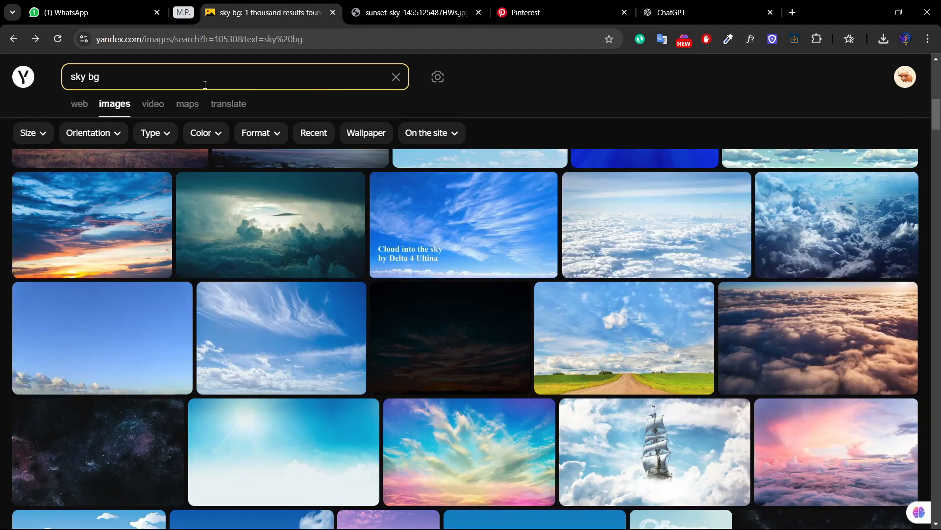
left_click_drag(105, 79, 64, 79)
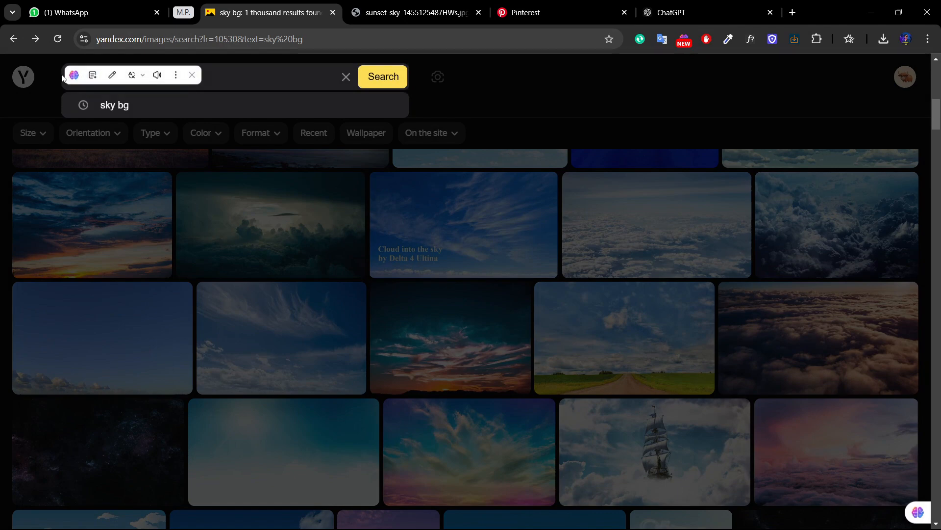
type("peracute")
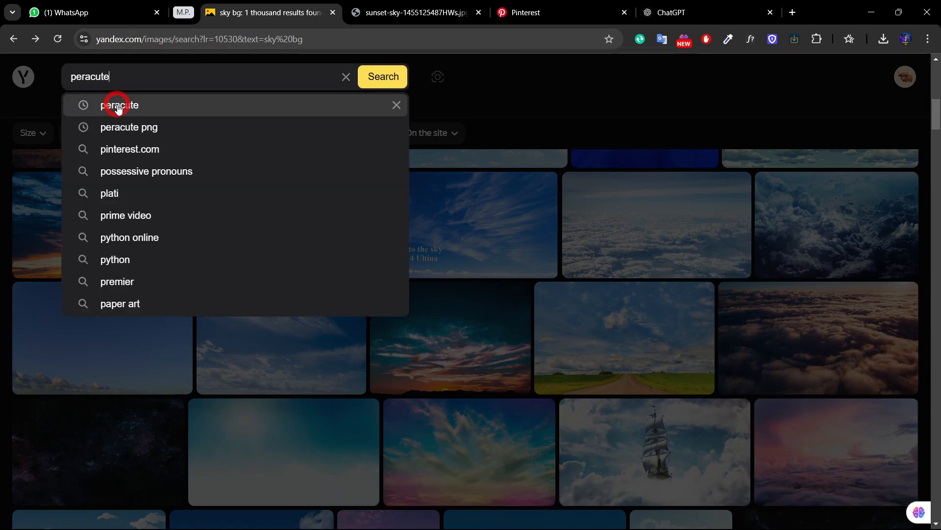
left_click(117, 106)
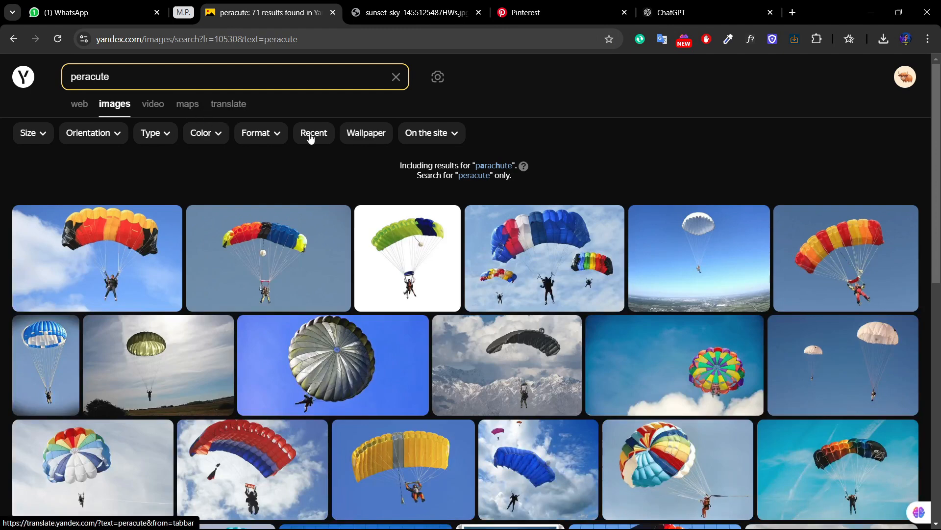
Step: Browse the parachute results and open the picture of the round red-and-white parachute with a person hanging below on blue sky
scroll(790, 138, "down", 1)
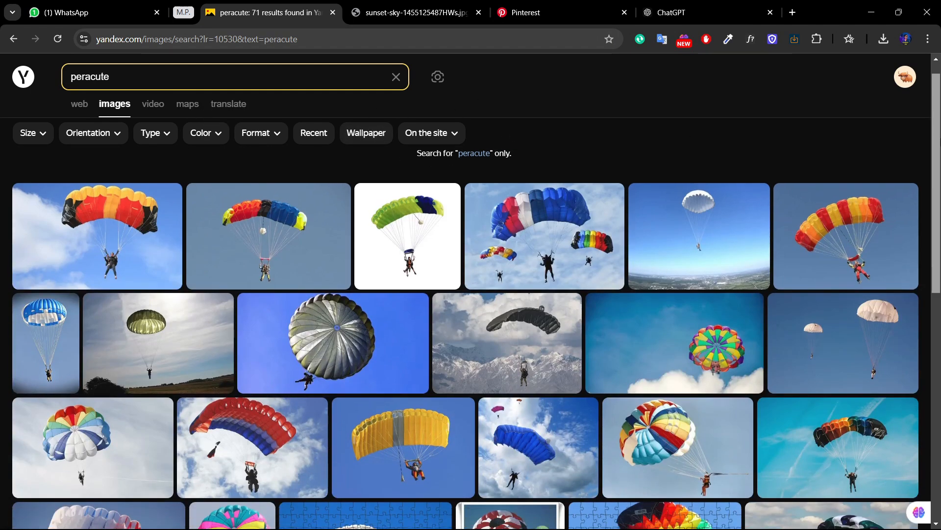
scroll(466, 338, "down", 2)
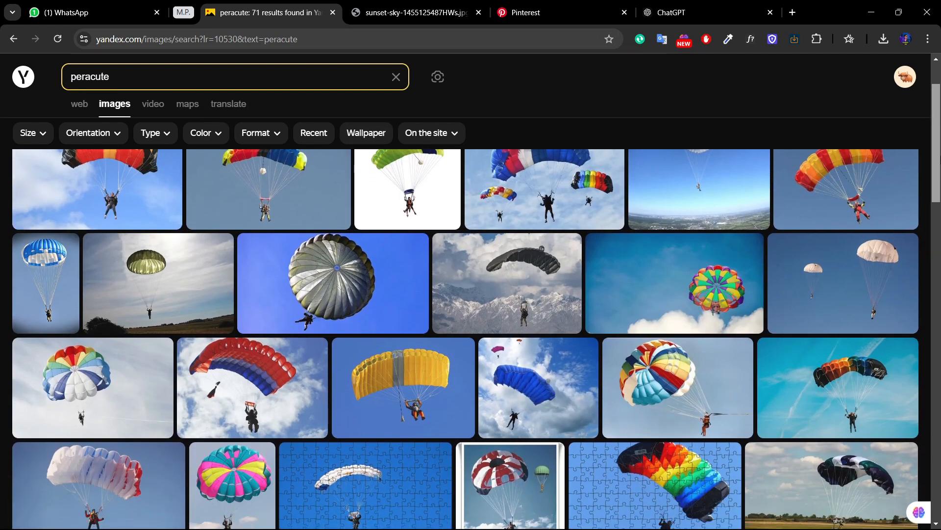
scroll(465, 339, "down", 2)
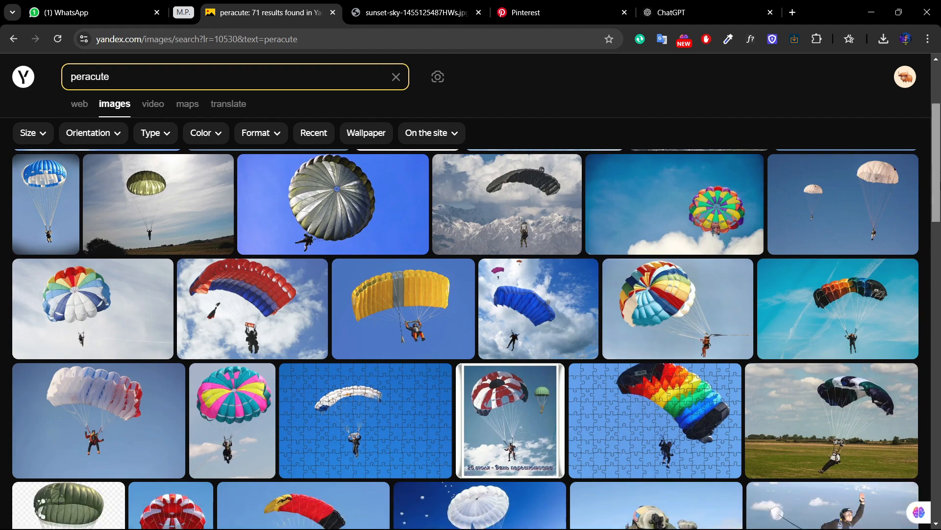
scroll(936, 196, "up", 1)
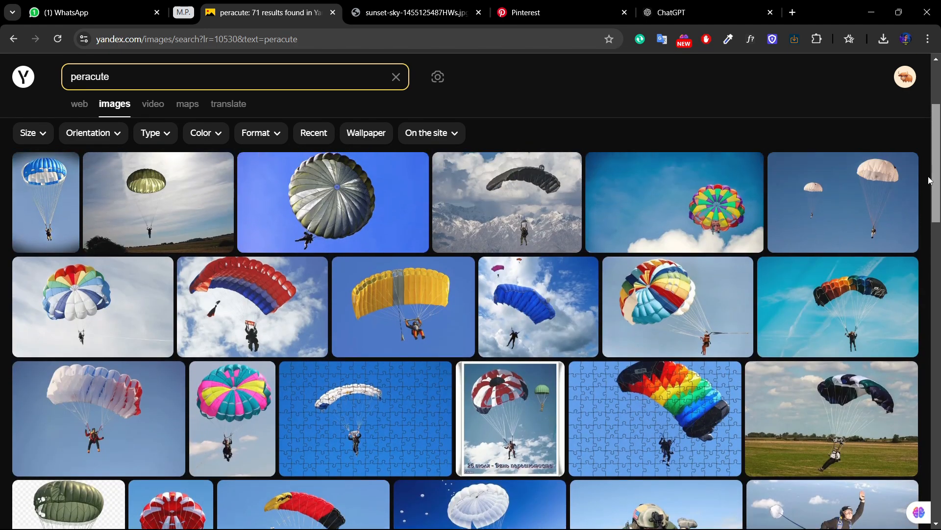
scroll(936, 196, "down", 1)
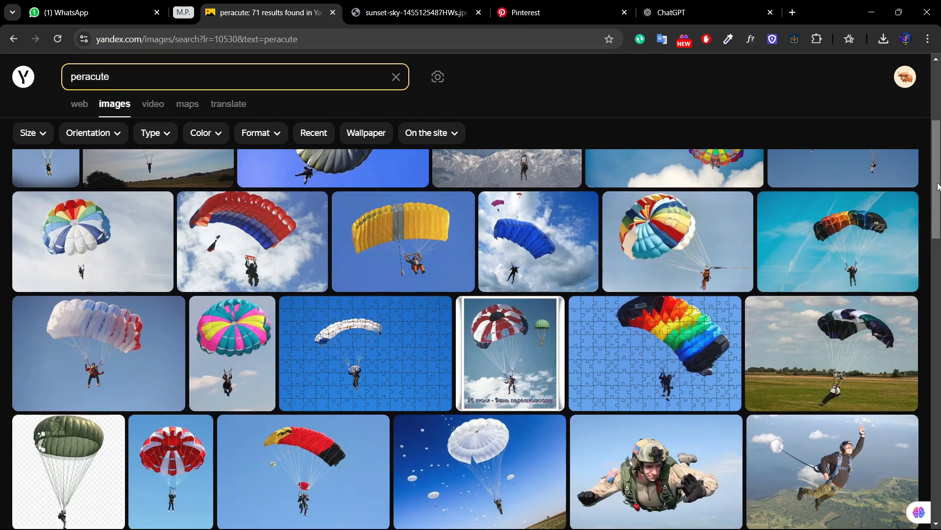
scroll(466, 338, "down", 1)
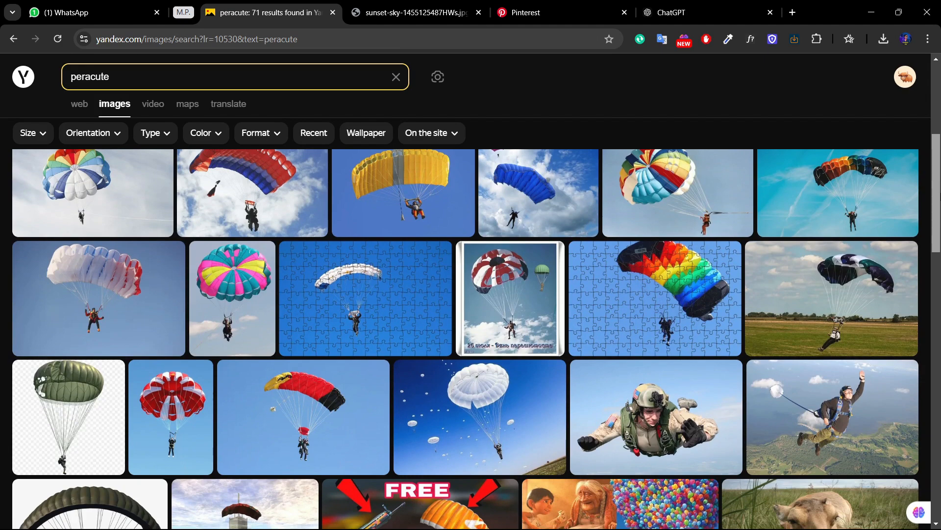
scroll(450, 220, "down", 2)
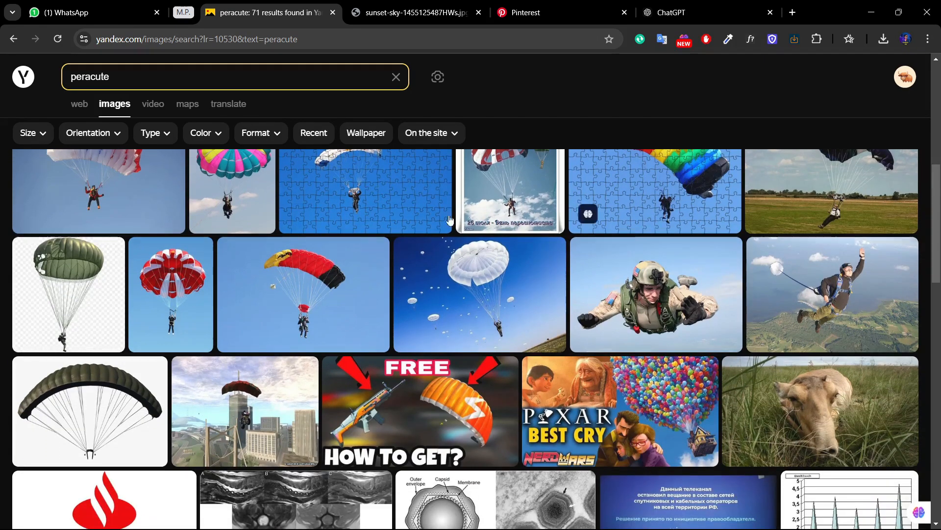
left_click(195, 275)
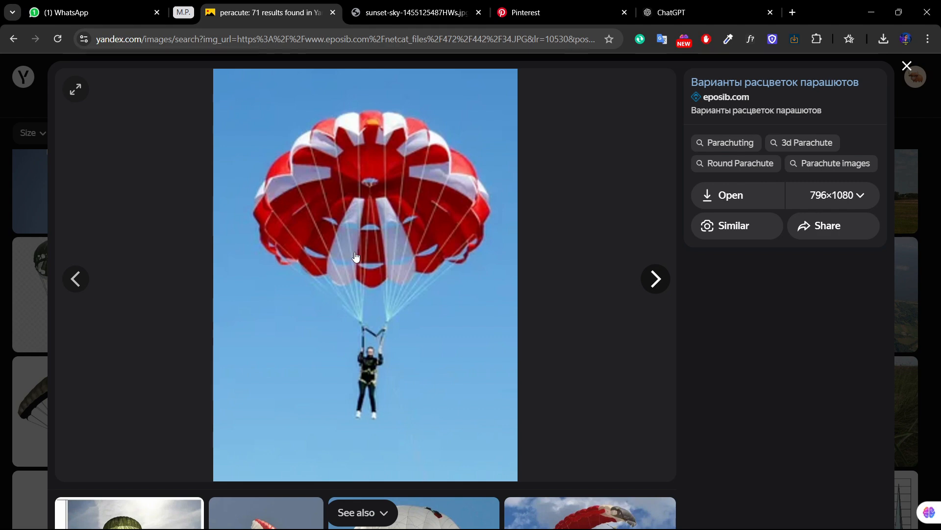
scroll(410, 247, "down", 7)
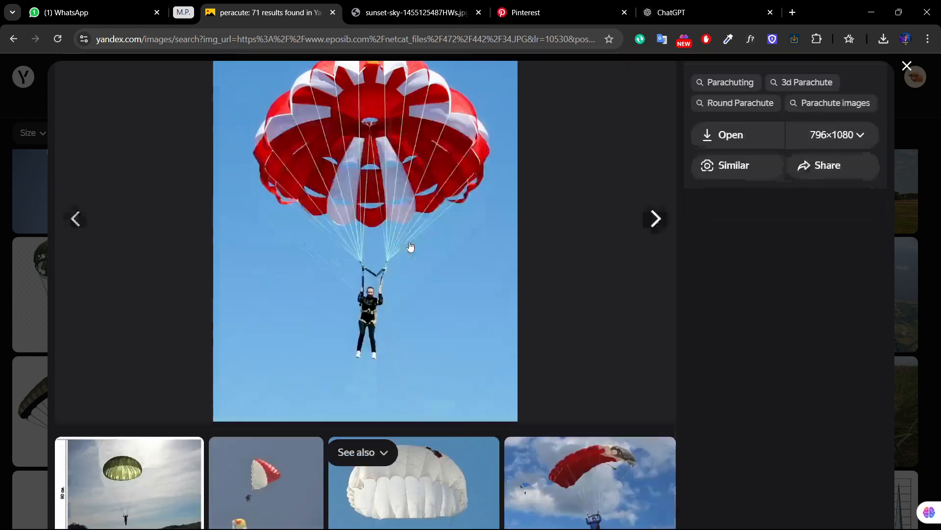
scroll(410, 249, "up", 7)
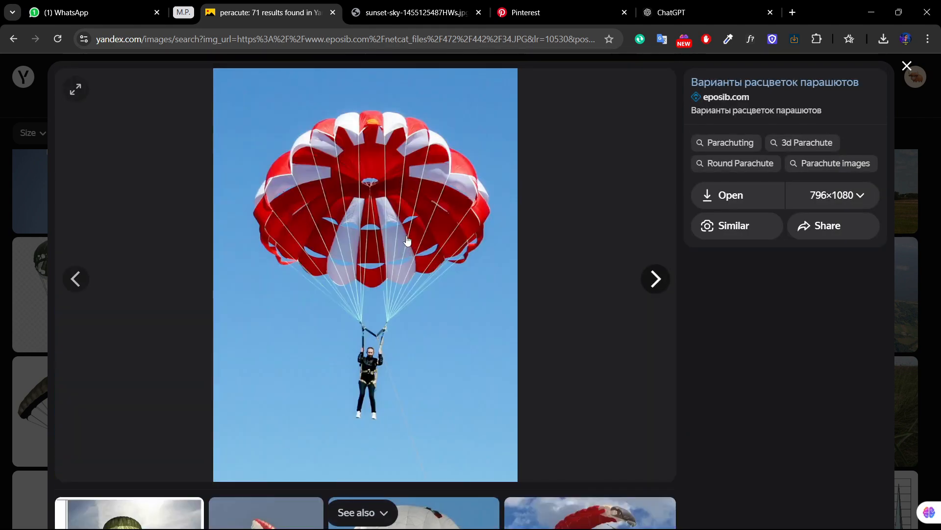
Step: Open the red-and-white parachute picture at its full 796×1080 size in its own tab and copy the image
right_click(403, 194)
left_click(729, 202)
left_click(730, 196)
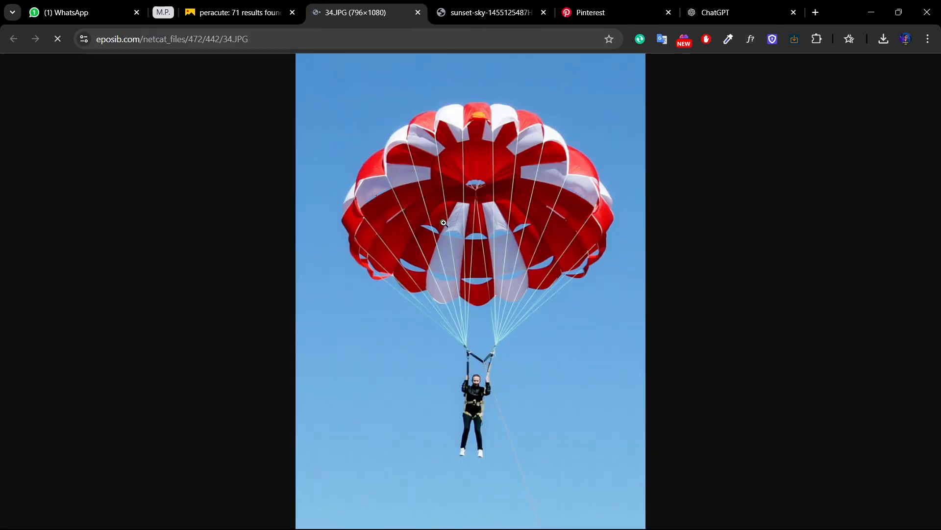
right_click(444, 223)
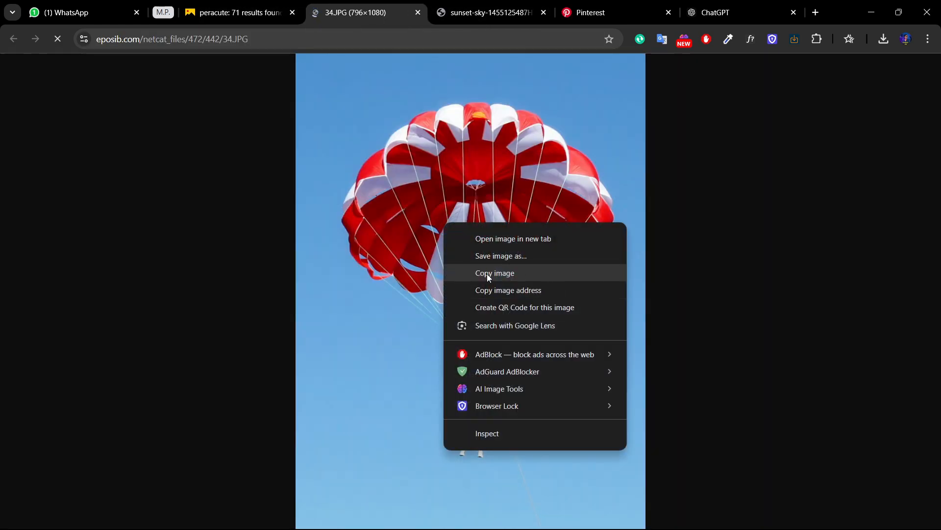
left_click(487, 274)
Step: Switch to Photoshop and paste the parachute picture as a new layer above the burger
mouse_move(581, 528)
left_click(636, 519)
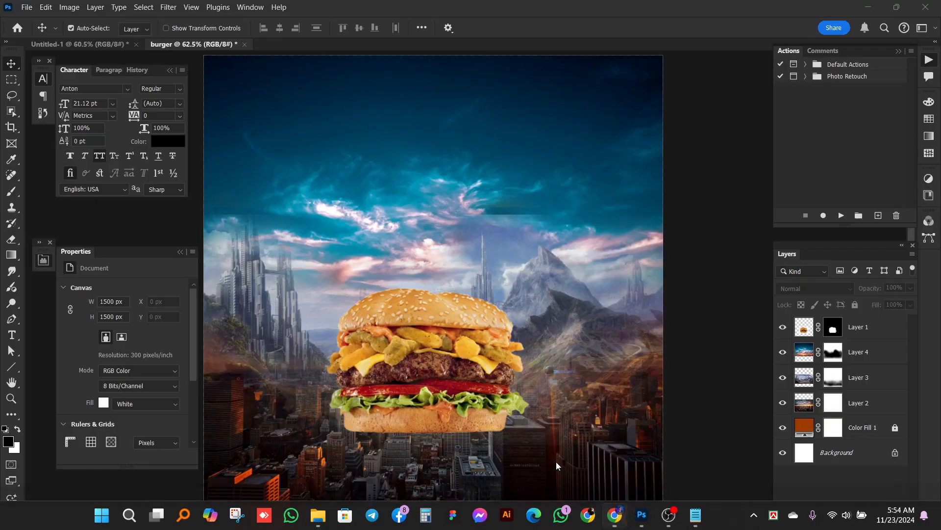
key("ctrl+v")
scroll(448, 289, "down", 1)
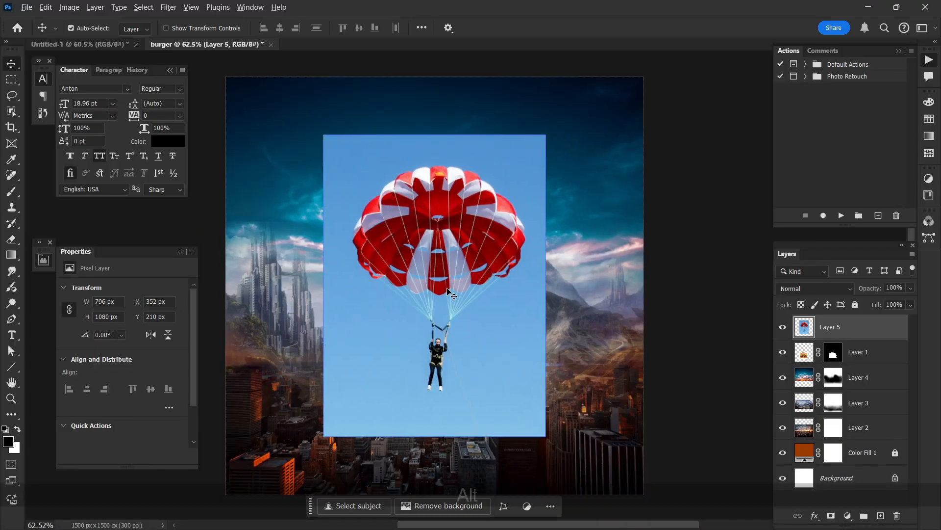
scroll(449, 290, "up", 3)
key("ctrl+d")
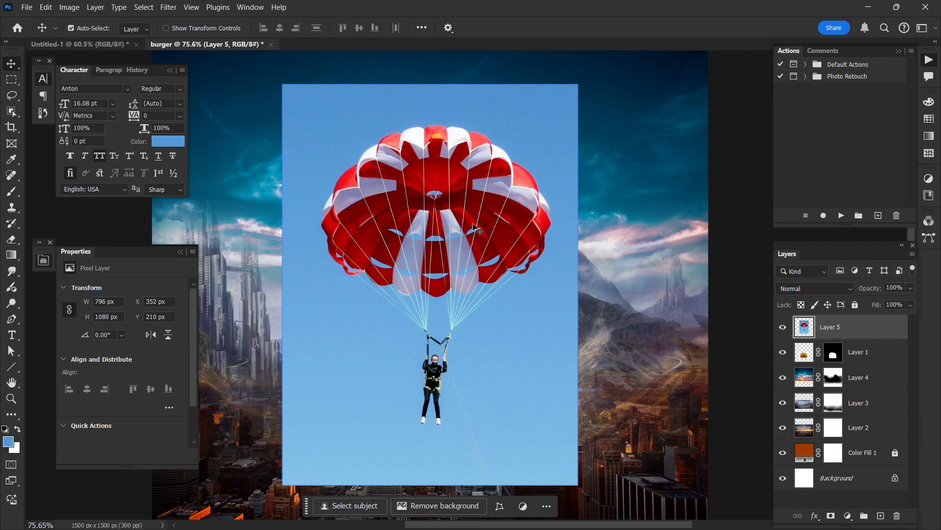
right_click(10, 117)
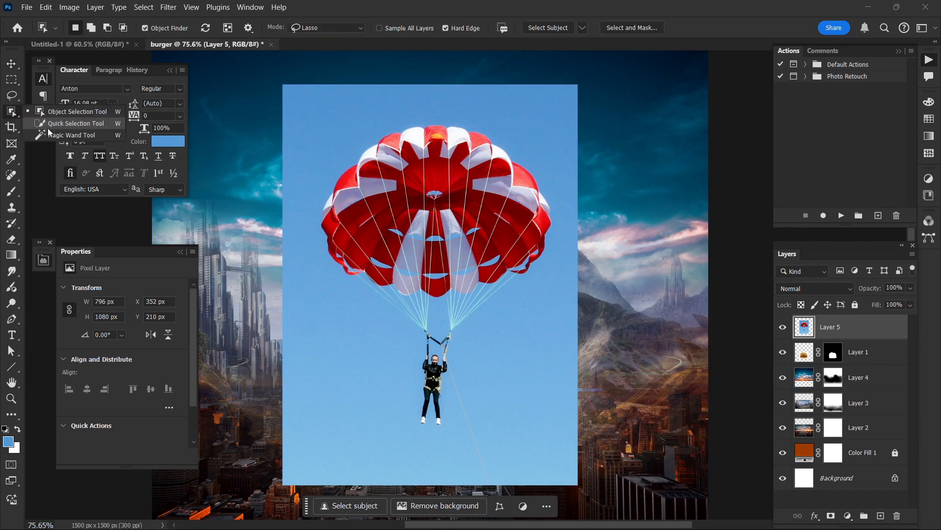
left_click(50, 133)
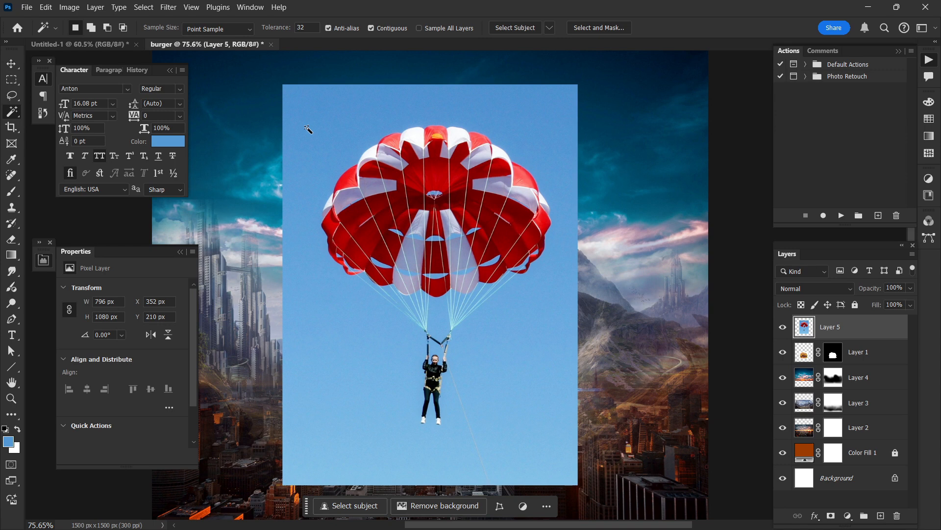
right_click(15, 115)
left_click(10, 95)
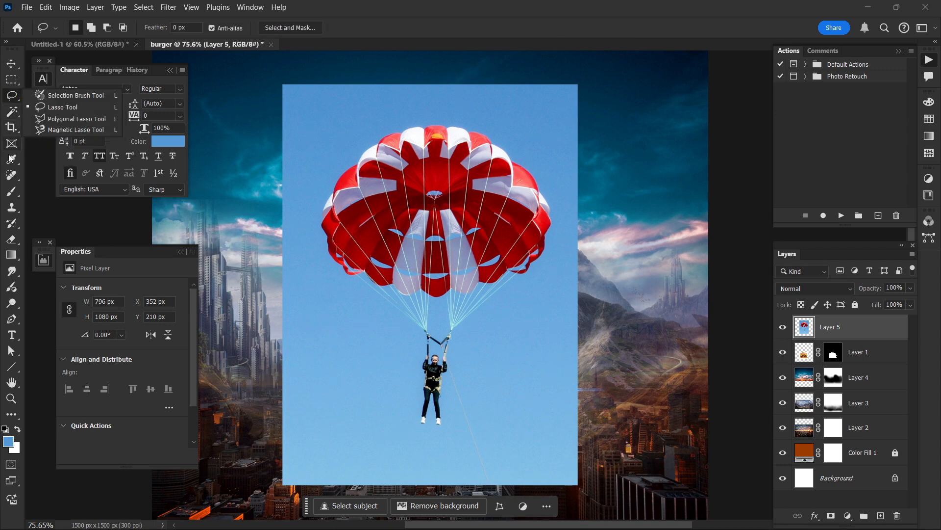
Step: Erase the blue sky around the parachute with the Magic Eraser tool at tolerance 32, contiguous
left_click(14, 239)
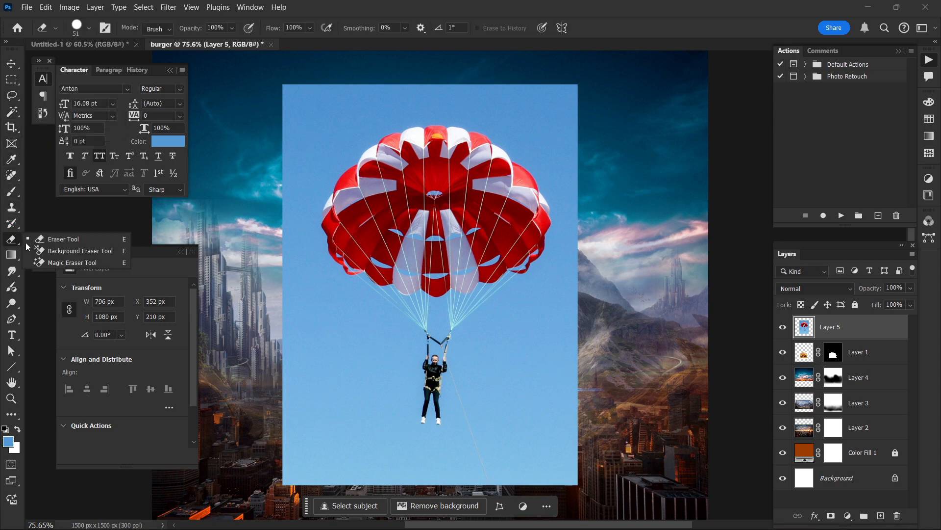
left_click(71, 262)
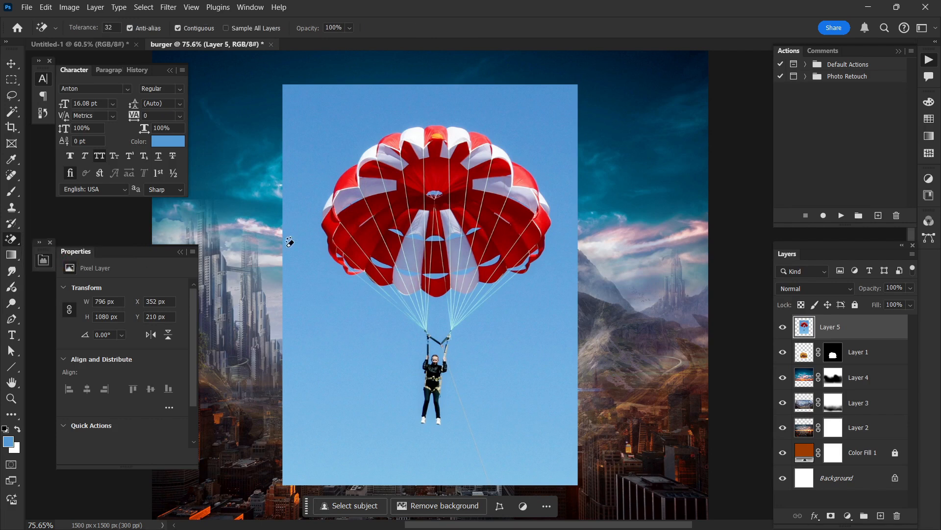
left_click(320, 261)
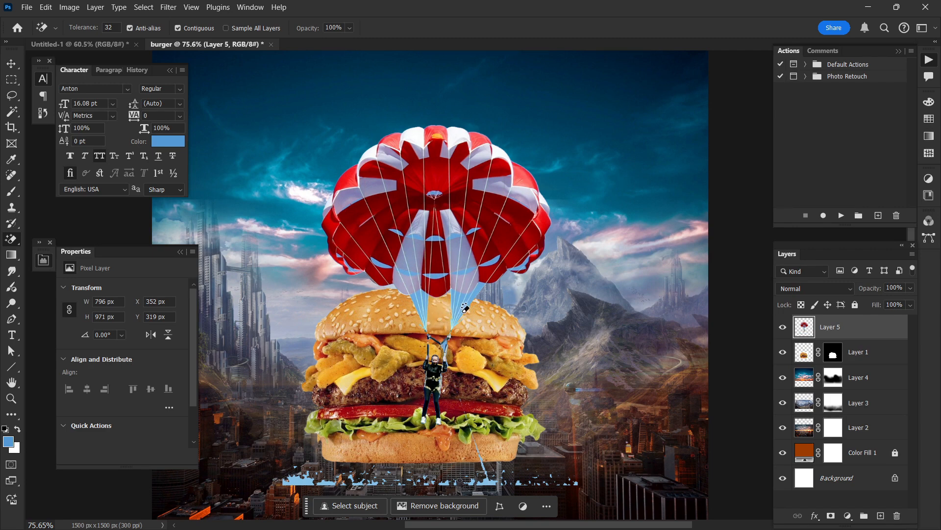
Step: Erase the leftover blue patches between the parachute's suspension lines with the Magic Eraser
scroll(452, 321, "up", 8, "alt")
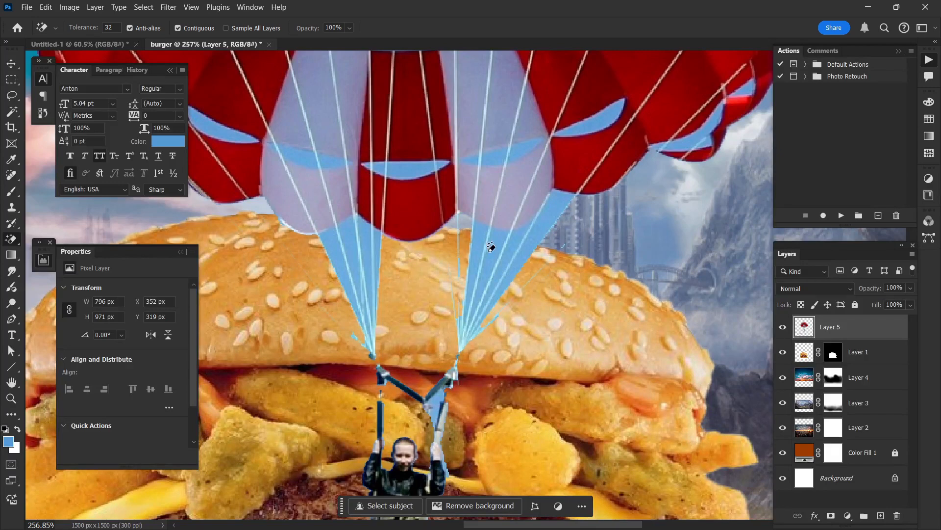
left_click(512, 251)
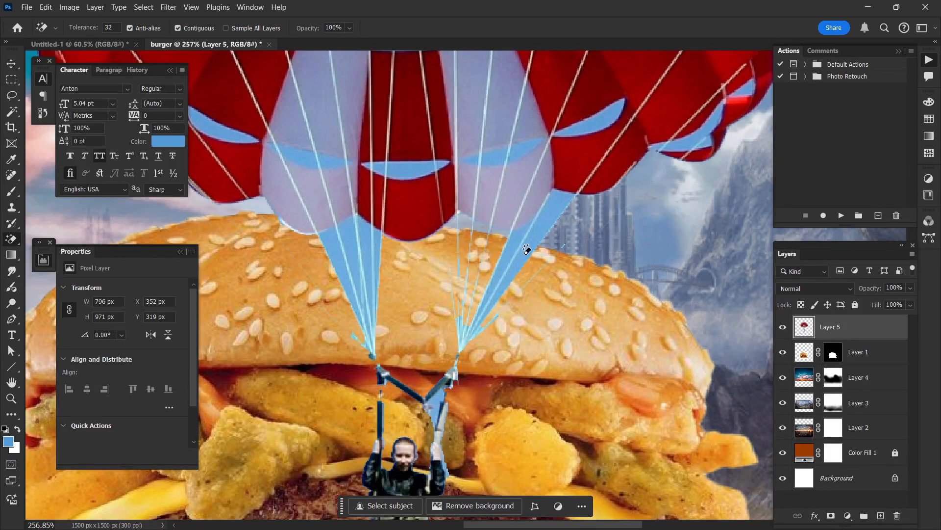
left_click(528, 252)
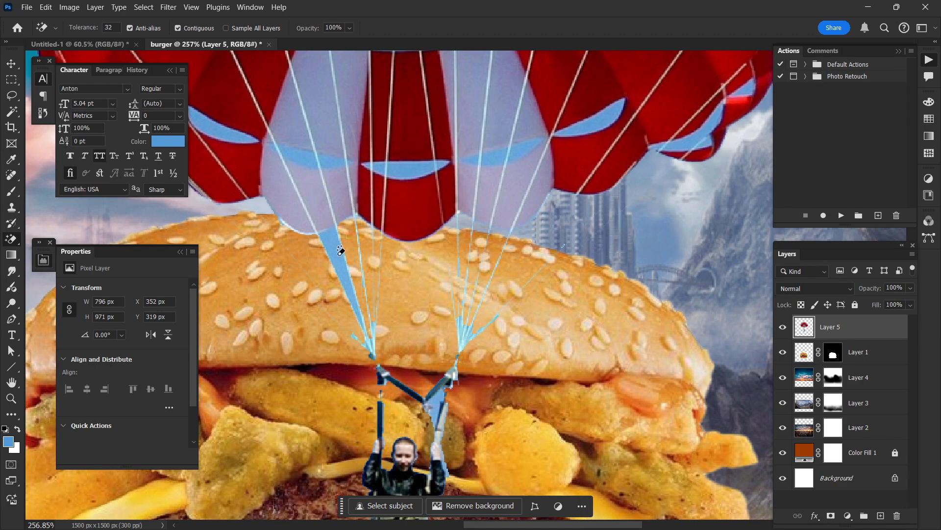
left_click(357, 304)
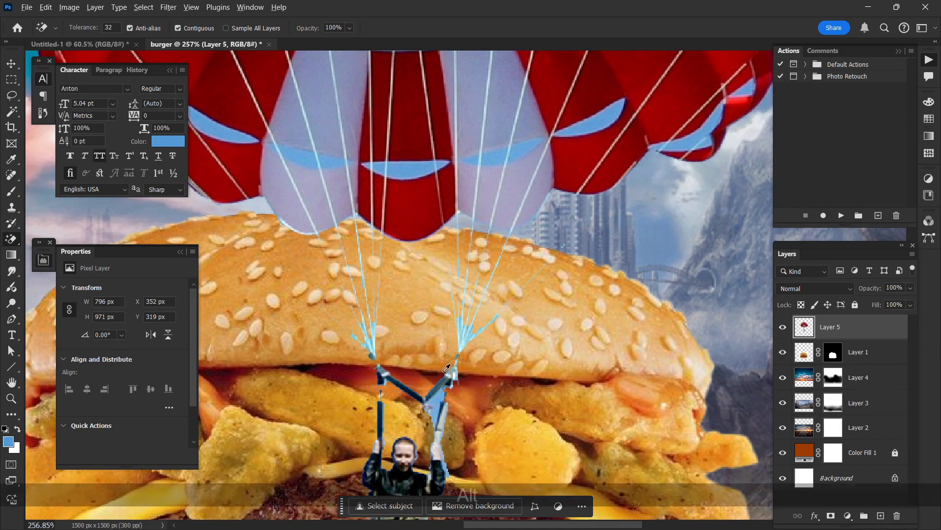
Step: Choose the Move tool and add a layer mask to the parachute layer
scroll(438, 351, "down", 3)
scroll(442, 317, "down", 3)
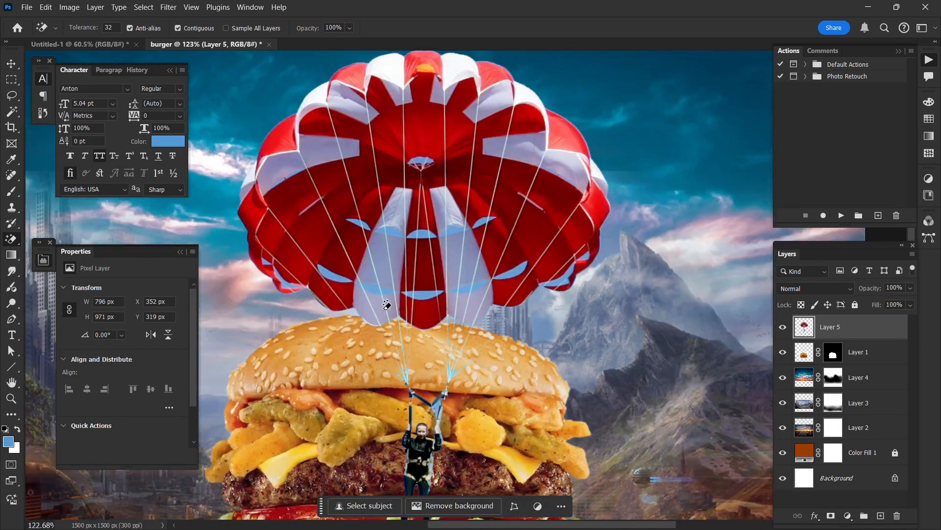
left_click(9, 69)
scroll(490, 314, "down", 3)
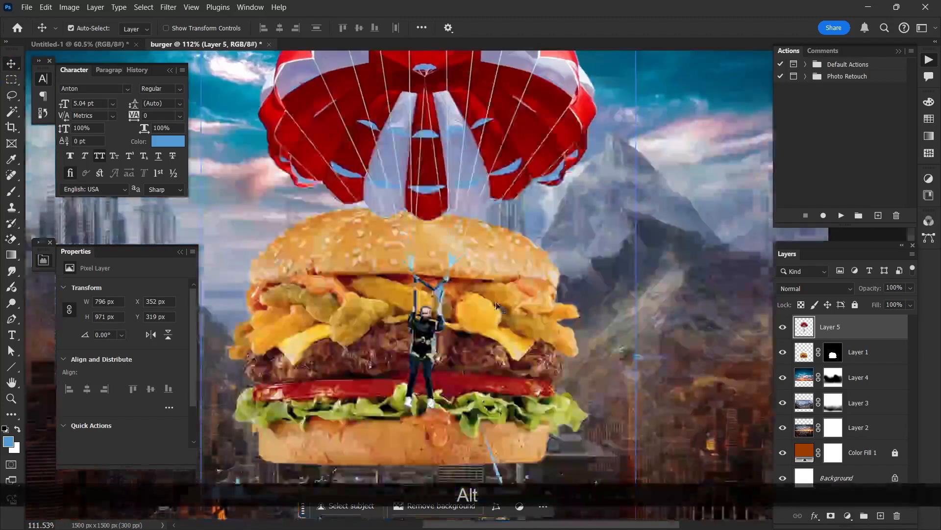
scroll(511, 324, "up", 2)
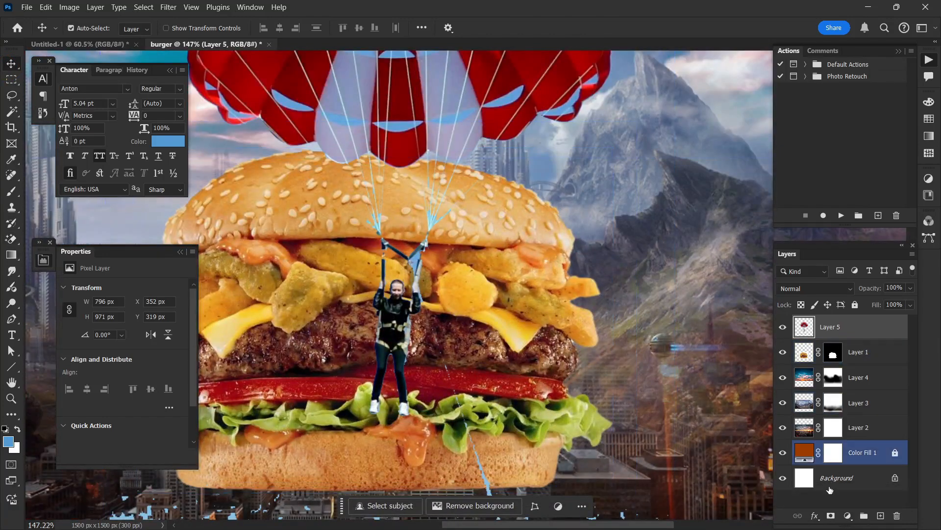
left_click(831, 516)
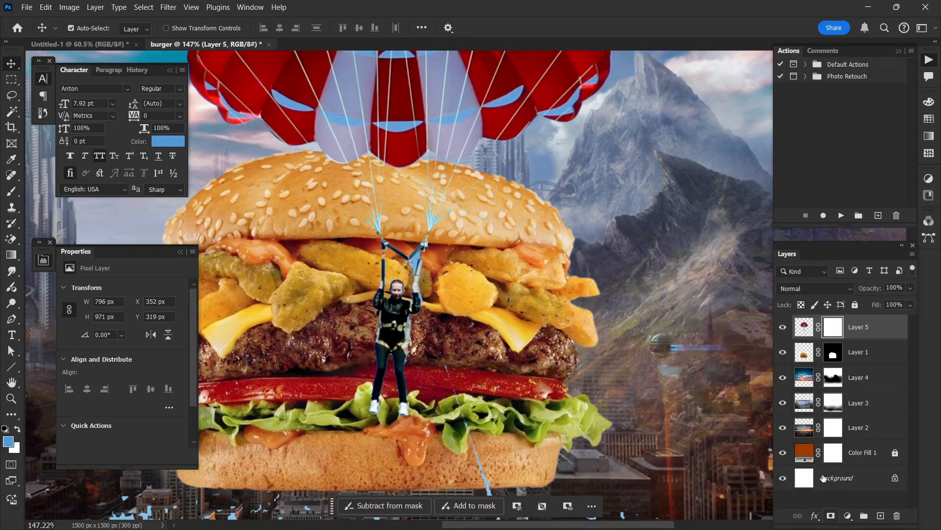
Step: Paint the skydiver below the parachute out of the layer mask with a soft black brush at 100% flow
left_click(12, 192)
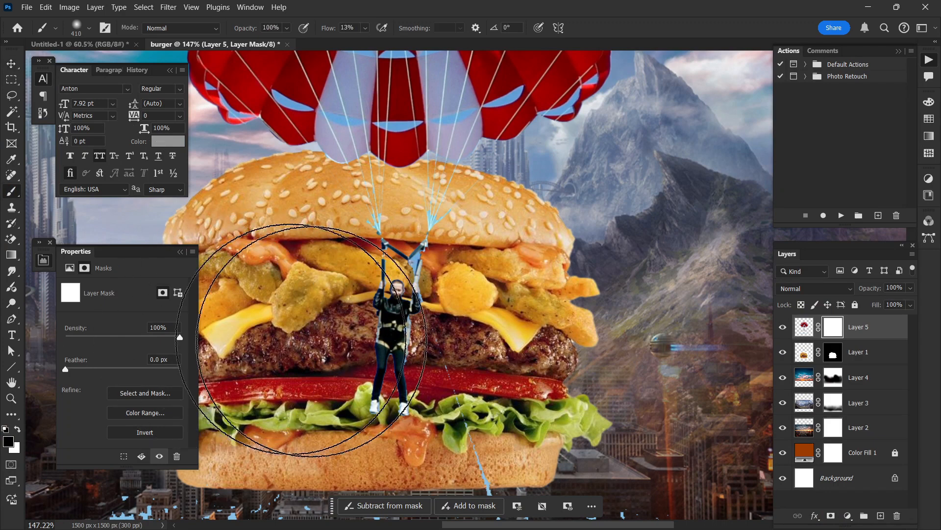
left_click_drag(377, 349, 320, 353)
left_click_drag(320, 353, 259, 357, "alt")
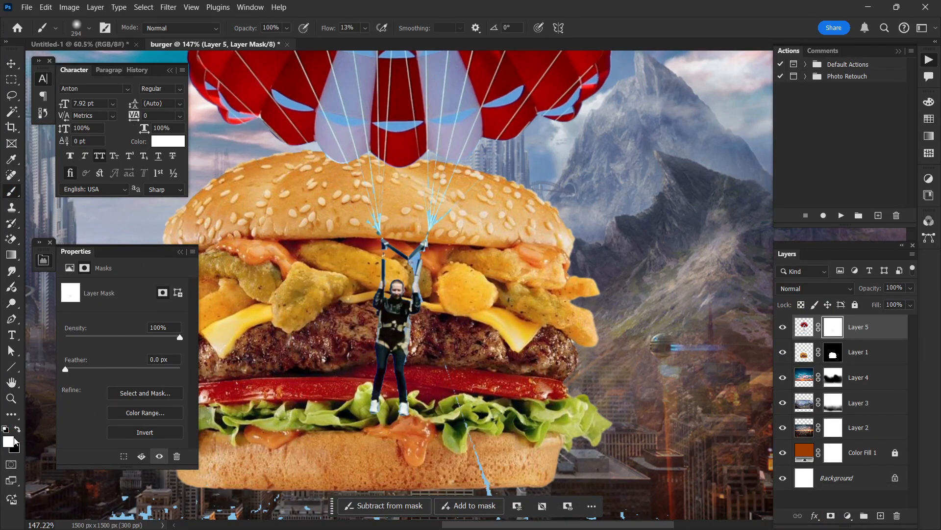
mouse_move(397, 363)
left_mouse_down("alt")
mouse_move(365, 346)
mouse_move(371, 392)
left_mouse_up("alt")
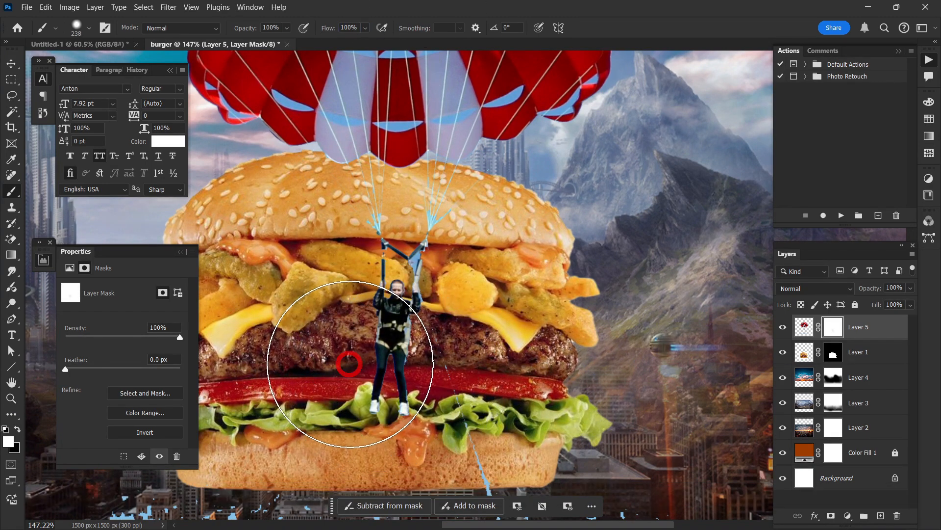
key("x")
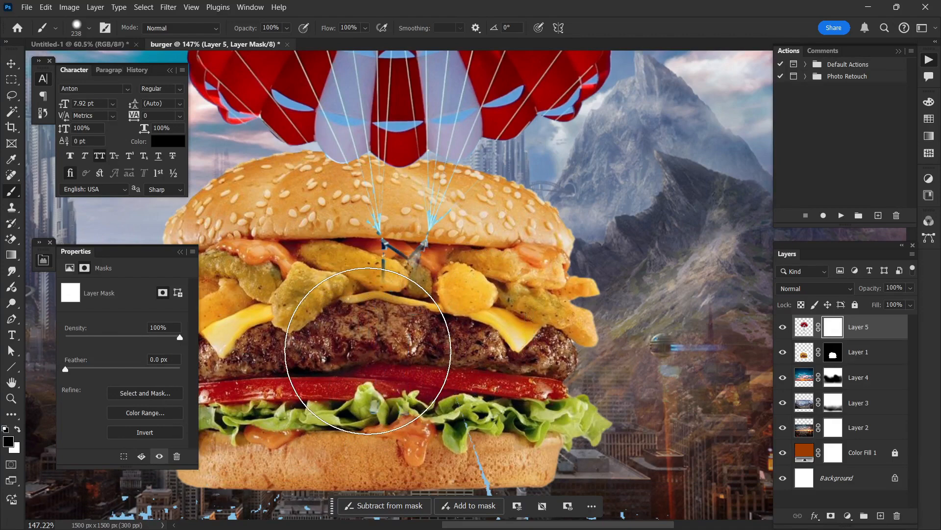
mouse_move(393, 338)
left_mouse_down()
mouse_move(373, 357)
mouse_move(382, 330)
mouse_move(357, 322)
left_mouse_up()
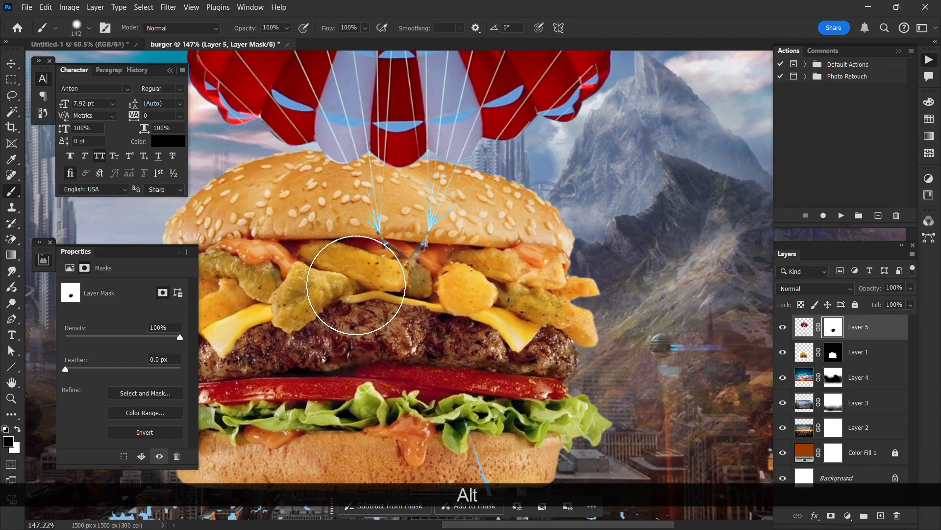
mouse_move(357, 286)
left_mouse_down()
mouse_move(445, 290)
mouse_move(407, 286)
left_mouse_up()
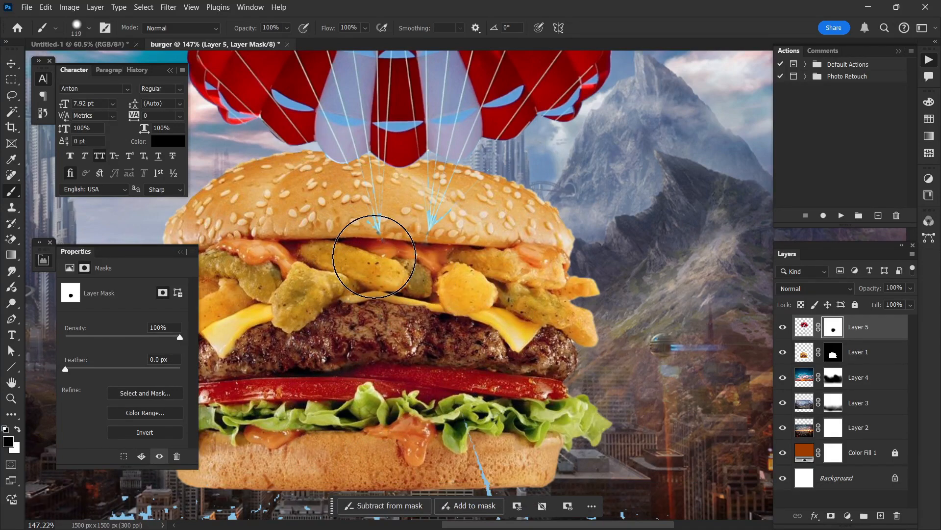
Step: Target the parachute layer's pixels instead of its mask and sample the pale colour of a suspension line for the brush
scroll(374, 249, "up", 1)
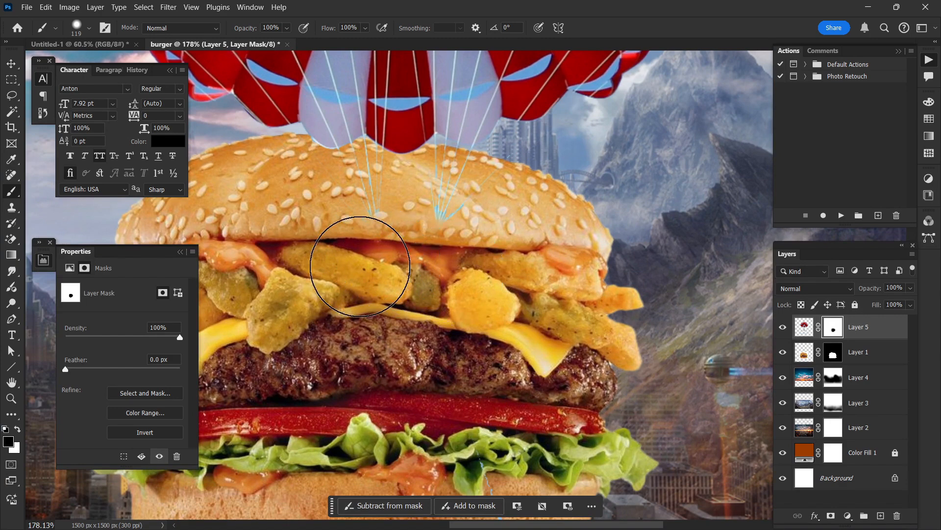
scroll(418, 290, "down", 1)
scroll(418, 290, "up", 1)
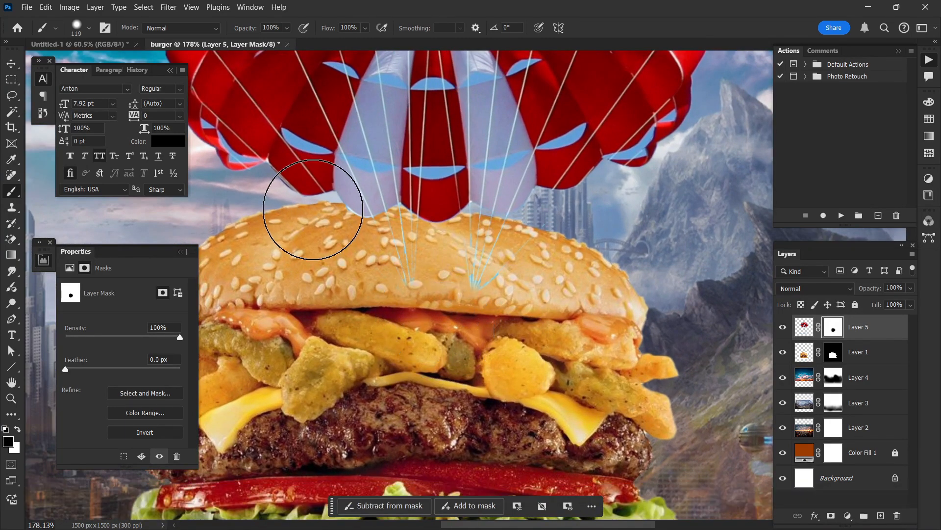
scroll(314, 211, "up", 1)
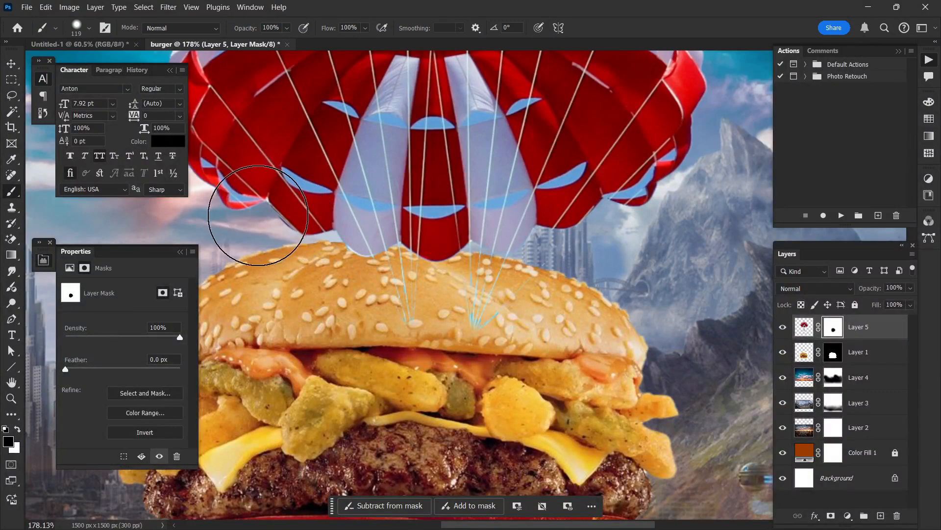
scroll(315, 222, "left", 1)
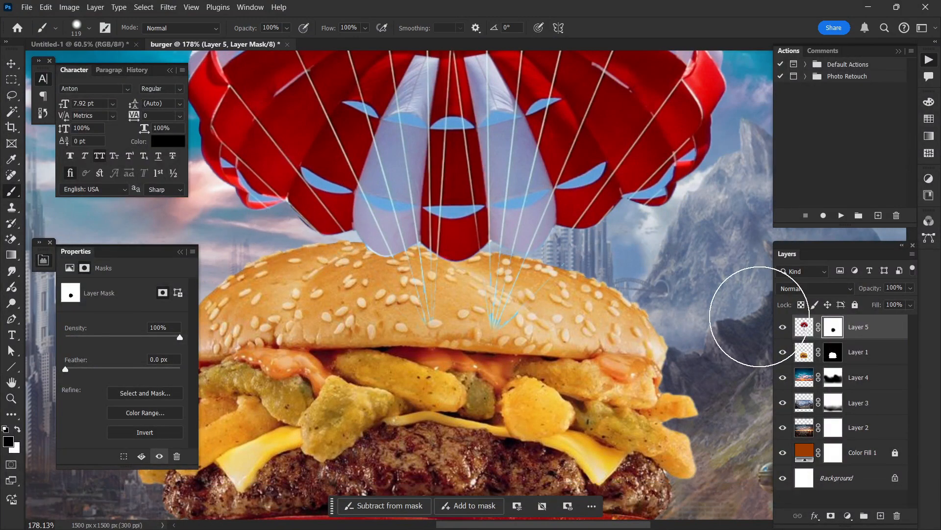
scroll(404, 230, "up", 1)
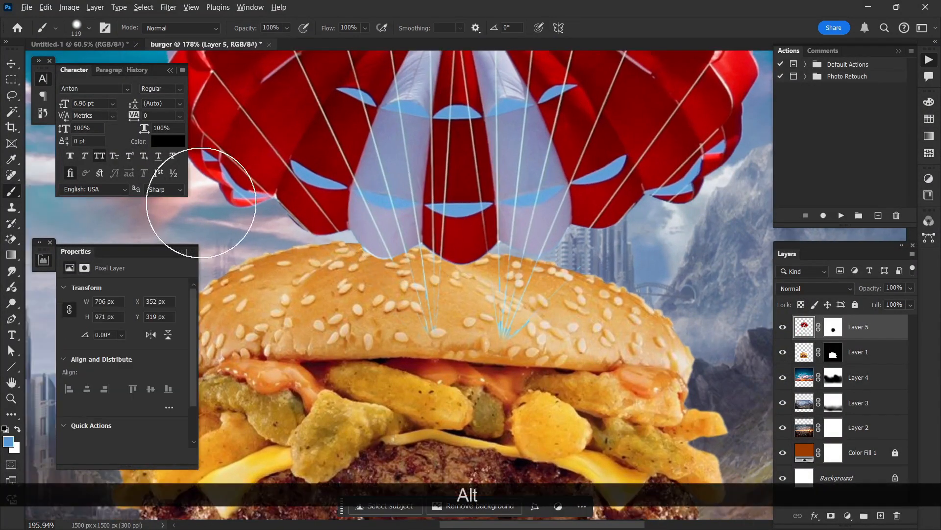
left_click_drag(392, 264, 340, 261)
scroll(379, 168, "up", 4)
scroll(379, 168, "up", 5)
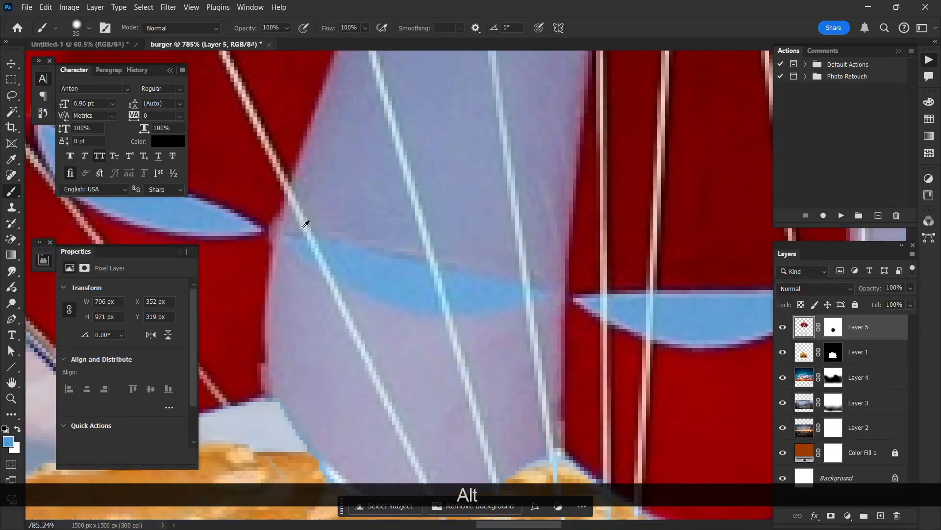
left_click_drag(389, 243, 323, 241)
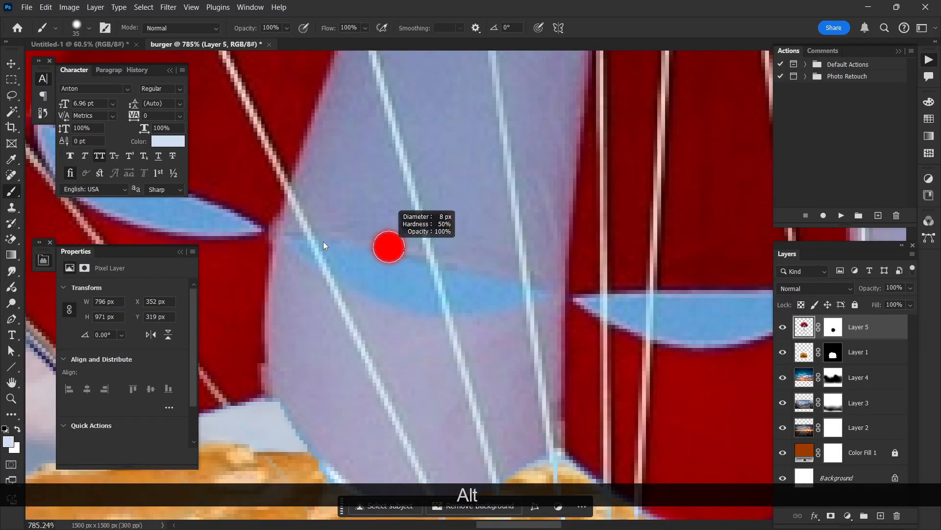
Step: Draw straight pale suspension lines with a 3 px brush from both lower sides of the canopy to the points where the cords meet
scroll(376, 276, "down", 3)
scroll(375, 276, "down", 3)
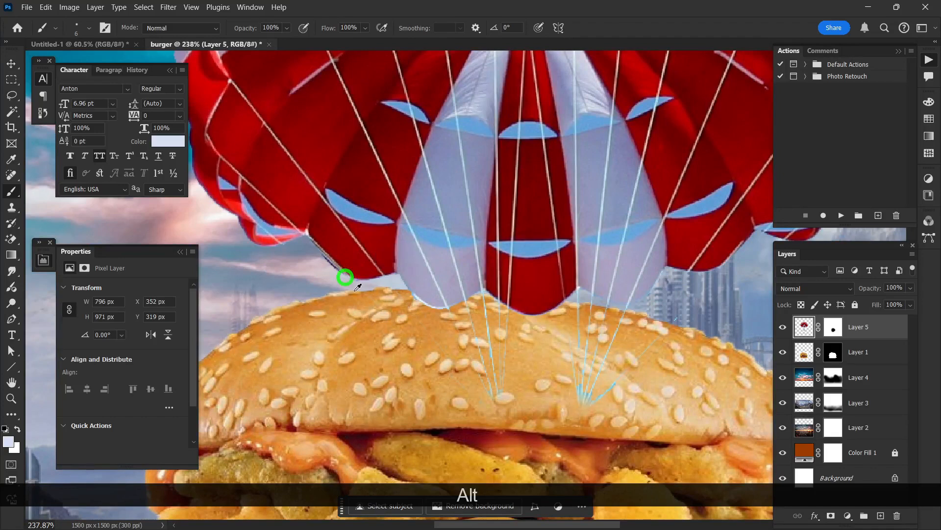
left_click_drag(354, 300, 356, 302)
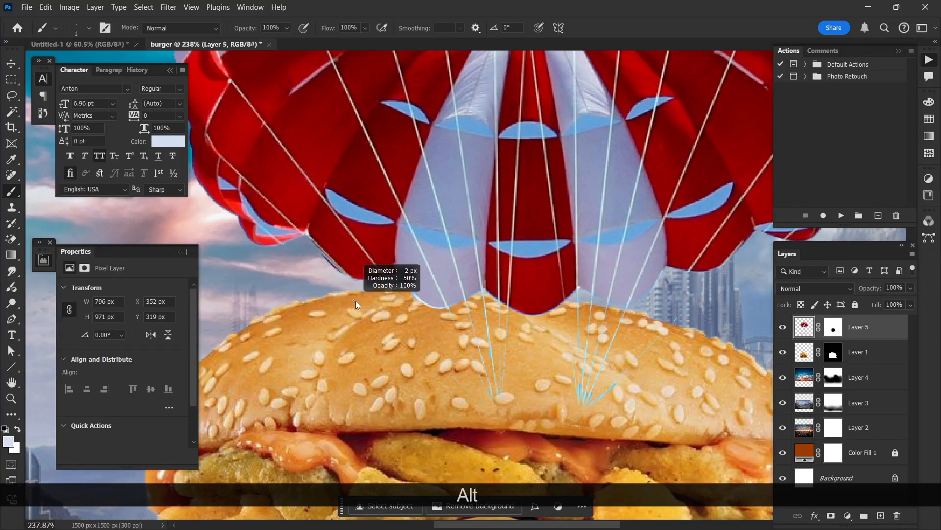
scroll(387, 262, "up", 3)
left_click_drag(375, 264, 375, 264)
scroll(375, 264, "down", 2)
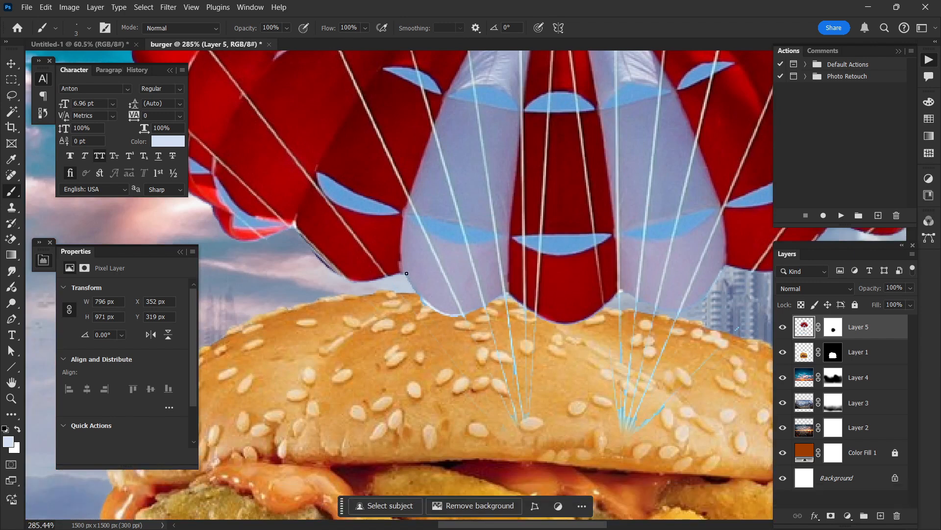
scroll(363, 203, "down", 1)
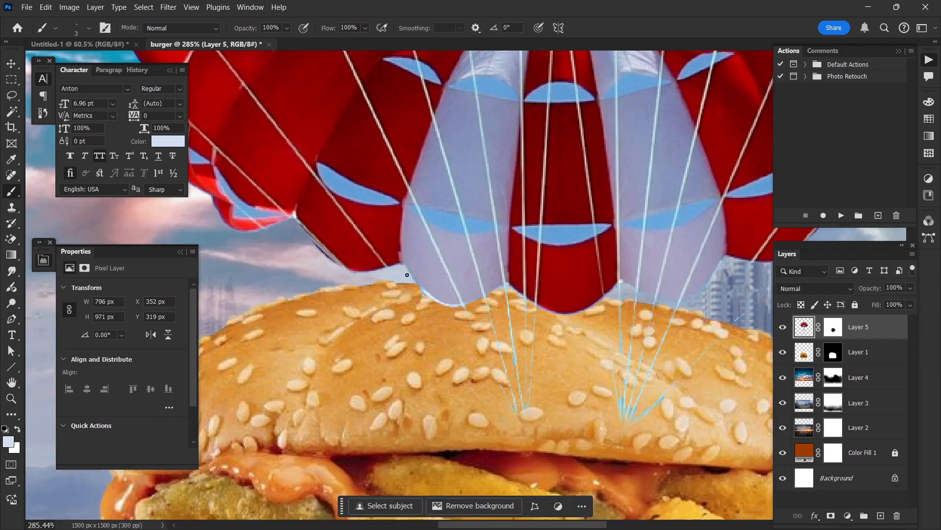
left_click(225, 197)
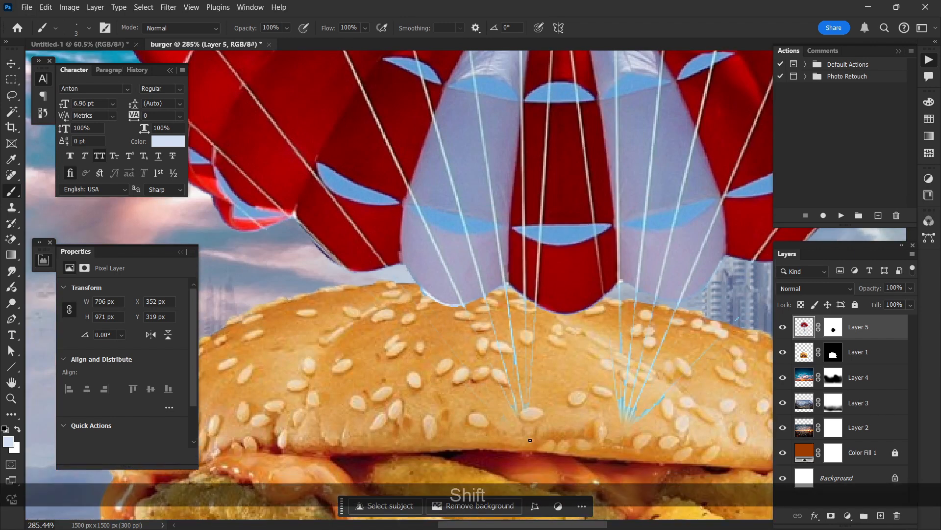
left_click(525, 435, "shift")
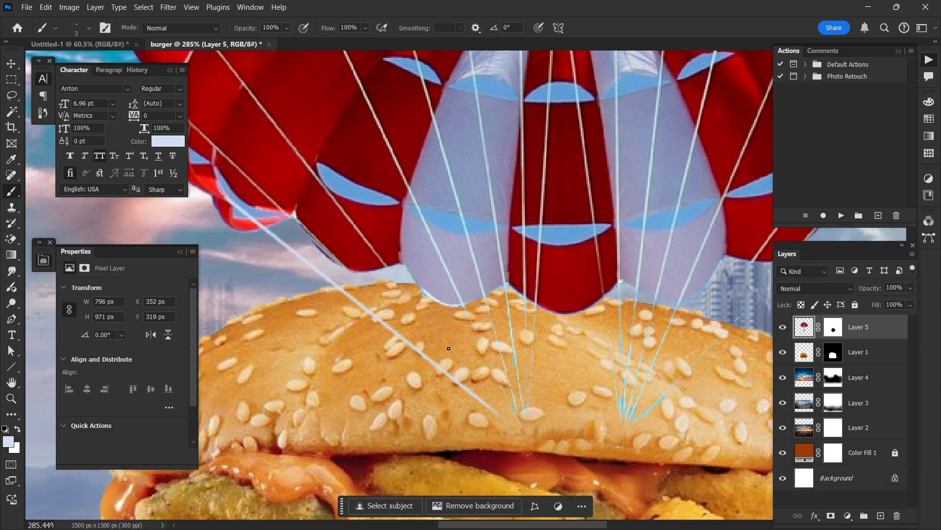
left_click(519, 421, "shift")
scroll(516, 380, "down", 1)
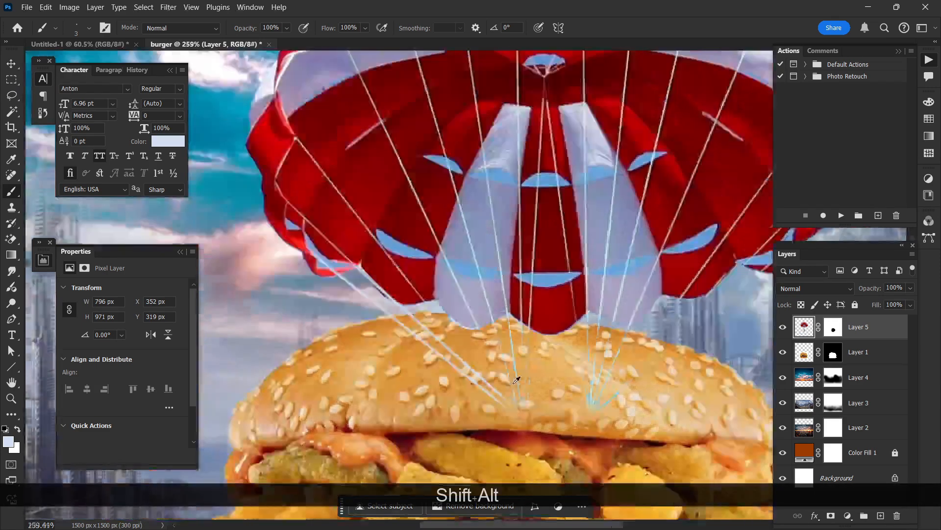
scroll(516, 380, "down", 3)
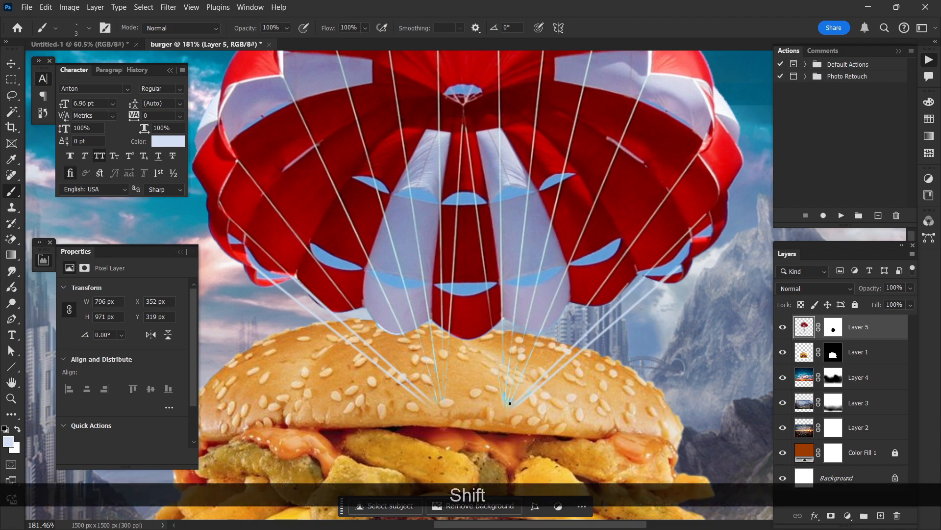
scroll(512, 343, "down", 3)
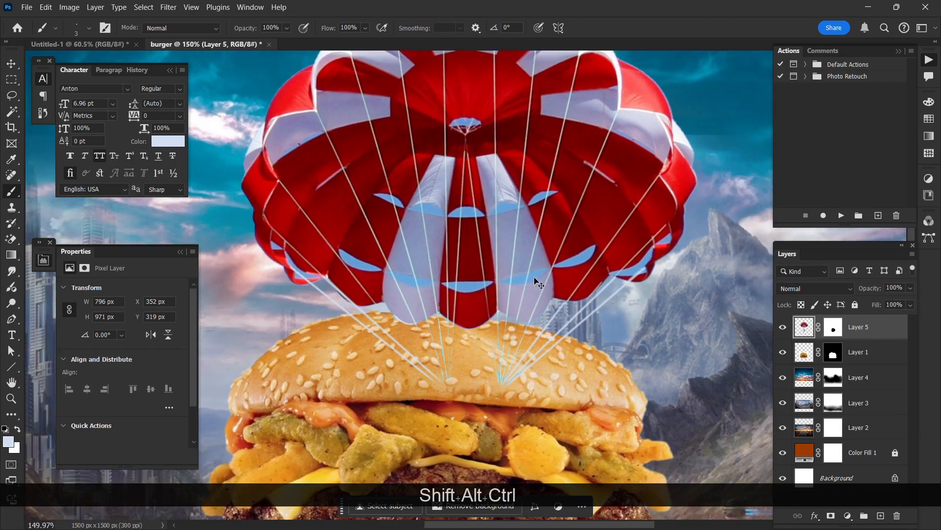
Step: Move the parachute layer up and centre it over the burger at about X 329 px, Y 265 px
left_click(11, 64)
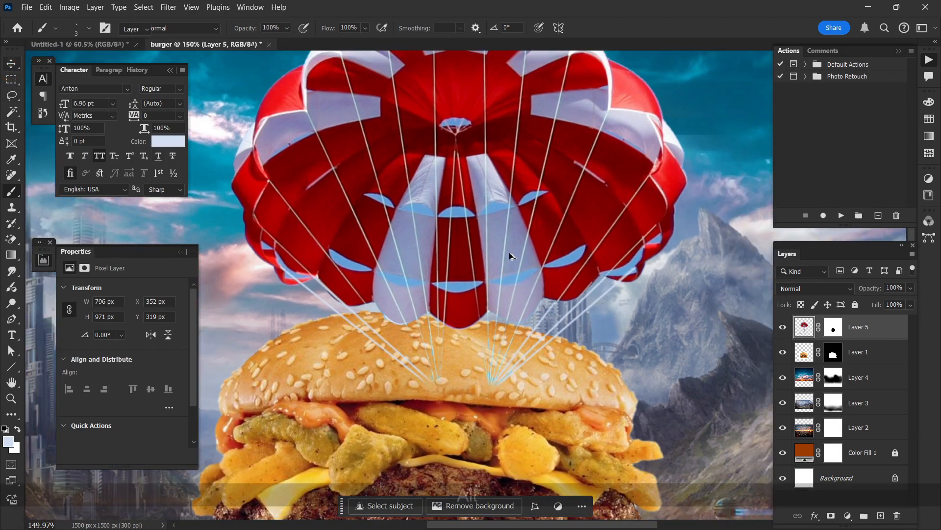
scroll(512, 280, "down", 4)
scroll(512, 279, "down", 2)
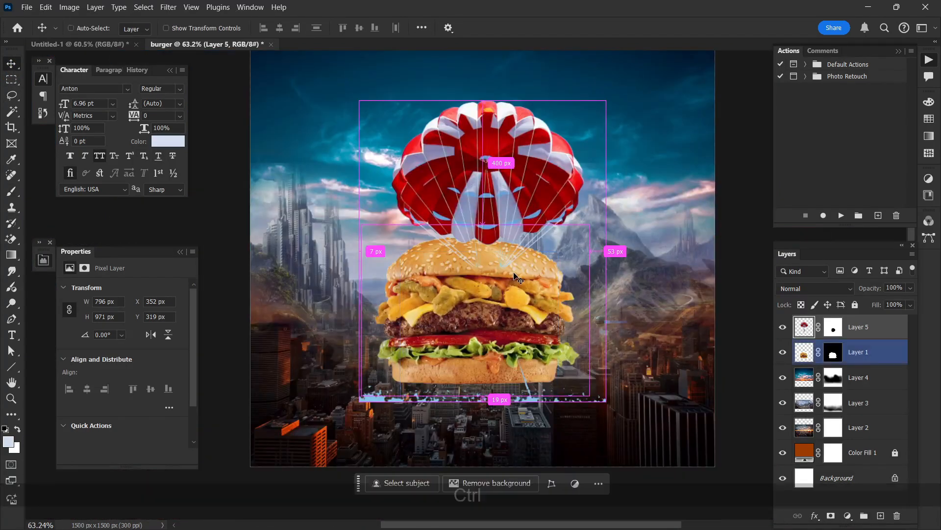
scroll(501, 276, "right", 1)
scroll(498, 276, "up", 1)
left_click_drag(489, 203, 479, 186)
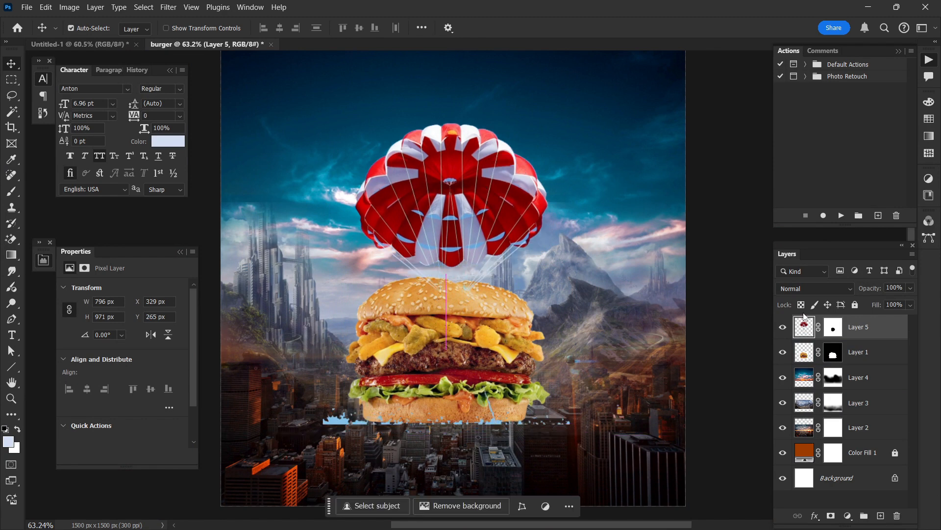
Step: Mask out the leftover blue remnants around the burger's base with a black brush on the parachute layer's mask
left_click(833, 326)
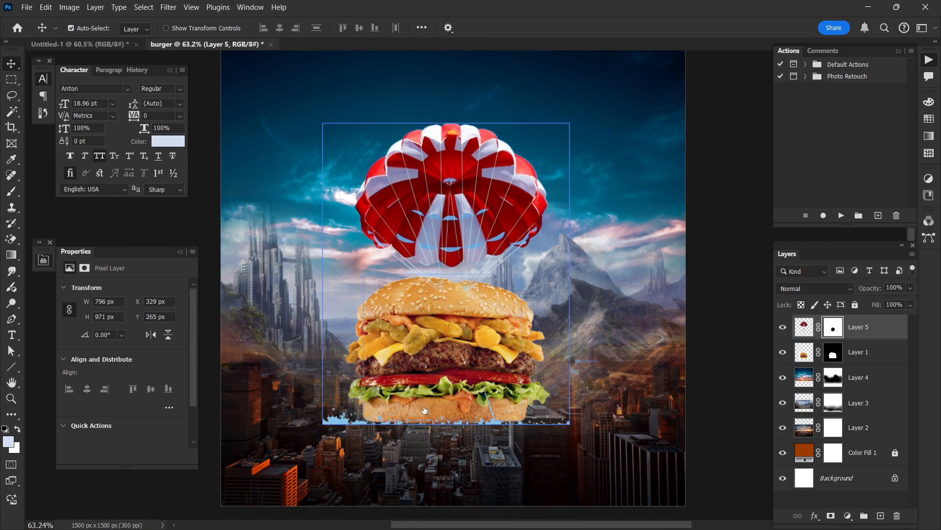
left_click(11, 191)
left_click_drag(331, 433, 517, 425)
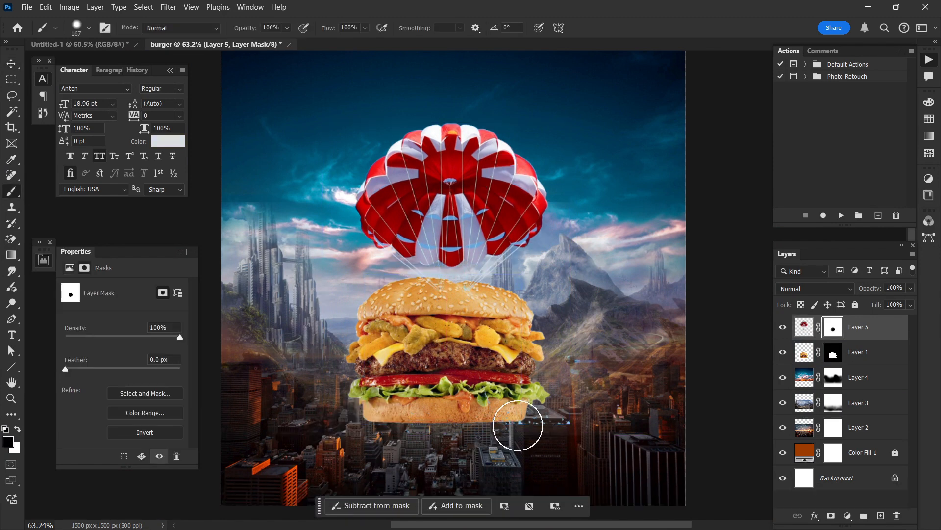
Step: Choose the Move tool and place the parachute layer beneath the burger layer in the layer order
left_click(9, 63)
scroll(339, 221, "up", 1)
scroll(411, 229, "up", 2)
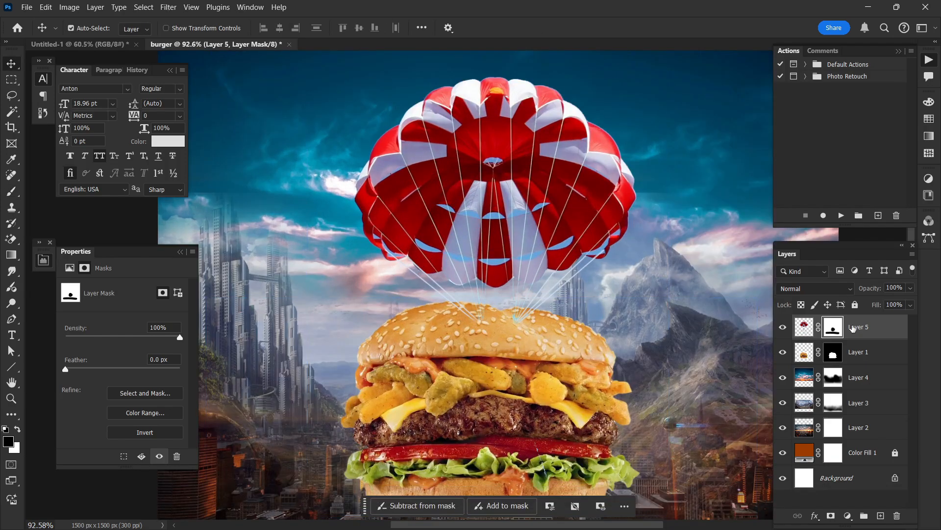
left_click_drag(854, 329, 872, 351)
Step: Move the parachute farther up above the burger, to about X 299 px, Y 114 px
left_click(498, 211)
left_click_drag(547, 303, 534, 255)
scroll(494, 266, "down", 3)
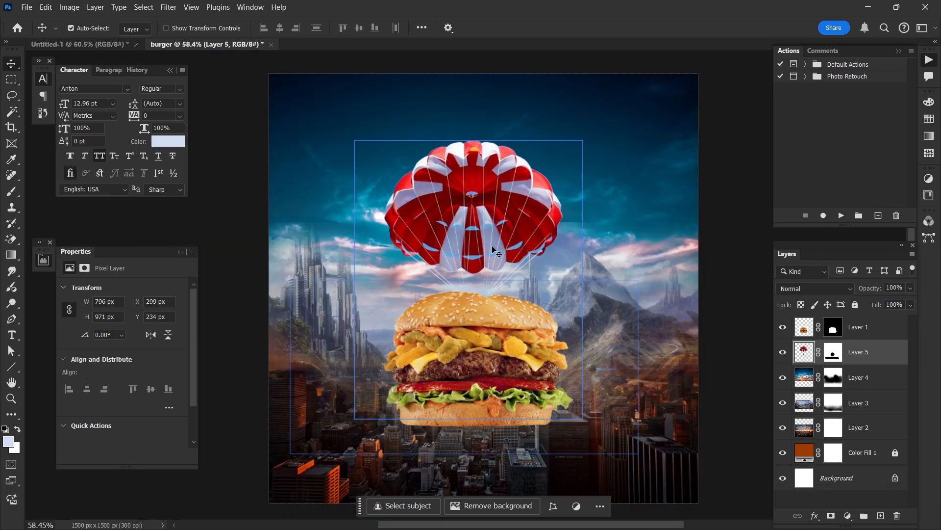
left_click_drag(492, 251, 510, 227)
Step: Convert the masked parachute layer to a smart object and rasterize it to merge the mask into the pixels
scroll(492, 221, "up", 1)
scroll(510, 241, "up", 2)
key("m")
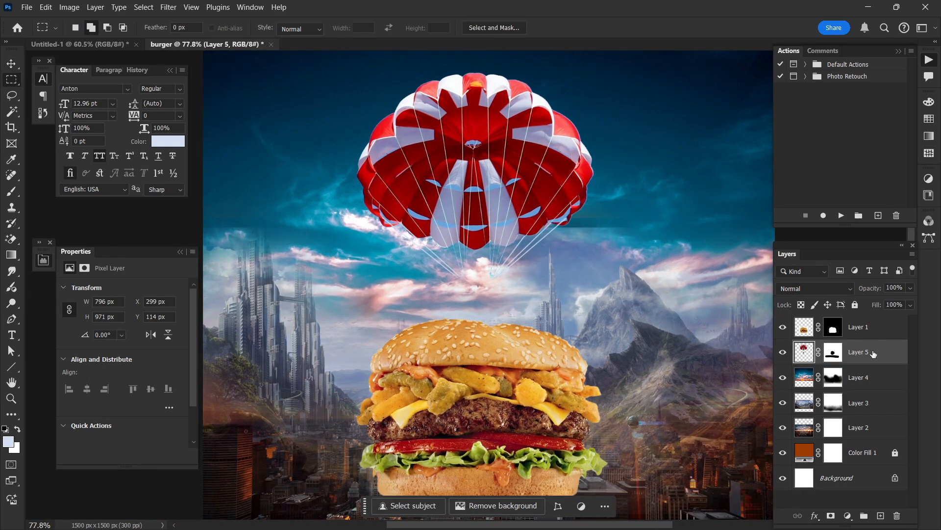
right_click(873, 352)
left_click(849, 256)
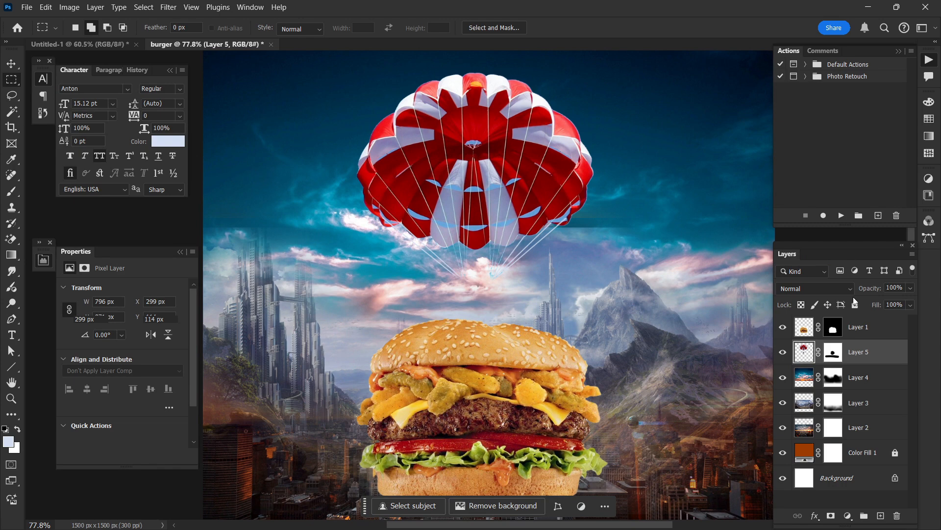
right_click(846, 351)
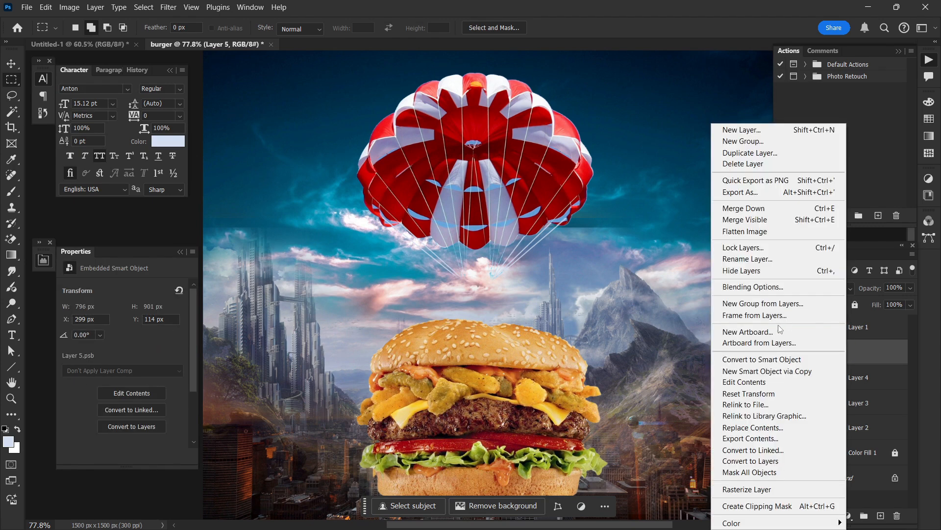
left_click(761, 489)
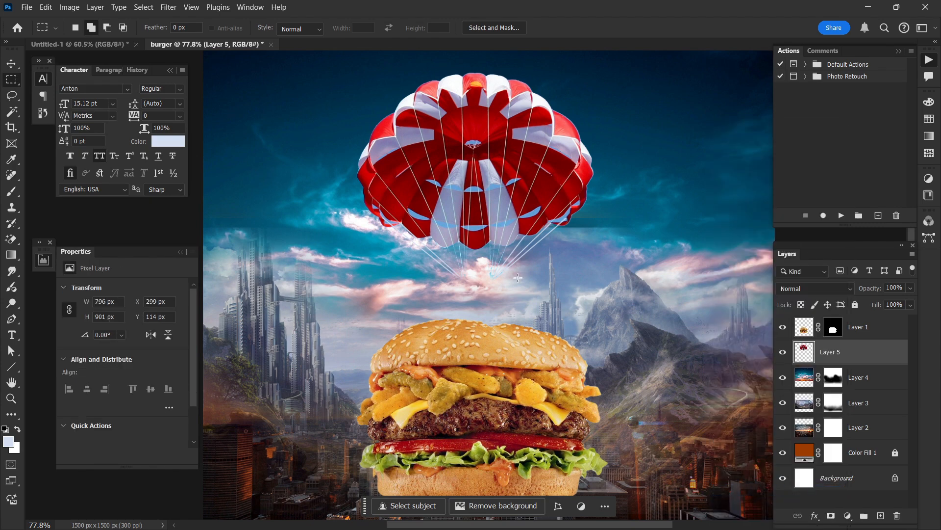
Step: Erase the original cords hanging below the parachute canopy with the Eraser, using a brush of about 27 px
scroll(518, 278, "up", 5)
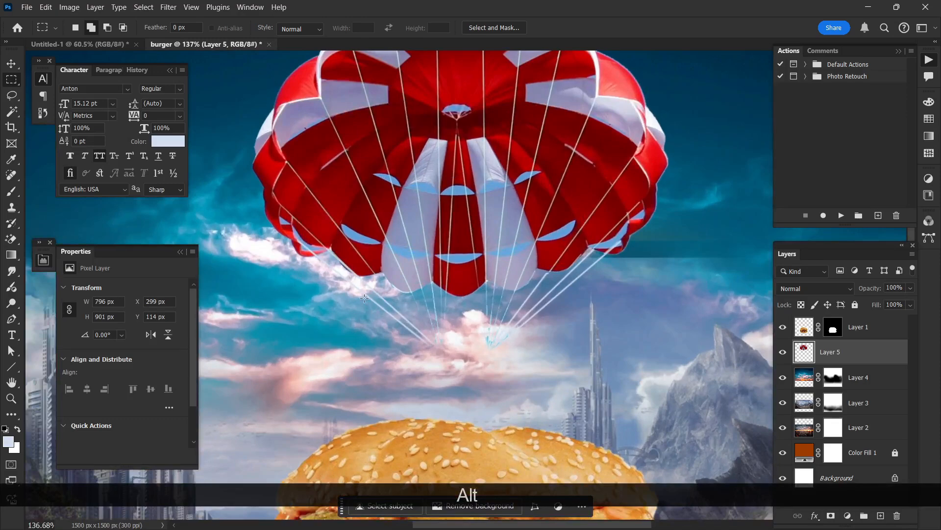
left_click_drag(365, 299, 540, 383)
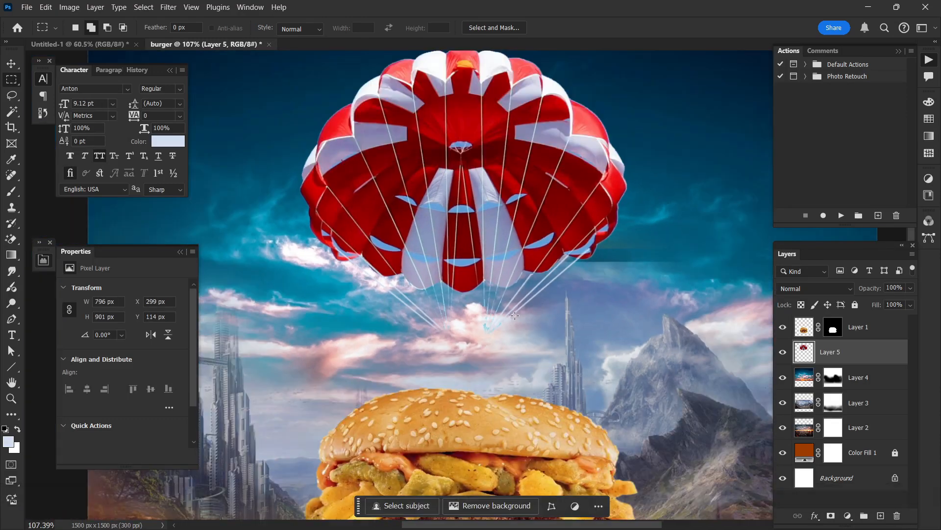
scroll(515, 315, "up", 4)
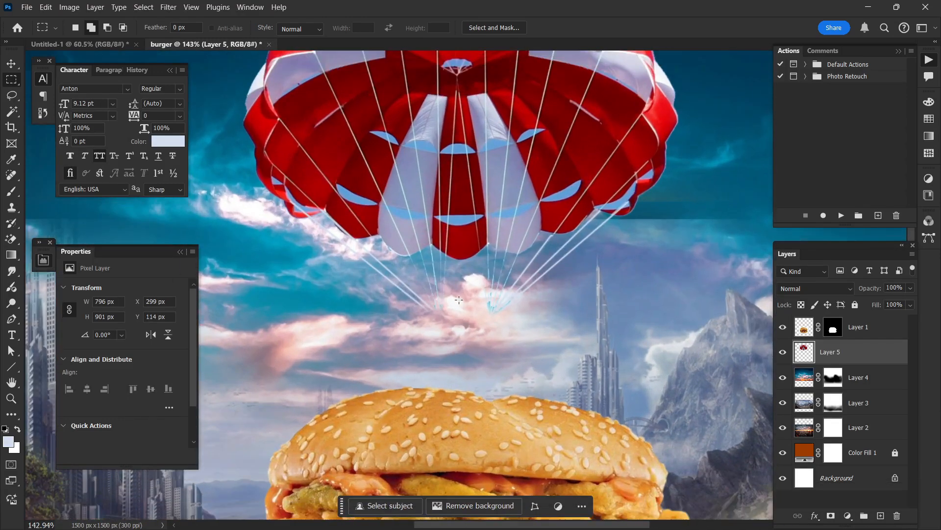
scroll(459, 300, "up", 4)
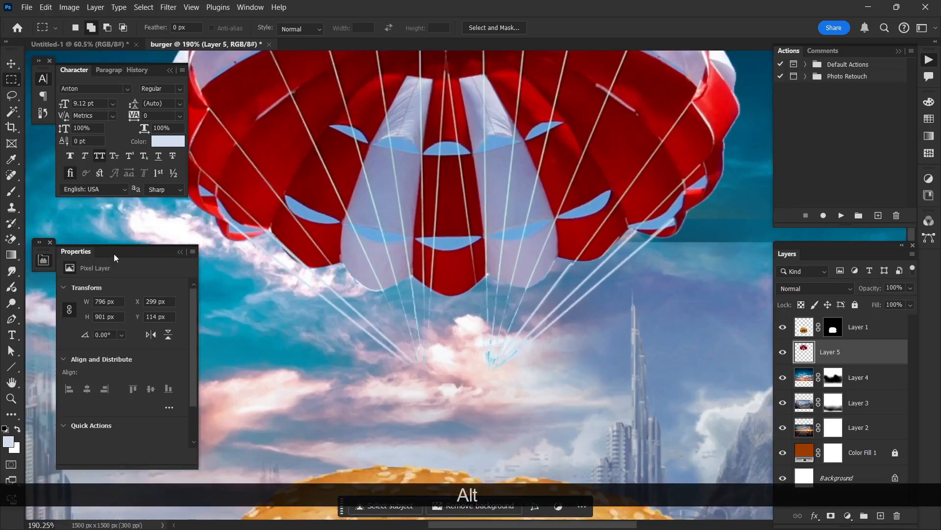
left_click(11, 193)
right_click(11, 240)
left_click(58, 240)
left_click_drag(393, 382, 293, 289)
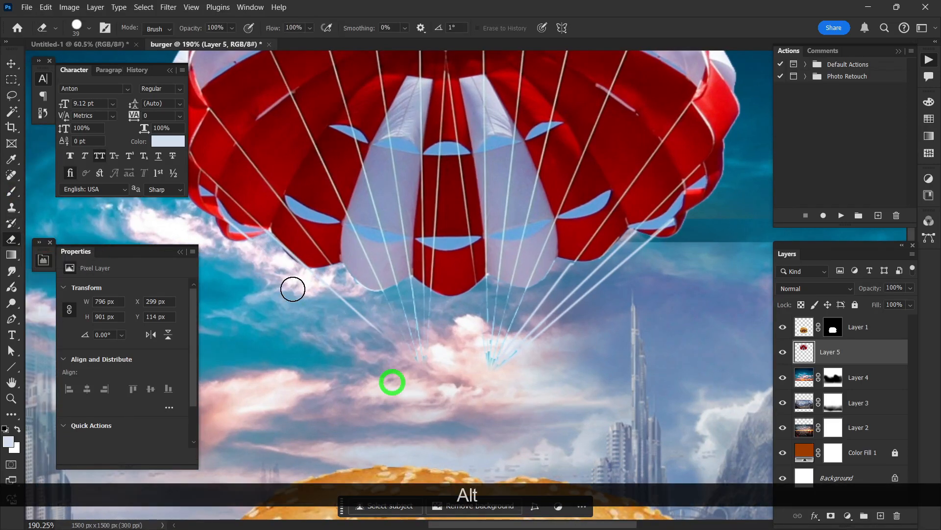
mouse_move(267, 242)
left_mouse_down()
mouse_move(308, 280)
mouse_move(421, 347)
left_mouse_up()
left_click_drag(534, 312, 552, 306)
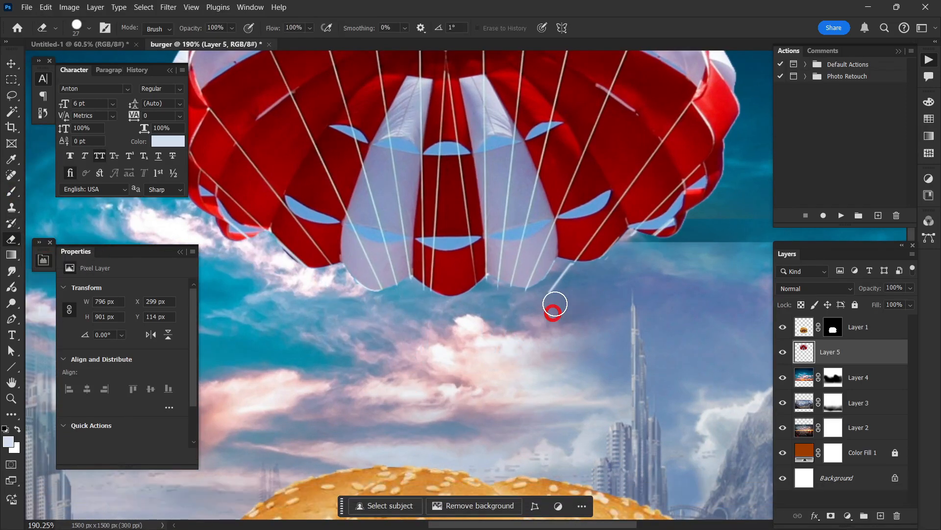
scroll(523, 311, "down", 5)
scroll(521, 316, "down", 2)
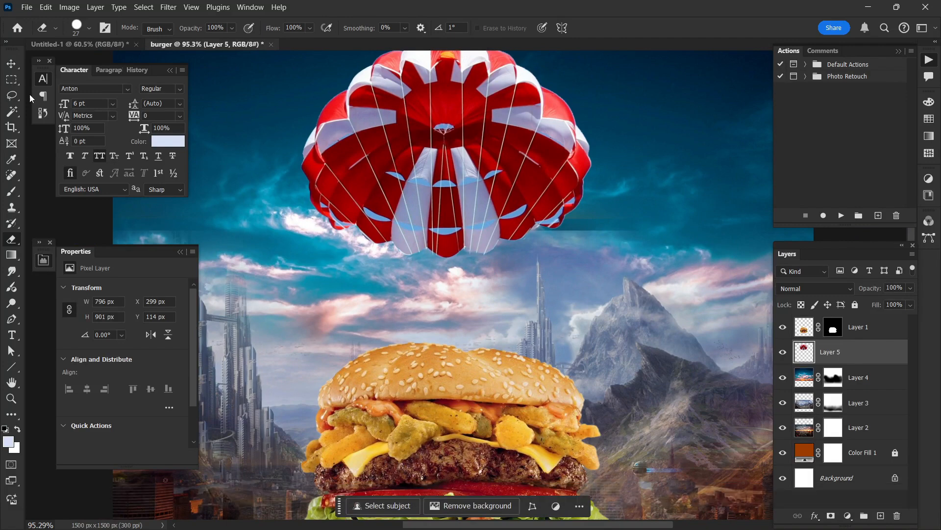
Step: Move the parachute slightly higher above the burger with the Move tool, to about X 299 px, Y 94 px
left_click(12, 64)
scroll(563, 261, "down", 2)
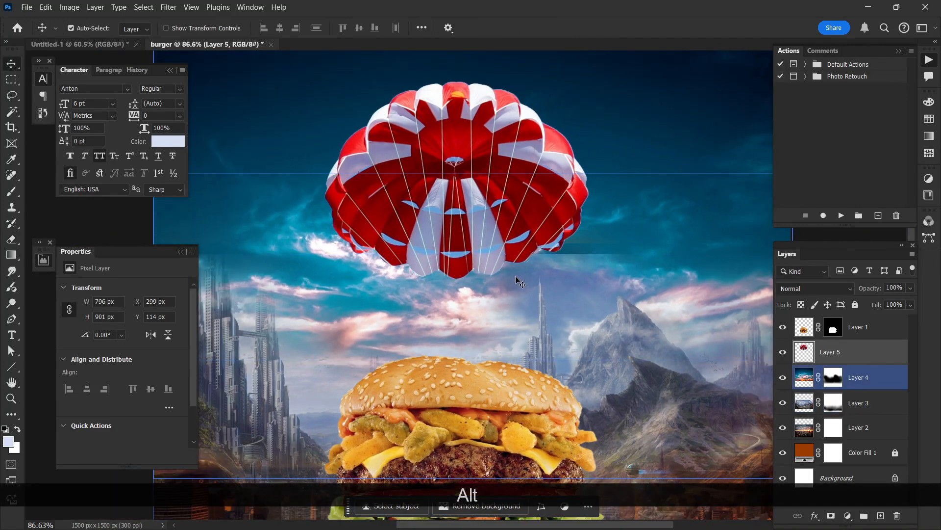
left_click_drag(499, 238, 500, 245)
scroll(535, 263, "down", 3)
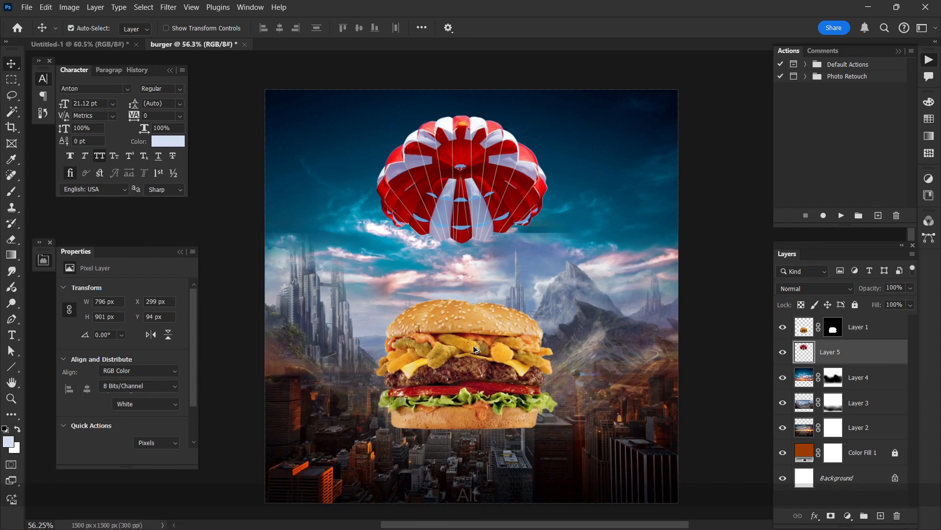
Step: Rotate the burger layer counterclockwise by about 7.15° with Free Transform
left_click(481, 349)
scroll(481, 349, "up", 1)
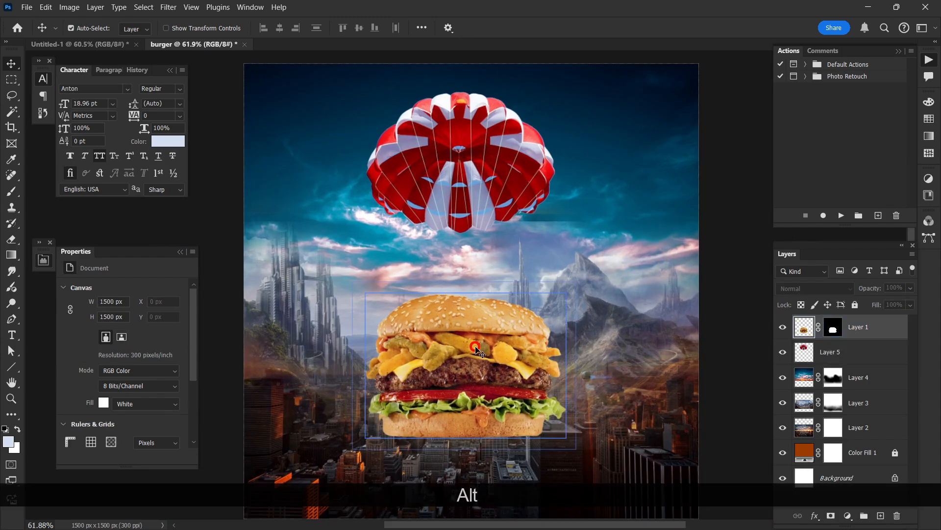
key("ctrl+t")
left_click_drag(608, 345, 609, 328)
double_click(522, 346)
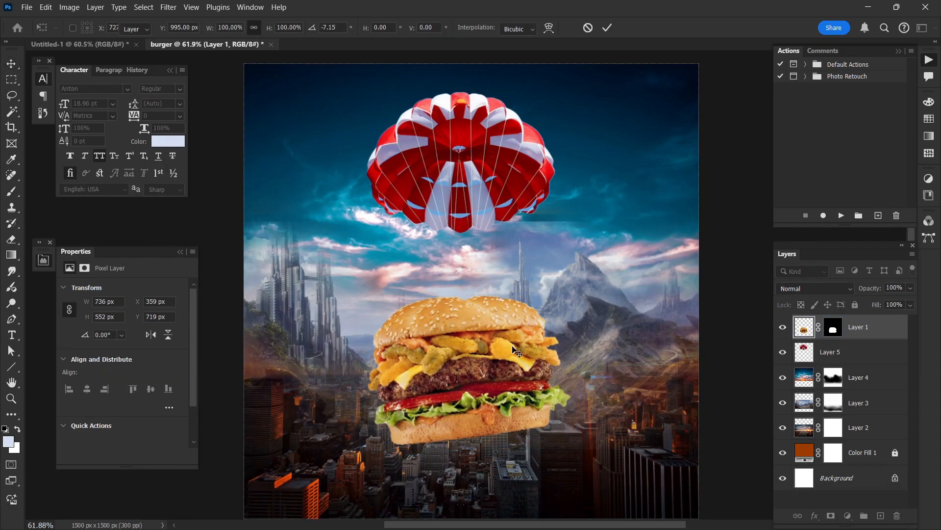
Step: Shift the parachute to the left and tilt it slightly counterclockwise, placing it at about X 223 px, Y 93 px
key("alt")
scroll(479, 319, "up", 1)
scroll(483, 316, "up", 1)
left_click_drag(497, 214, 478, 214)
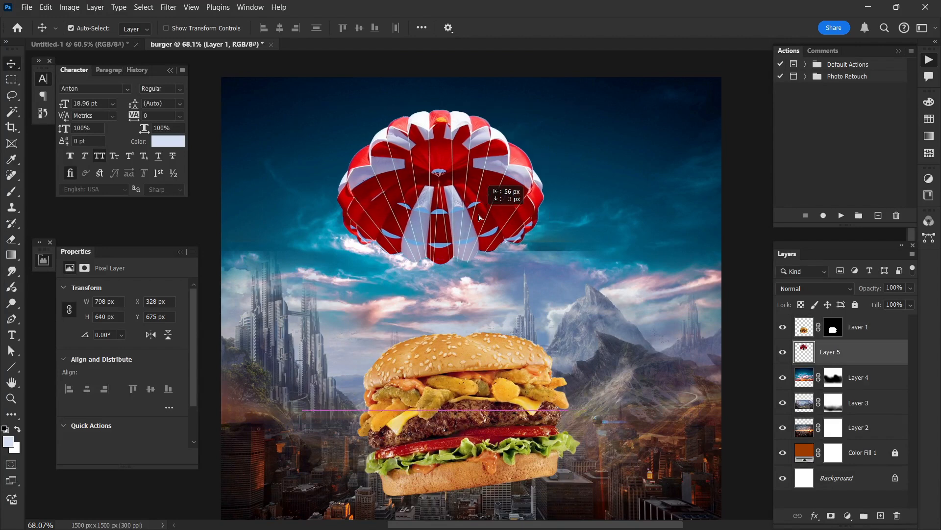
key("ctrl+t")
left_click_drag(601, 196, 604, 183)
mouse_move(483, 220)
left_mouse_down()
mouse_move(466, 211)
mouse_move(466, 220)
left_mouse_up()
key("Return")
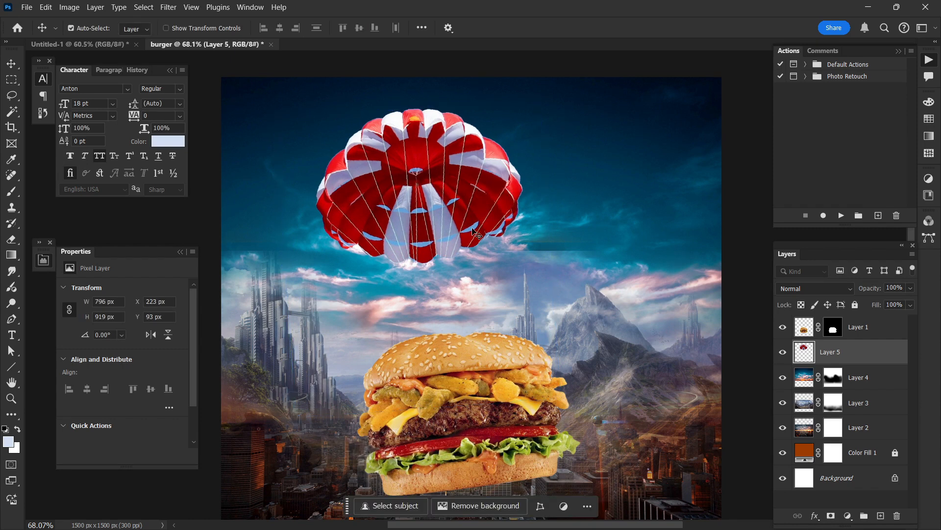
Step: Enlarge the parachute proportionally to about 113.66% with Free Transform
key("ctrl+t")
left_click_drag(558, 260, 579, 261)
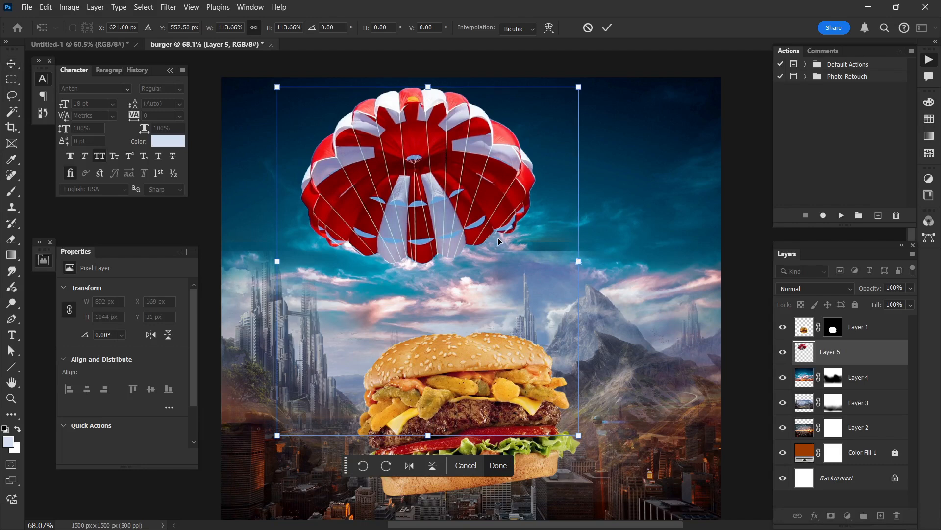
key("Return")
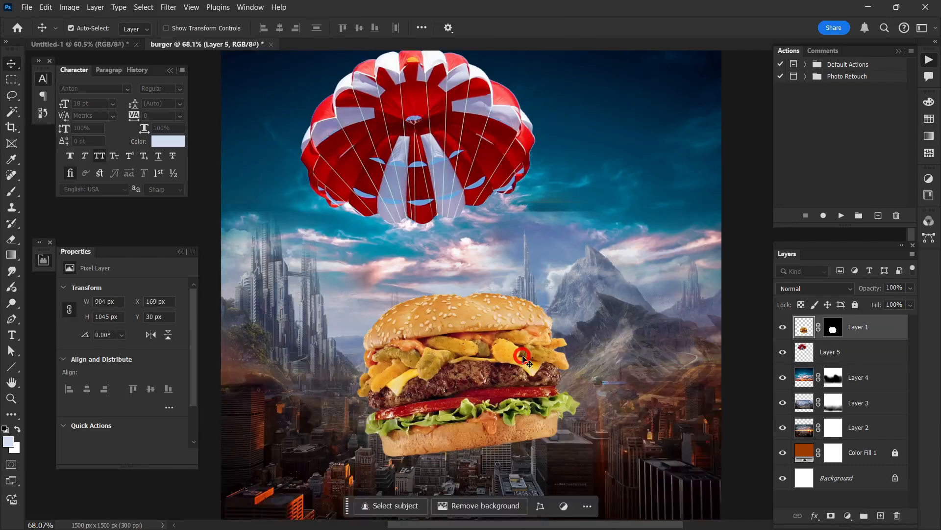
Step: Scale the burger down to about 93.13% and nudge it slightly left and down beneath the parachute
scroll(526, 319, "down", 2)
left_click(526, 359)
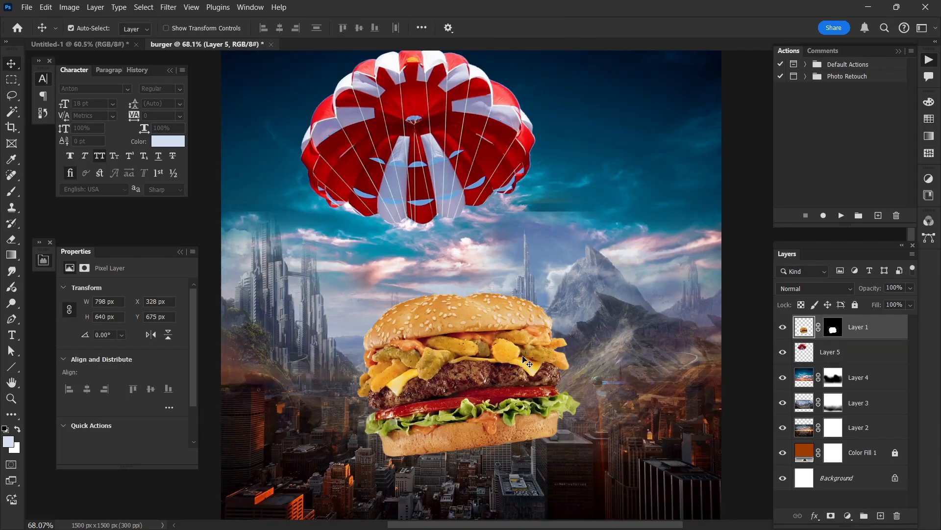
key("ctrl+t")
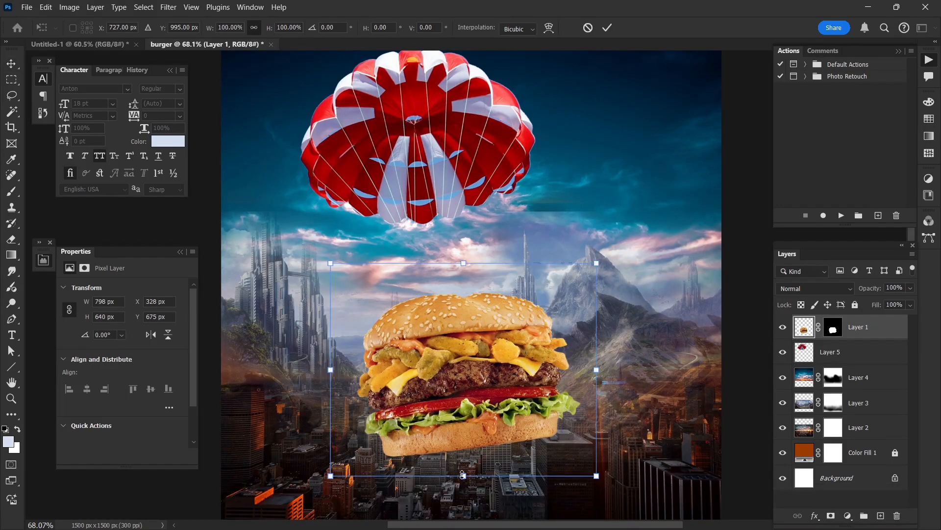
left_click_drag(462, 474, 458, 462)
key("Return")
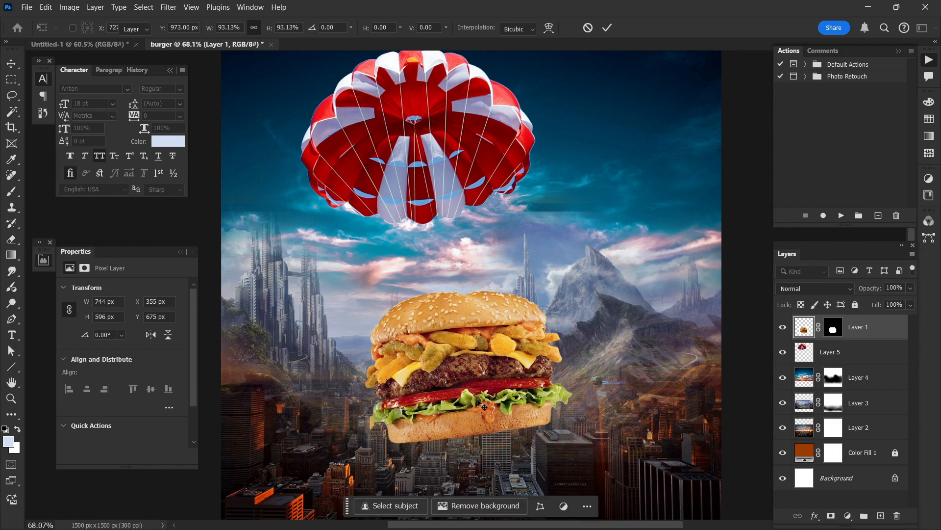
left_click_drag(482, 405, 475, 410)
Step: Add a new empty layer directly above the parachute layer and set the Brush colour to white (ffffff)
left_click(429, 207)
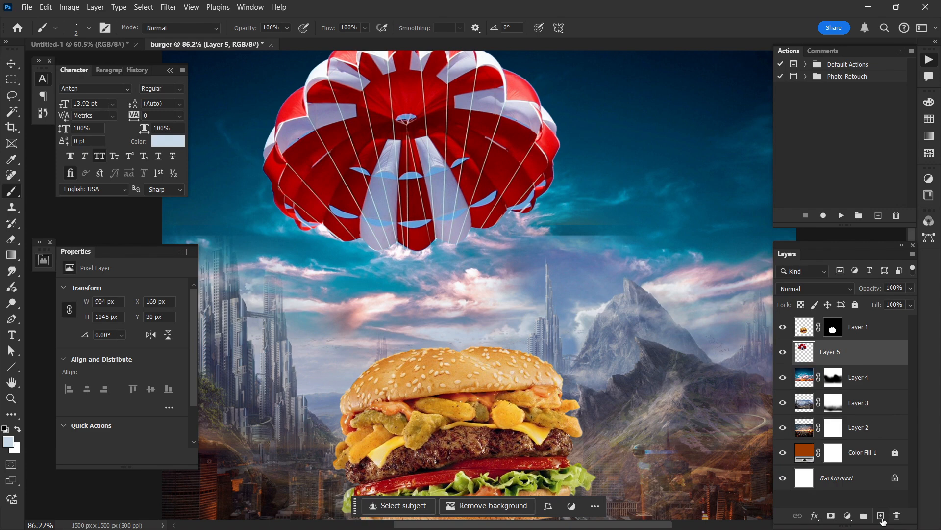
left_click(881, 516)
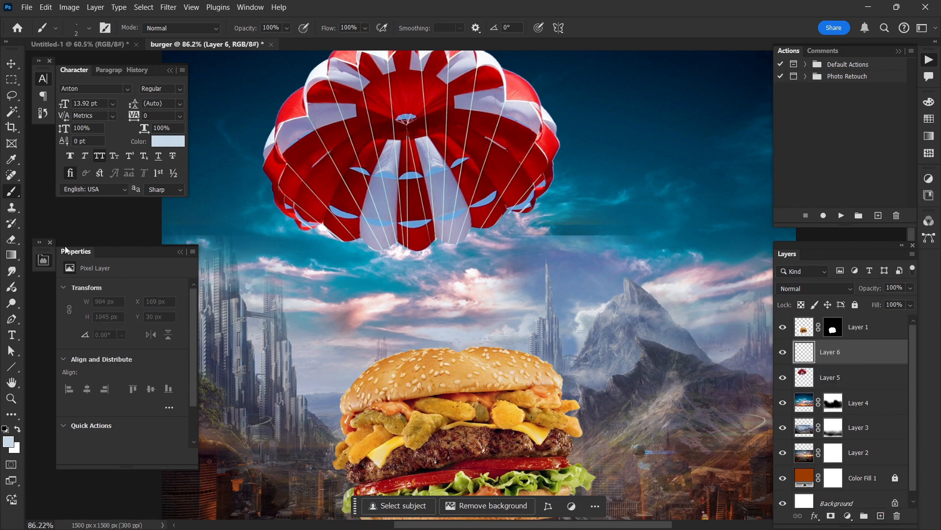
scroll(350, 192, "up", 8)
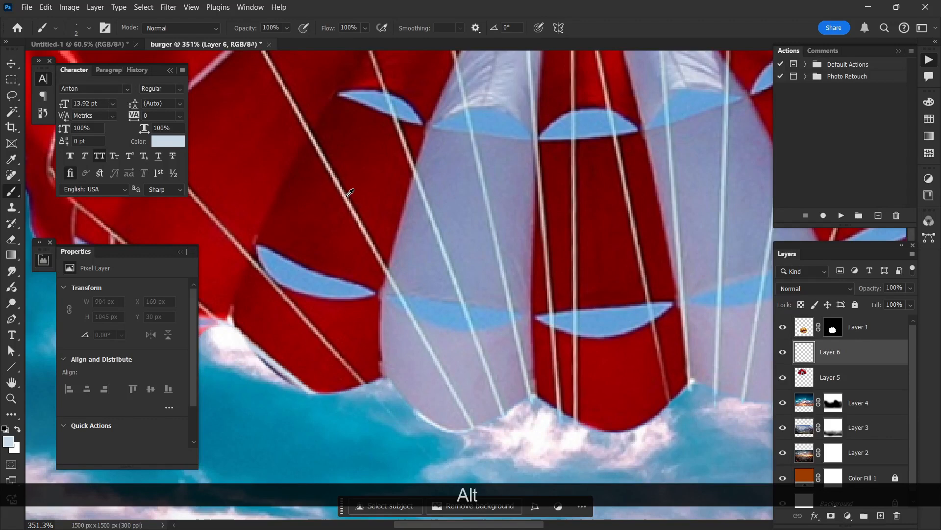
left_click(348, 195, "alt")
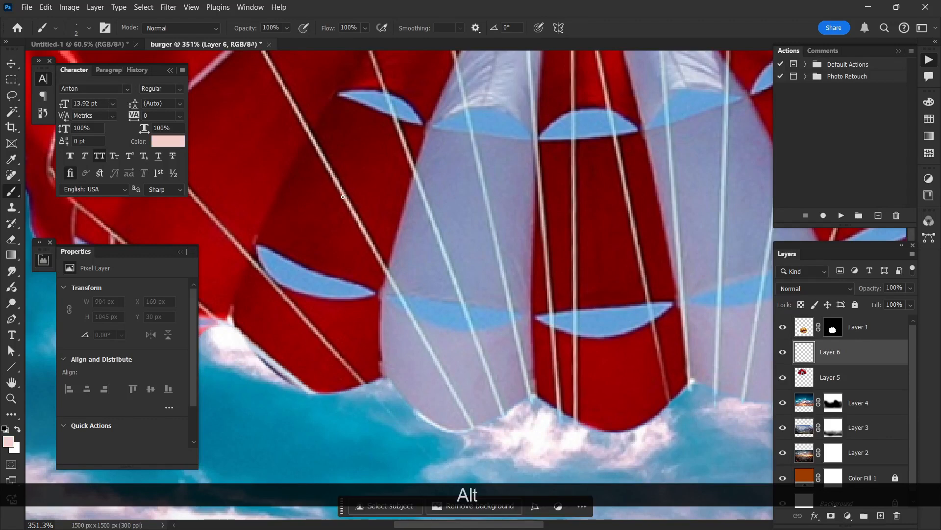
left_click(15, 443)
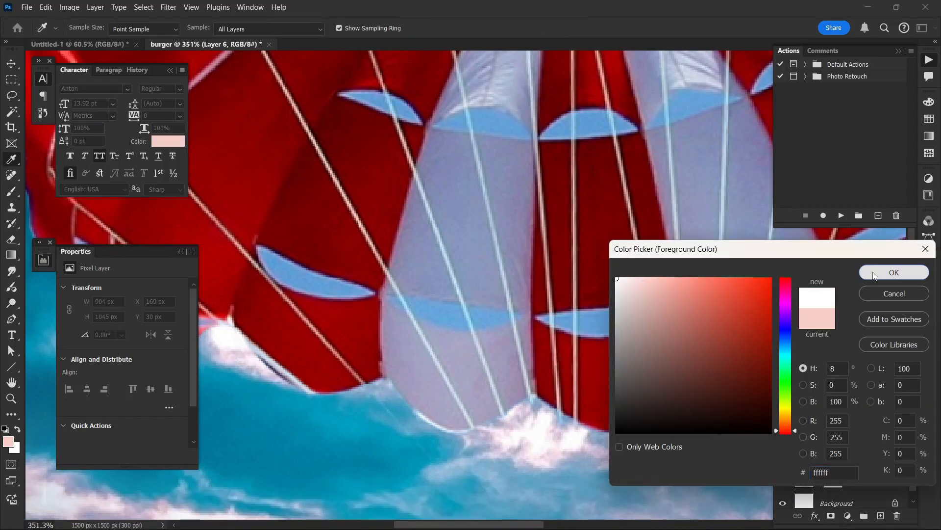
left_click(874, 276)
key("b")
Step: Try painting two straight white cords from the canopy's right rim to the bun with a 3 px brush
scroll(507, 156, "down", 5)
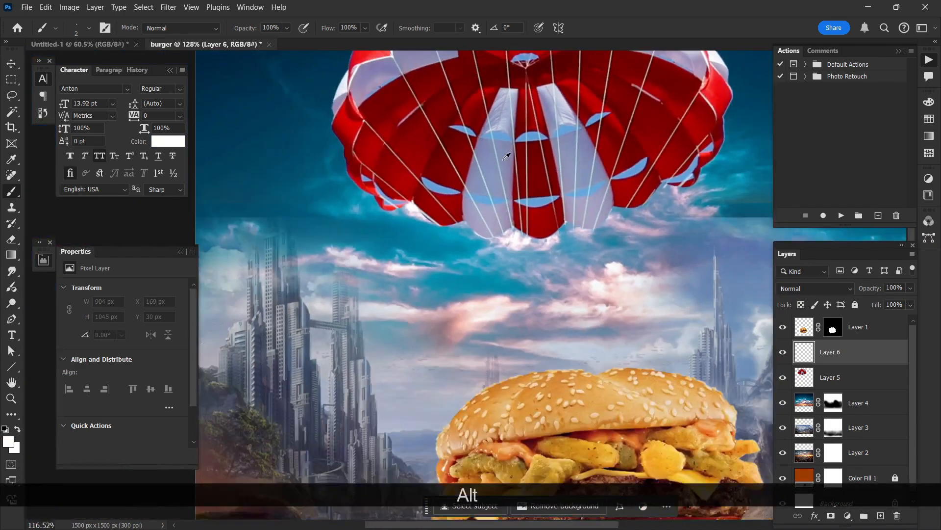
scroll(500, 195, "right", 3)
scroll(501, 197, "down", 2)
scroll(486, 213, "right", 1)
scroll(479, 220, "up", 3)
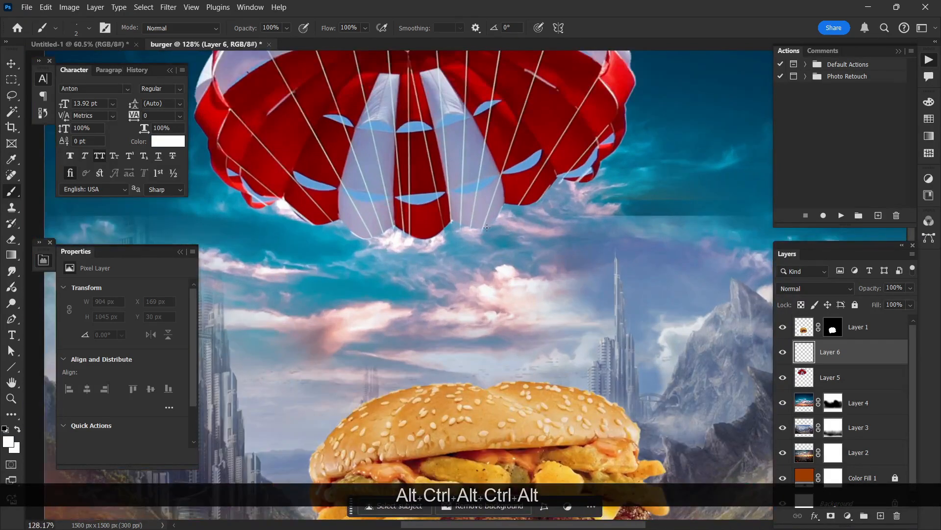
left_click_drag(499, 228, 500, 229)
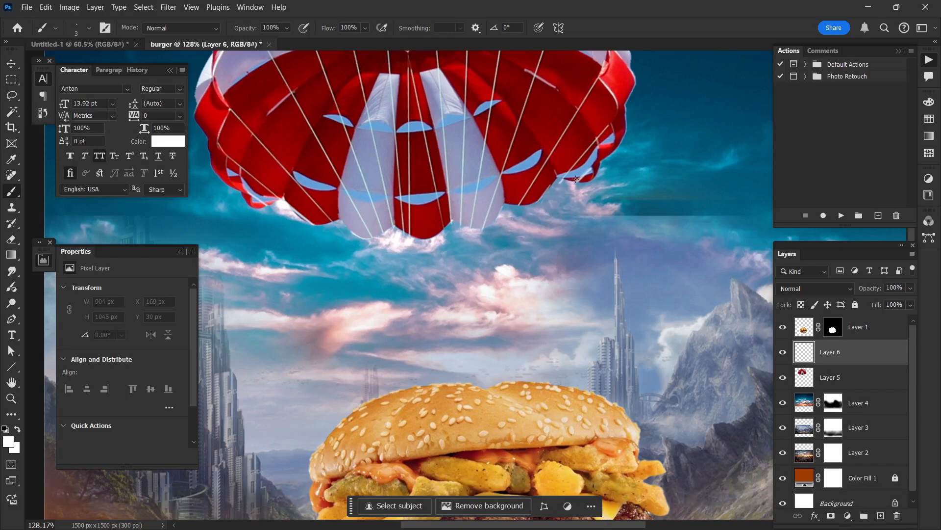
key("shift")
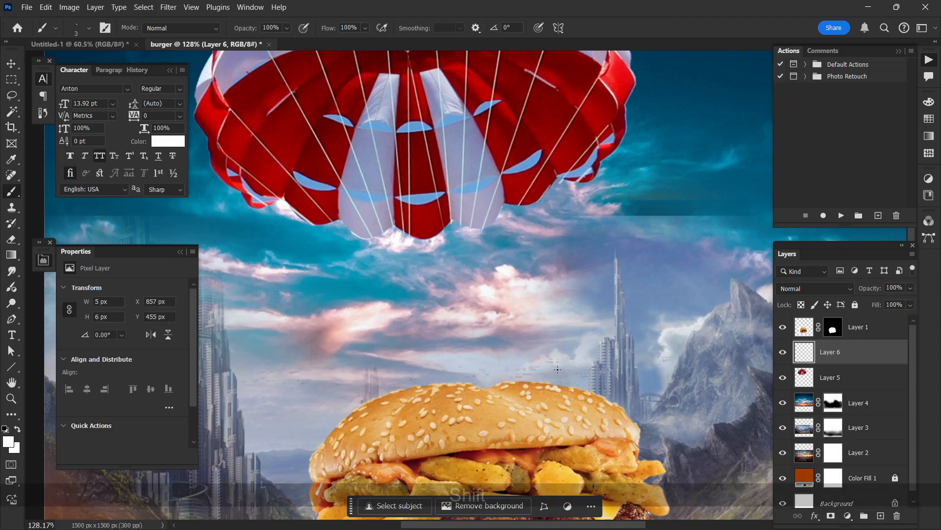
left_click(563, 180)
left_click(560, 384, "shift")
scroll(605, 243, "down", 4)
key("ctrl+z")
key("ctrl+z")
key("ctrl+z")
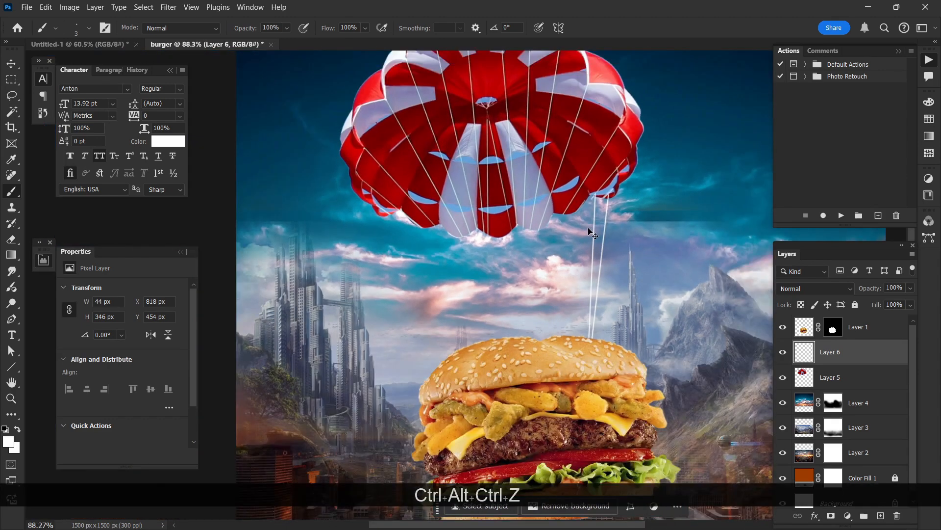
Step: Paint straight white cords from the right part of the canopy's lower rim down to the top of the bun
scroll(605, 243, "up", 1)
left_click(514, 352, "shift")
left_click(572, 196)
left_click(515, 352, "shift")
left_click(486, 349, "shift")
left_click(502, 231)
left_click(481, 351, "shift")
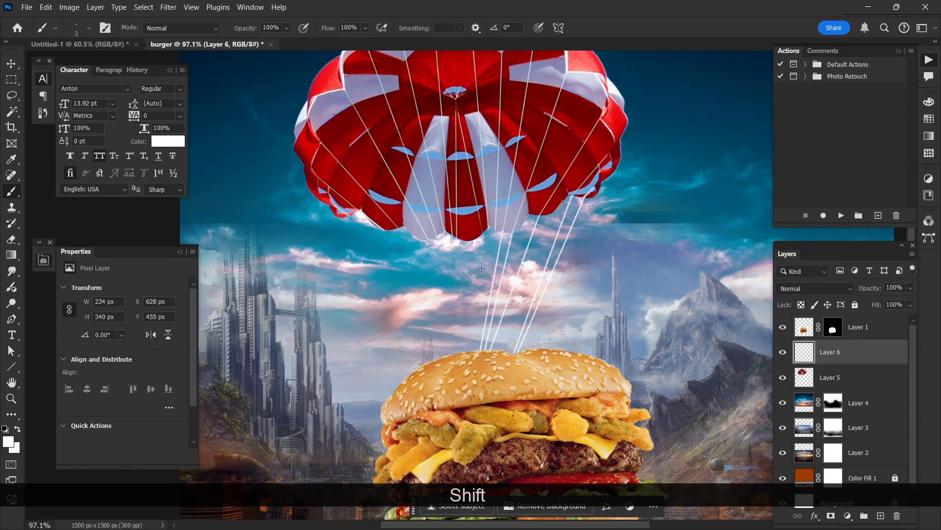
Step: Paint straight white cords from the middle of the canopy's lower edge, converging on the top of the bun
scroll(496, 230, "up", 1)
left_click(488, 246)
left_click(479, 382, "shift")
left_click(453, 257)
left_click(479, 383, "shift")
left_click(476, 384, "shift")
left_click(440, 256)
left_click(476, 384, "shift")
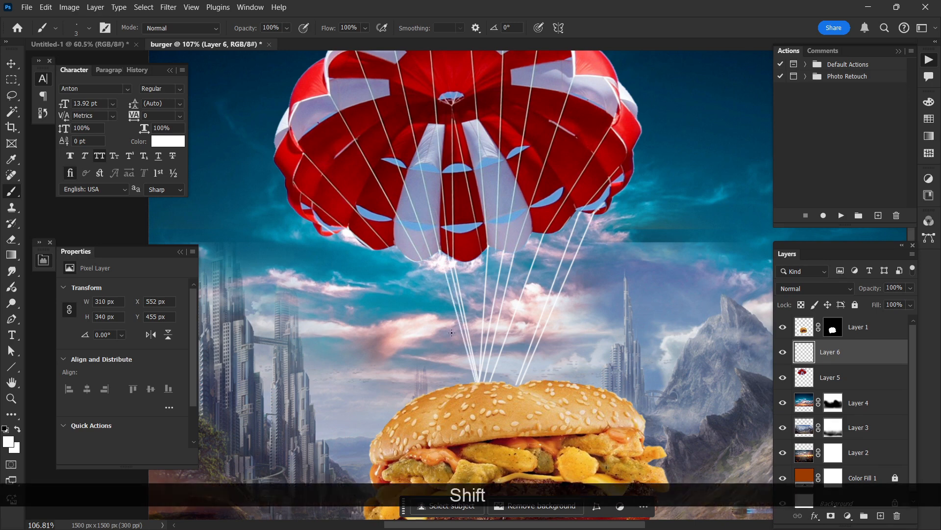
Step: Paint the remaining straight white cords from the left part of the canopy's lower rim to the top of the bun
left_click(431, 257)
left_click(475, 384, "shift")
left_click(420, 258)
left_click(474, 383, "shift")
left_click(388, 247)
left_click(472, 384, "shift")
scroll(635, 346, "down", 3)
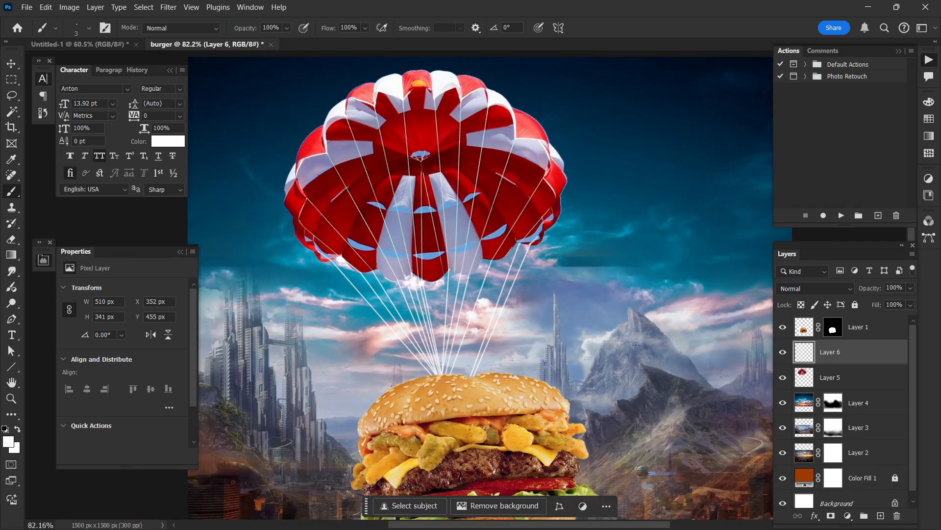
Step: Warp the cords layer so the cords bow outward and their lower ends spread across and behind the bun
scroll(557, 348, "up", 2)
key("ctrl+alt+t")
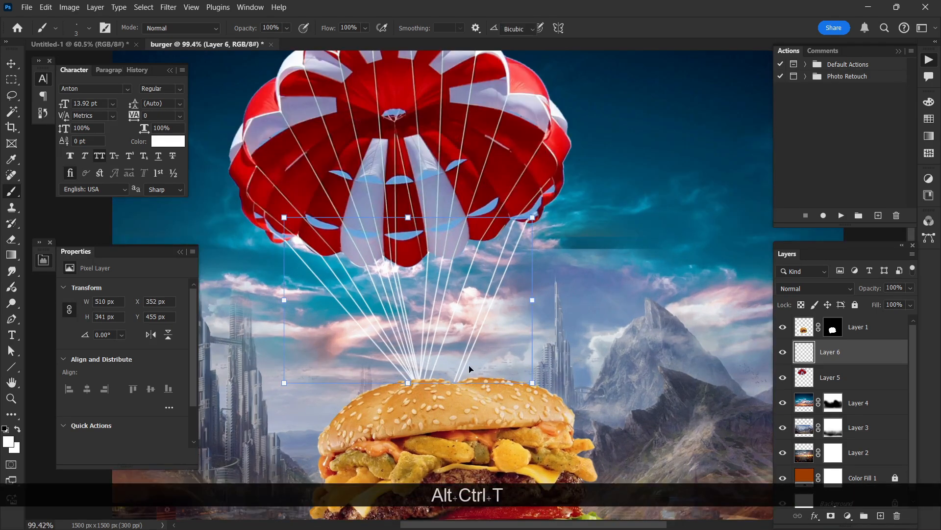
right_click(446, 322)
left_click(466, 145)
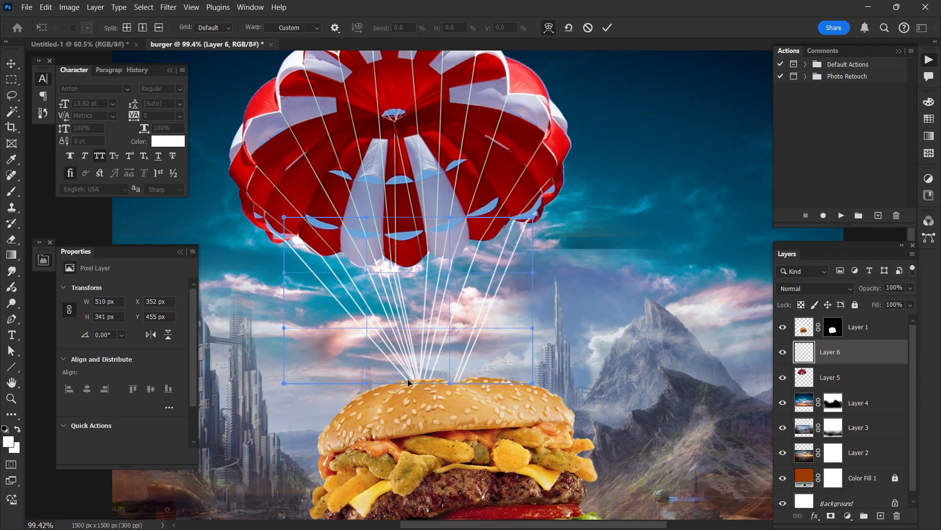
mouse_move(408, 381)
left_mouse_down()
mouse_move(457, 379)
mouse_move(316, 399)
mouse_move(410, 387)
left_mouse_up()
left_click_drag(504, 303, 519, 301)
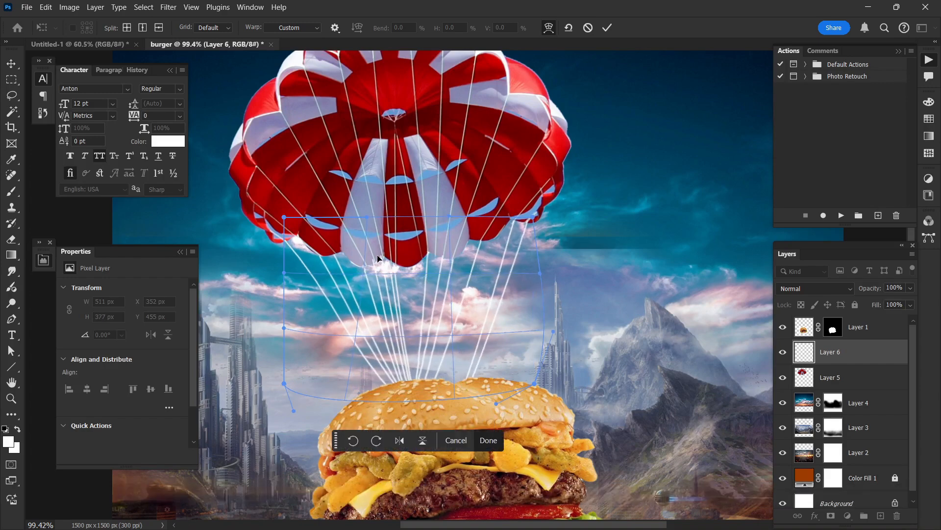
left_click_drag(496, 404, 520, 405)
key("Return")
Step: Reshape the cords again, pulling their lower left end outward and down until the layer measures about 508 x 418 px
scroll(411, 281, "up", 1)
key("ctrl+t")
mouse_move(342, 370)
left_mouse_down()
mouse_move(330, 378)
mouse_move(341, 389)
mouse_move(272, 394)
left_mouse_up()
scroll(340, 389, "down", 1)
key("Return")
scroll(444, 350, "down", 5)
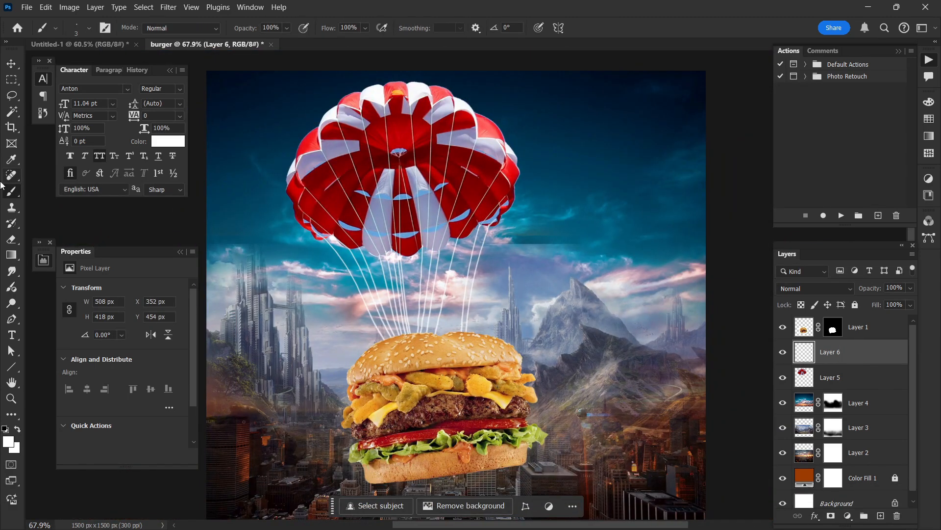
scroll(362, 285, "up", 5)
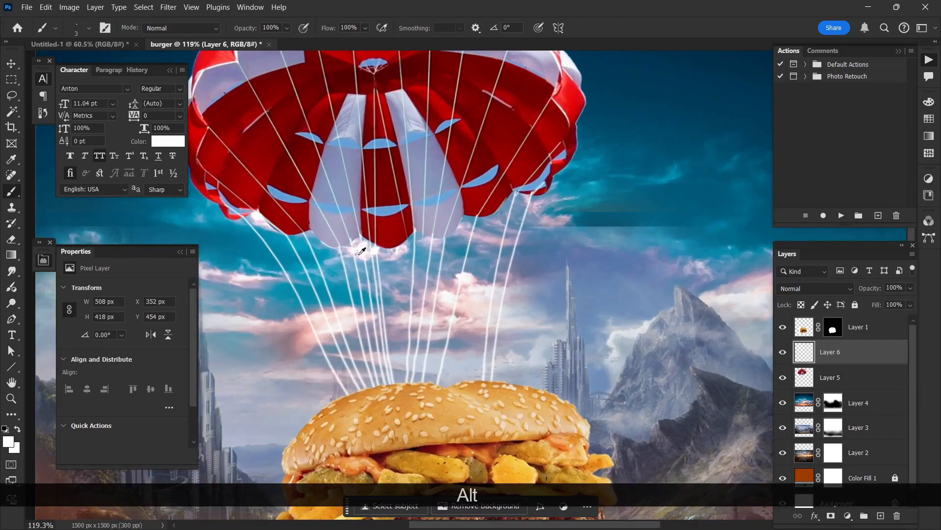
Step: Add a layer mask to the cords layer and prepare a soft 191 px brush with 45% flow and black paint
left_click_drag(425, 269, 397, 81)
left_click_drag(432, 233, 419, 120)
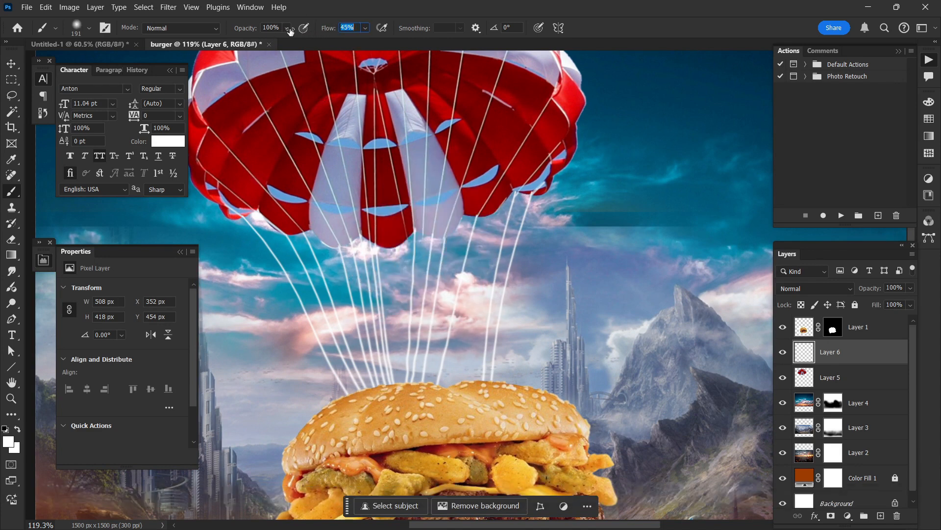
key("ctrl+z")
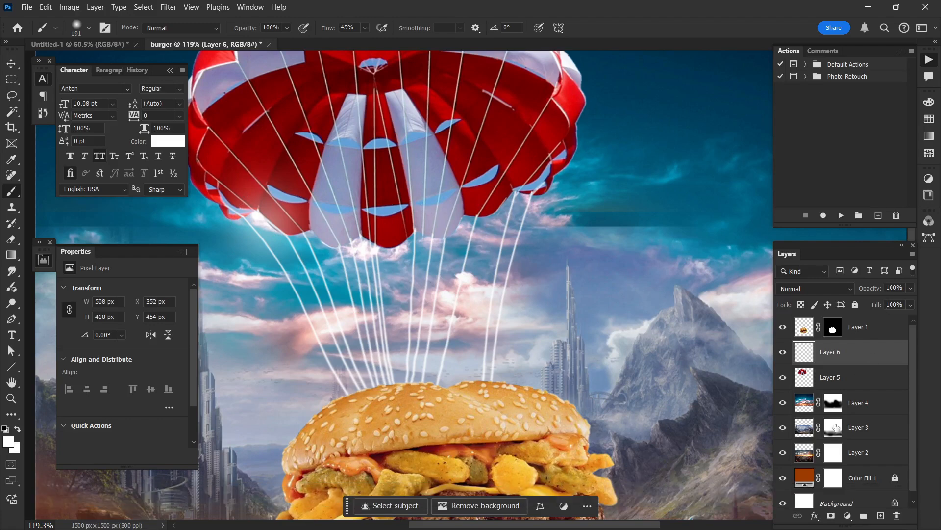
left_click(832, 516)
key("d")
key("x")
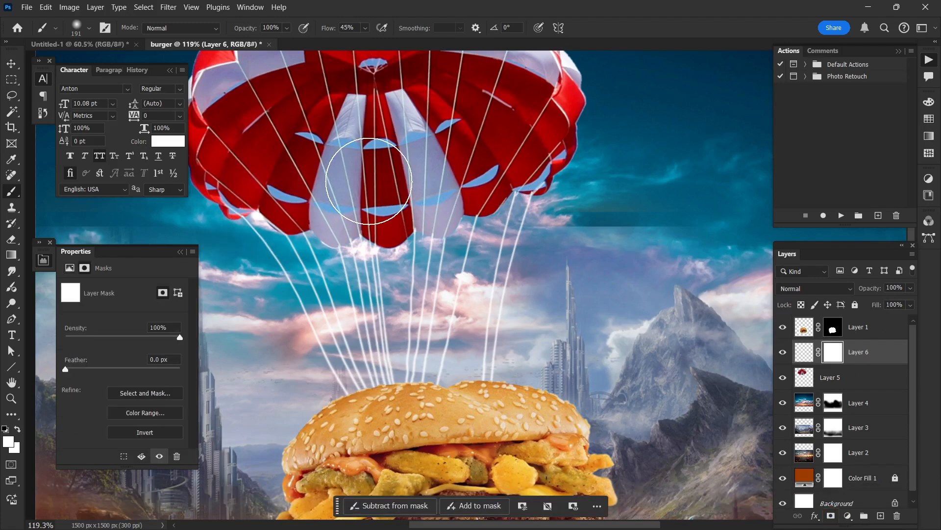
key("ctrl+z")
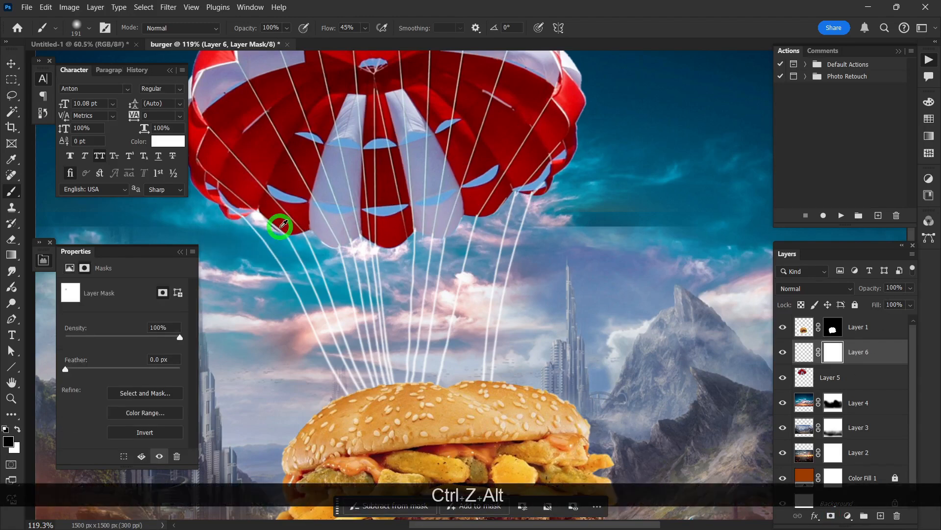
Step: Paint black on the cords' mask below the canopy's lower rim to fade the cords' upper stretches, enlarging the brush to 447 px
left_click_drag(266, 219, 291, 233)
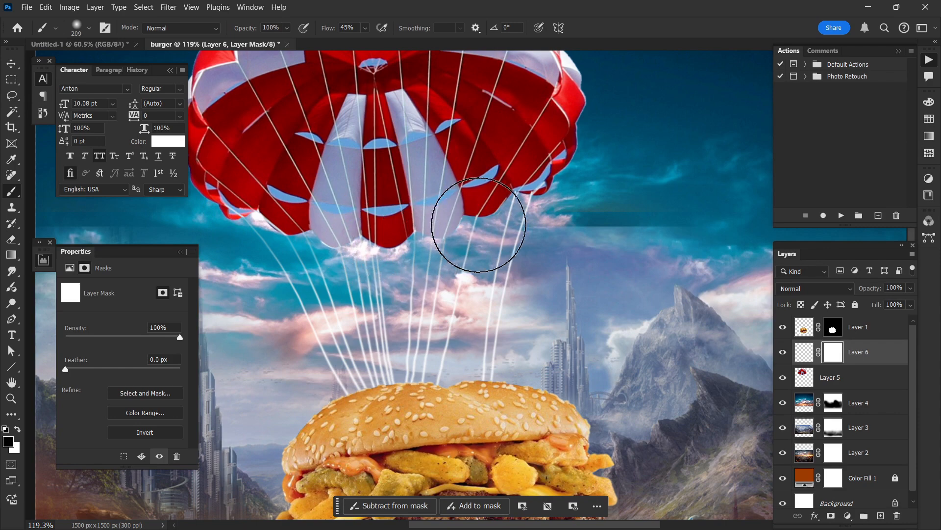
key("alt")
scroll(419, 231, "down", 3)
mouse_move(418, 231)
left_mouse_down()
mouse_move(439, 220)
mouse_move(391, 195)
mouse_move(473, 200)
mouse_move(441, 227)
mouse_move(371, 249)
left_mouse_up()
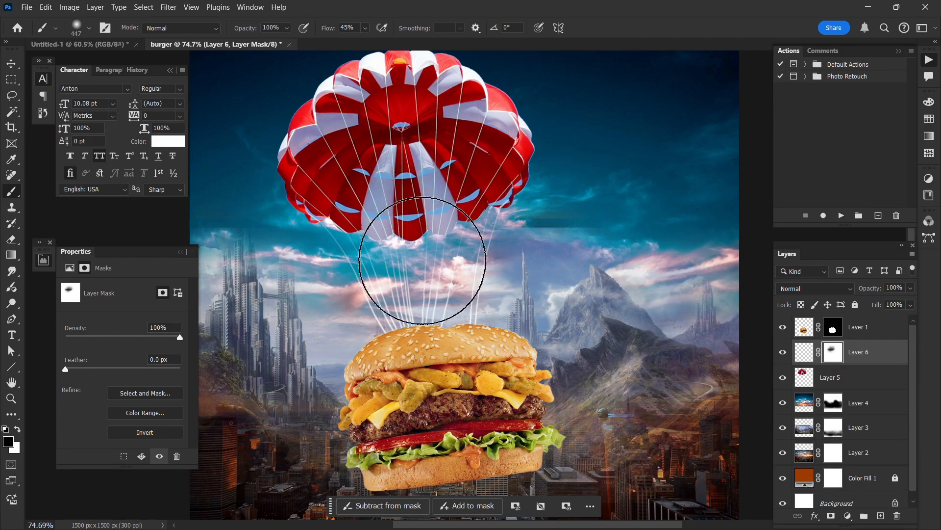
Step: Switch to white and paint on the cords' mask near the bun to bring back the cords' lower ends
scroll(454, 94, "down", 2)
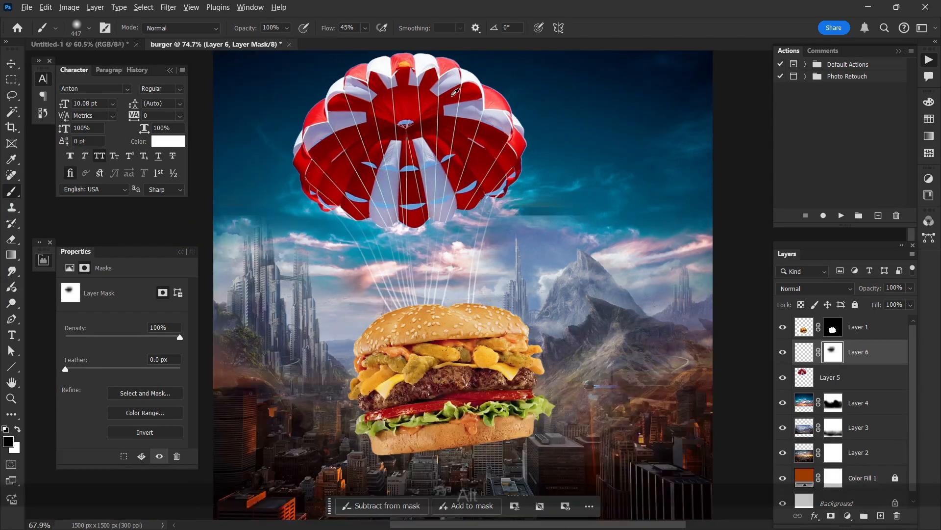
scroll(454, 93, "up", 1)
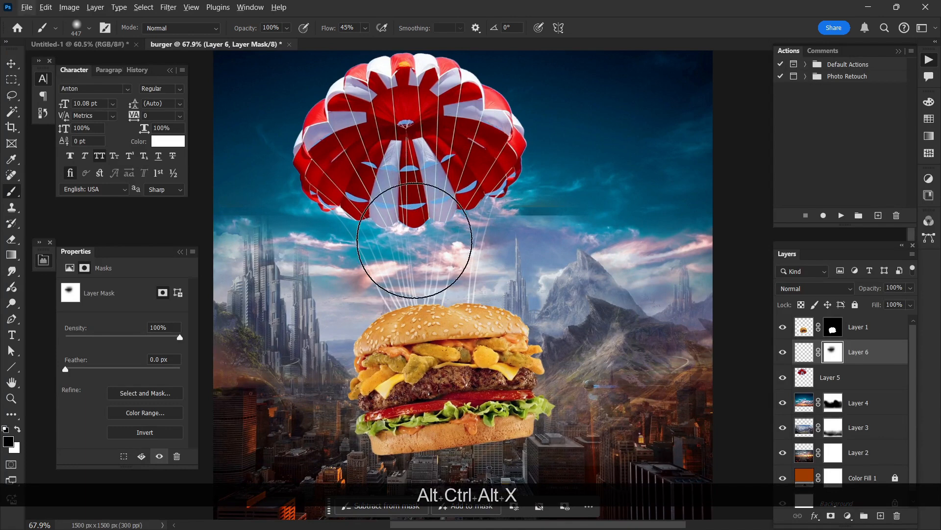
key("x")
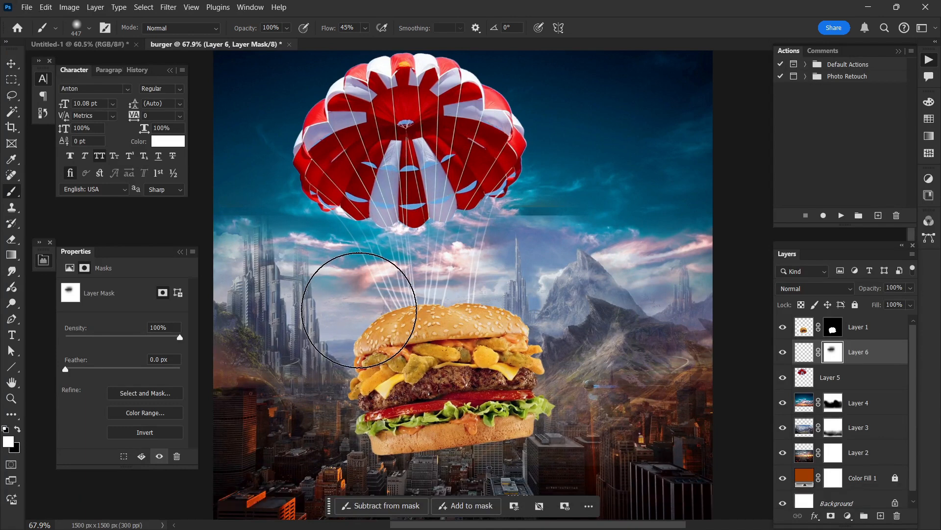
left_click(492, 300)
scroll(275, 308, "down", 1)
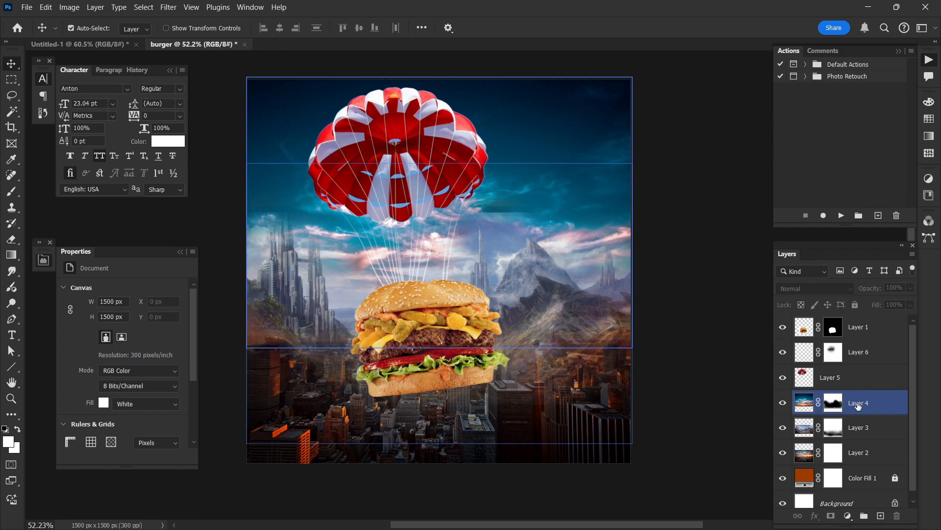
Step: Group the three background scene layers, Layer 4, Layer 3 and Layer 2, and expand the group
left_click(859, 406)
left_click(863, 438, "shift")
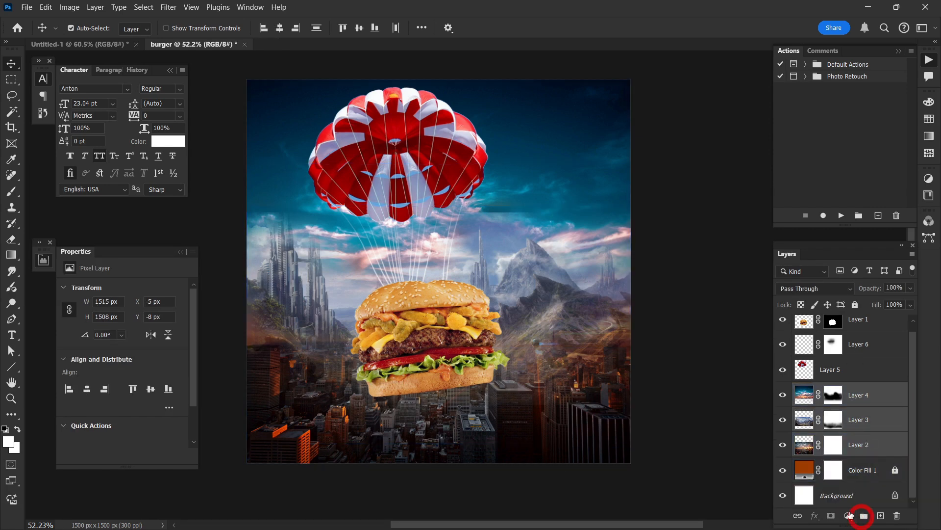
left_click(863, 515)
left_click(797, 398)
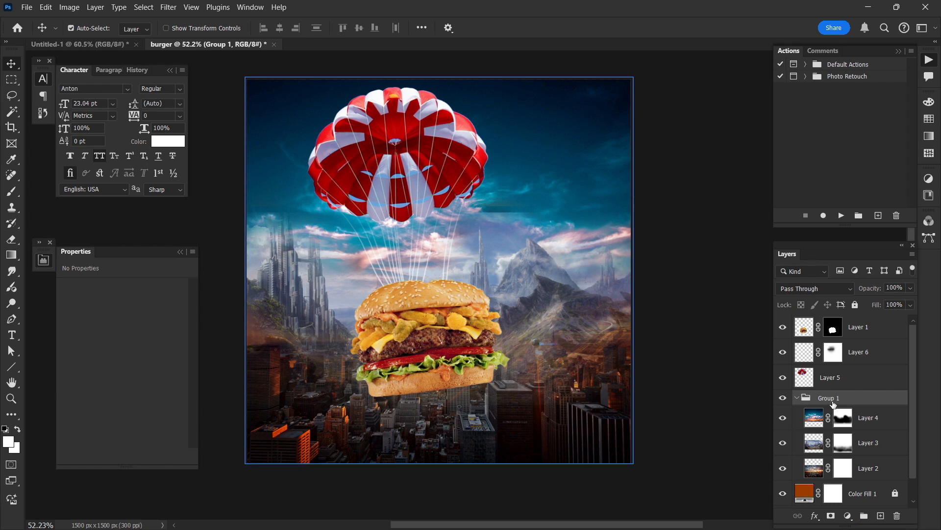
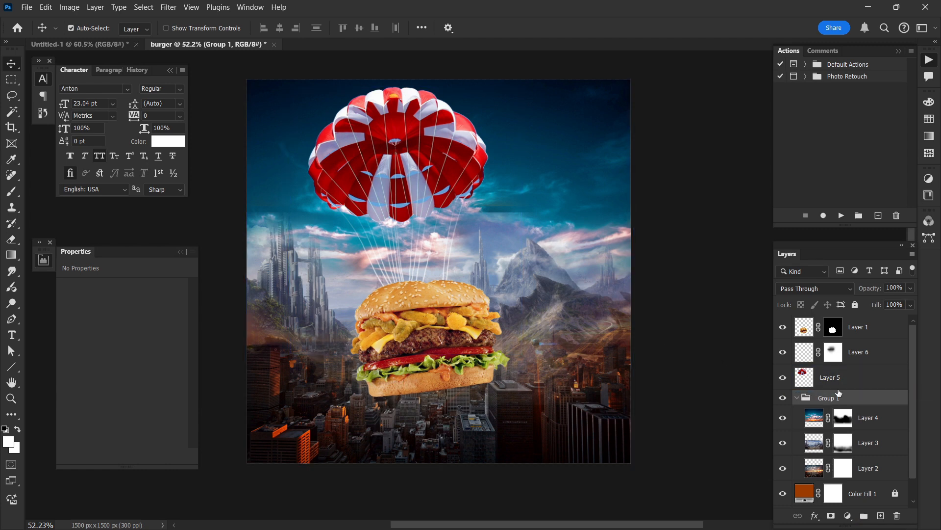
Step: Add a Hue/Saturation adjustment above Layer 4 inside Group 1, with Hue -2 and Saturation +12
left_click(863, 442)
left_click(861, 421)
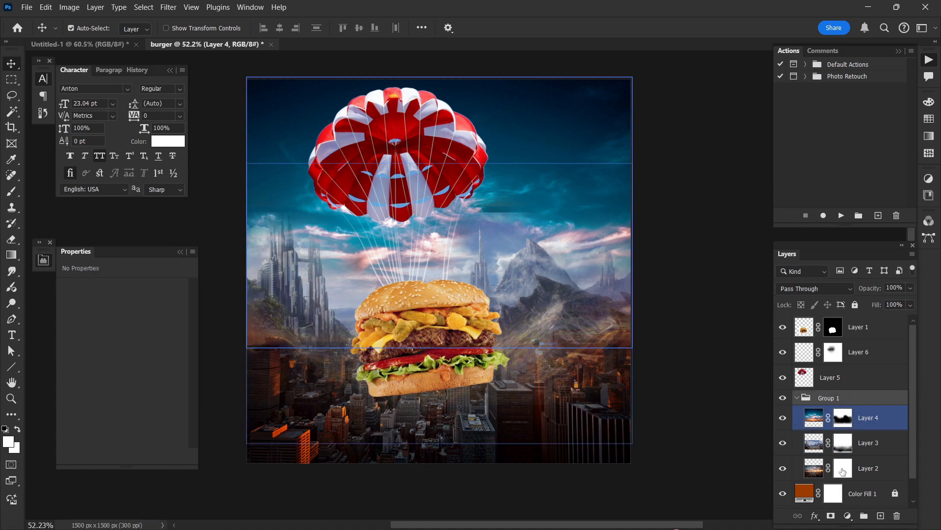
left_click(848, 517)
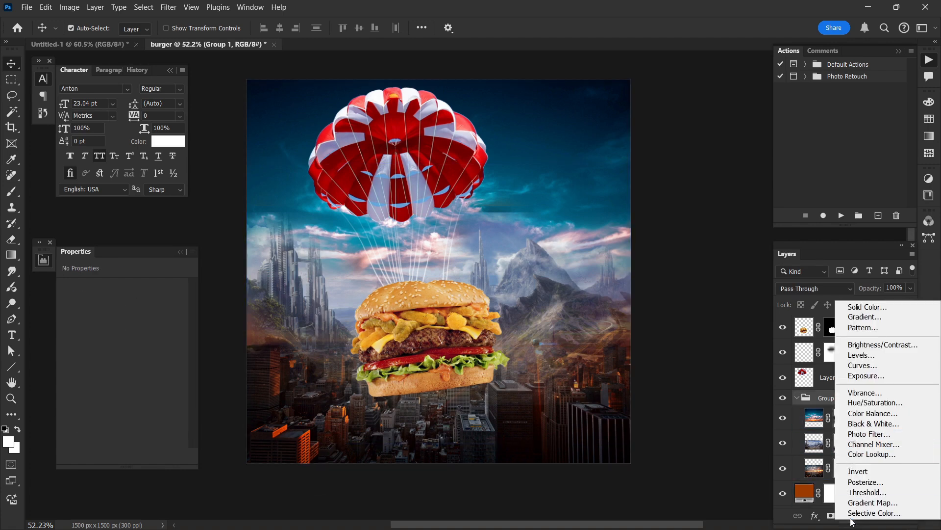
left_click(862, 403)
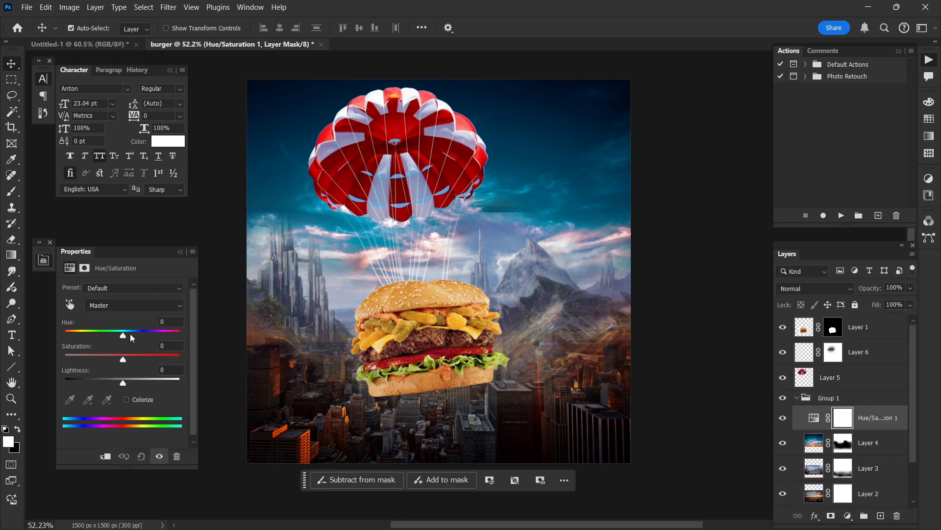
left_click_drag(124, 335, 123, 359)
left_click(531, 218)
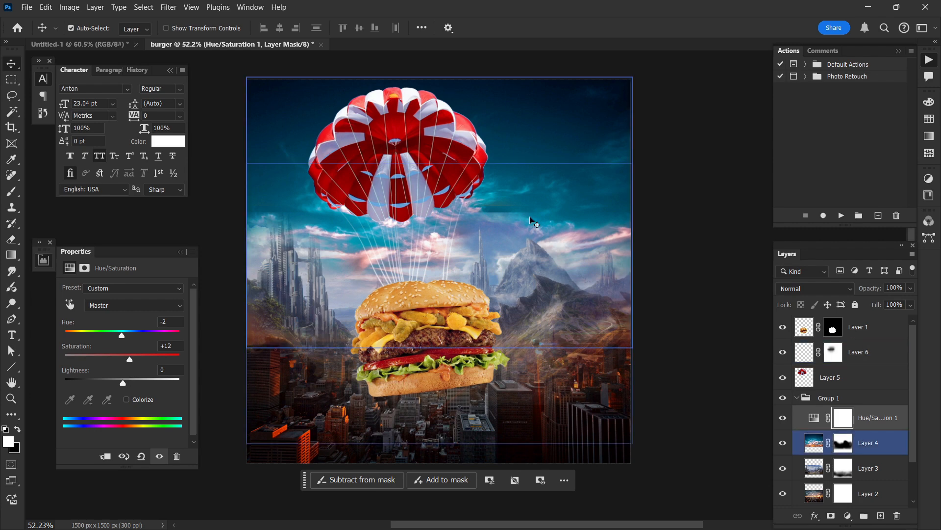
scroll(549, 197, "up", 1)
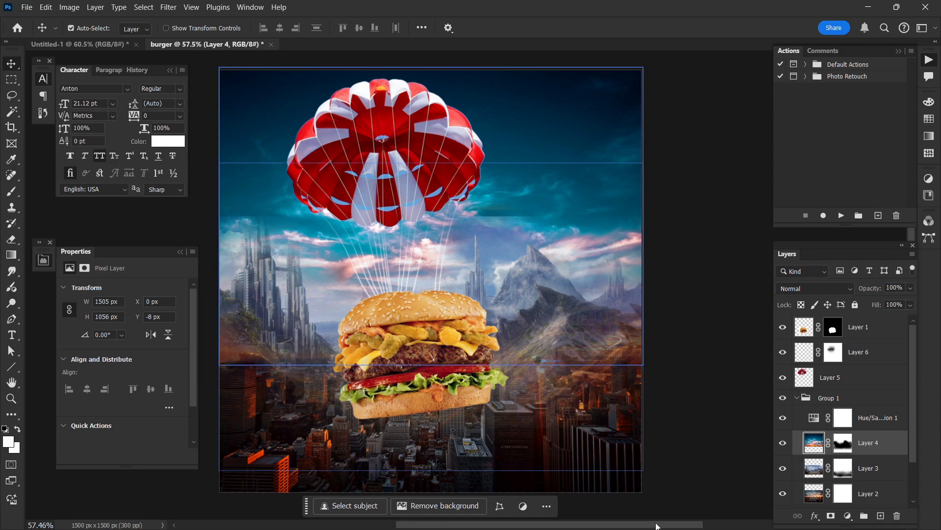
Step: Switch to Chrome and search Yandex Images for "mountain with sky"
mouse_move(656, 527)
left_click(615, 514)
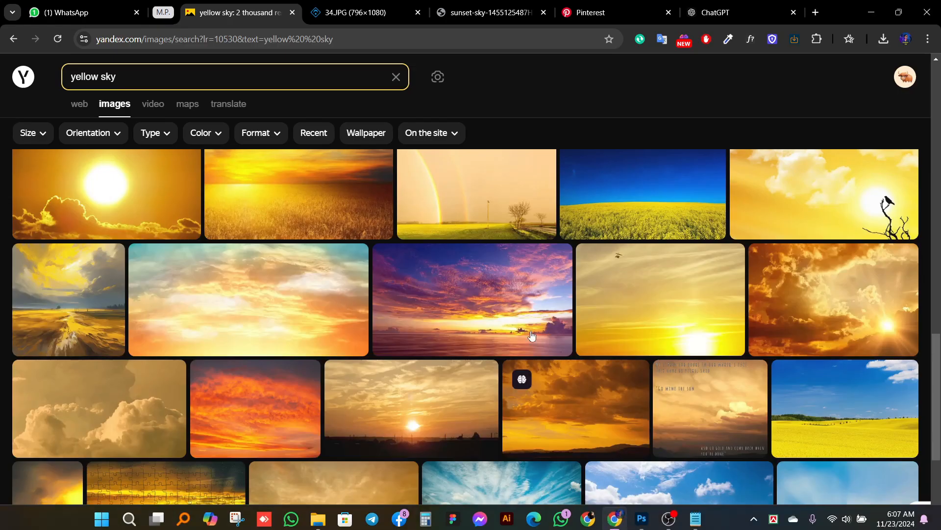
key("BackSpace")
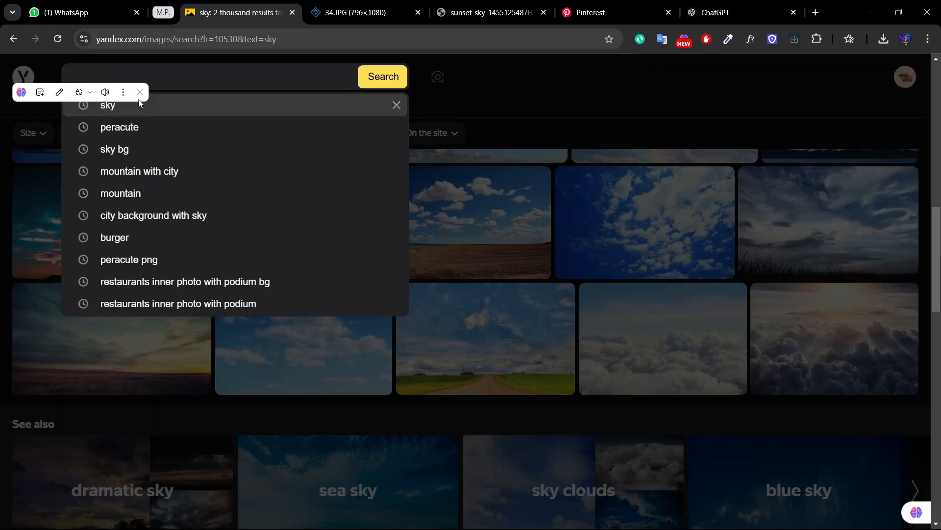
type("mo")
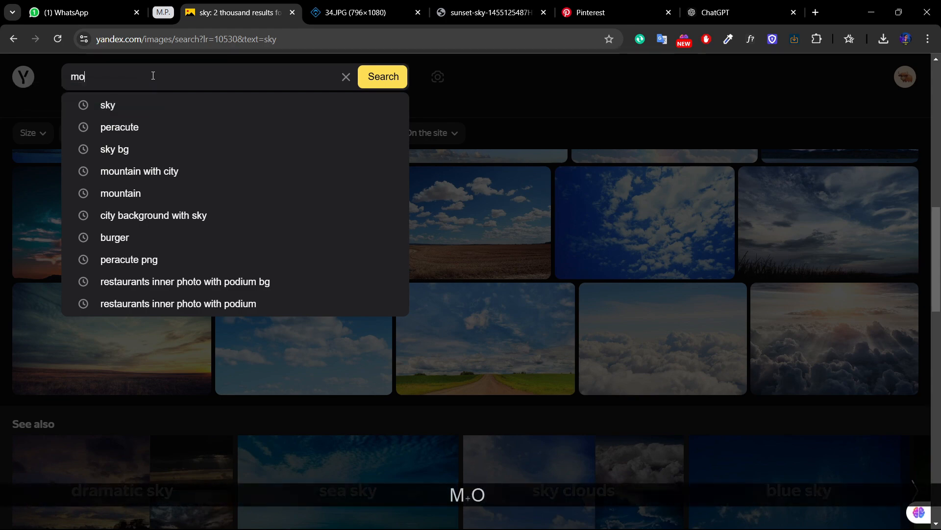
type("untain ")
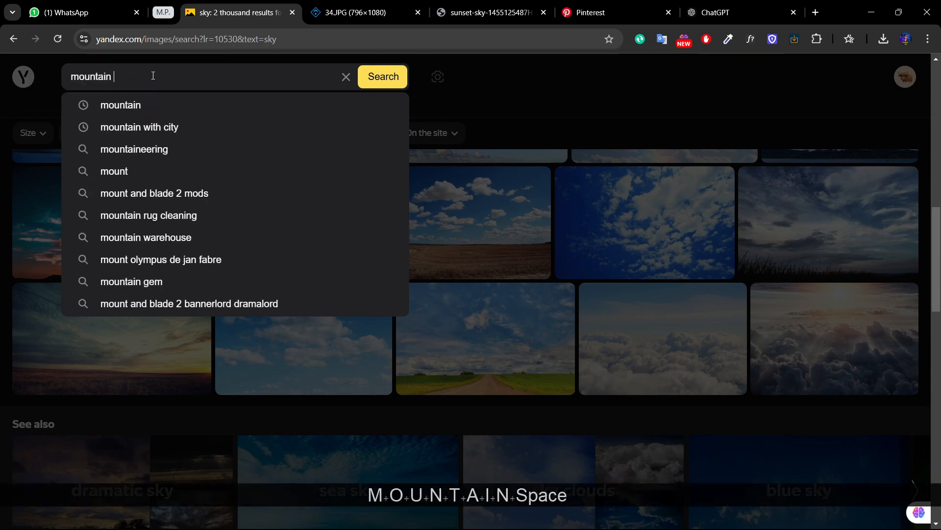
type("with sky")
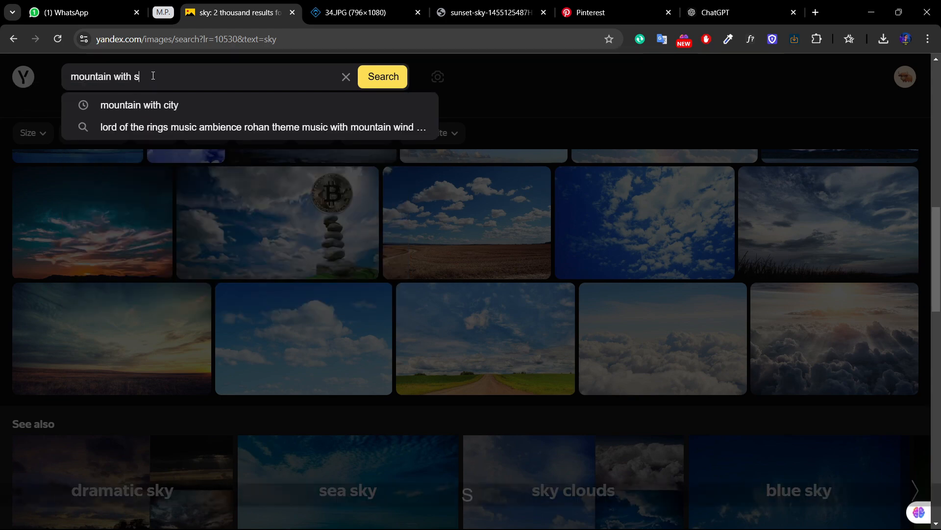
key("Return")
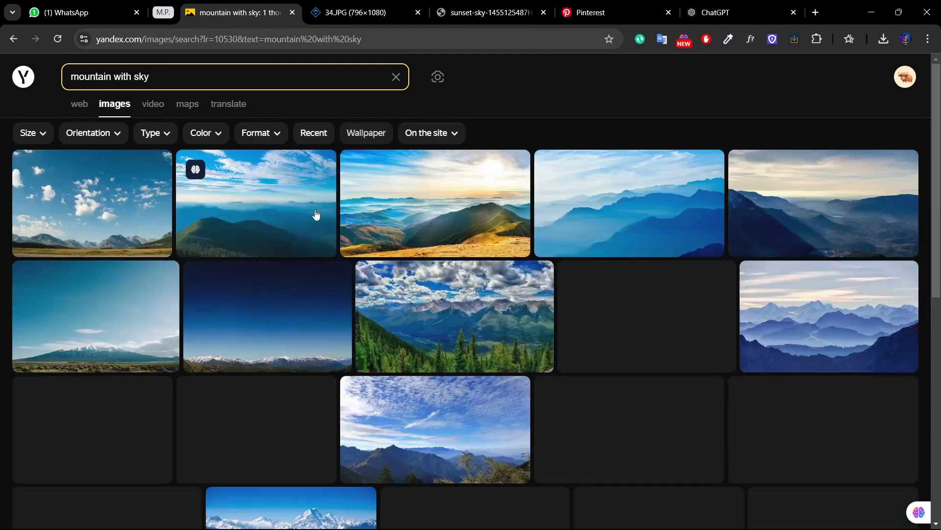
Step: Open the sunlit golden mountain ridge picture at its full 1280 x 720 size and copy the image
mouse_move(332, 218)
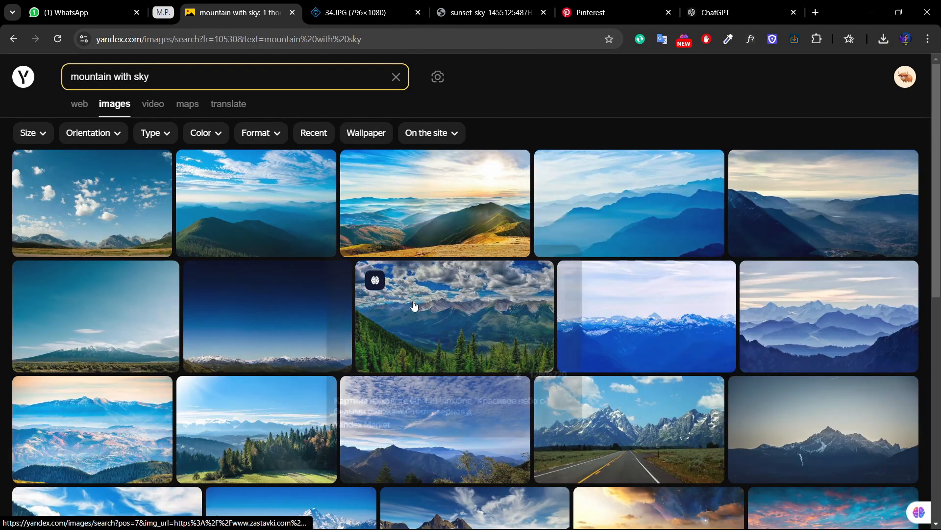
scroll(403, 284, "down", 3)
scroll(414, 300, "up", 3)
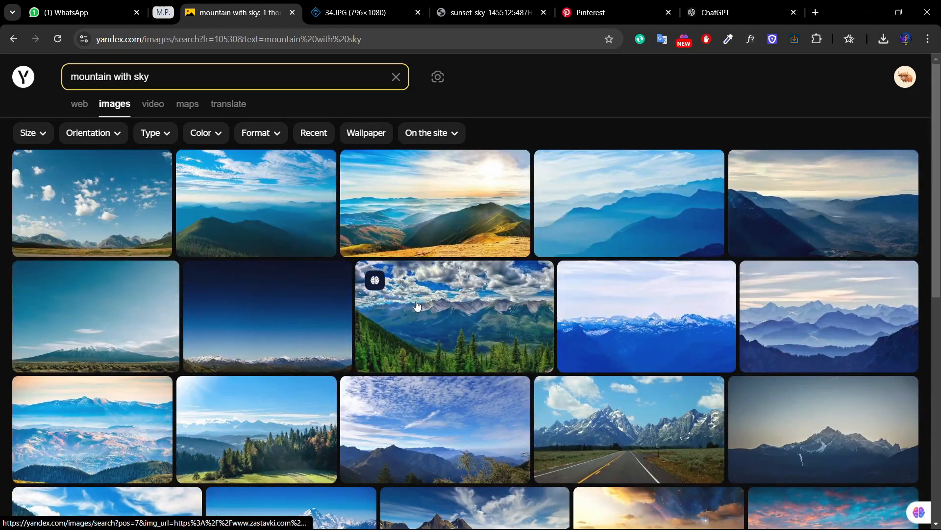
left_click(407, 202)
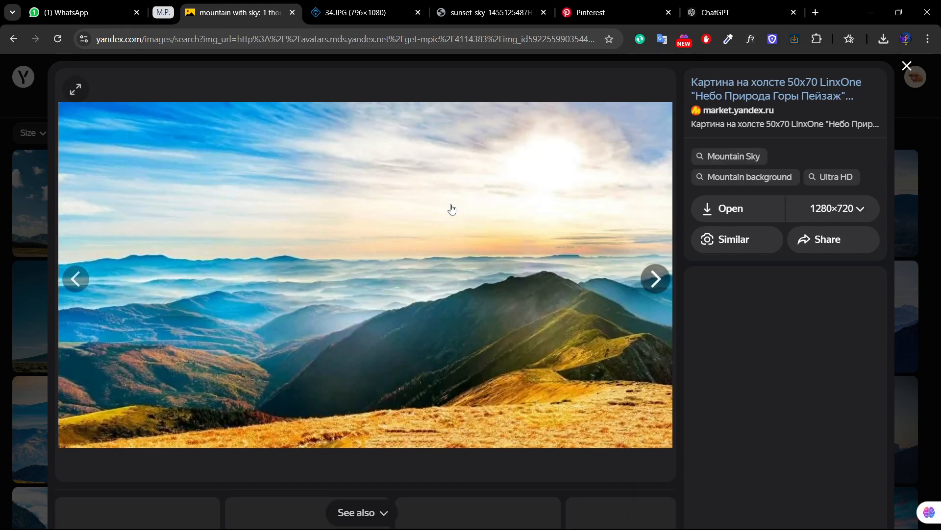
left_click(742, 210)
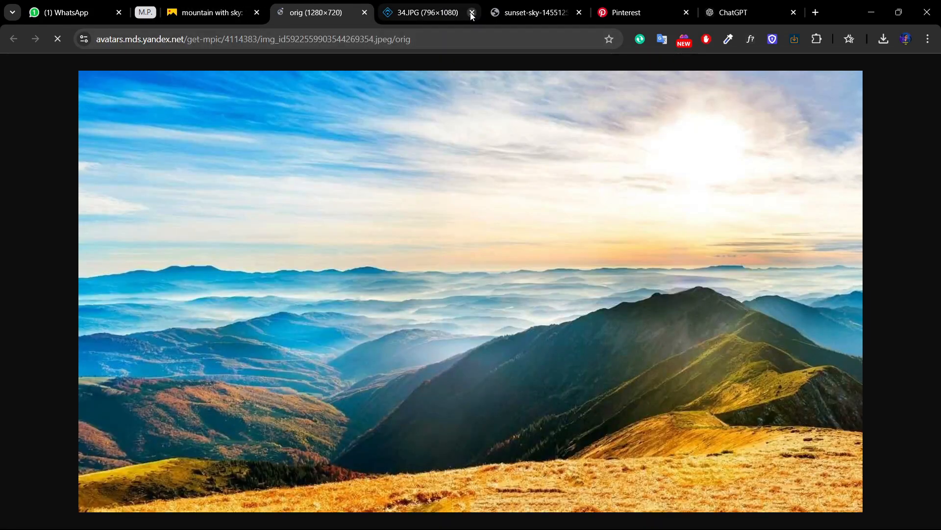
right_click(396, 181)
left_click(431, 231)
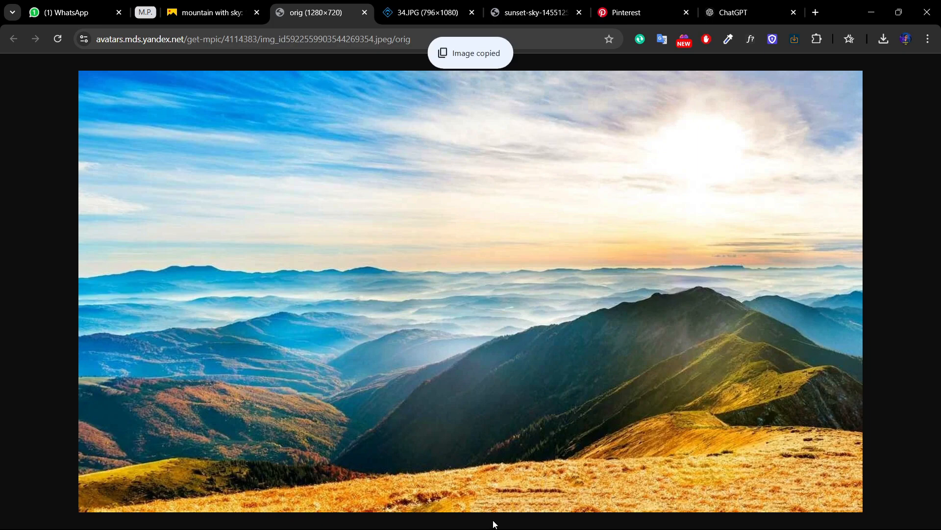
Step: Switch to Photoshop, delete the Layer 4 sky from Group 1 and paste the copied mountain image in its place
left_click(641, 514)
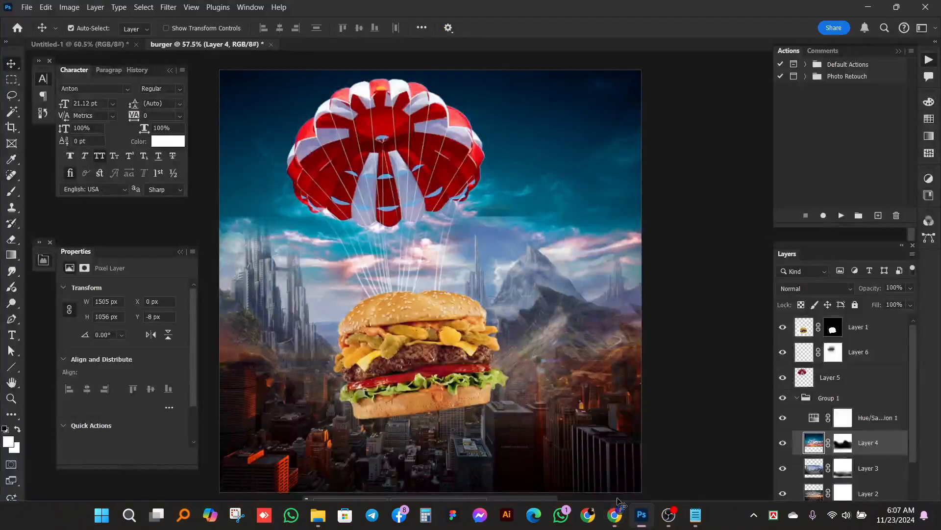
left_click(875, 419)
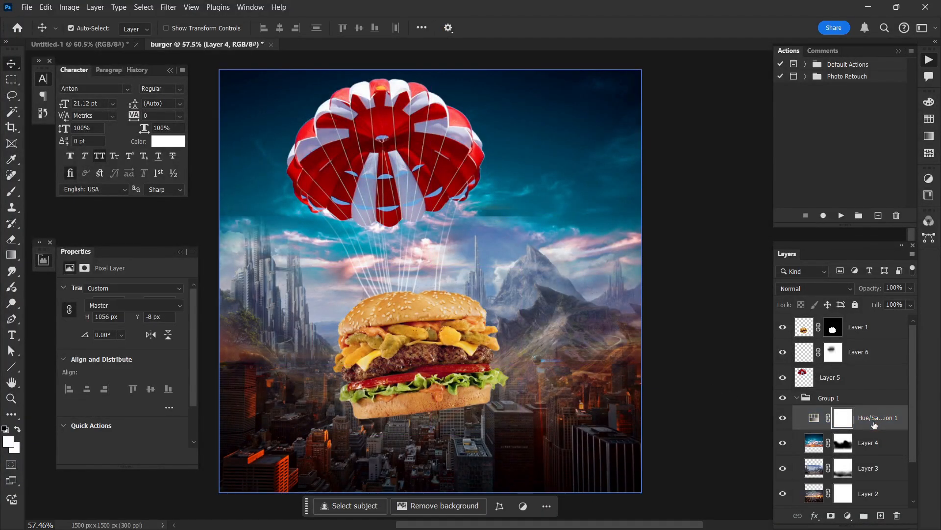
left_click(860, 443)
key("Delete")
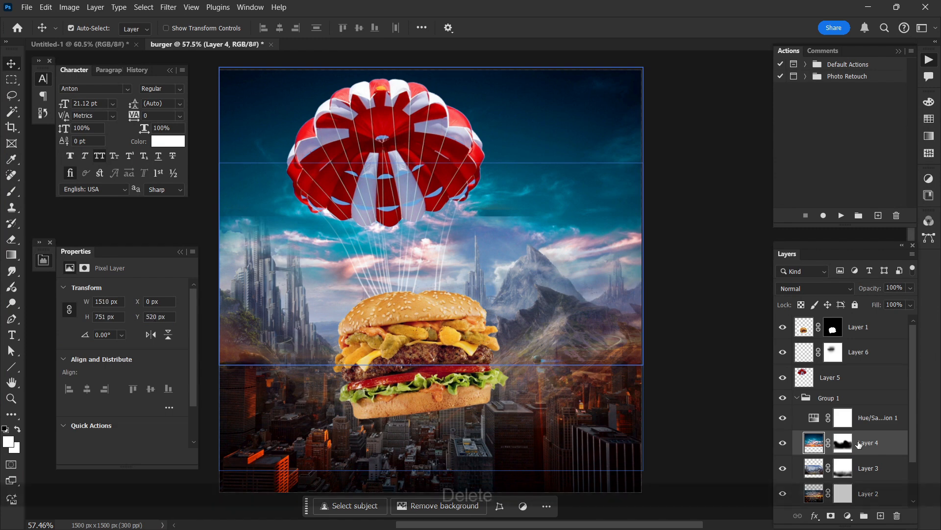
key("ctrl+v")
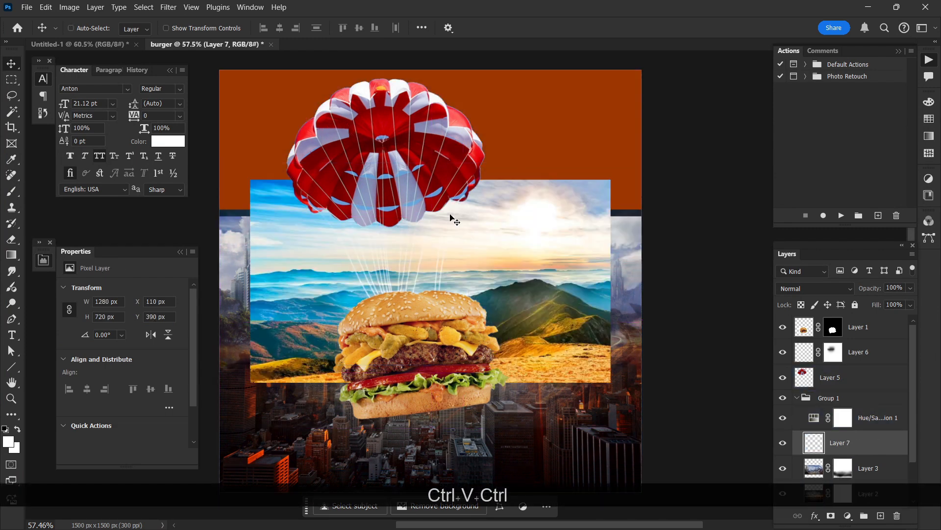
Step: Scale the pasted mountain image to 121.11% along the canvas's upper edge, then stretch it downward to 947 px high
key("ctrl+t")
left_click_drag(486, 201, 491, 132)
left_click_drag(430, 272, 434, 316)
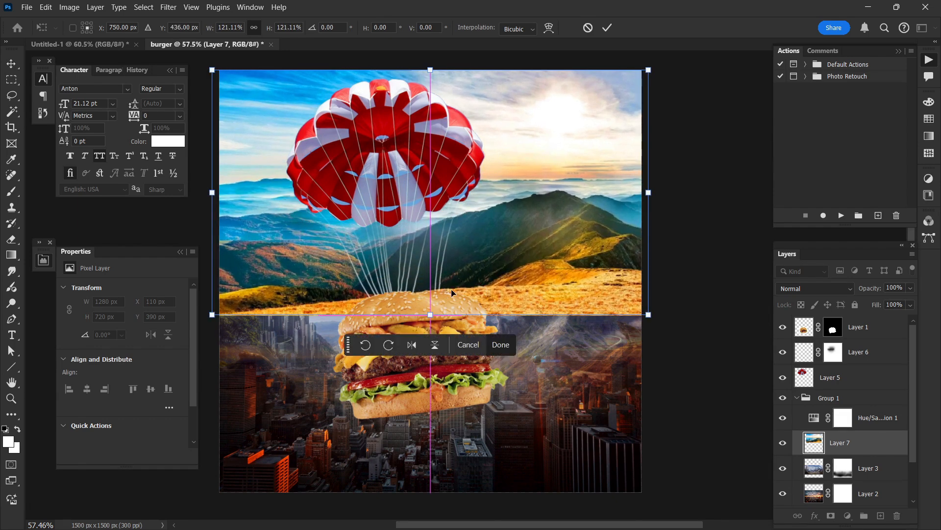
key("Return")
key("ctrl+t")
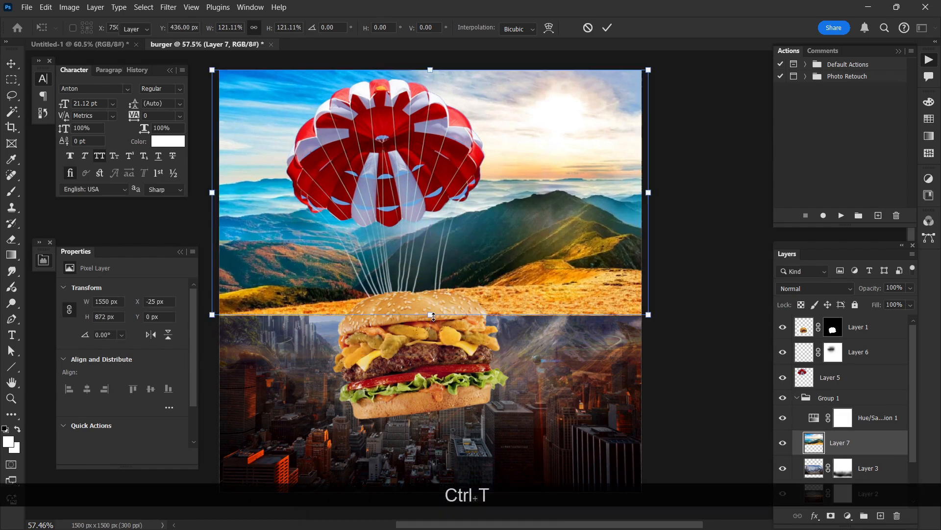
left_click_drag(460, 315, 463, 336)
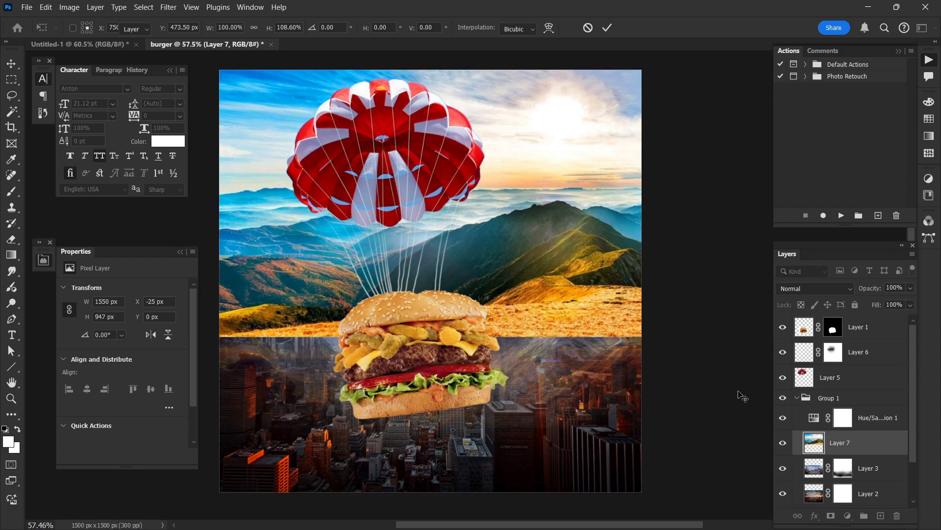
key("Return")
Step: Add a layer mask to the mountain image layer and prepare the 447 px brush at 45% flow with black paint
left_click(830, 515)
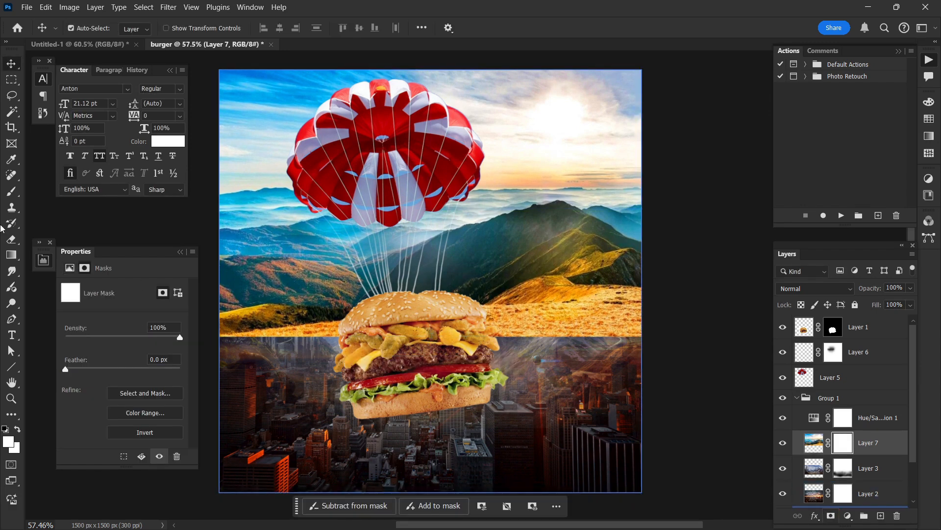
key("d")
key("b")
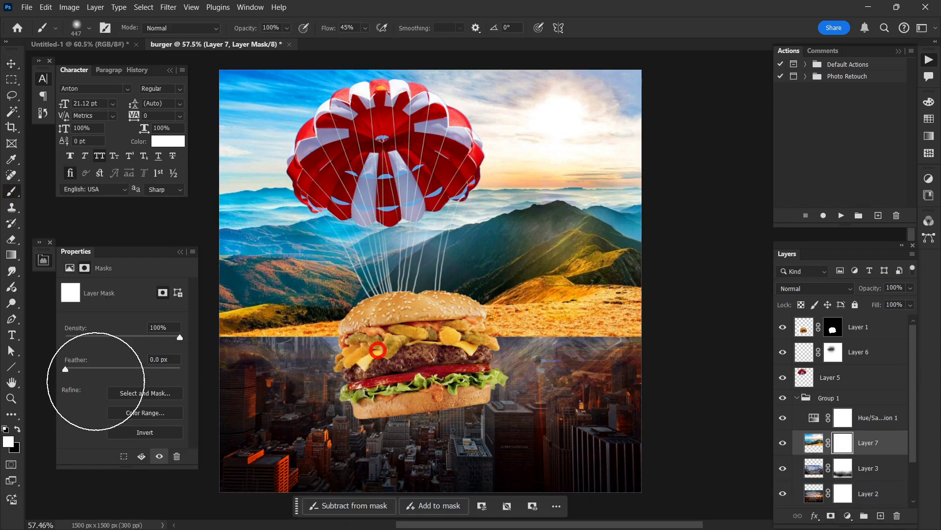
left_click(18, 429)
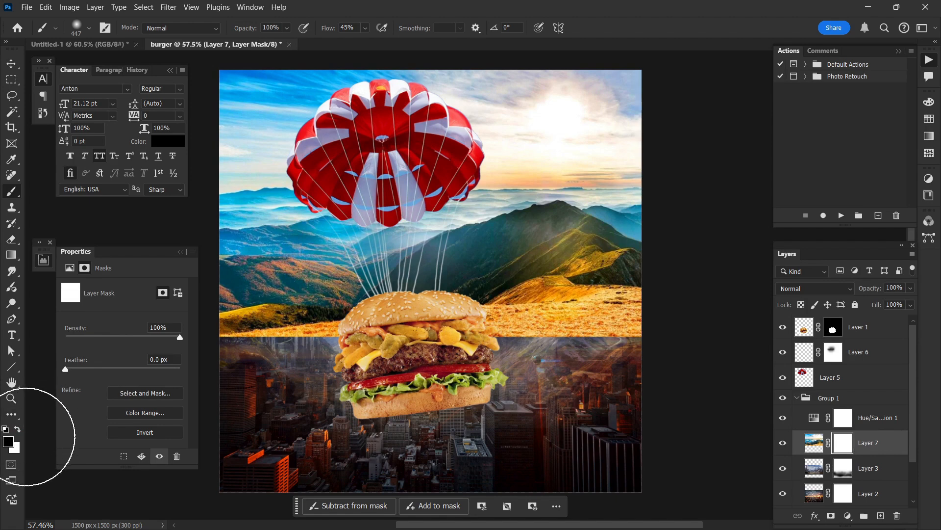
Step: Paint black on Layer 7's mask along the mountain image's lower part to blend it into the city and peaks beneath
mouse_move(274, 321)
left_mouse_down()
mouse_move(626, 337)
mouse_move(258, 325)
mouse_move(343, 353)
mouse_move(609, 343)
mouse_move(414, 336)
mouse_move(392, 353)
left_mouse_up()
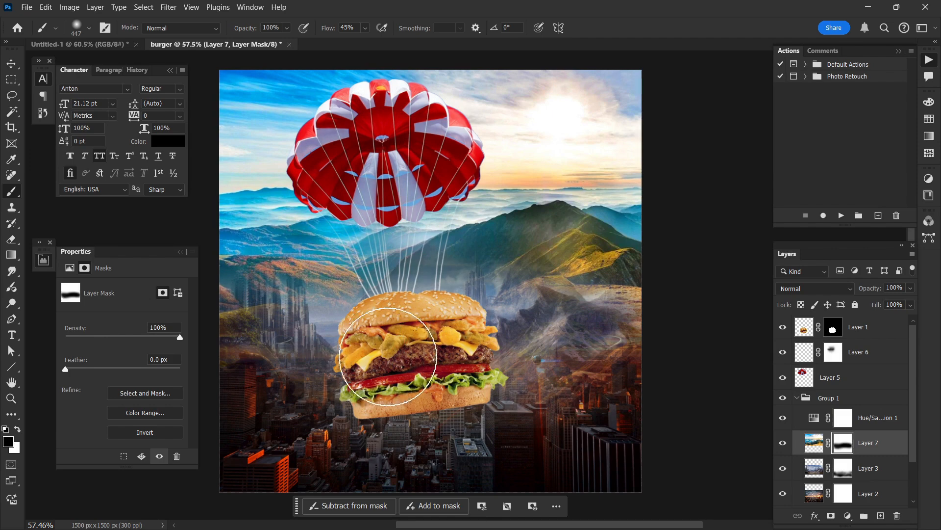
scroll(424, 352, "down", 1, "alt")
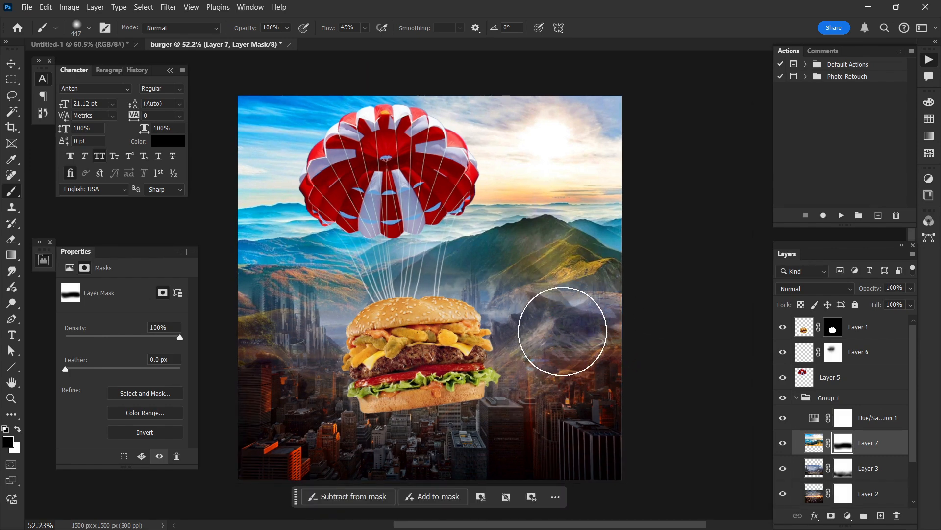
left_click_drag(289, 286, 273, 341)
scroll(429, 378, "down", 2, "alt")
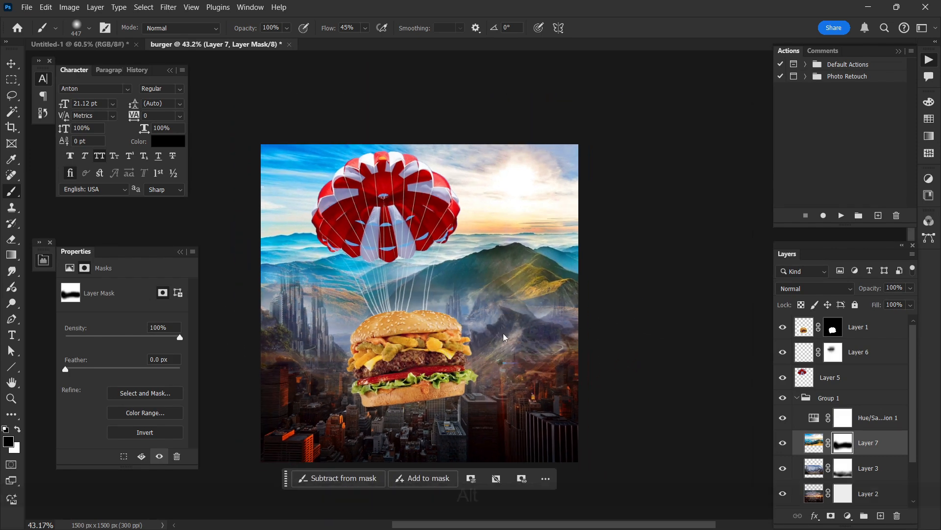
left_click_drag(505, 336, 454, 380)
scroll(454, 381, "down", 1, "alt")
scroll(284, 296, "up", 2, "alt")
scroll(285, 295, "up", 2, "alt")
mouse_move(599, 374)
left_mouse_down()
mouse_move(620, 357)
mouse_move(612, 300)
left_mouse_up()
scroll(516, 316, "down", 1, "alt")
scroll(516, 316, "down", 2)
Step: Change the Hue/Saturation adjustment in Group 1 to Hue +4, Saturation -5 and Lightness -9
left_click(11, 64)
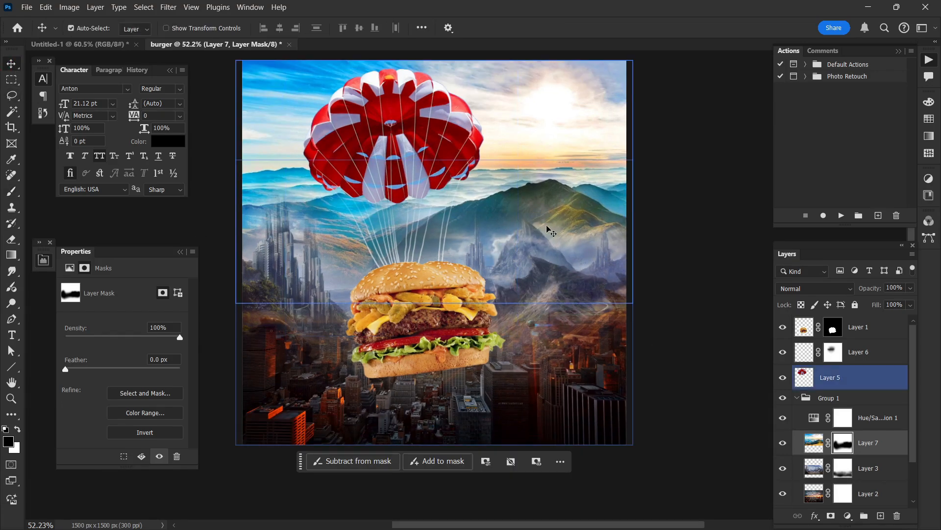
left_click(843, 417)
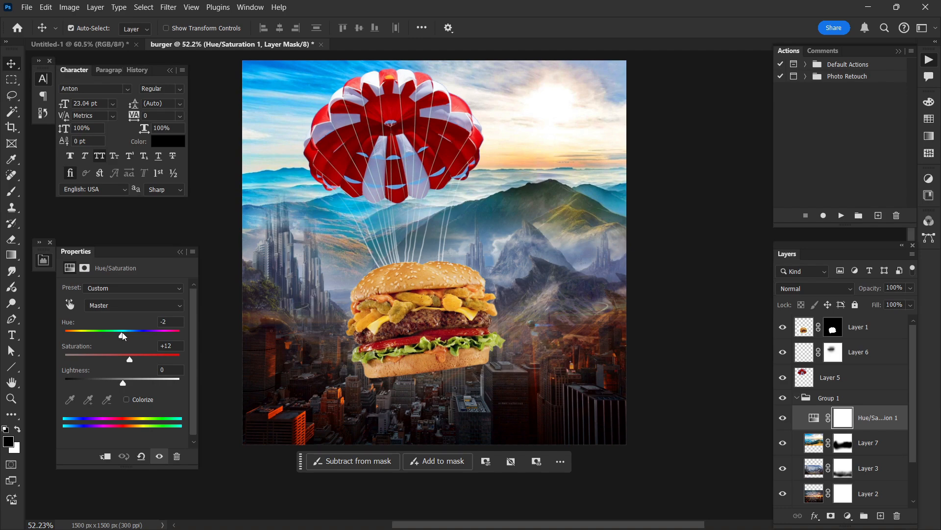
mouse_move(122, 335)
left_mouse_down()
mouse_move(130, 363)
mouse_move(178, 335)
mouse_move(66, 335)
mouse_move(174, 335)
mouse_move(113, 336)
mouse_move(123, 336)
mouse_move(129, 361)
mouse_move(126, 336)
left_mouse_up()
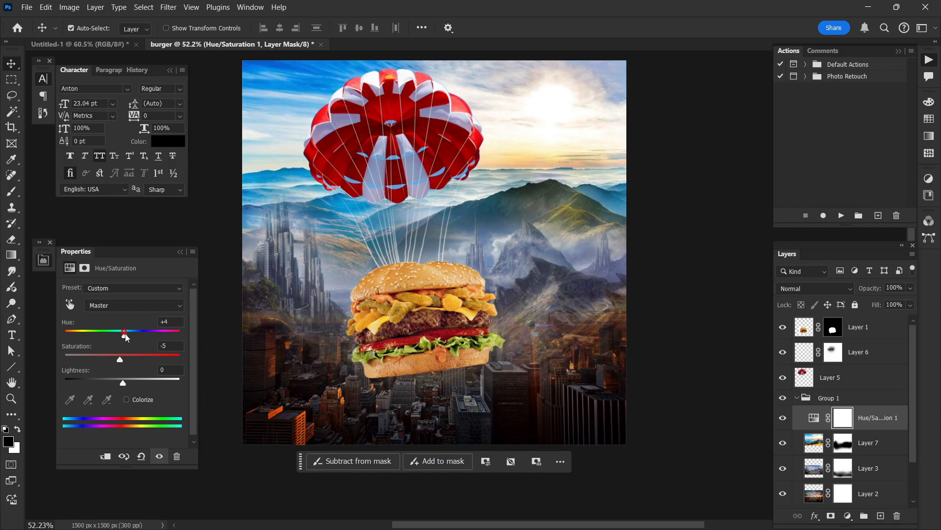
left_click_drag(123, 383, 120, 384)
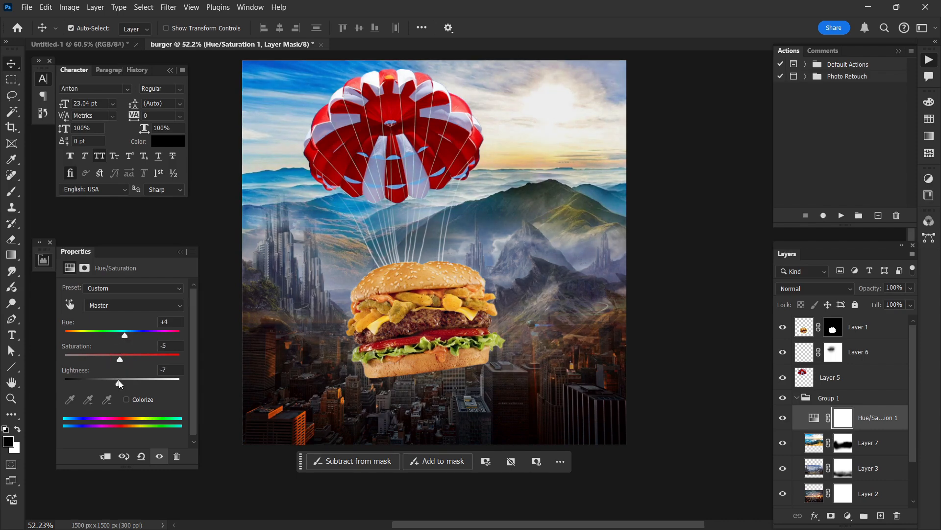
Step: Add a Color Balance adjustment to Group 1 with midtones set to Cyan-Red +21, Magenta-Green -8 and Yellow-Blue -29
left_click(853, 516)
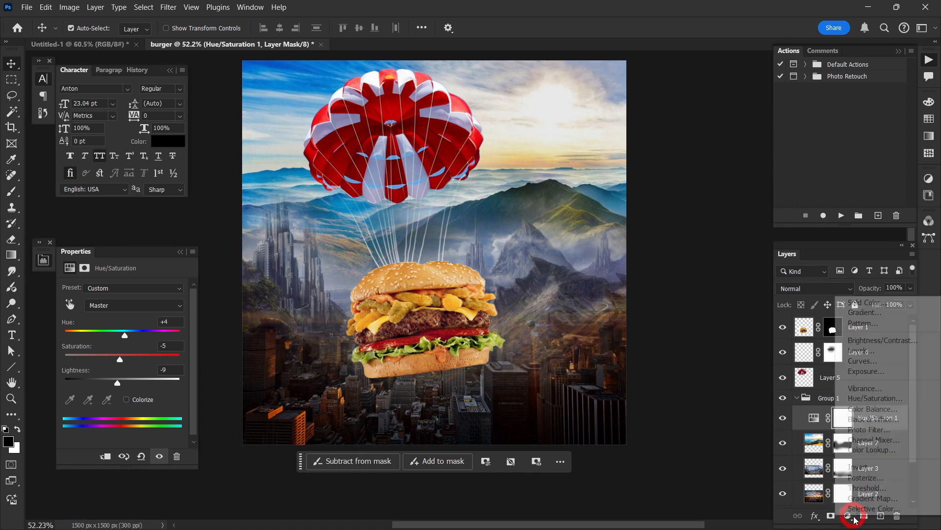
left_click(864, 416)
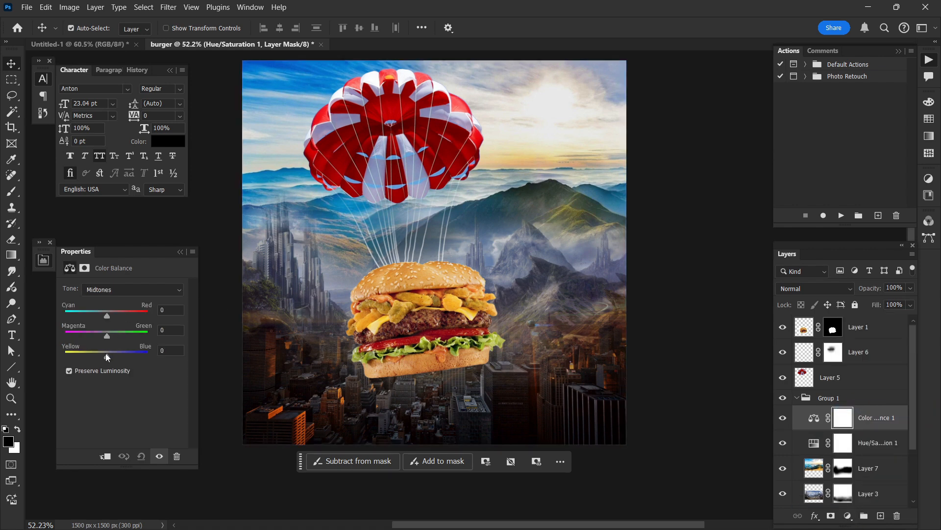
left_click_drag(107, 356, 116, 317)
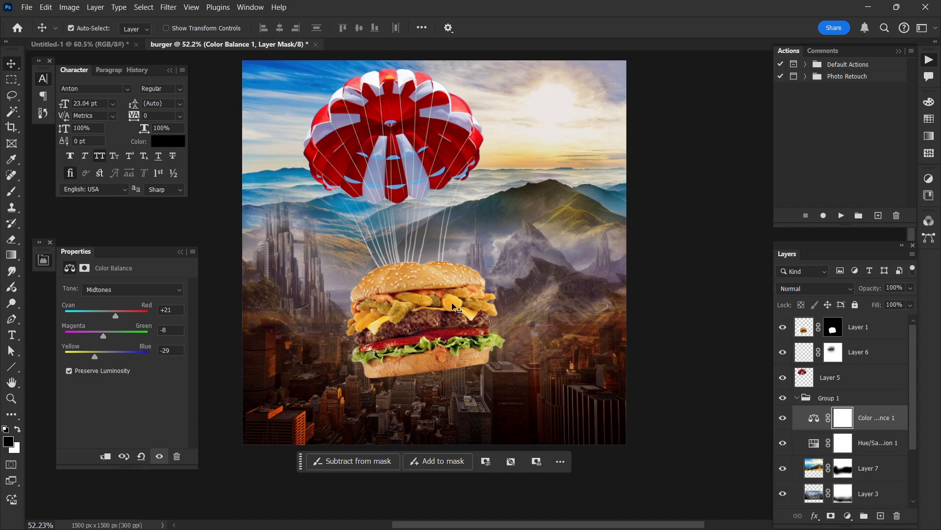
scroll(500, 290, "left", 1)
scroll(596, 286, "up", 1)
left_click(667, 283)
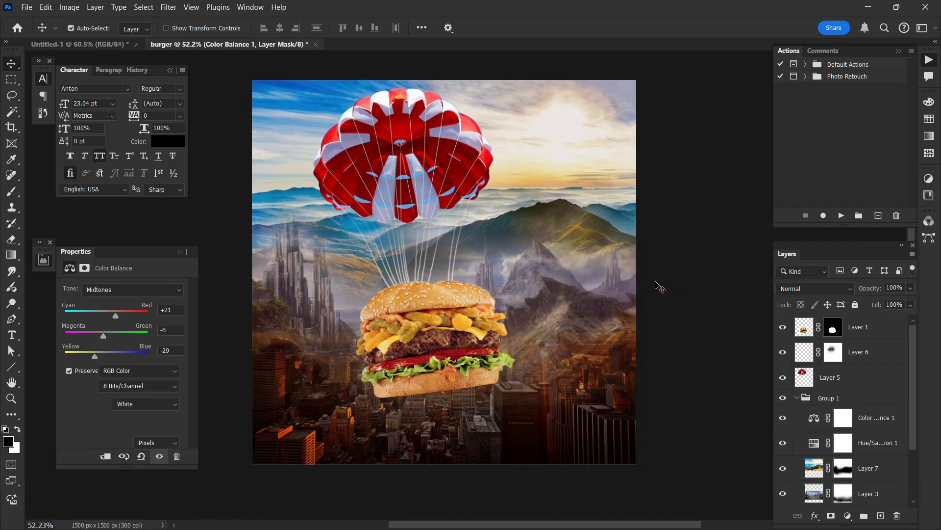
scroll(657, 285, "down", 1)
scroll(658, 284, "right", 2)
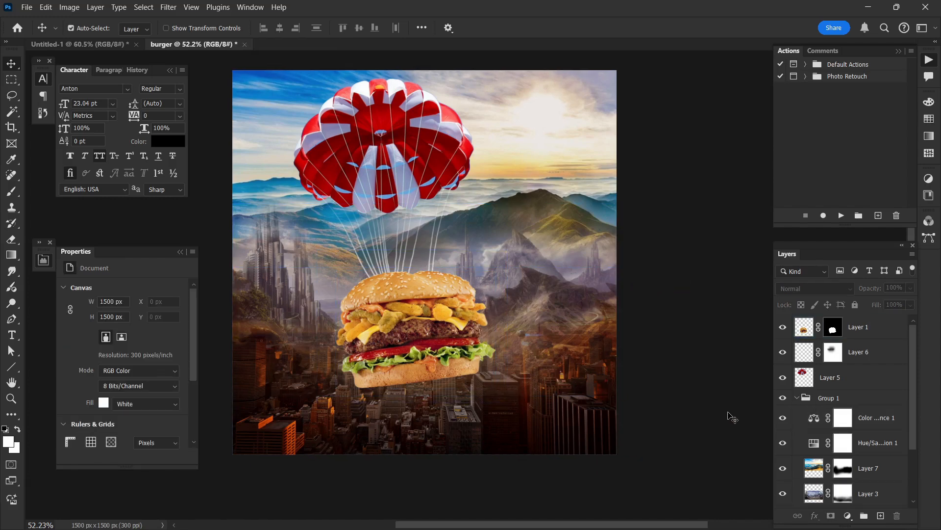
scroll(863, 432, "down", 1)
left_click(882, 420)
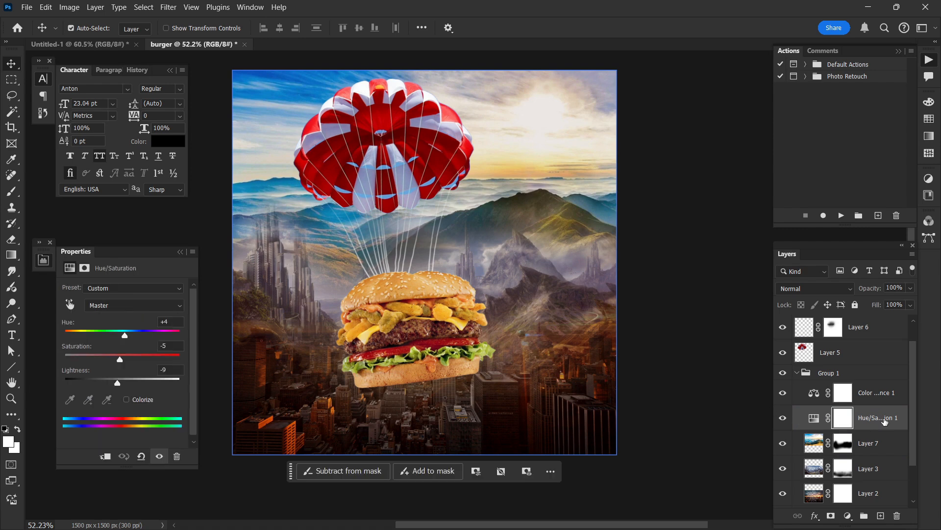
left_click(873, 445)
scroll(873, 445, "down", 2)
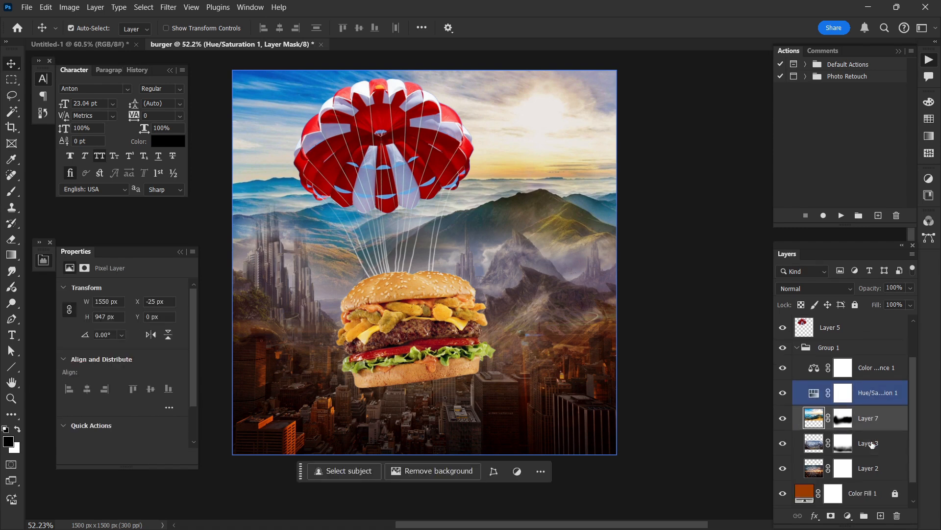
left_click(873, 445)
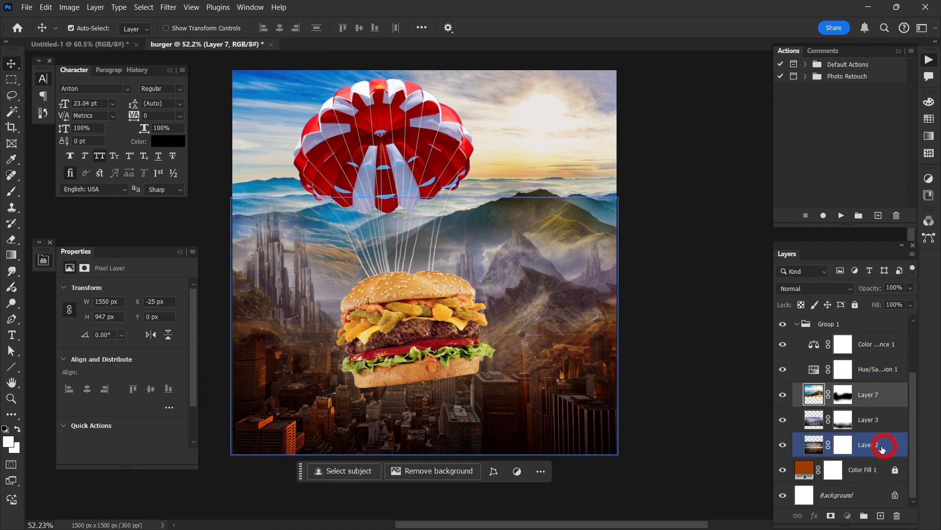
scroll(872, 448, "up", 1)
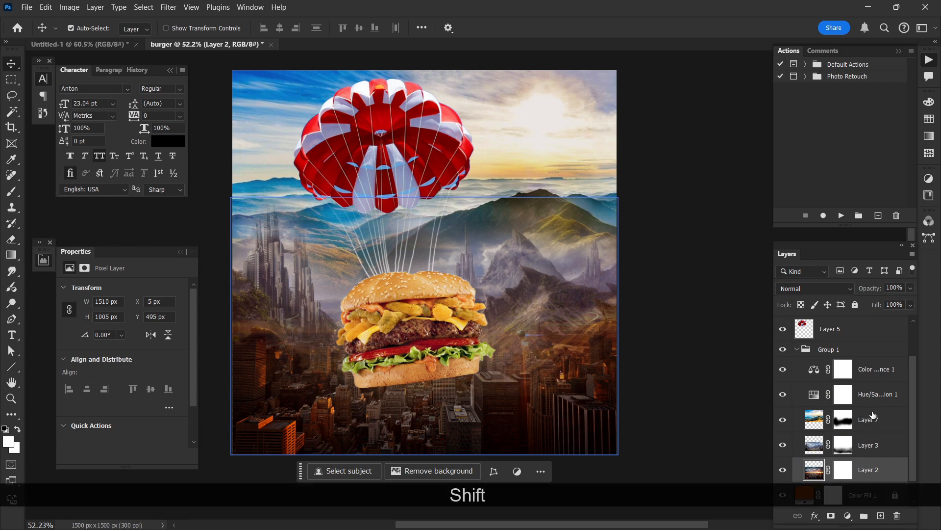
Step: Collapse Group 1, duplicate it and convert the duplicate to a smart object
left_click(853, 349, "shift")
left_click(797, 349)
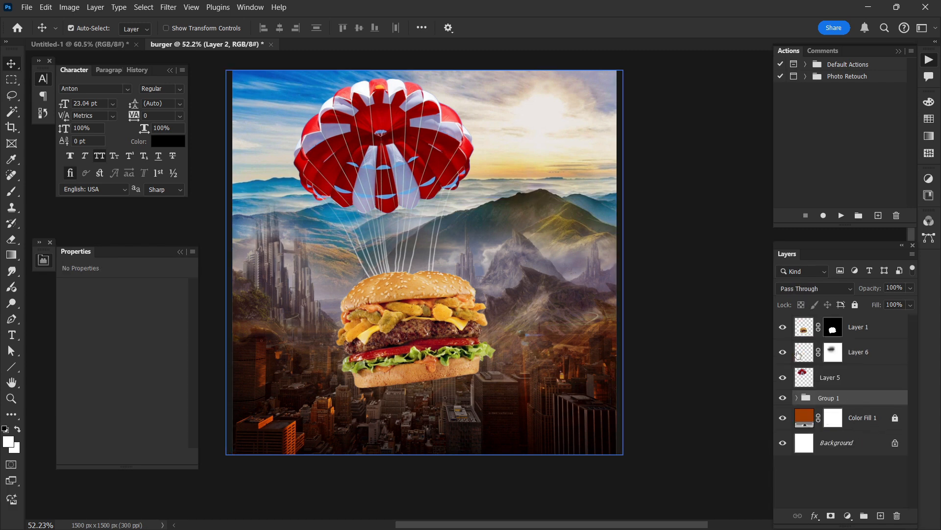
key("ctrl+j")
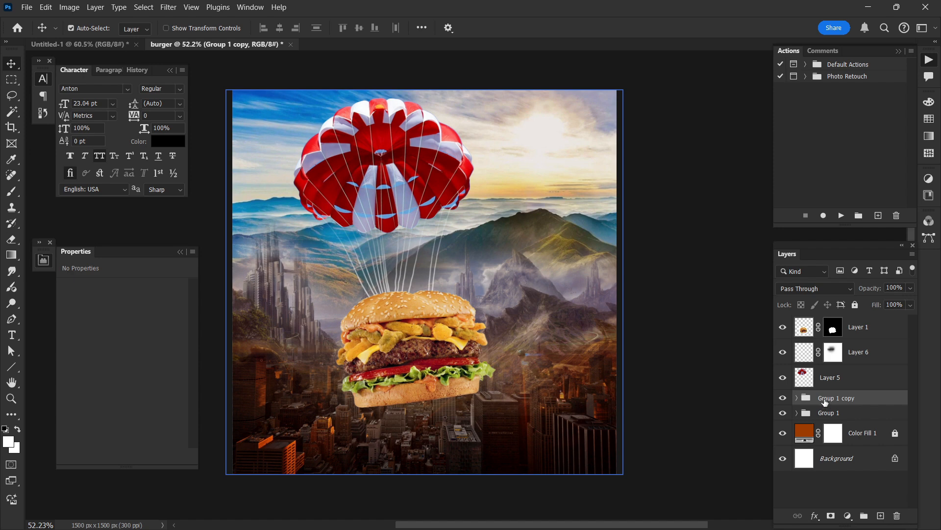
right_click(850, 400)
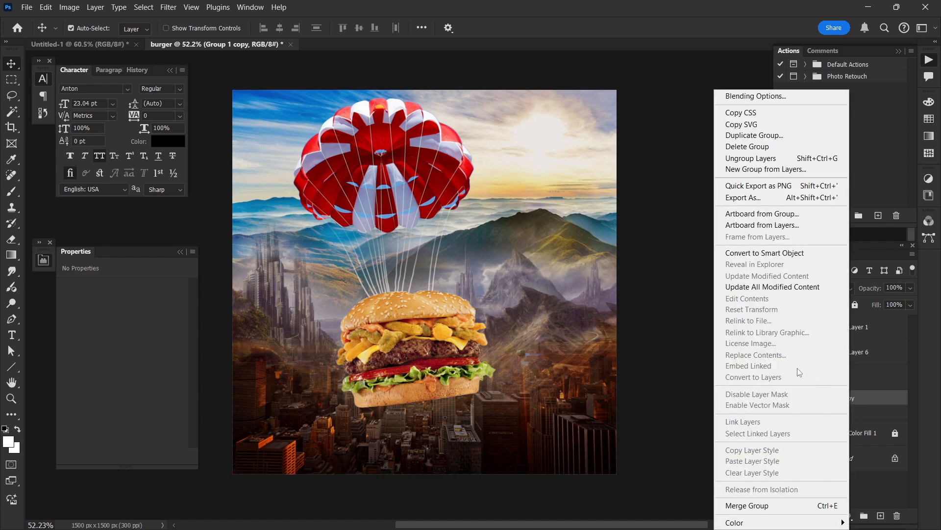
left_click(775, 253)
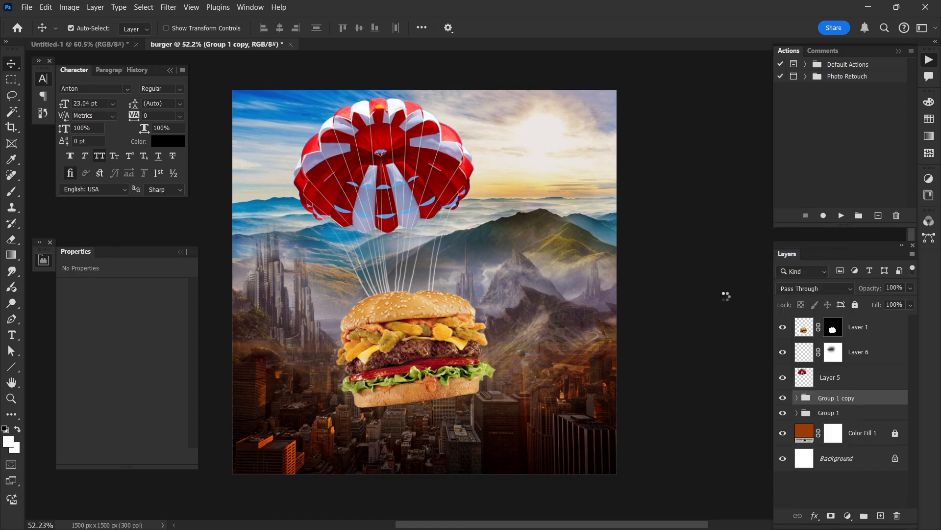
Step: Try shifting the Group 1 copy smart object sideways and undo the move
scroll(682, 309, "up", 1)
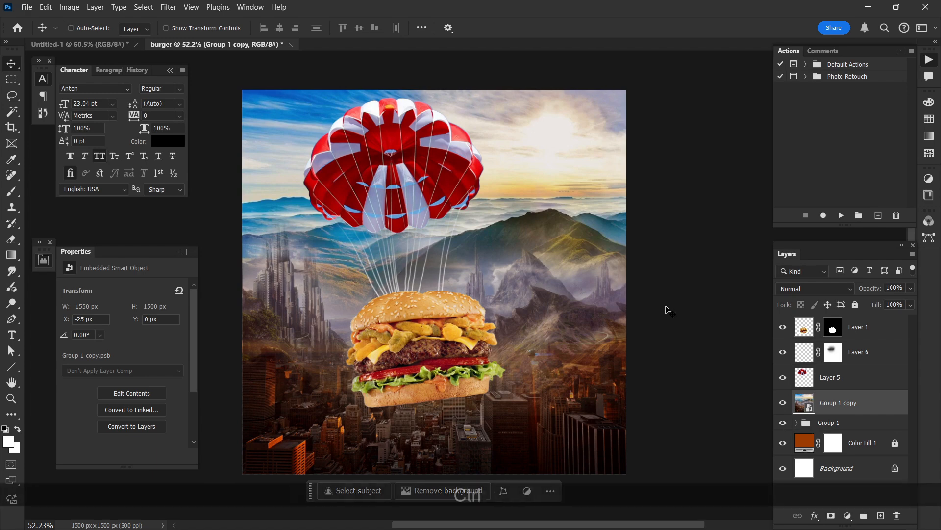
scroll(670, 309, "left", 1)
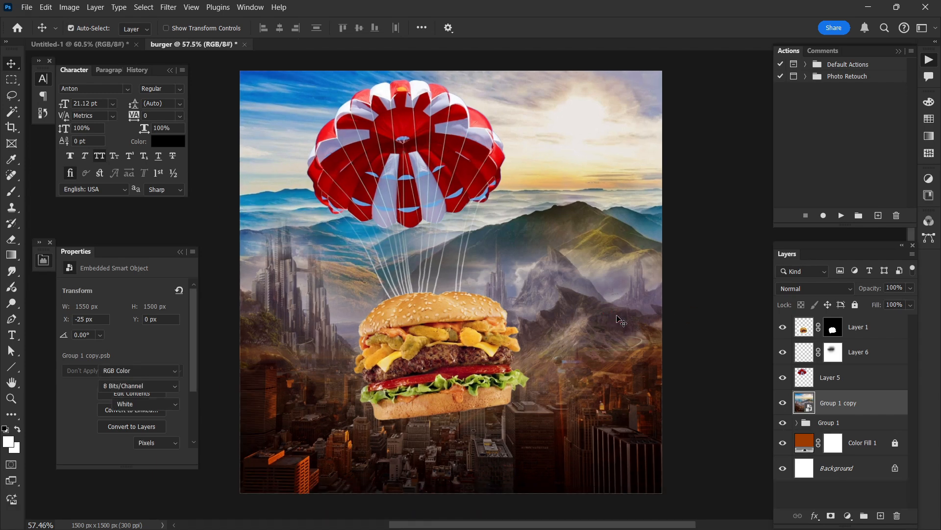
left_click_drag(610, 315, 564, 321)
key("ctrl+z")
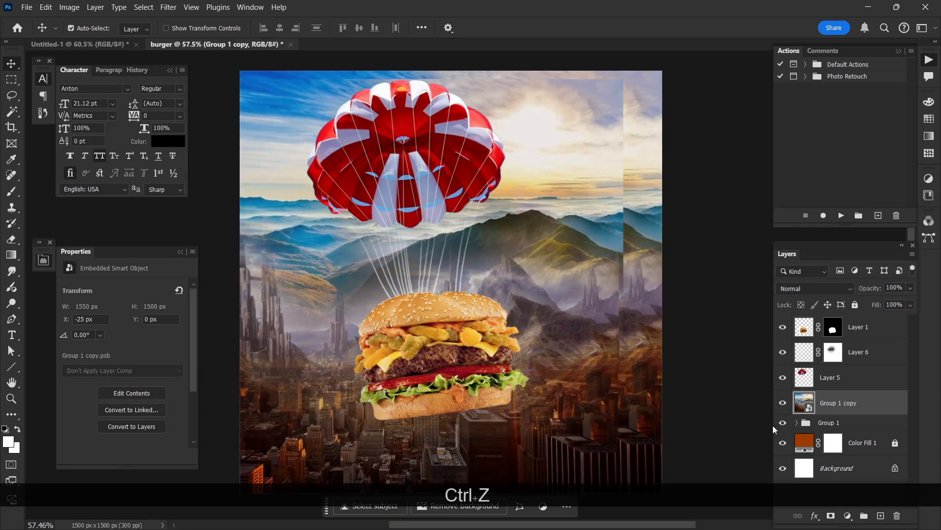
Step: Hide the original Group 1 and rename the Group 1 copy smart object as bg
left_click(783, 423)
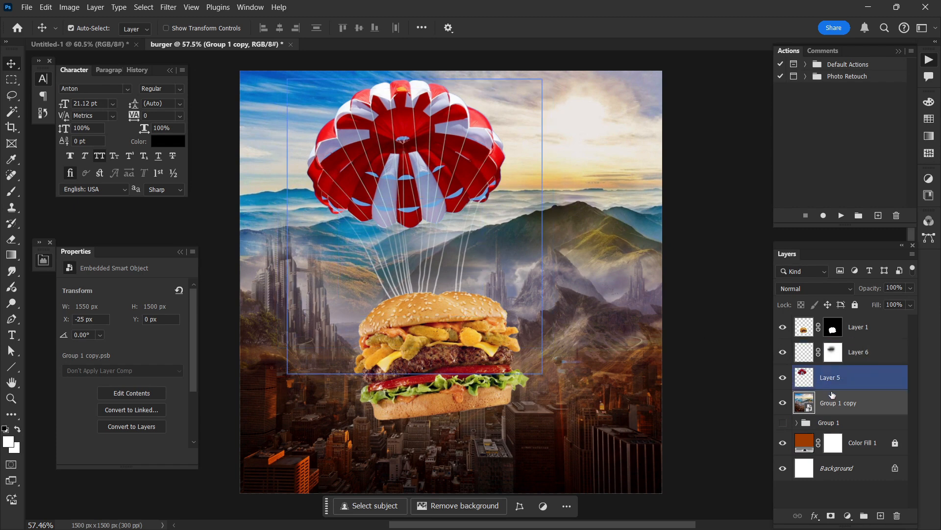
double_click(842, 404)
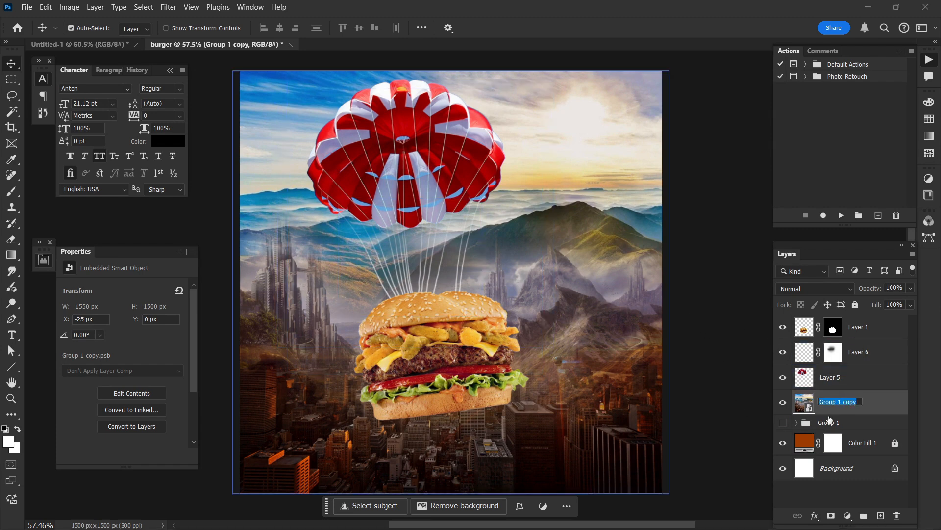
type("bg")
key("Return")
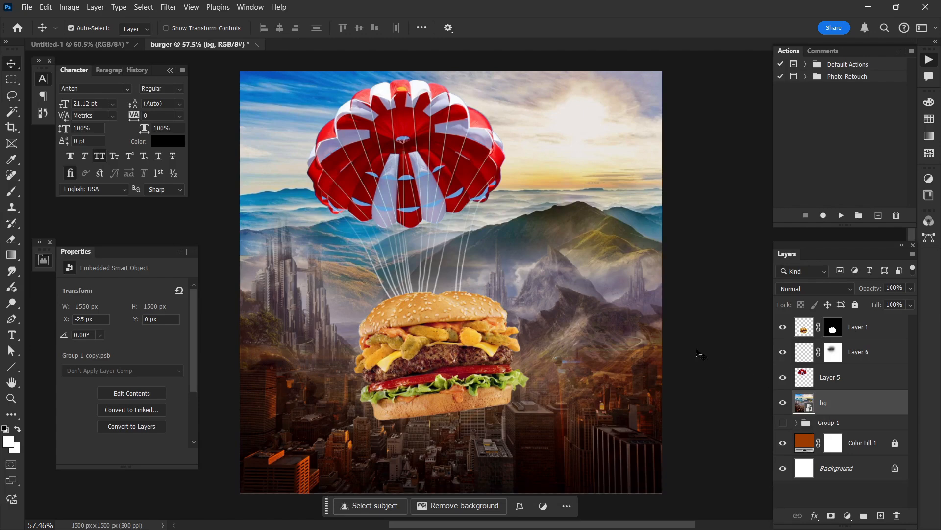
Step: Start the Camera Raw Filter on bg and set Contrast +13, Highlights -23, Shadows -66 and Whites +11
left_click_drag(647, 290, 640, 290)
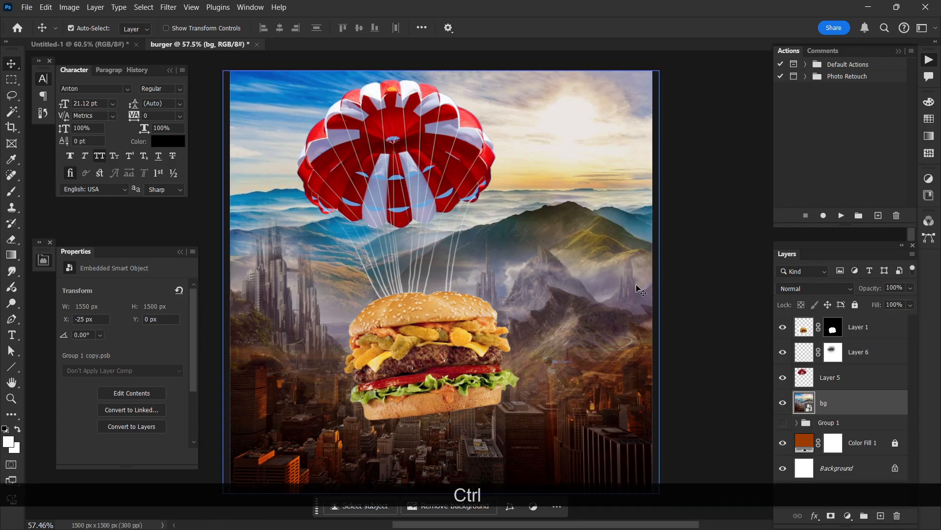
left_click(149, 10)
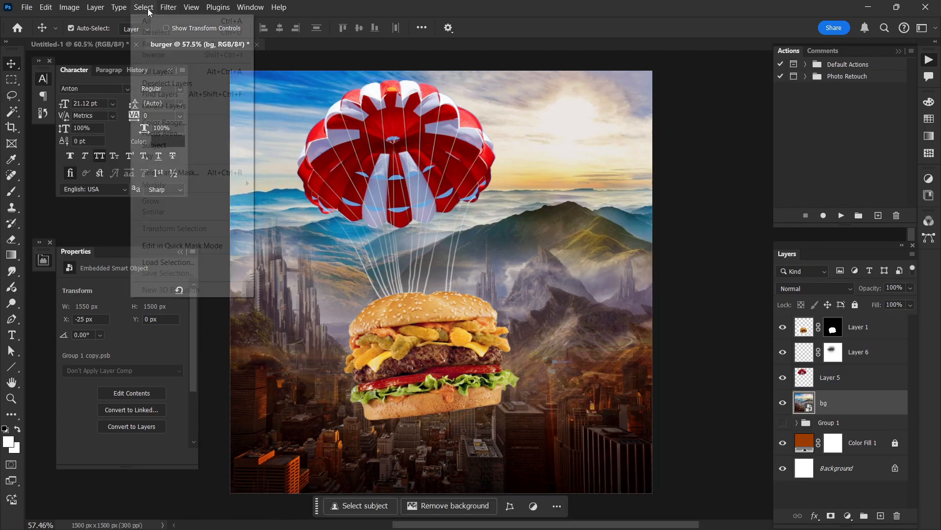
left_click(168, 7)
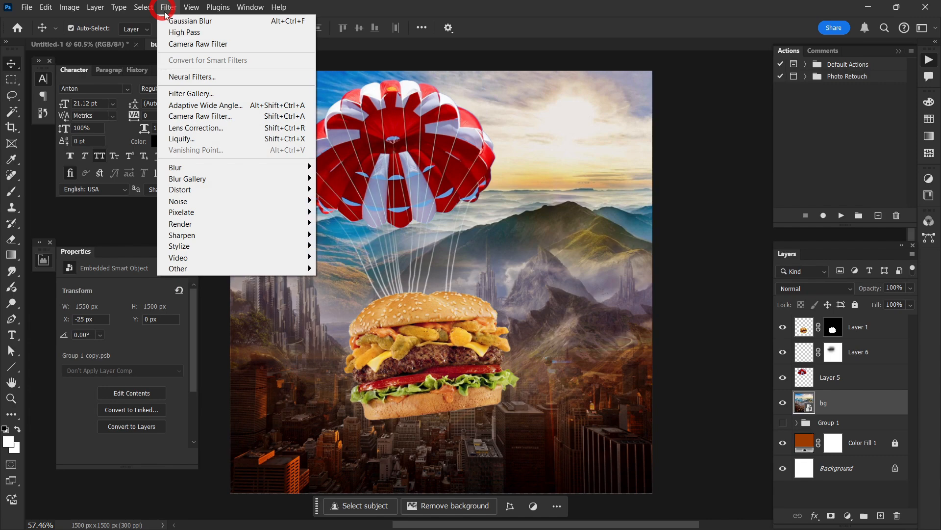
left_click(191, 121)
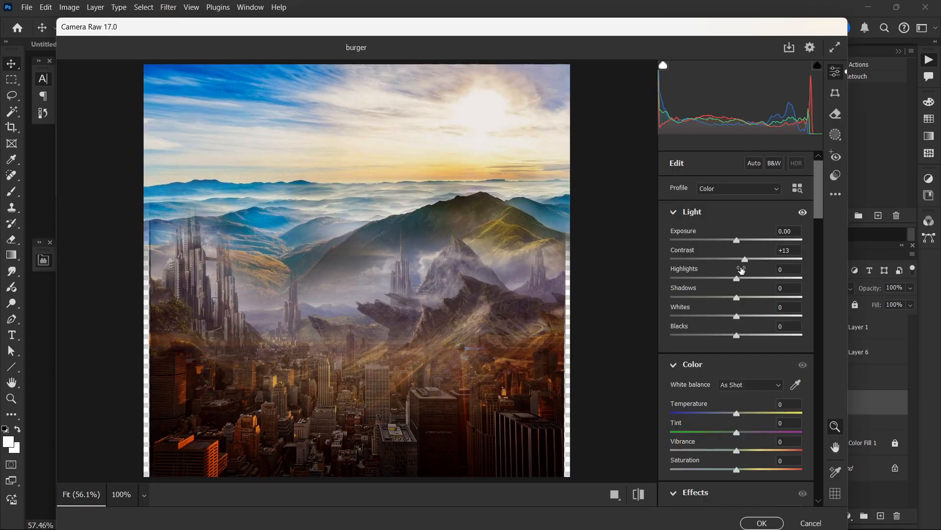
left_click_drag(738, 281, 696, 300)
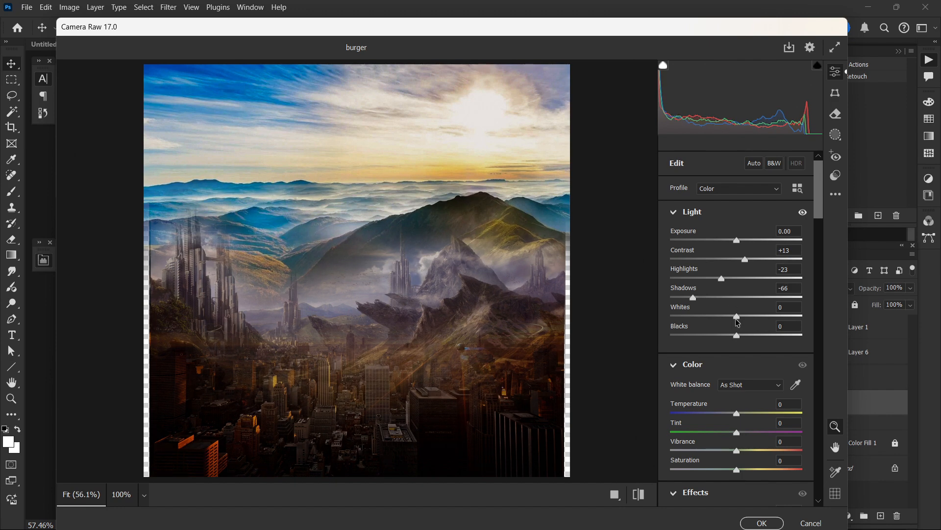
left_click_drag(737, 317, 744, 318)
Step: Set the Camera Raw Temperature to +9, Vibrance to +12 and Clarity to +14 for the bg layer
scroll(740, 343, "down", 3)
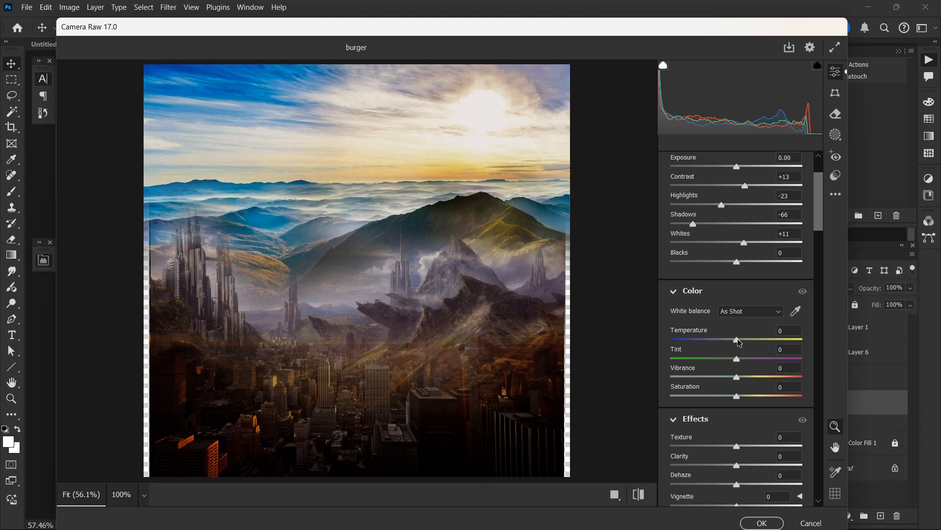
left_click_drag(740, 342, 744, 342)
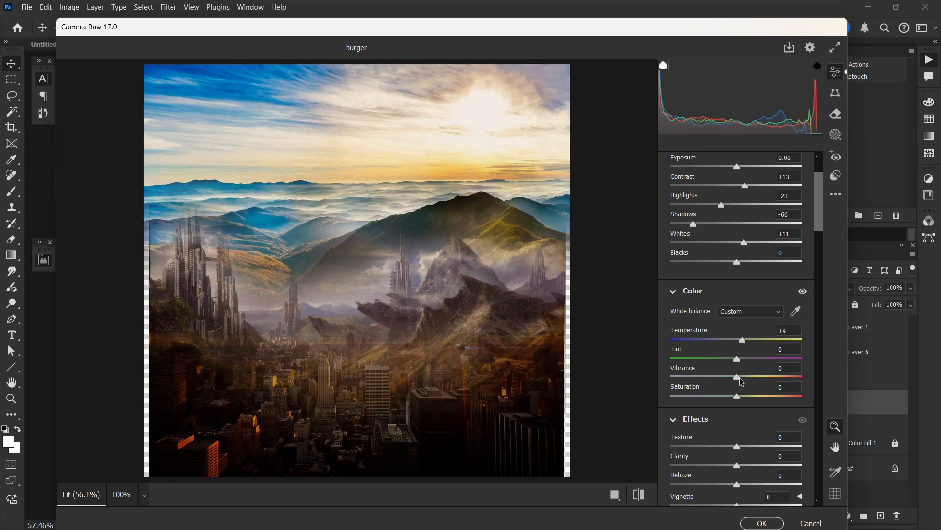
left_click_drag(738, 378, 745, 377)
scroll(740, 375, "down", 3)
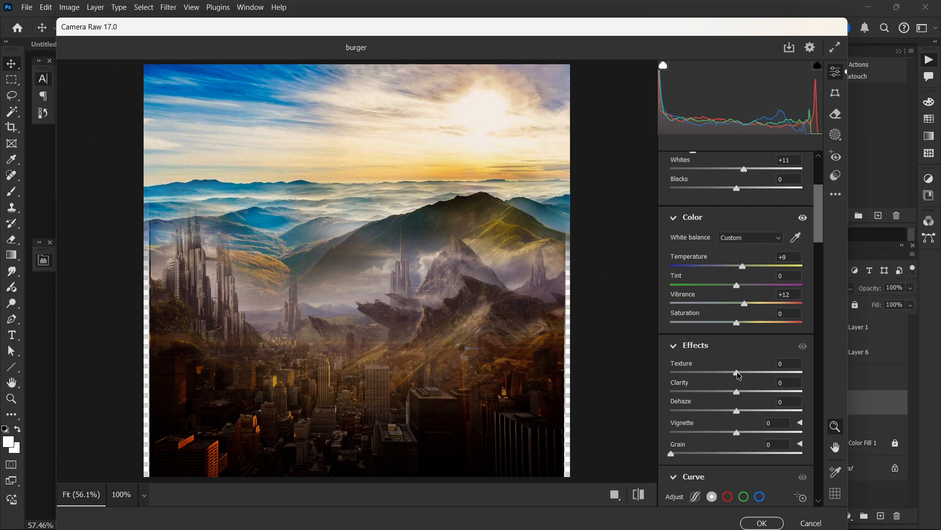
left_click_drag(738, 392, 746, 392)
Step: Set the oranges' Hue to -7 in the Camera Raw Color Mixer and adjust their Saturation slightly
scroll(754, 368, "down", 3)
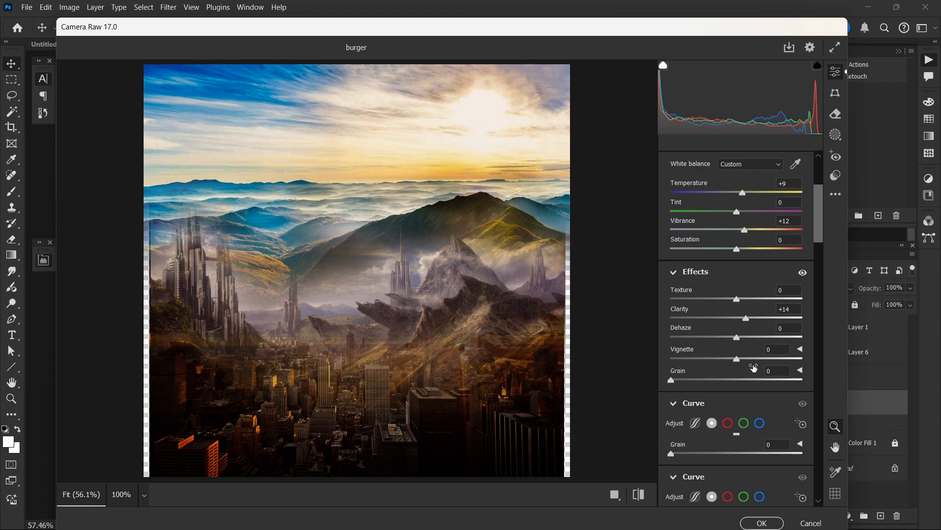
scroll(754, 367, "down", 5)
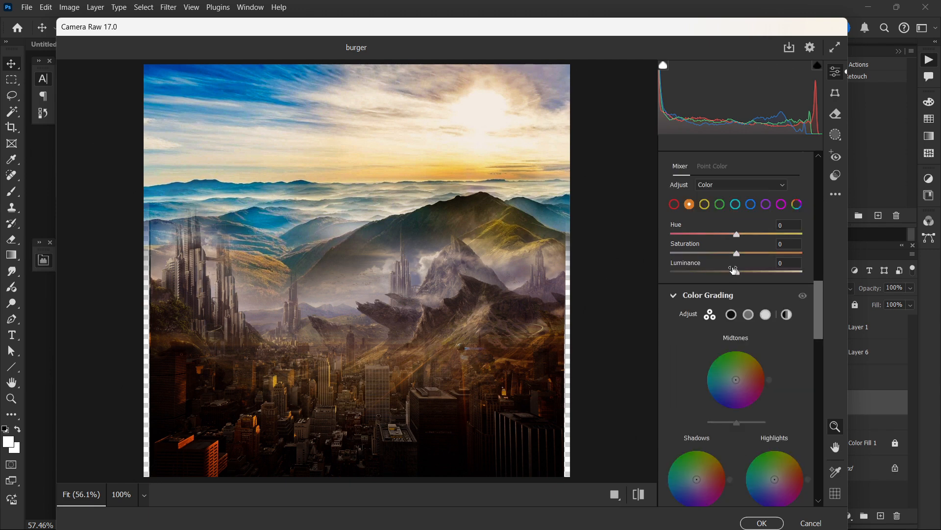
scroll(734, 270, "up", 3)
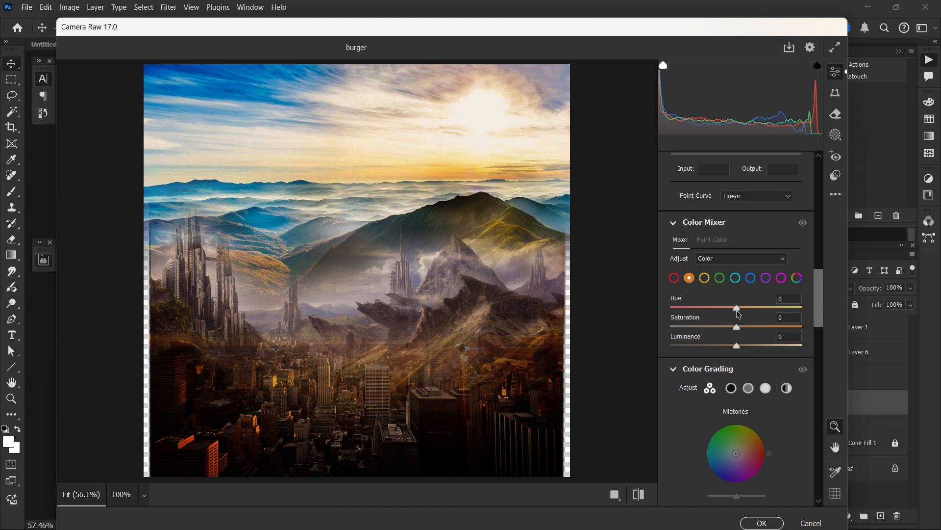
left_click_drag(738, 309, 733, 309)
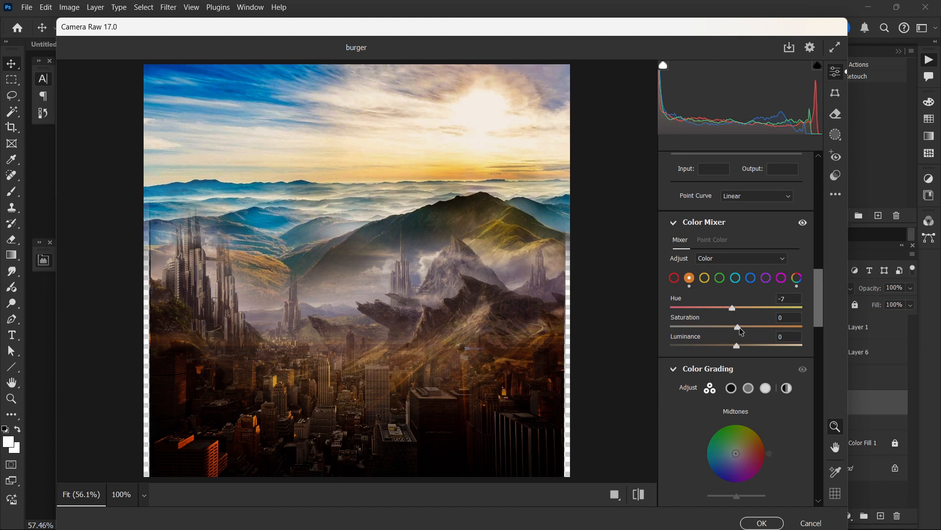
left_click(740, 327)
Step: Set the yellows in the Color Mixer to Hue +19, Saturation -8 and Luminance +15
left_click(705, 278)
left_click_drag(737, 308, 749, 309)
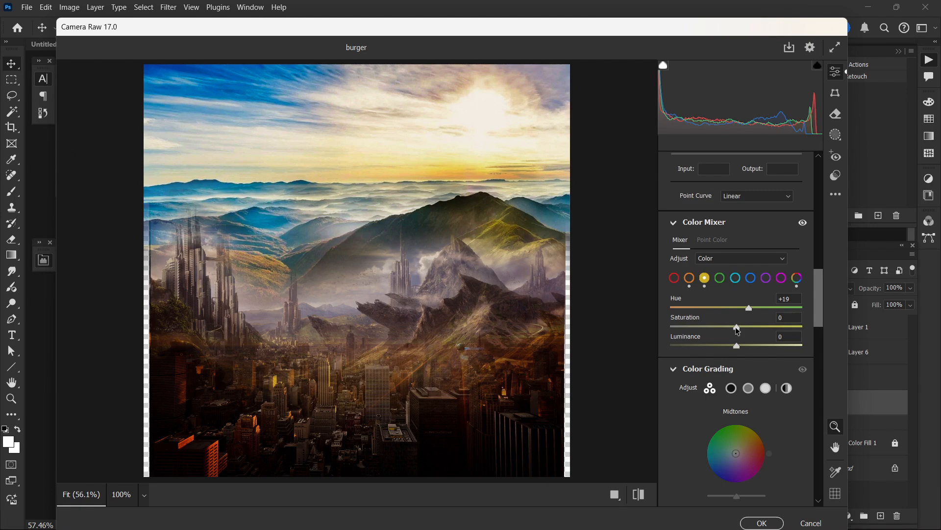
left_click_drag(737, 328, 731, 328)
left_click_drag(737, 347, 747, 346)
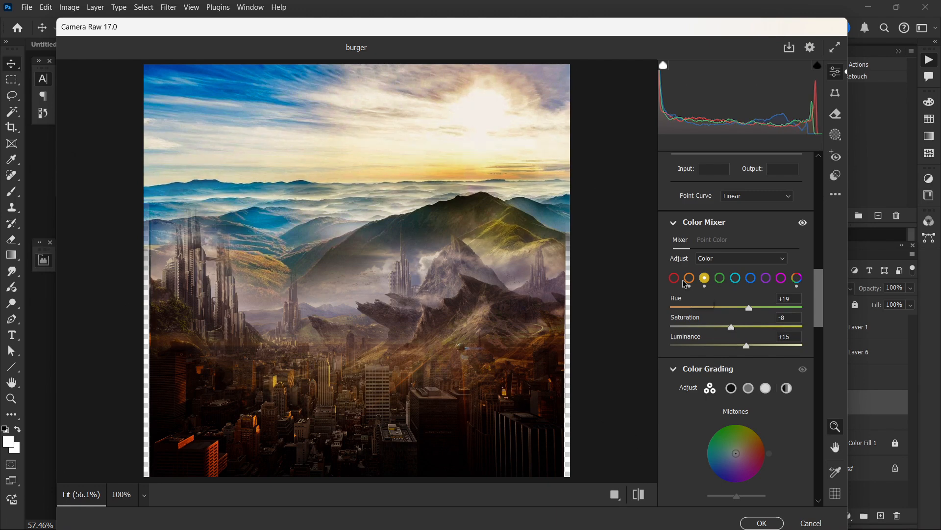
Step: Slightly adjust the reds' Saturation and the greens' Saturation and Hue in the Camera Raw Color Mixer
left_click(675, 278)
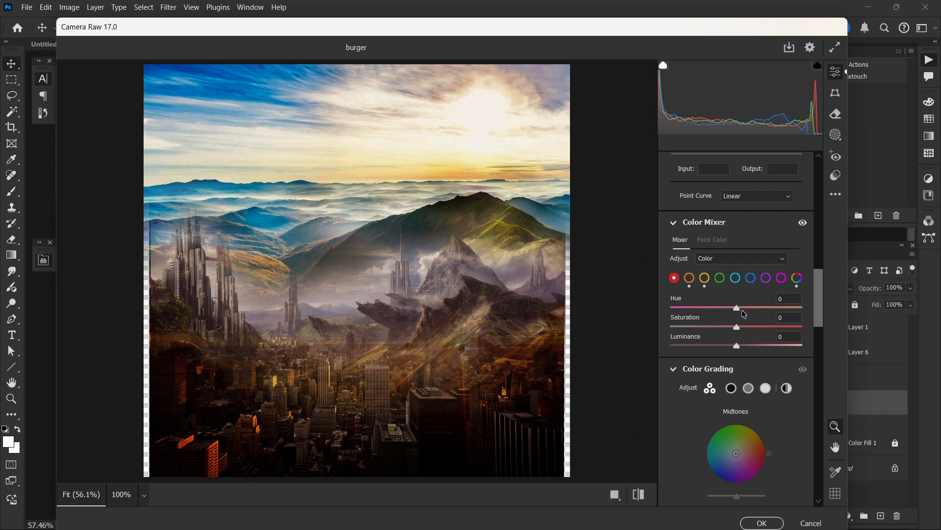
left_click(746, 327)
left_click(720, 278)
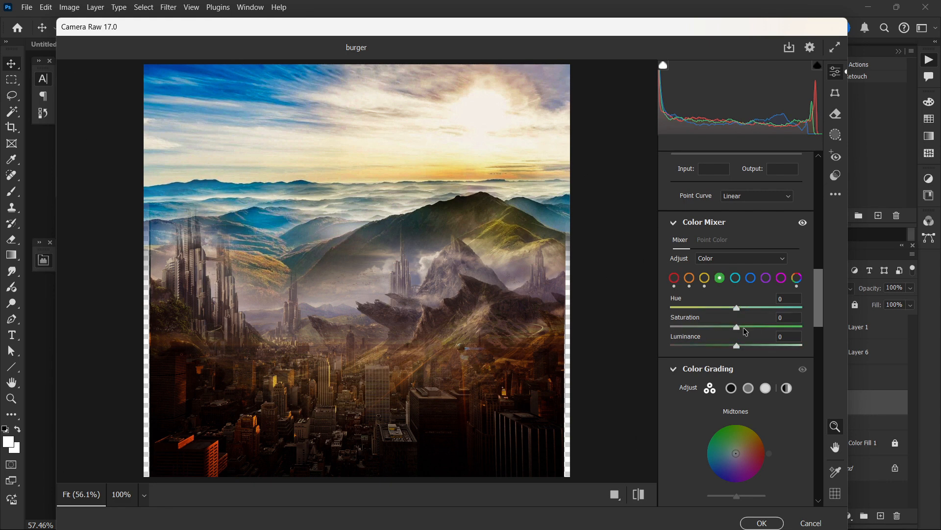
left_click(744, 327)
left_click(737, 308)
Step: Set the Color Mixer aquas to Hue -21 and Saturation +14, and the blues to Hue +23 and Saturation -25
left_click(736, 278)
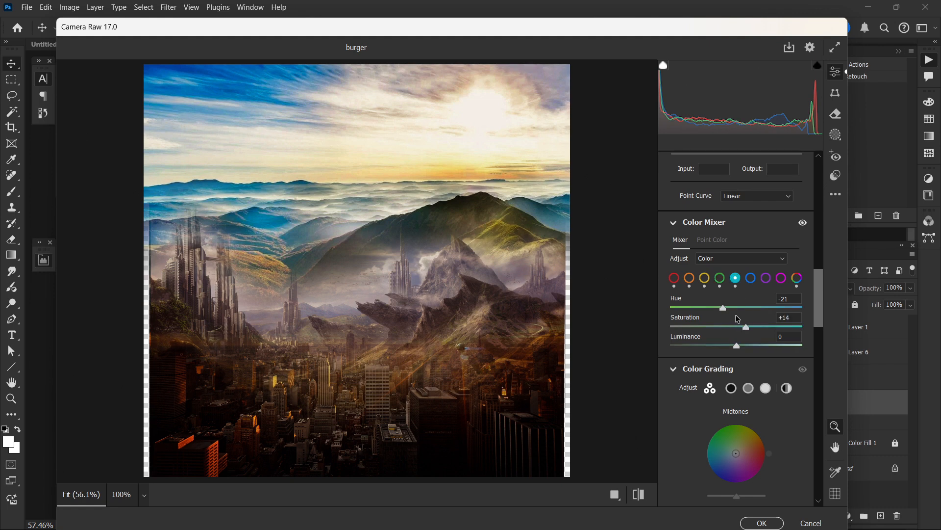
left_click(750, 278)
left_click_drag(737, 308, 720, 327)
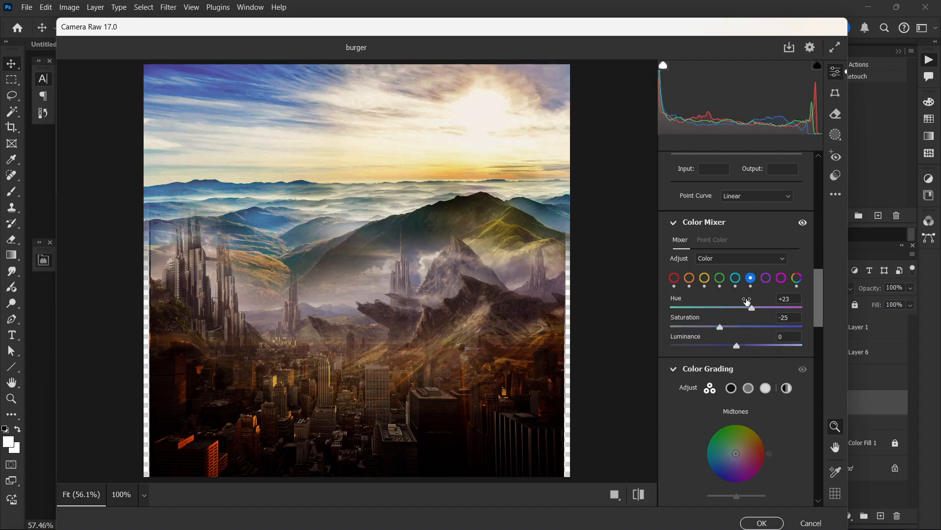
Step: In Color Grading, set the midtones' luminance to -28 and the highlights' to -24, and lower the shadows' luminance slightly
left_click_drag(818, 322, 818, 322)
scroll(819, 322, "down", 5)
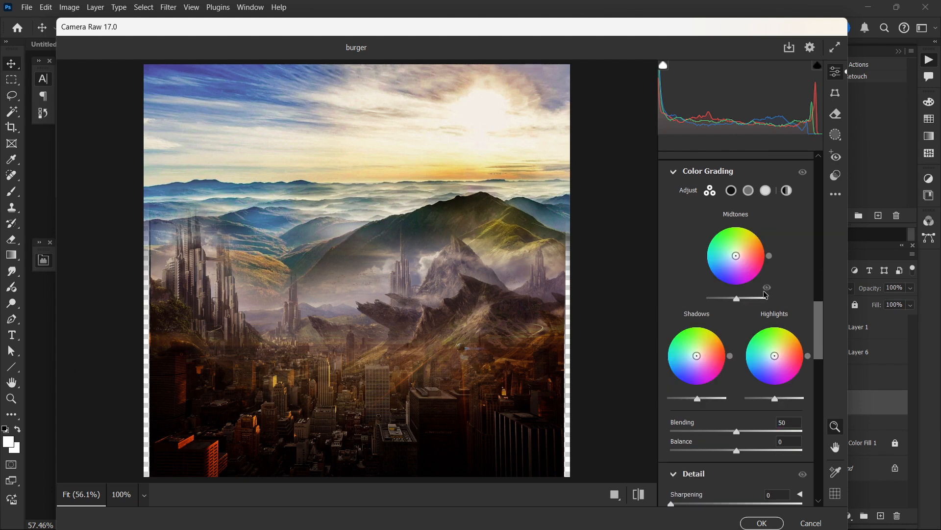
left_click_drag(737, 299, 728, 299)
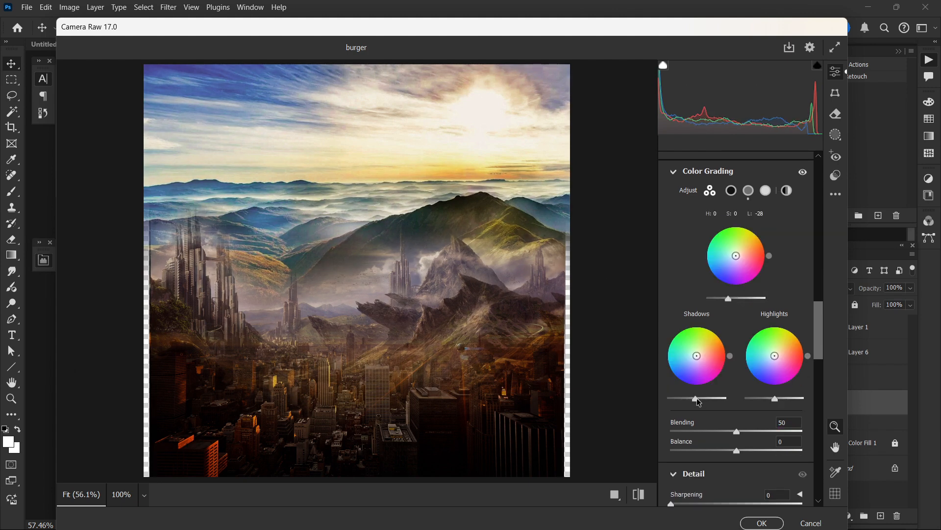
left_click_drag(699, 402, 692, 402)
left_click_drag(775, 398, 768, 399)
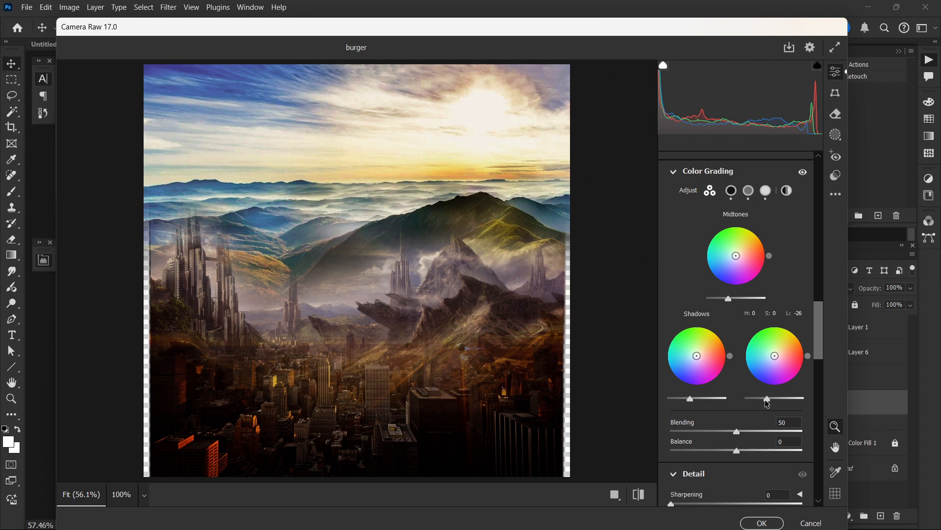
Step: Set the Optics Vignette to -43 and apply the Camera Raw Filter to the bg layer
scroll(750, 378, "down", 3)
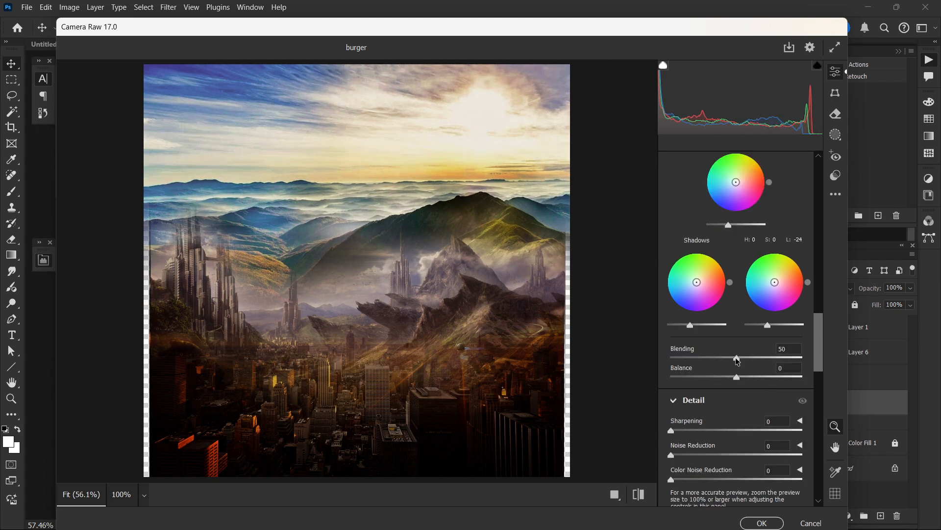
scroll(731, 368, "down", 3)
scroll(694, 361, "down", 3)
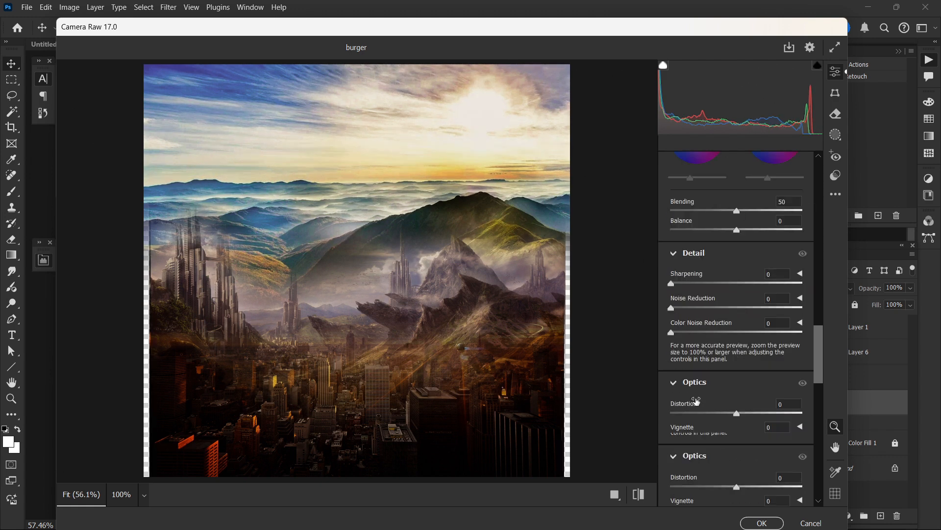
scroll(751, 431, "down", 3)
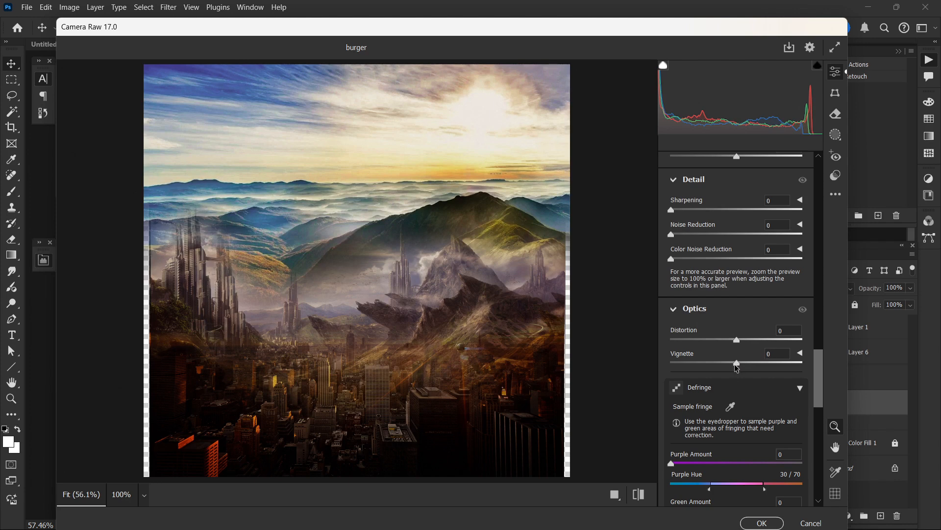
left_click_drag(737, 368, 713, 367)
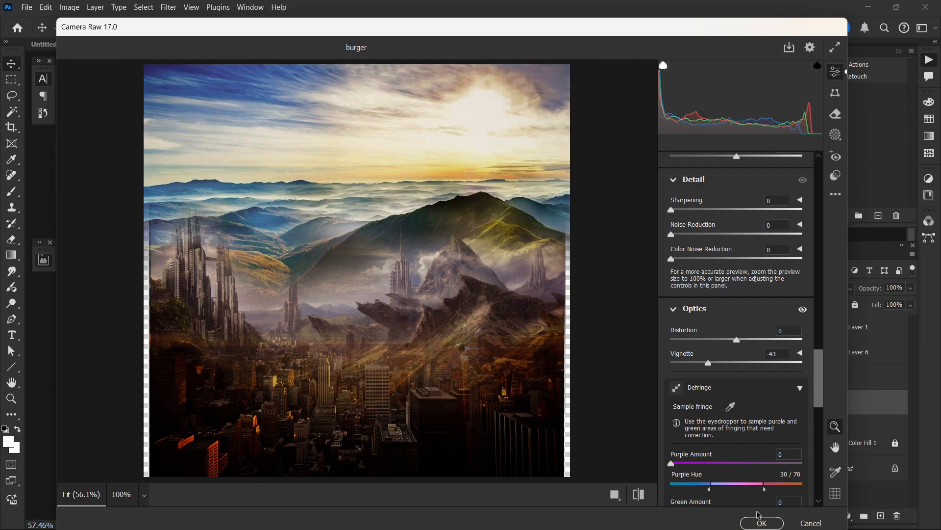
left_click(761, 523)
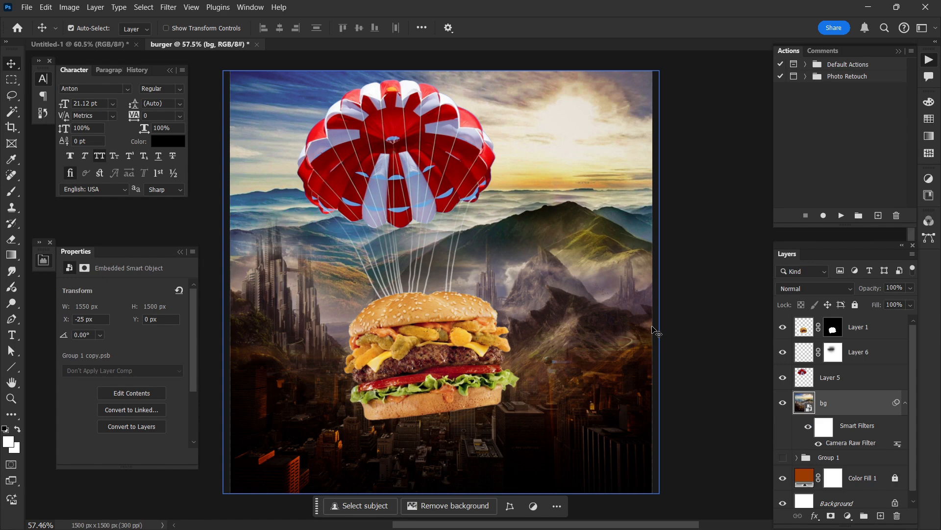
Step: Convert the burger layer, Layer 1, to a smart object
scroll(450, 348, "up", 2)
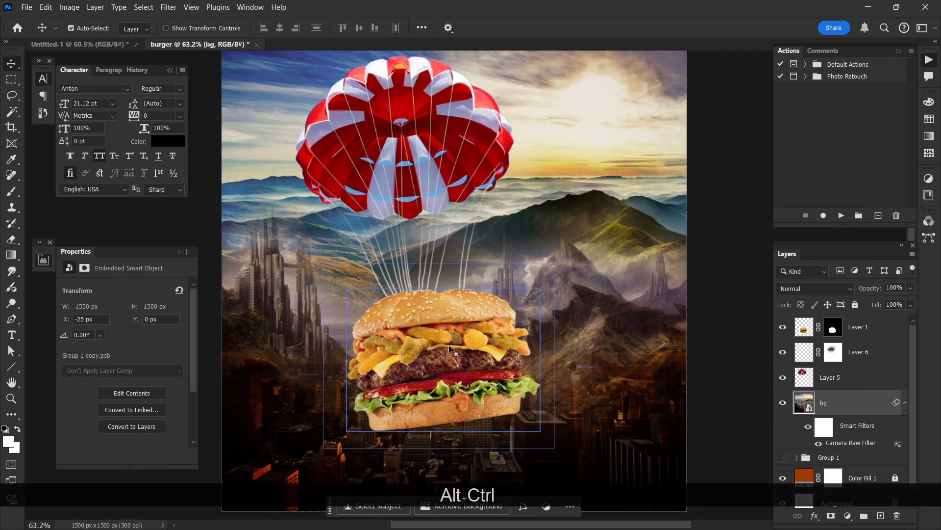
left_click(459, 338)
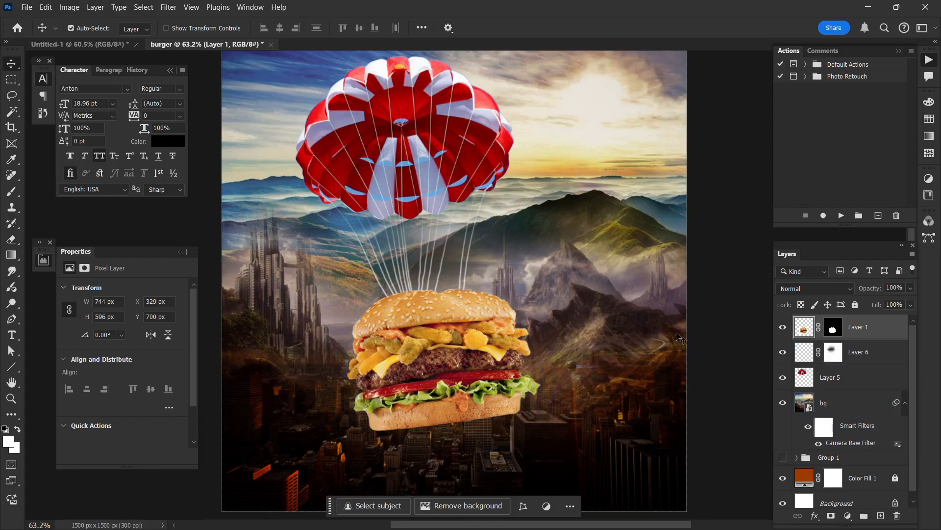
scroll(555, 338, "up", 1)
right_click(881, 329)
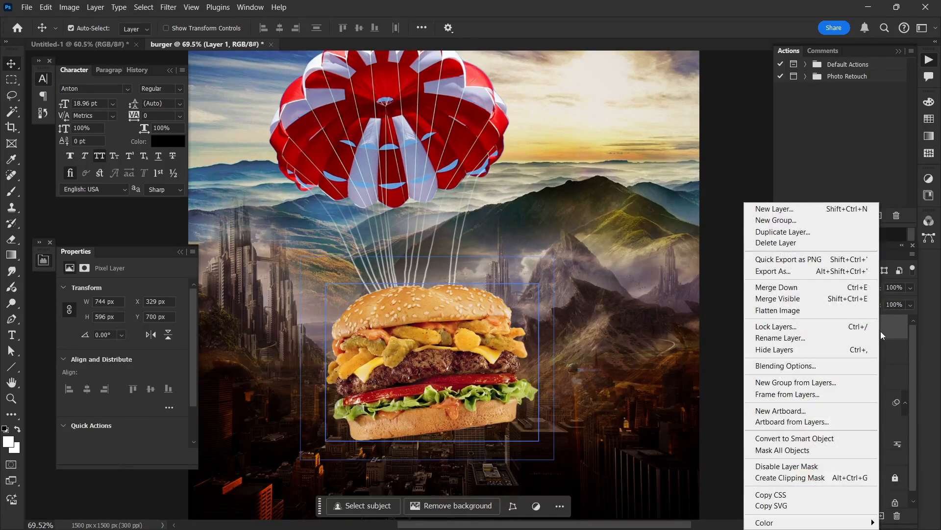
left_click(815, 439)
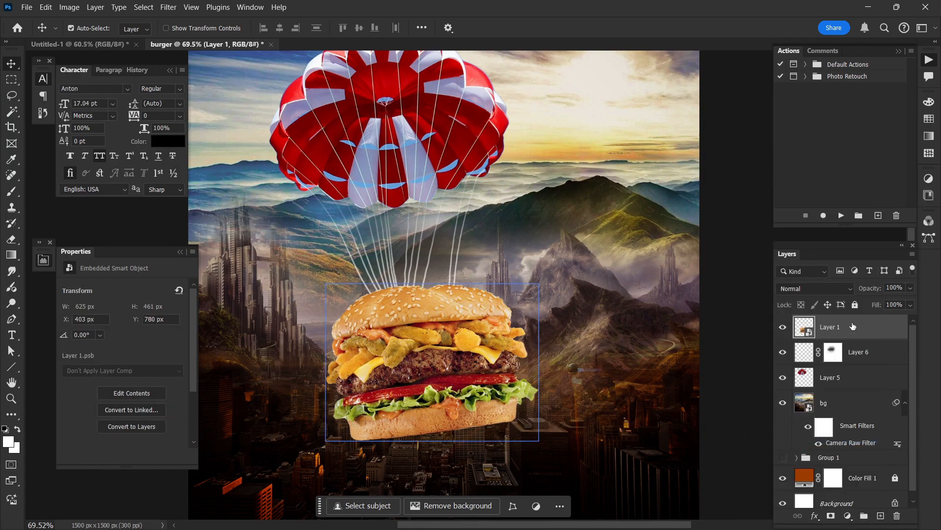
Step: Add an Exposure adjustment layer above the burger with Exposure -4.60 and clip it to Layer 1
scroll(739, 311, "left", 2)
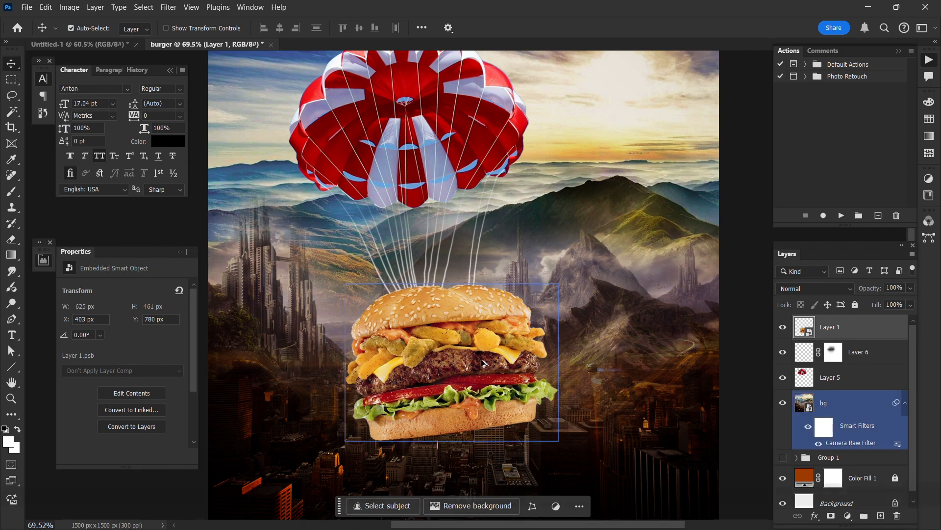
scroll(489, 363, "up", 3)
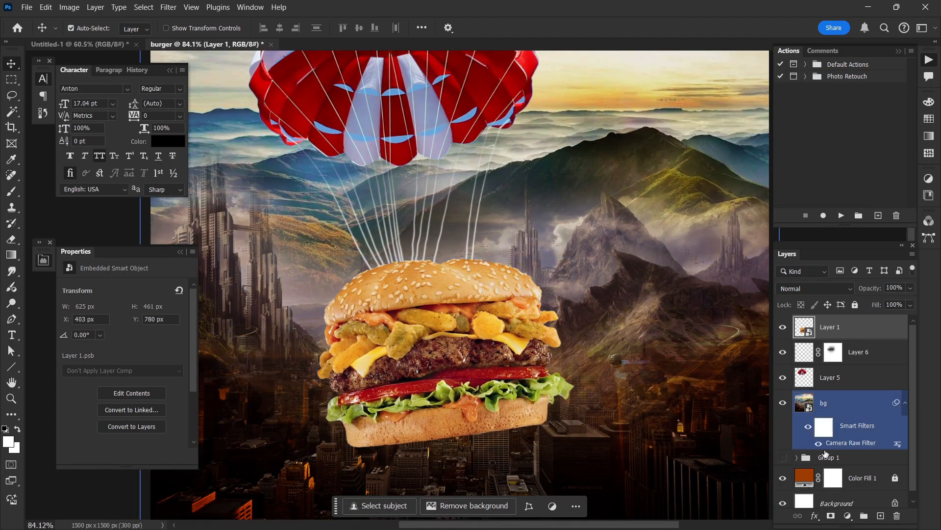
left_click(848, 515)
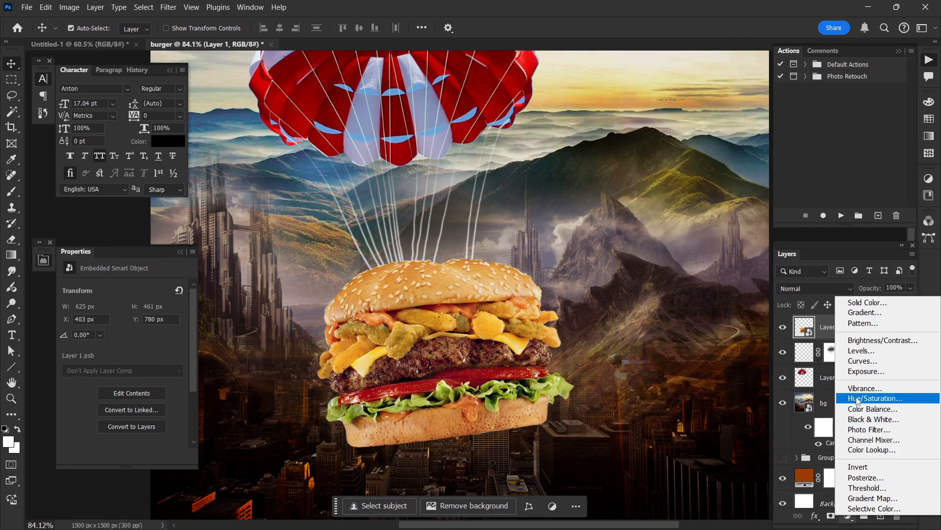
left_click(858, 372)
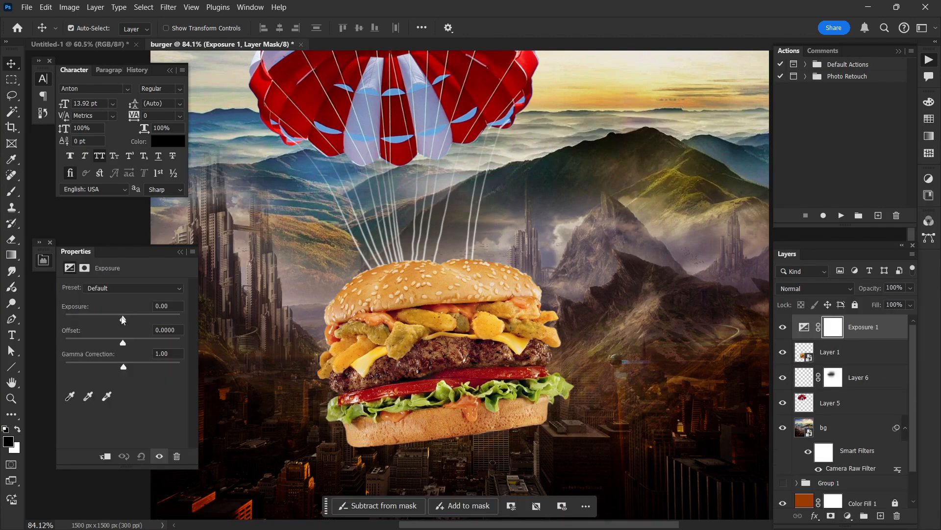
left_click_drag(108, 321, 88, 320)
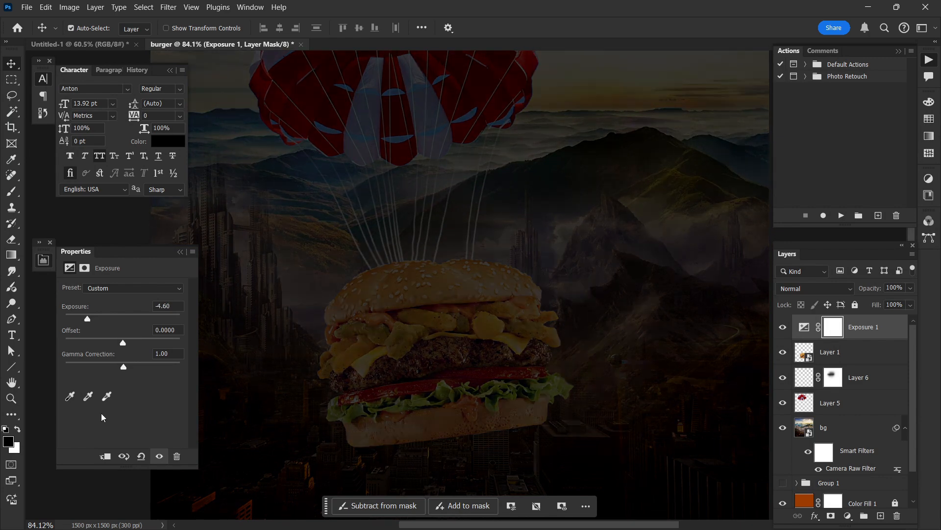
left_click(106, 455)
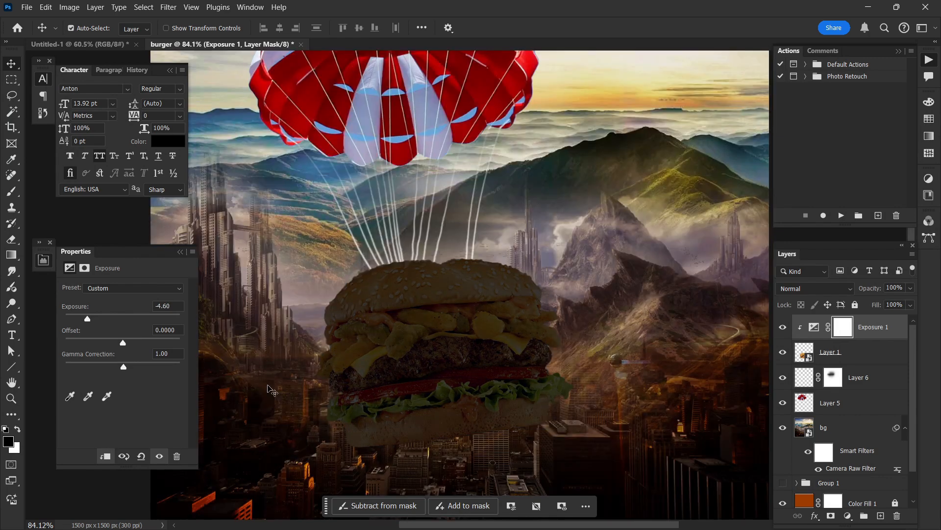
Step: Invert the Exposure adjustment's layer mask to black
left_click(839, 327)
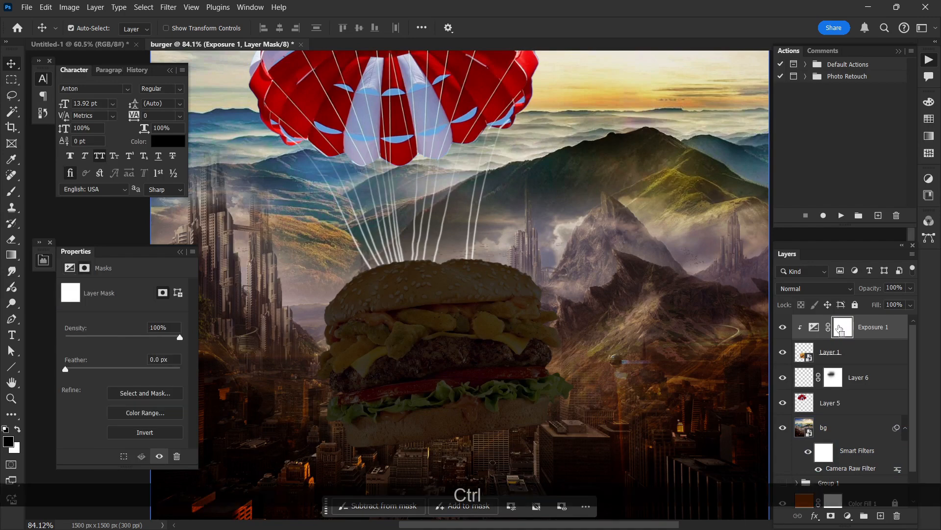
key("ctrl+i")
scroll(451, 172, "down", 1)
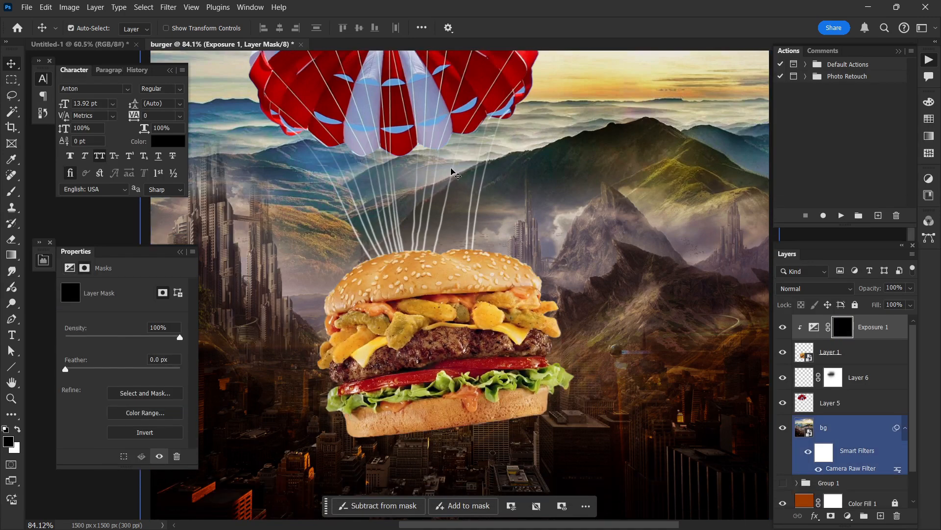
Step: Paint white on the Exposure mask with a soft brush at 33% flow to darken the burger's lower bun and lettuce edge
left_click(11, 191)
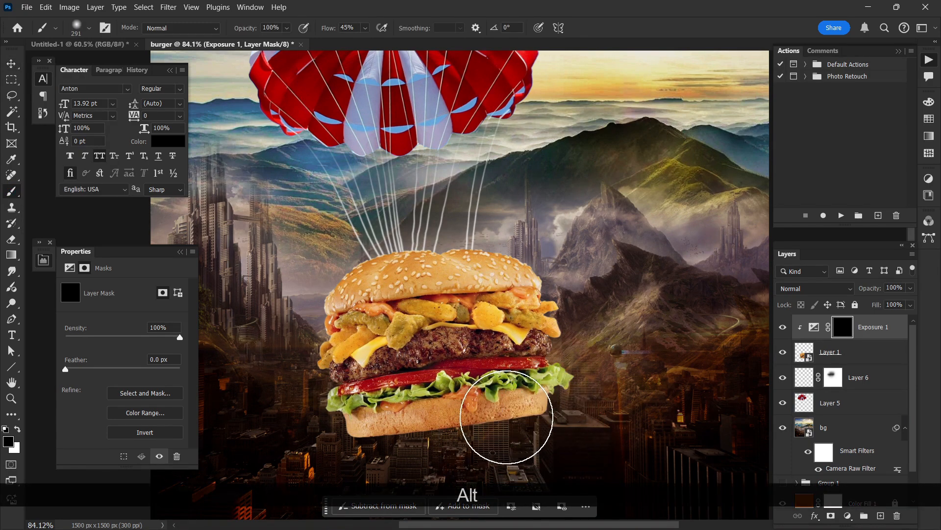
scroll(502, 410, "down", 3)
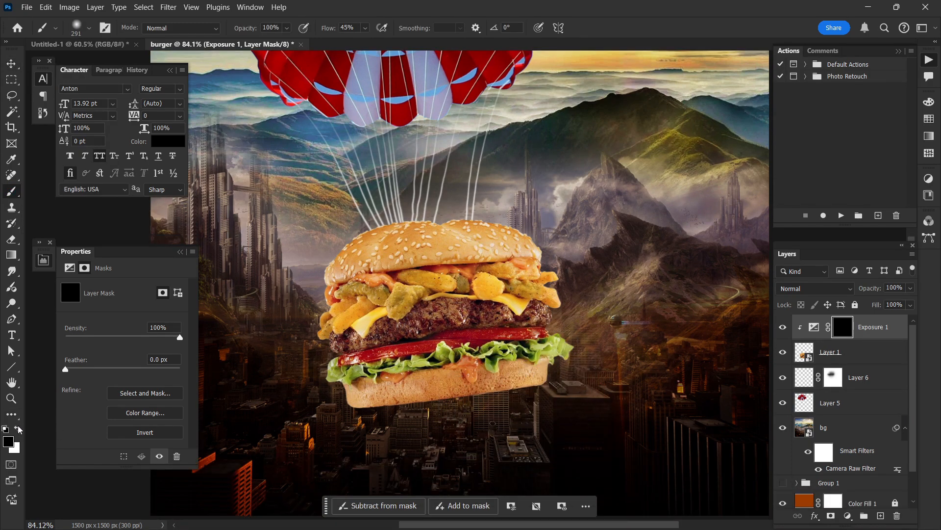
scroll(564, 362, "down", 2)
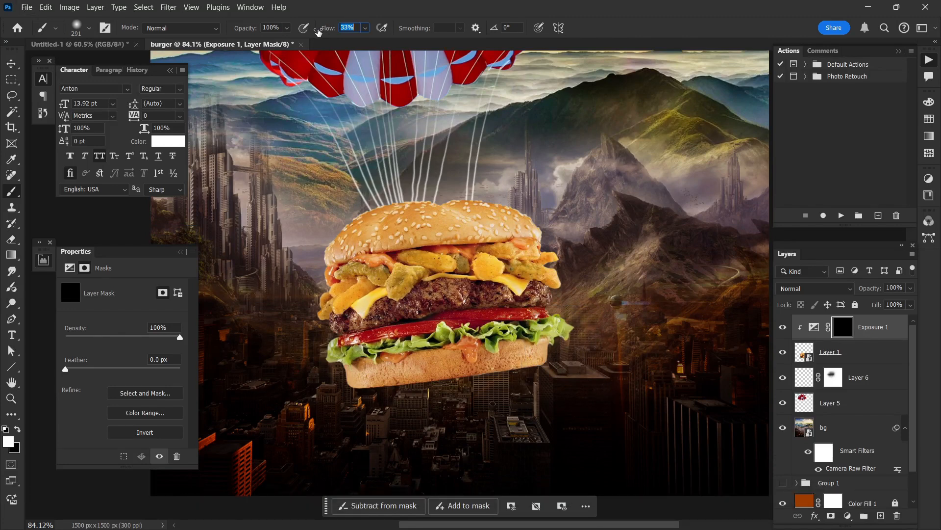
left_click(349, 429)
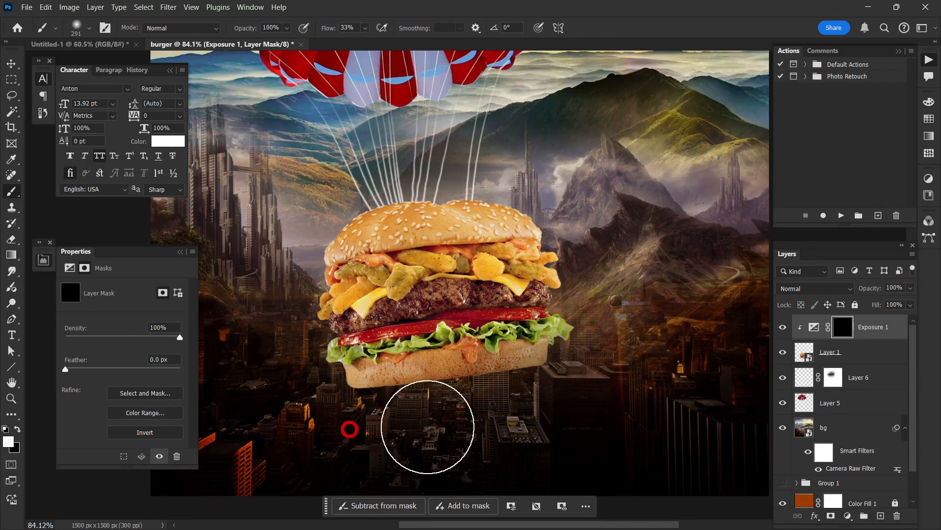
mouse_move(428, 427)
left_mouse_down()
mouse_move(417, 427)
mouse_move(518, 373)
left_mouse_up()
scroll(421, 422, "down", 3)
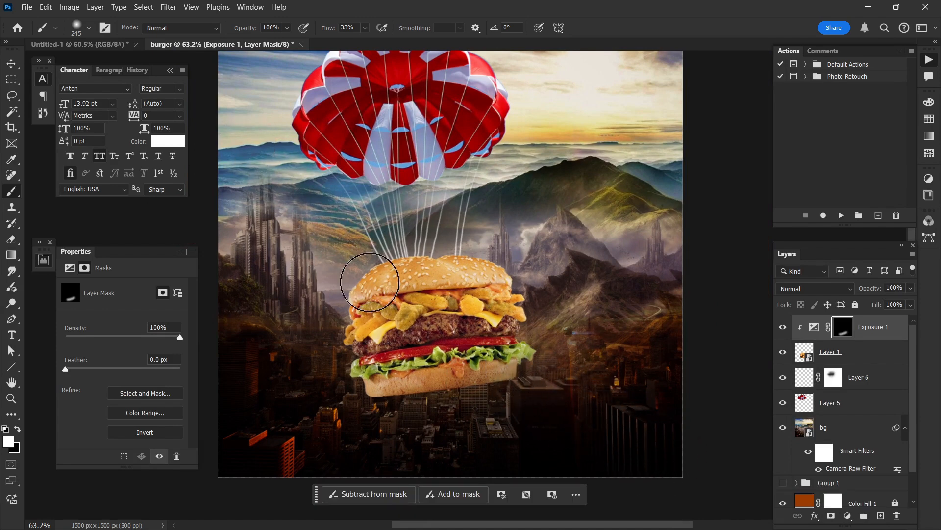
scroll(527, 386, "up", 2)
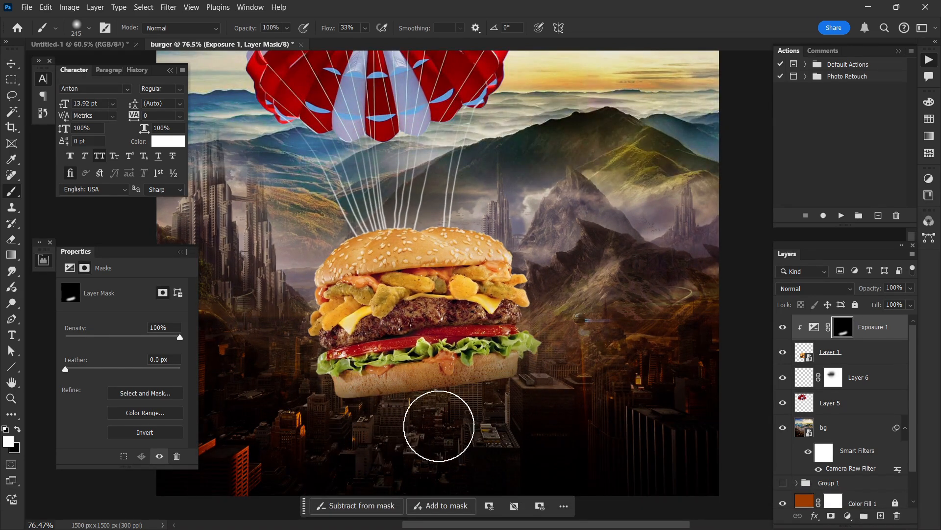
mouse_move(439, 425)
left_mouse_down()
mouse_move(532, 421)
mouse_move(580, 382)
mouse_move(564, 399)
left_mouse_up()
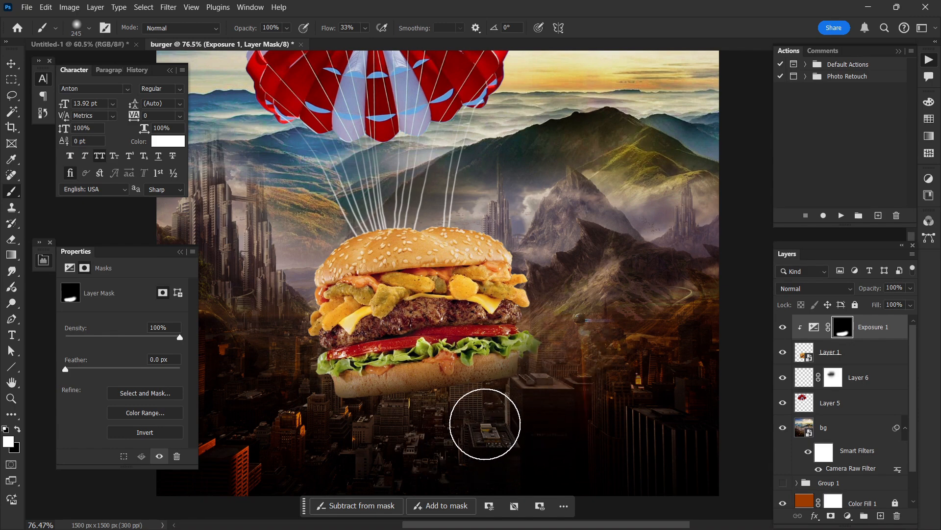
scroll(491, 422, "down", 2)
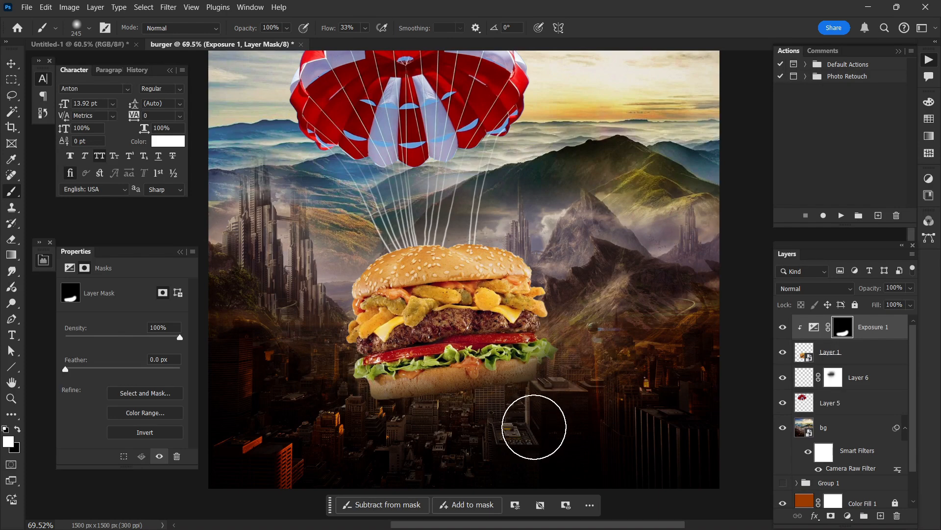
scroll(725, 387, "up", 1)
scroll(664, 384, "down", 1)
scroll(662, 385, "right", 1)
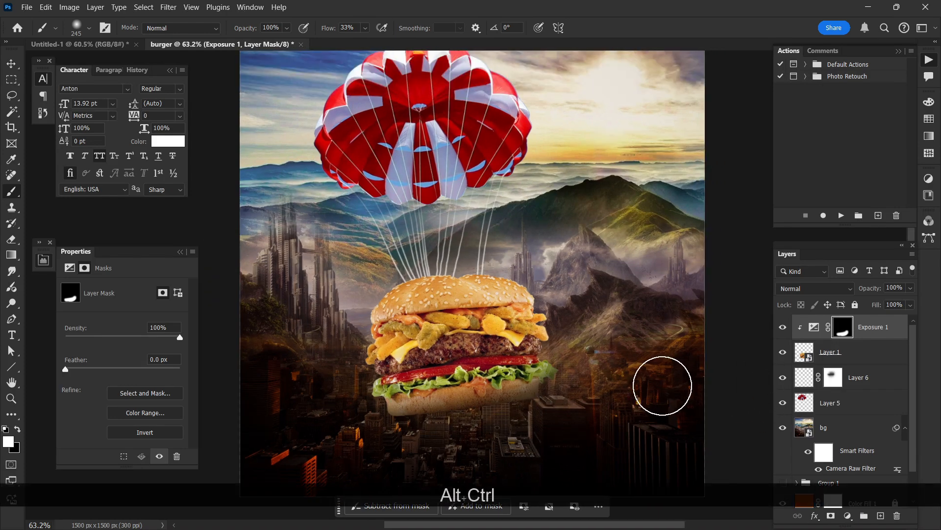
scroll(657, 393, "up", 1)
scroll(654, 394, "down", 3)
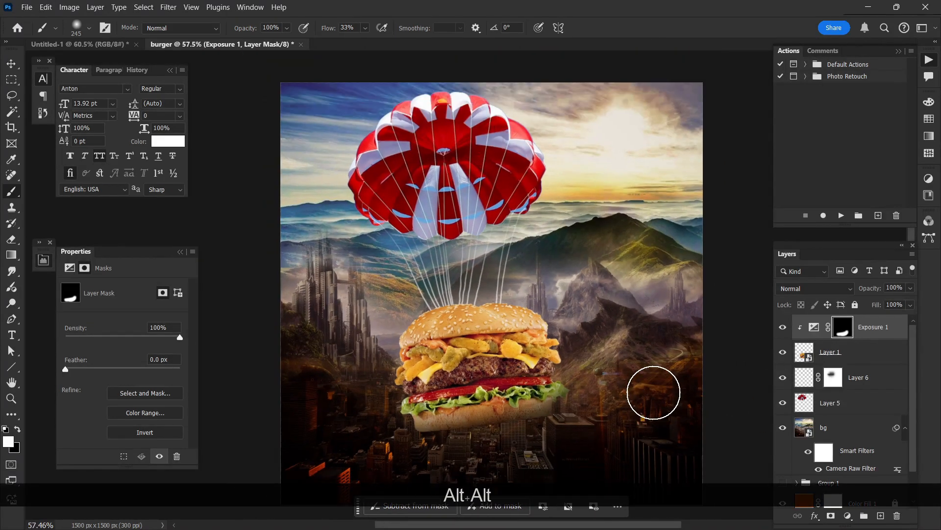
scroll(588, 398, "up", 3)
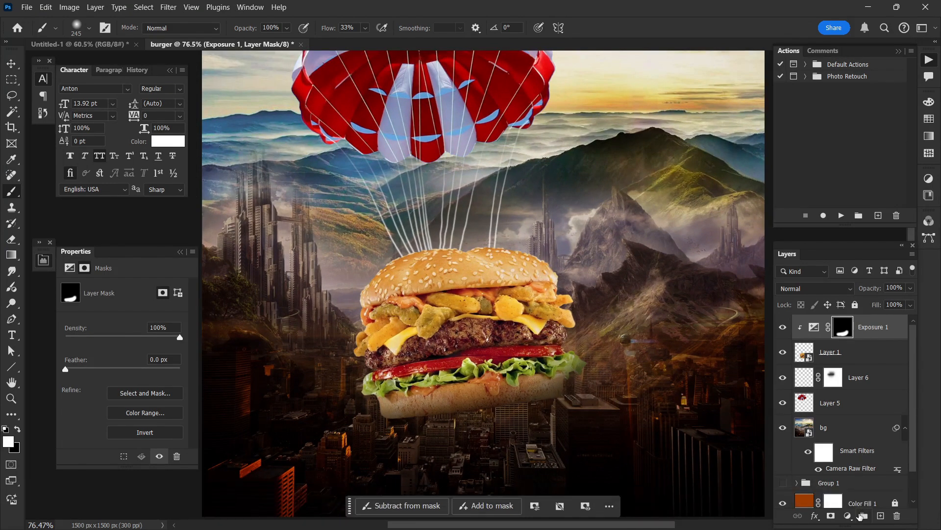
Step: Add a Levels adjustment above Exposure 1 with midtones at 1.50, clipped to the burger, and invert its mask to black
left_click(849, 517)
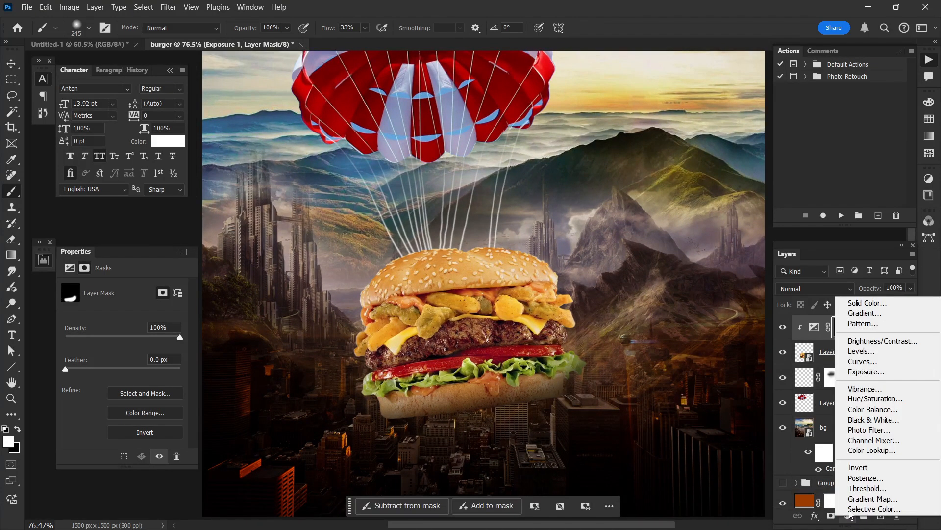
left_click(859, 357)
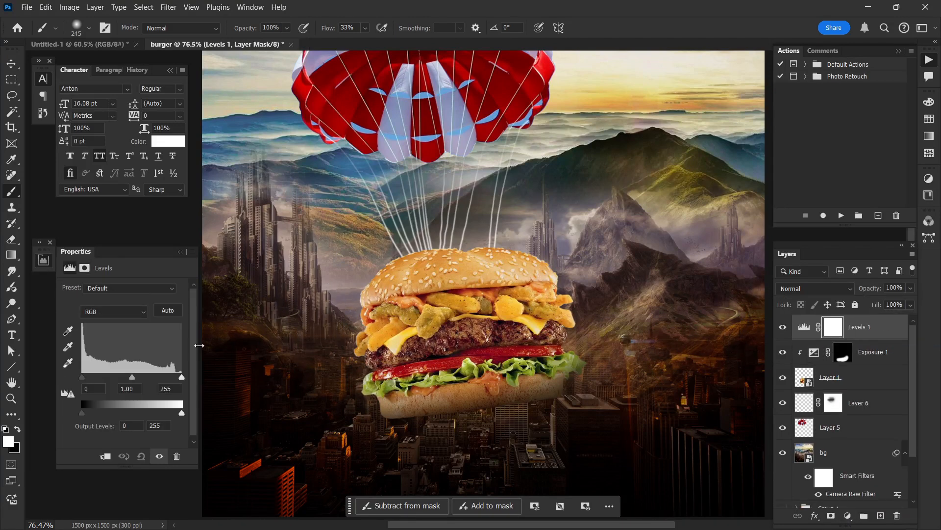
left_click_drag(139, 378, 126, 378)
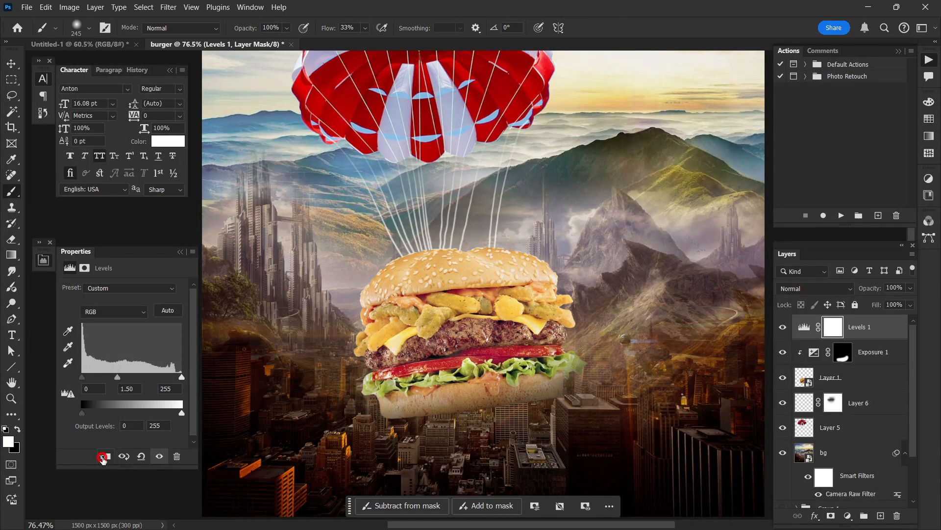
left_click(103, 457)
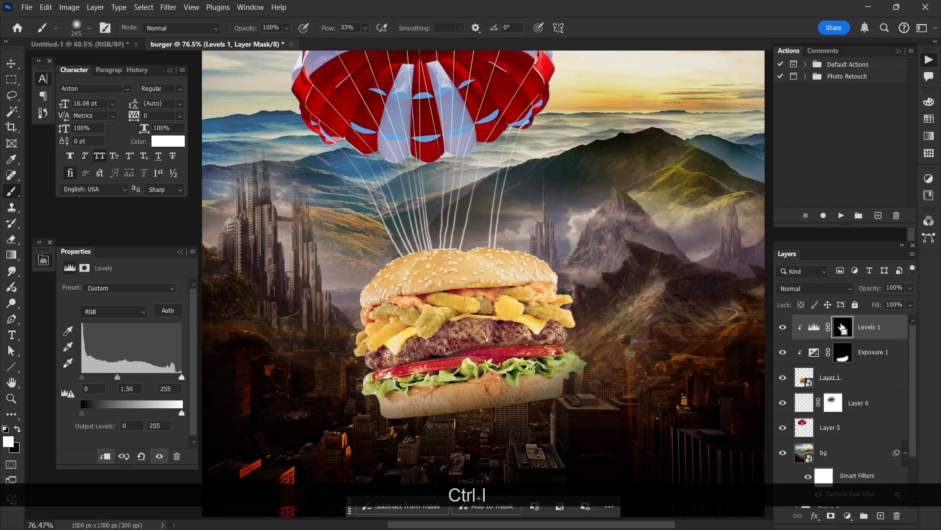
key("ctrl+i")
Step: Paint white on the Levels mask with a soft brush of about 402 px at 33% flow to brighten the burger's upper bun
scroll(415, 246, "up", 1)
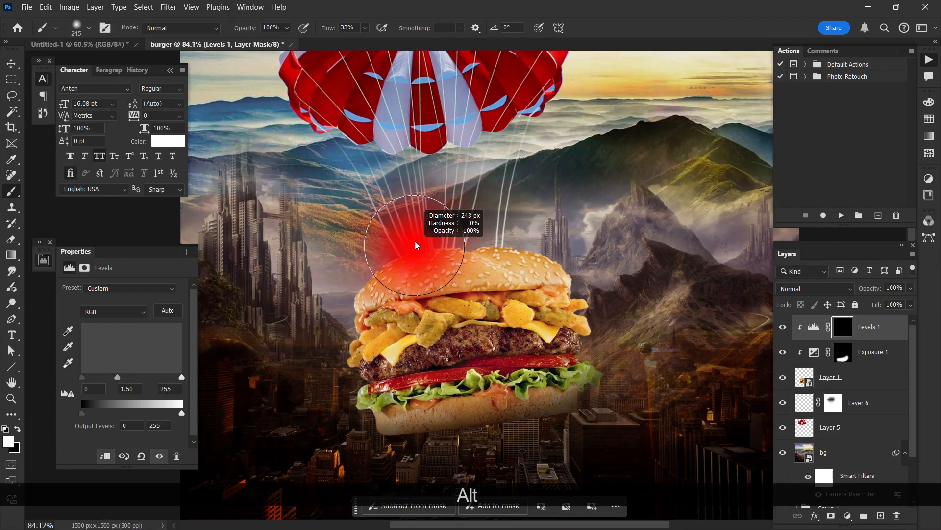
scroll(416, 246, "down", 2)
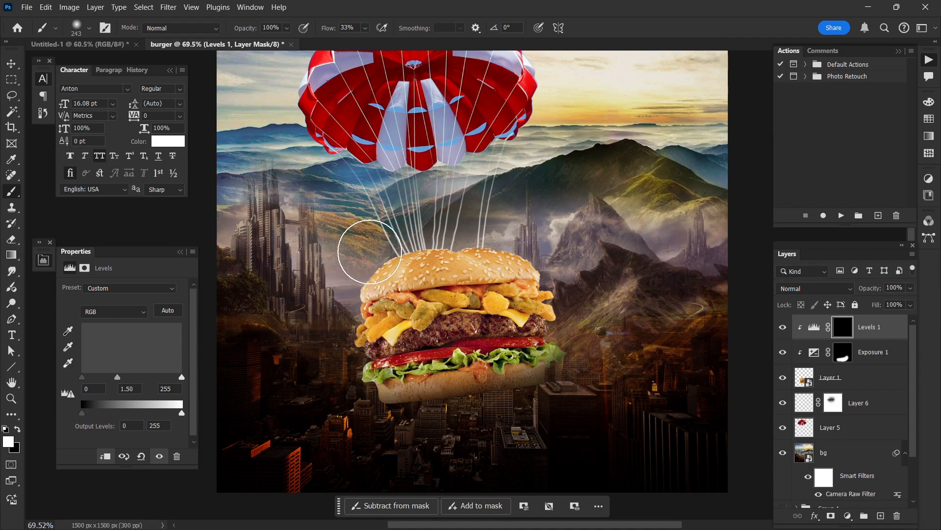
left_click_drag(385, 268, 399, 264, "alt")
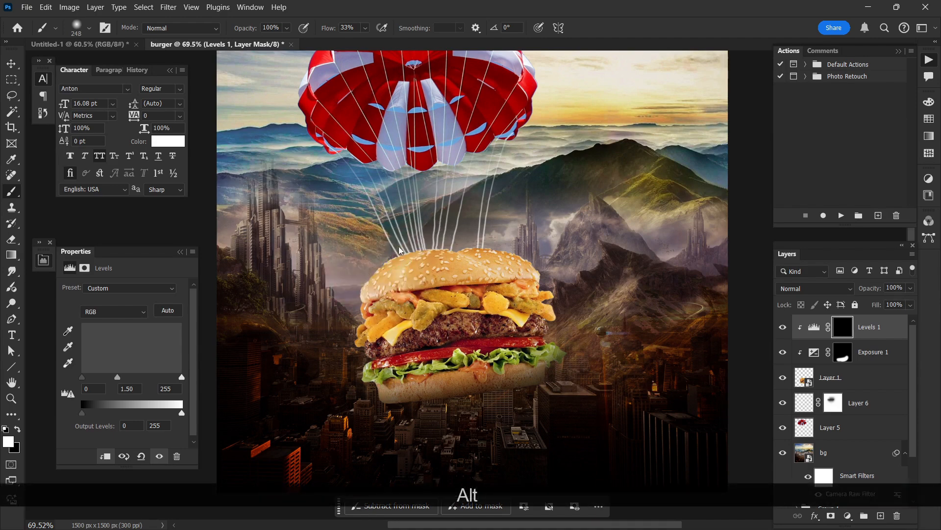
left_click(393, 266)
left_click_drag(311, 229, 338, 230, "alt")
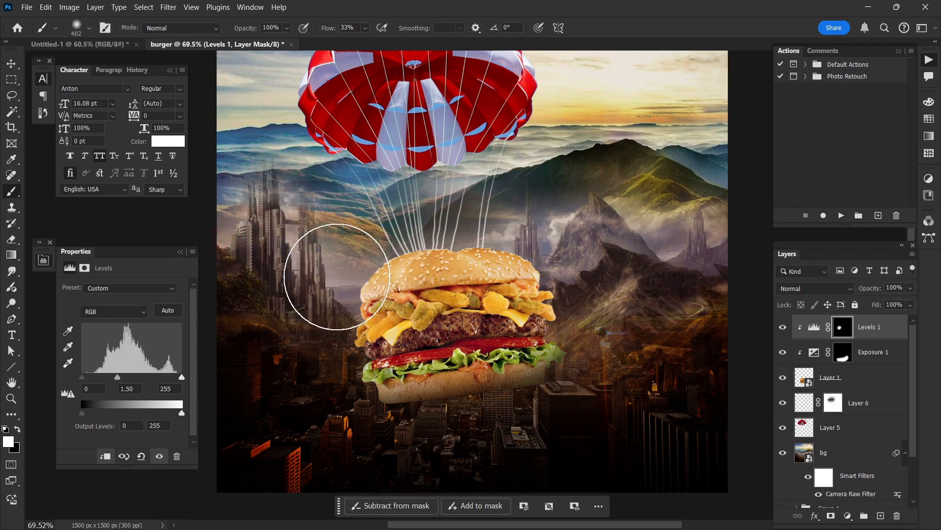
left_click(442, 186)
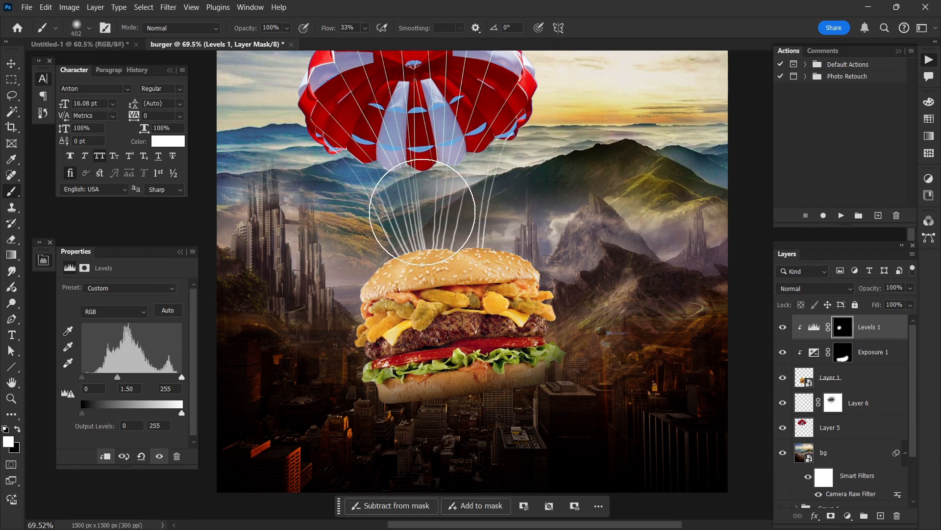
scroll(468, 208, "down", 2)
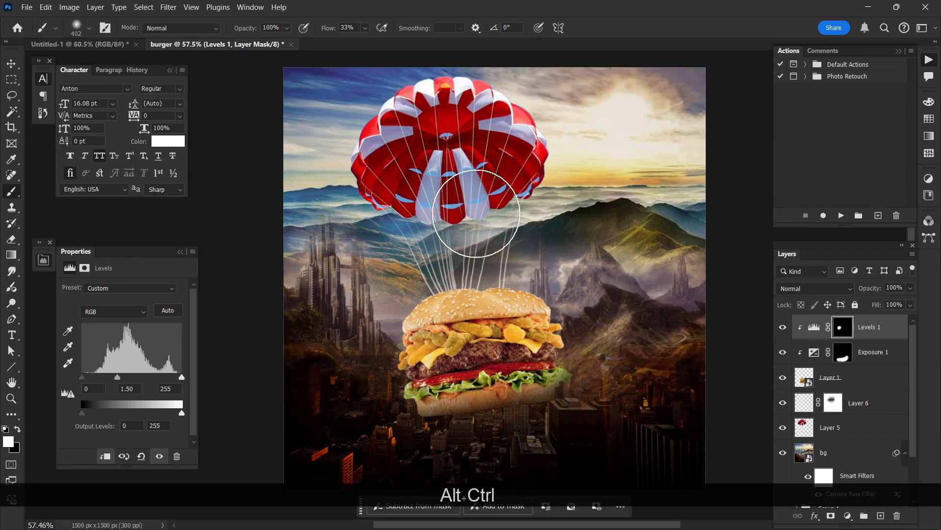
scroll(475, 215, "right", 2)
scroll(470, 239, "up", 1)
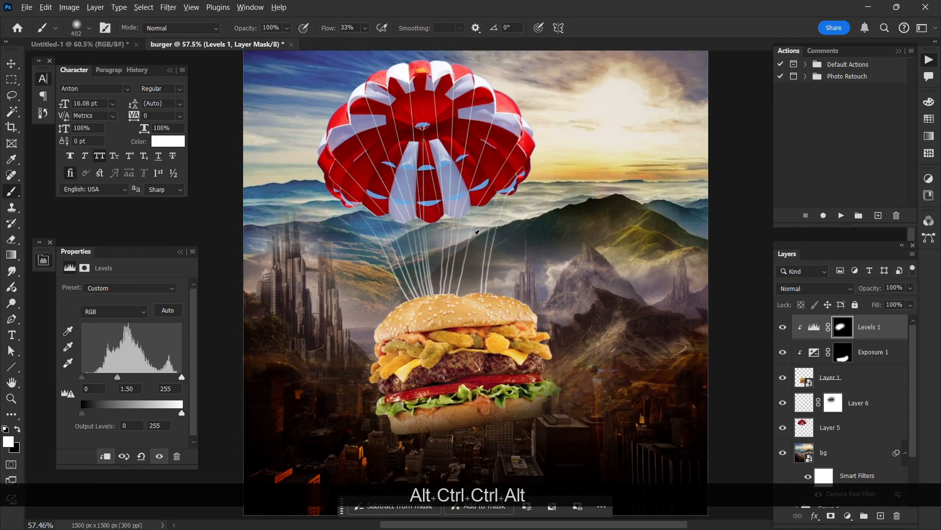
Step: Apply a Camera Raw filter to the burger's Layer 1 with Contrast +22, Highlights -7 and Shadows -10, plus slight further boosts
left_click(11, 65)
scroll(527, 314, "down", 1)
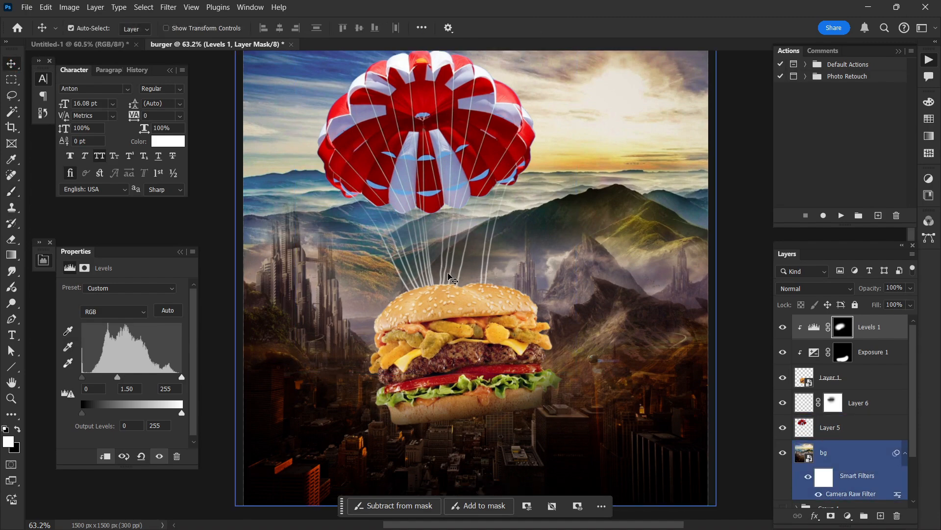
left_click(828, 388)
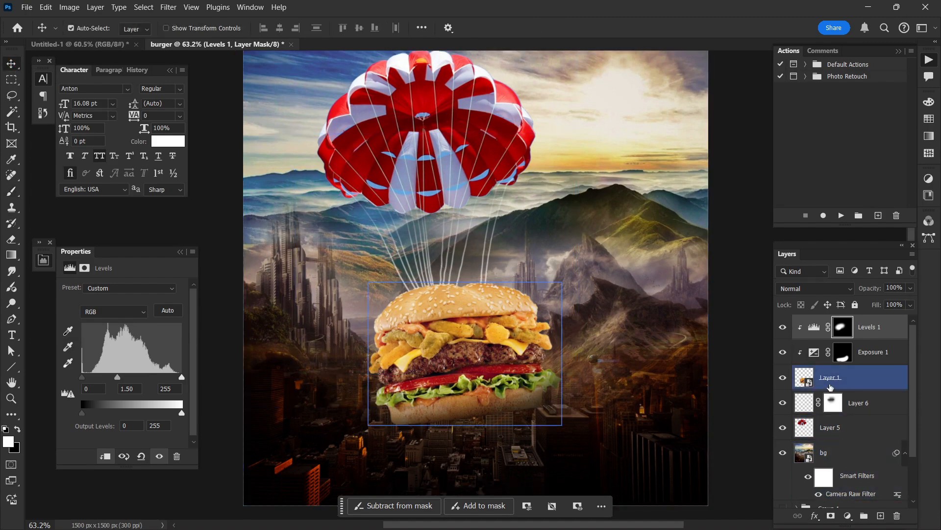
left_click(168, 6)
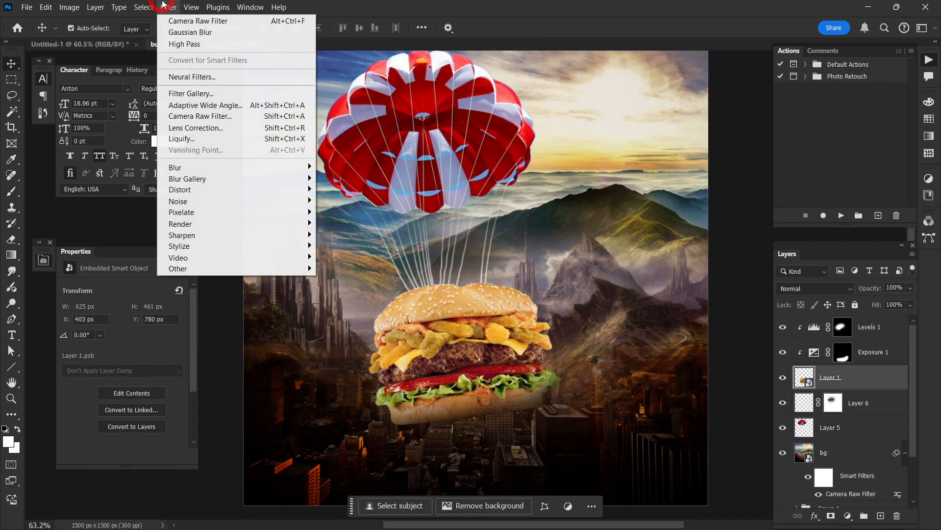
left_click(197, 115)
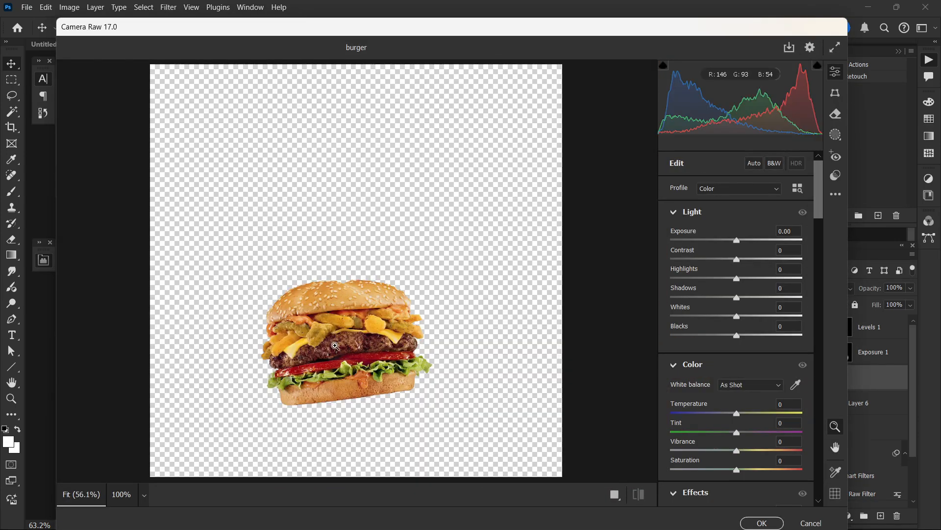
scroll(335, 346, "up", 5)
left_click_drag(737, 259, 733, 278)
left_click_drag(736, 298, 729, 297)
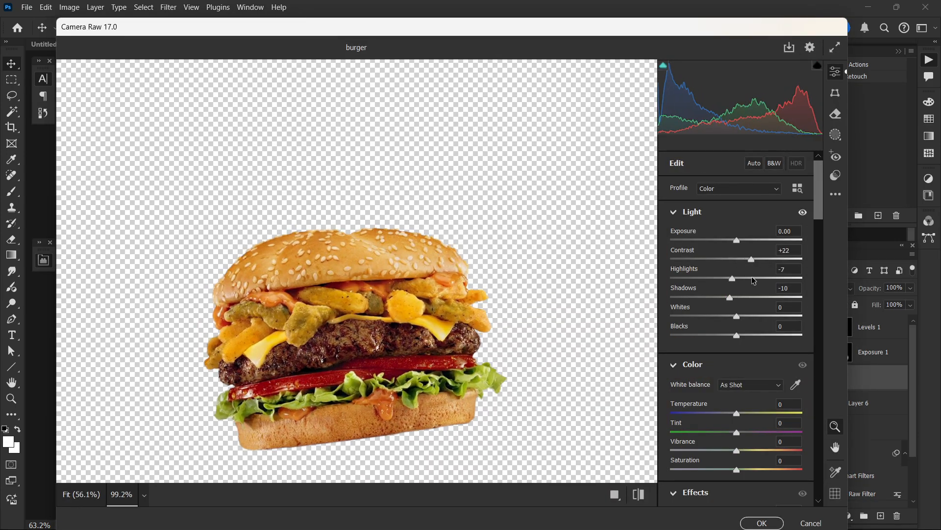
scroll(753, 280, "down", 3)
left_click_drag(737, 377, 751, 376)
left_click_drag(736, 339, 741, 339)
key("Return")
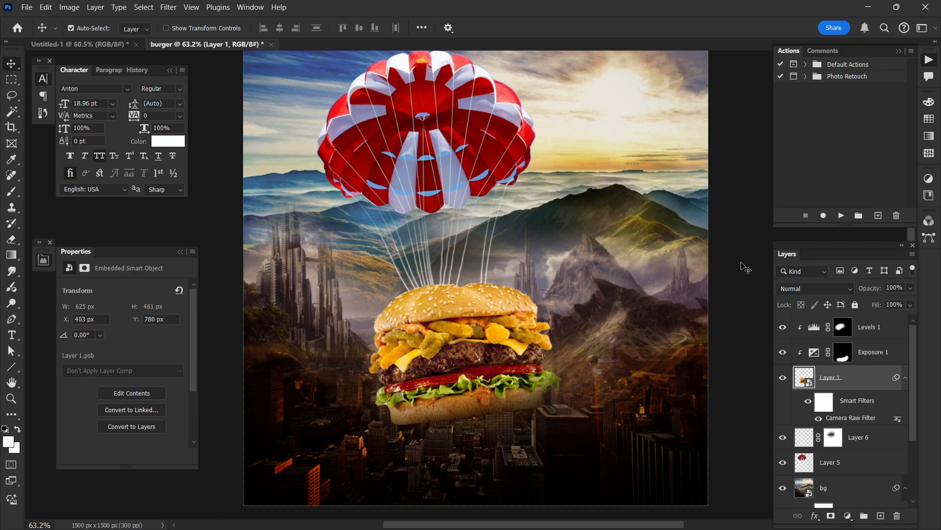
Step: Add a Hue/Saturation adjustment above Exposure 1, clipped to the burger, with Hue +13, Saturation +35 and Lightness -37
left_click(742, 264)
scroll(711, 275, "down", 1)
scroll(521, 416, "up", 1)
left_click(517, 402)
scroll(512, 363, "up", 1)
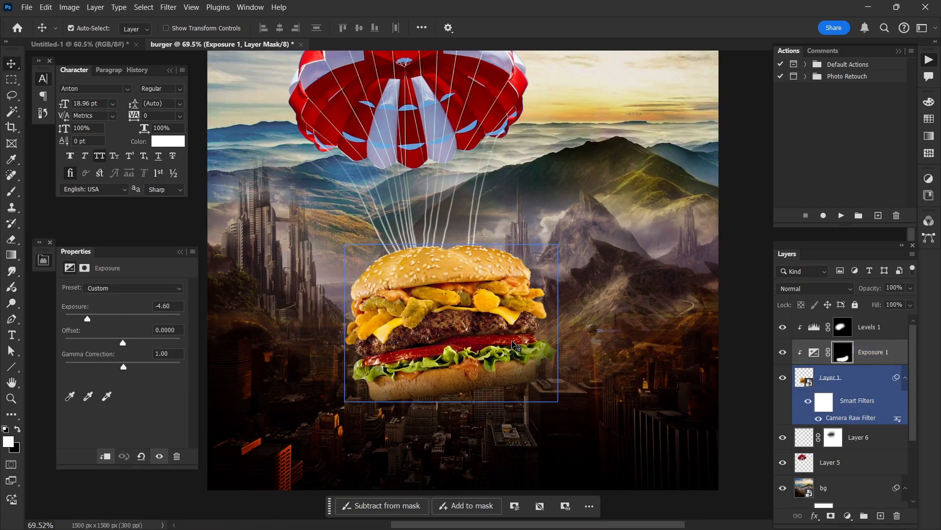
left_click(834, 487)
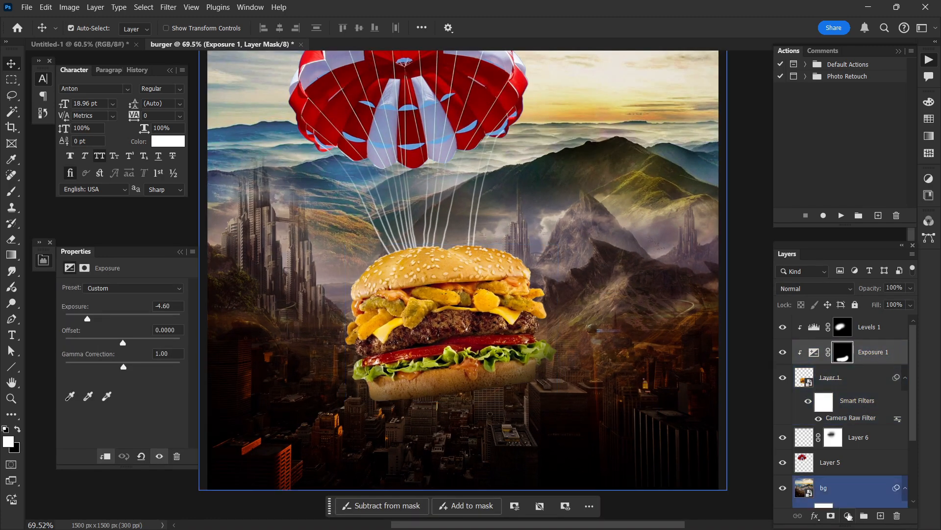
left_click(848, 515)
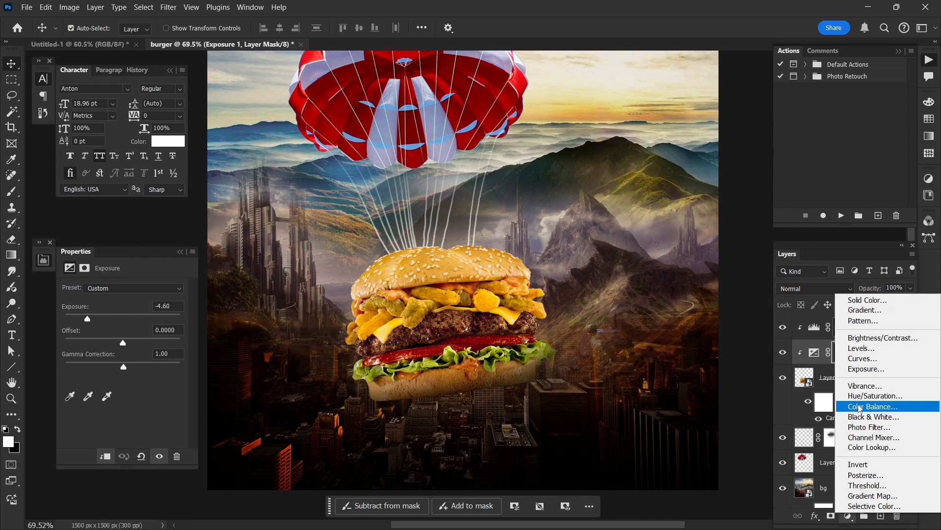
left_click(863, 398)
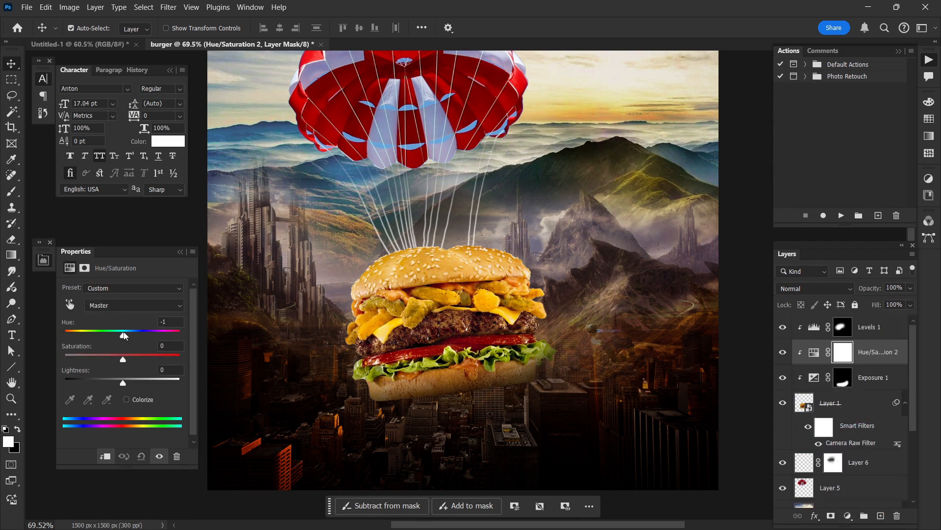
left_click_drag(124, 336, 134, 360)
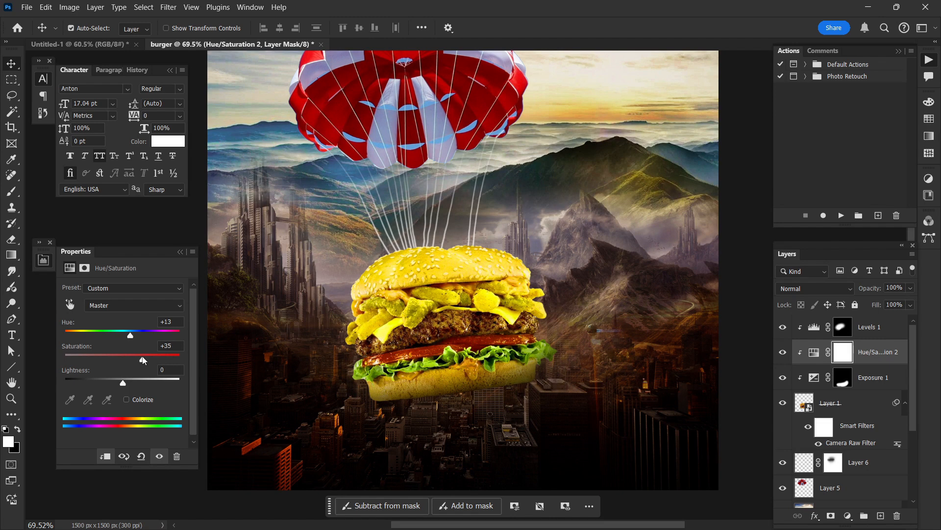
left_click_drag(123, 383, 101, 376)
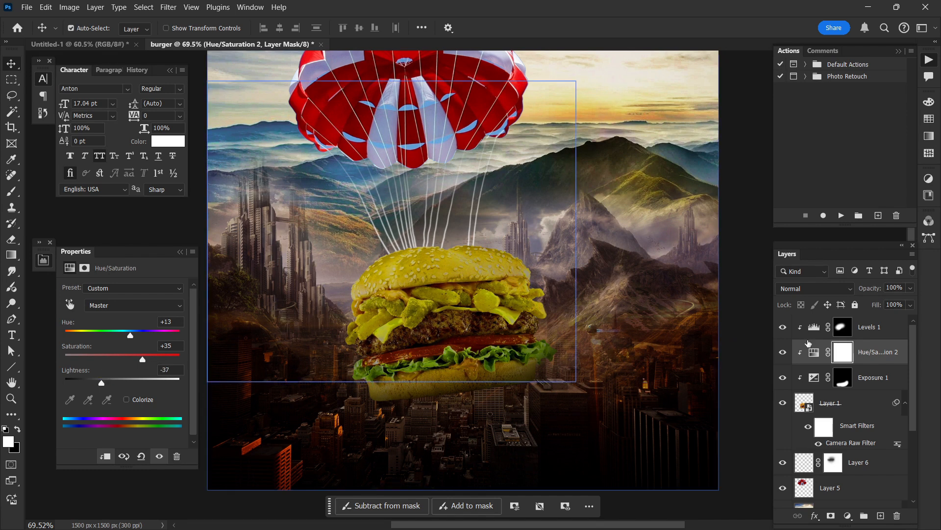
Step: Invert the Hue/Saturation mask to black and paint white on it with a soft 340 px brush over the burger's lower bun
key("ctrl")
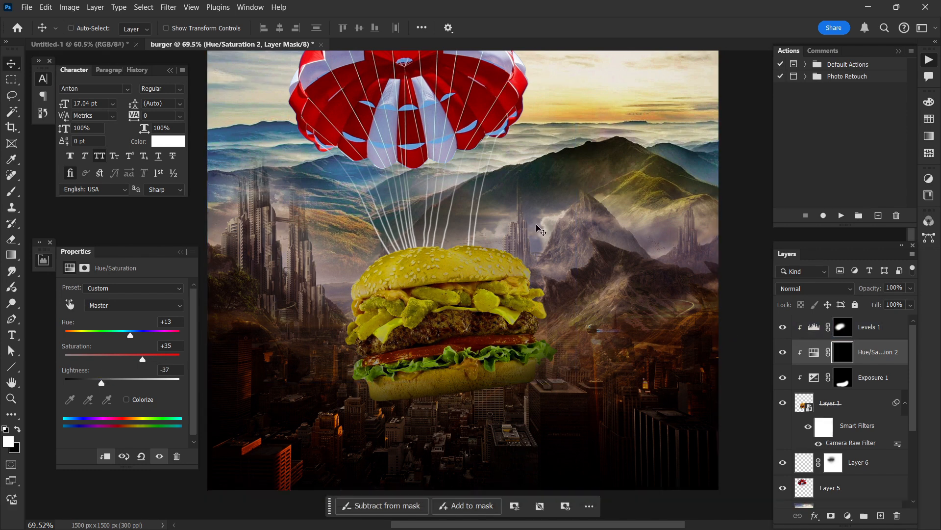
scroll(441, 221, "down", 1)
left_click(12, 192)
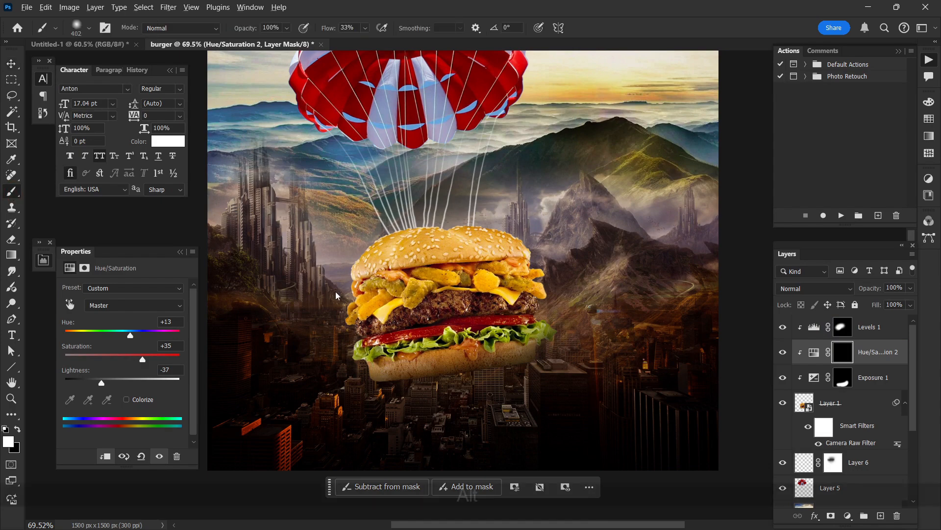
right_click(294, 338, "alt")
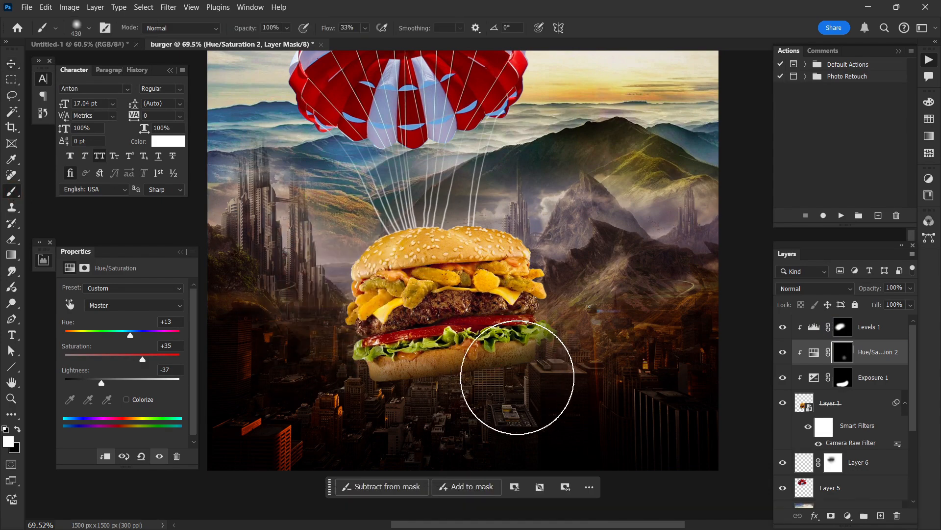
right_click(523, 397, "alt")
left_click(510, 391)
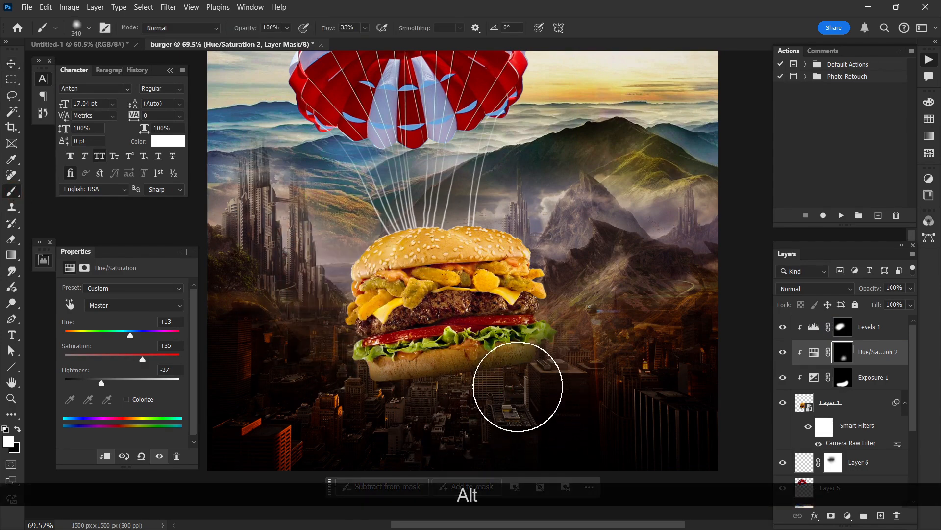
mouse_move(412, 398)
left_mouse_down()
mouse_move(552, 376)
mouse_move(398, 408)
mouse_move(555, 360)
mouse_move(552, 371)
mouse_move(441, 399)
mouse_move(551, 295)
mouse_move(560, 336)
mouse_move(551, 370)
mouse_move(536, 378)
left_mouse_up()
scroll(480, 314, "down", 1)
scroll(425, 242, "up", 3)
scroll(294, 201, "left", 1)
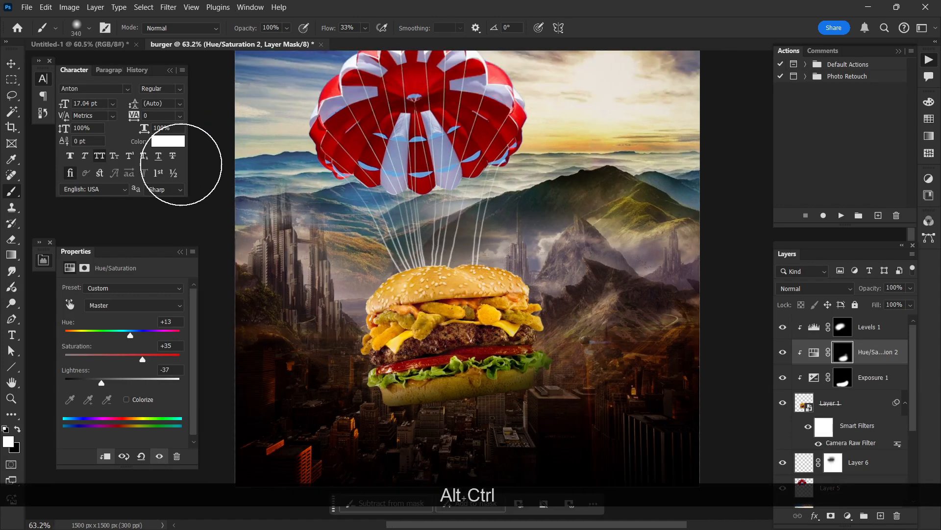
Step: Create an empty layer directly above the bg layer, below the parachute's Layer 5
left_click(10, 63)
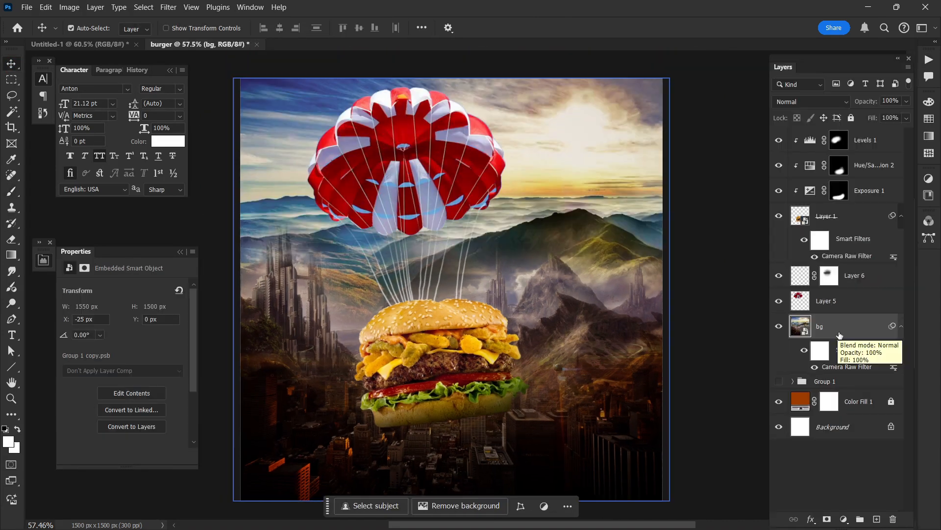
left_click(837, 328)
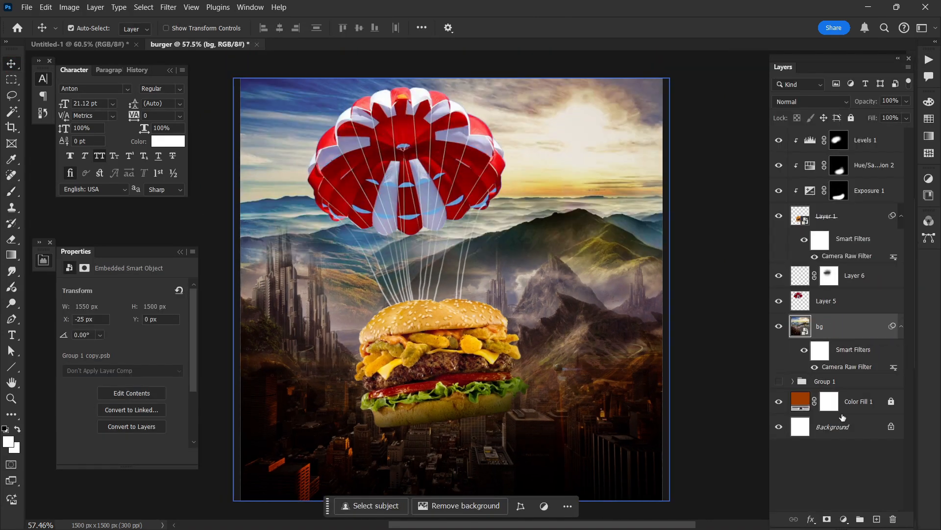
left_click(878, 519)
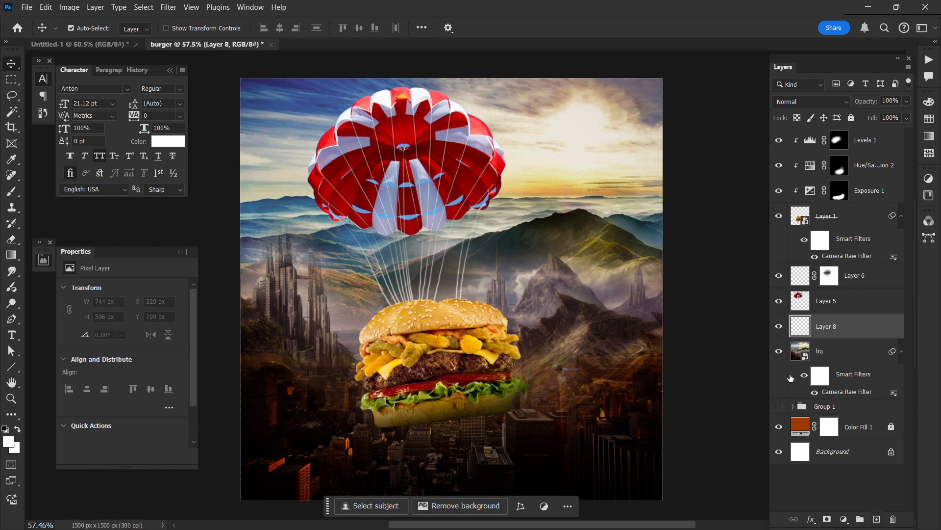
scroll(729, 342, "left", 1)
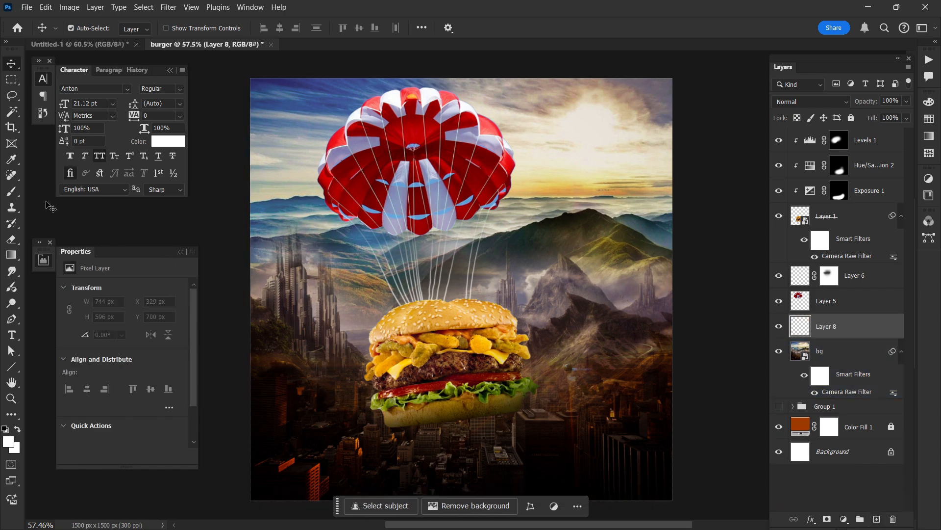
Step: Sample golden orange from the burger's top bun, enlarge the soft brush to 902 px and try a glow behind the burger on the new layer
left_click(16, 195)
right_click(17, 194)
left_click(50, 191)
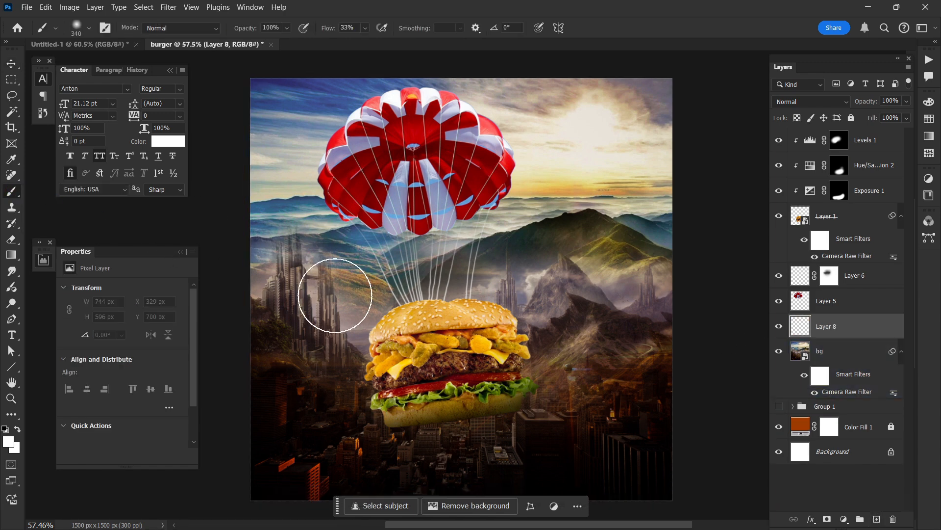
left_click_drag(354, 318, 380, 316)
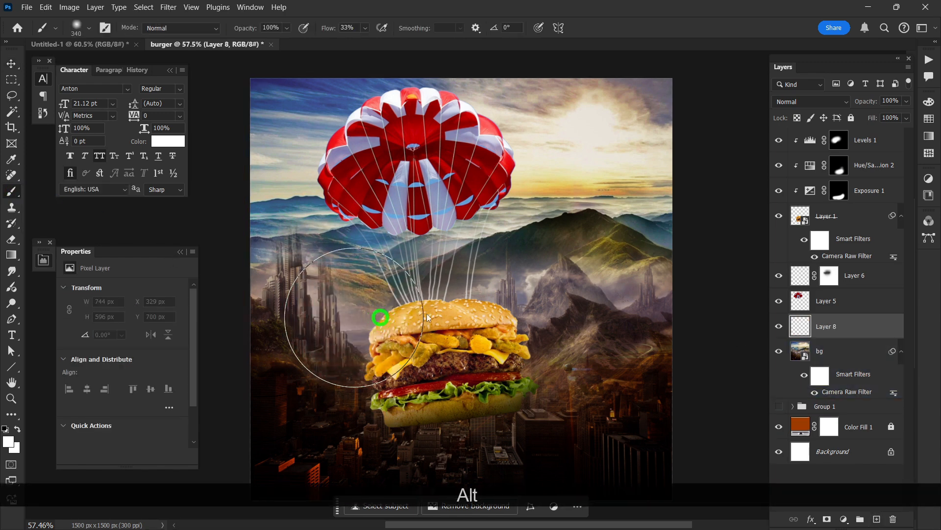
left_click(455, 316, "alt")
left_click_drag(432, 338, 449, 340)
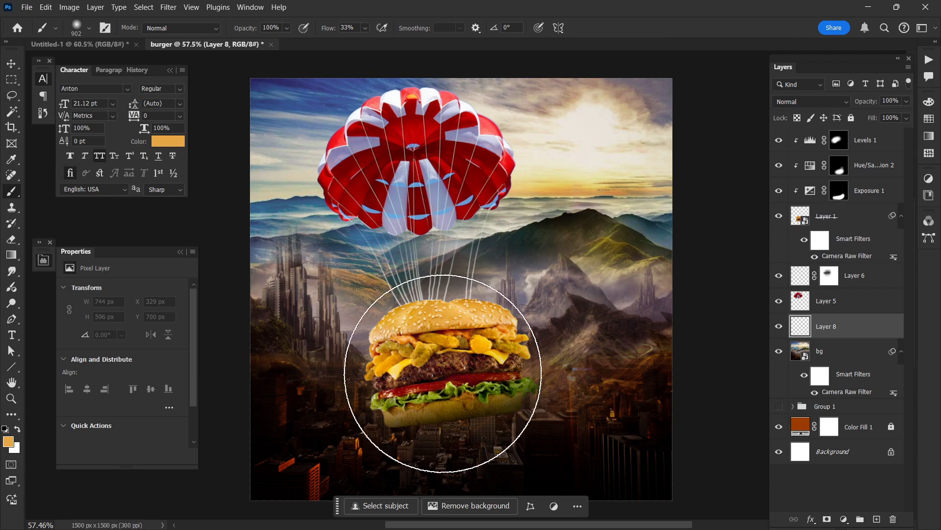
left_click(435, 361)
key("ctrl+z")
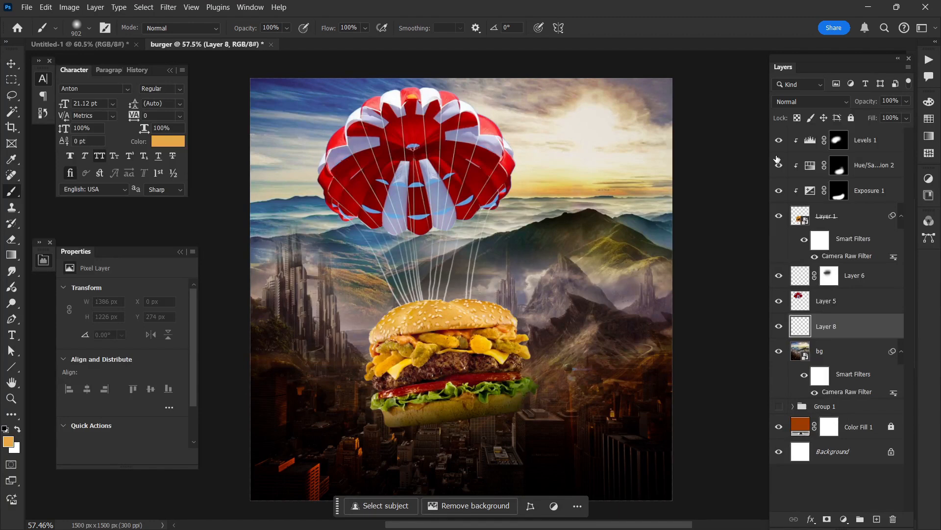
Step: Group the burger's Layer 1 with its Levels, Hue/Saturation and Exposure adjustments, and hide the group
left_click(866, 142)
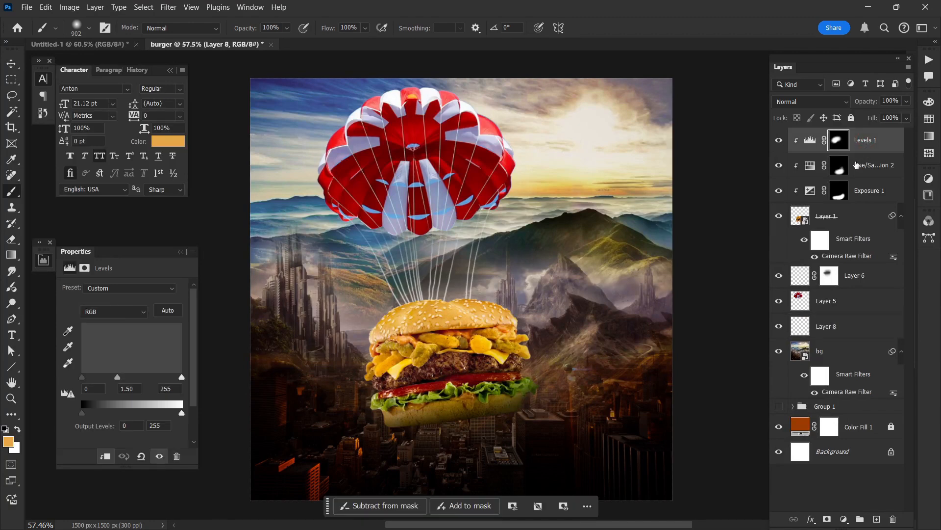
left_click(843, 222, "shift")
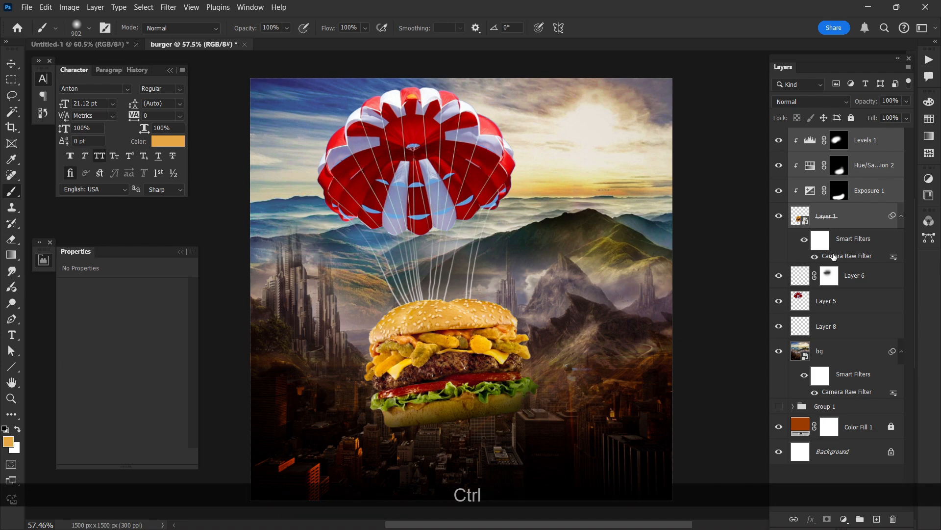
key("ctrl+g")
left_click(779, 135)
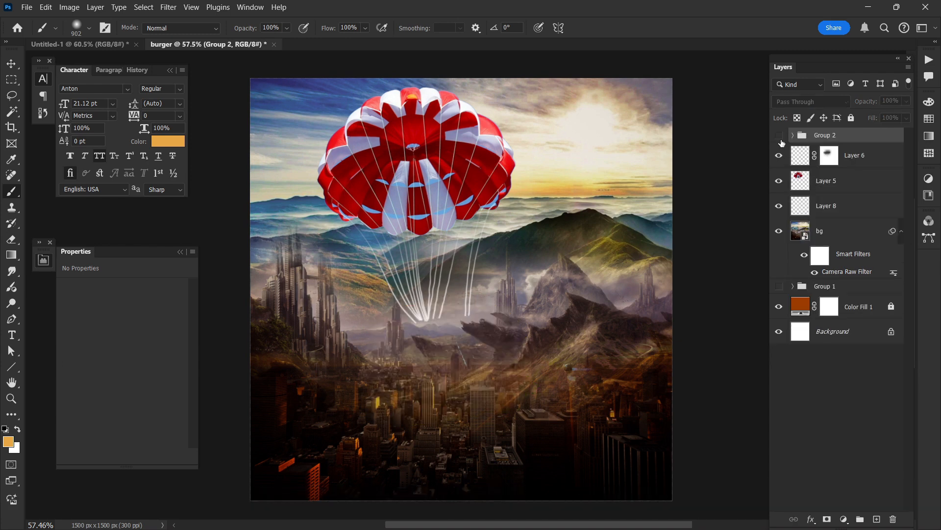
left_click(779, 135)
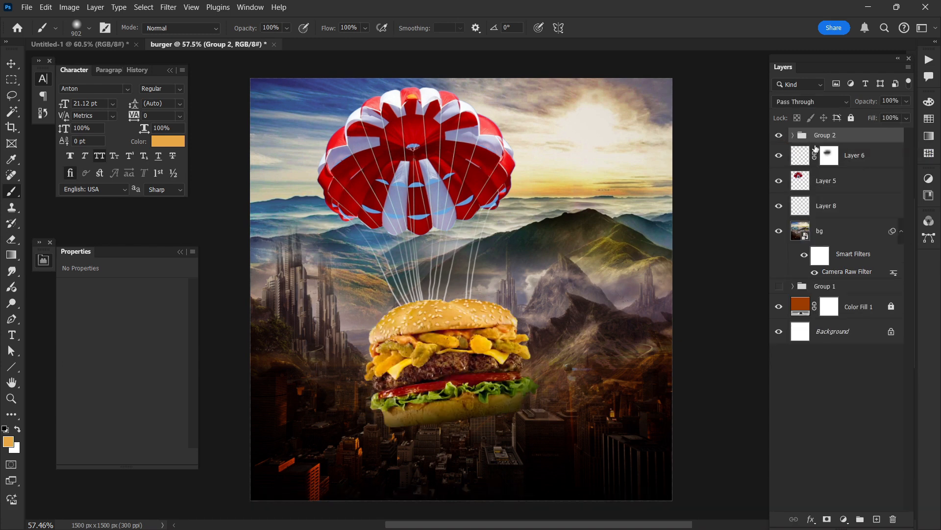
Step: Group the parachute's Layer 6 and Layer 5, and hide that group as well
left_click(855, 168)
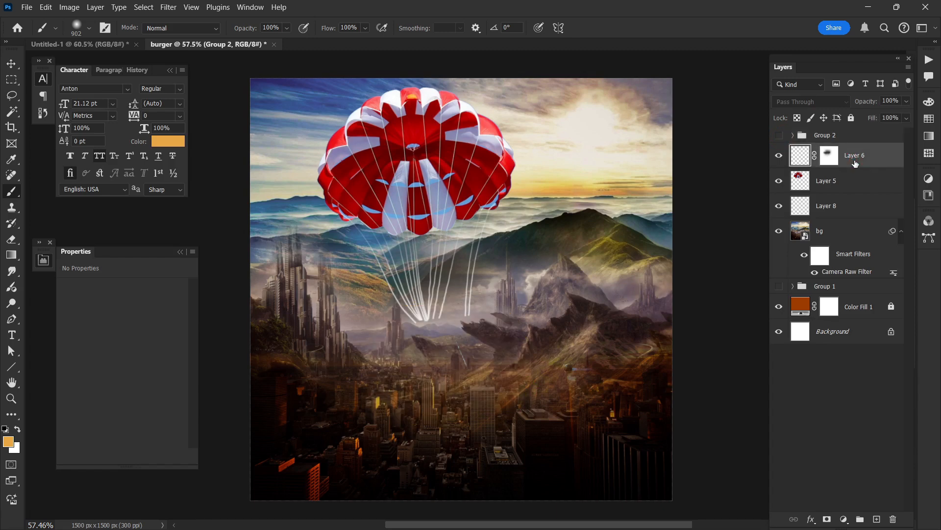
left_click(849, 181, "ctrl")
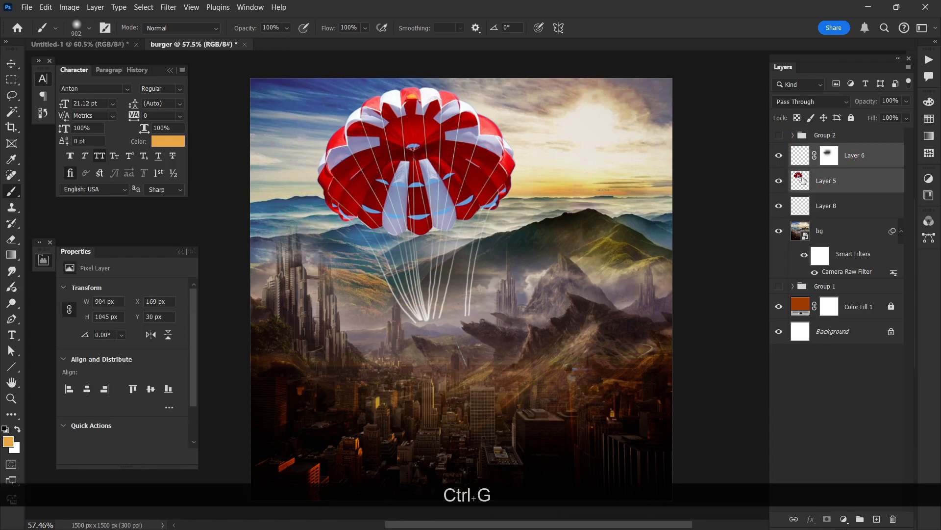
key("ctrl+g")
left_click(779, 152)
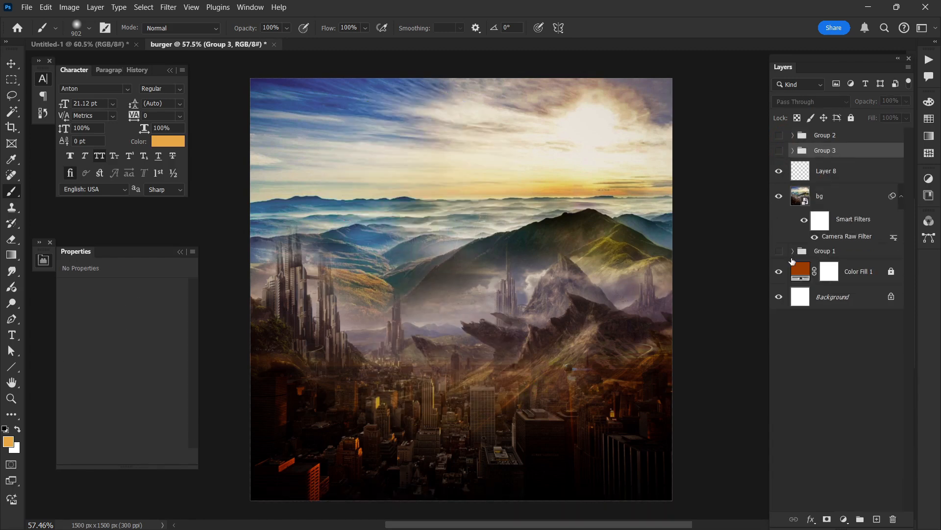
Step: Set Layer 8's blend mode to Linear Dodge (Add) and paint a 902 px golden-orange glow over the middle of the city skyline
left_click(842, 177)
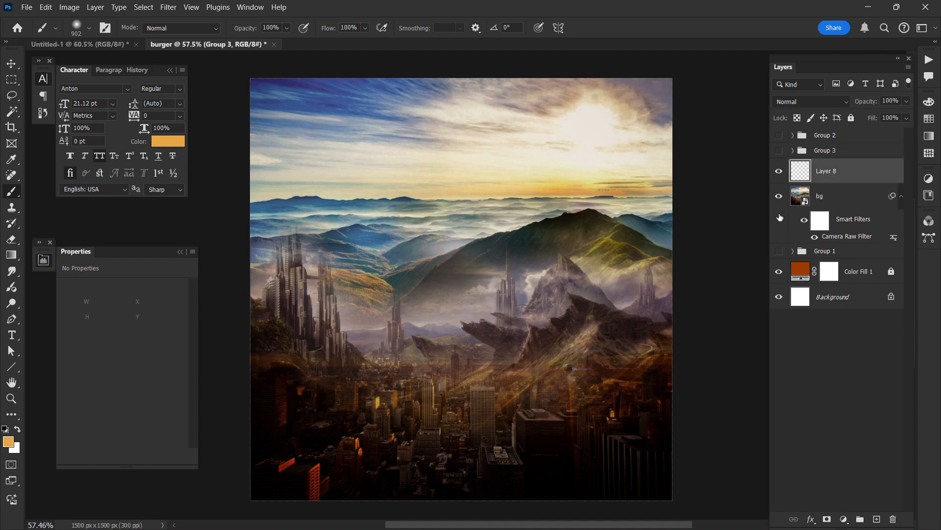
left_click(794, 106)
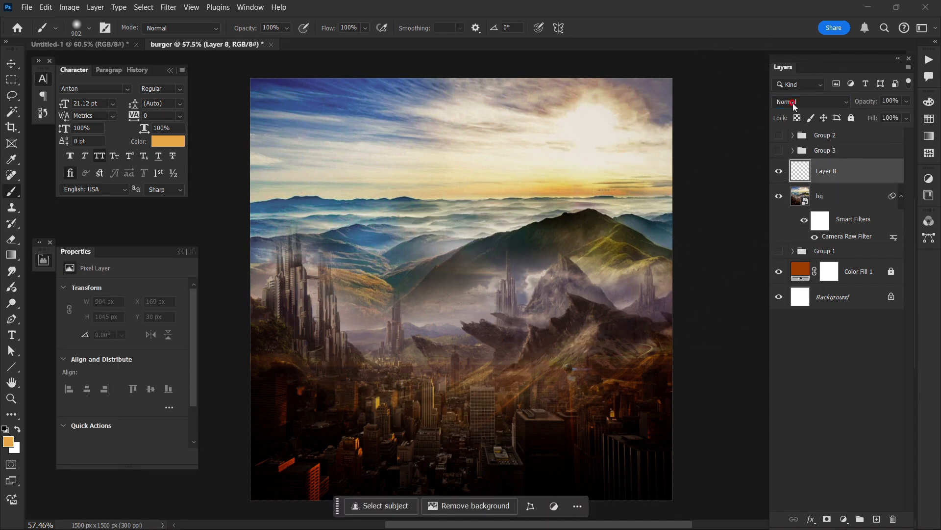
left_click(794, 107)
left_click(801, 105)
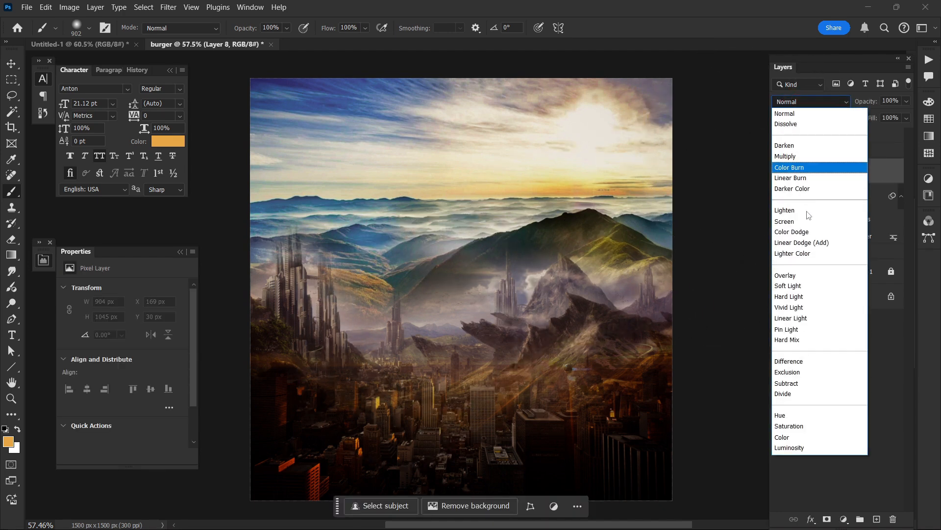
left_click(808, 248)
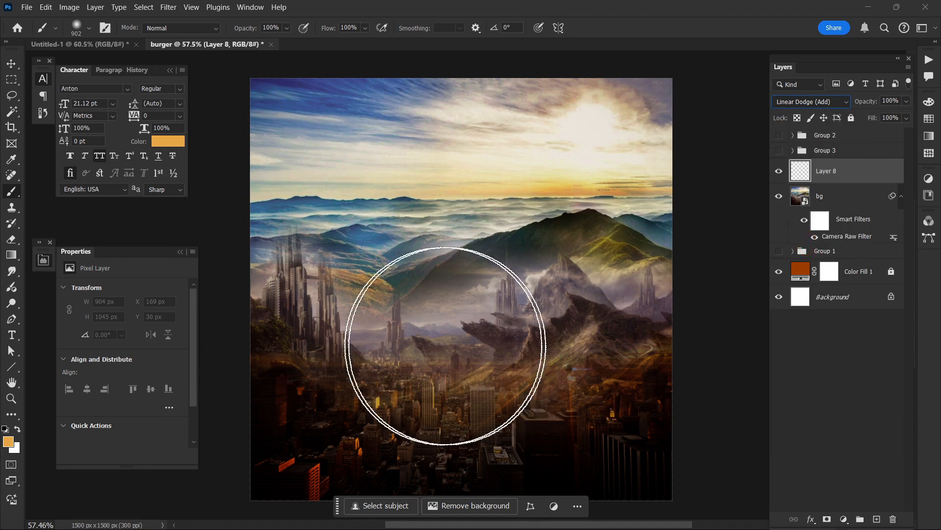
left_click(442, 345)
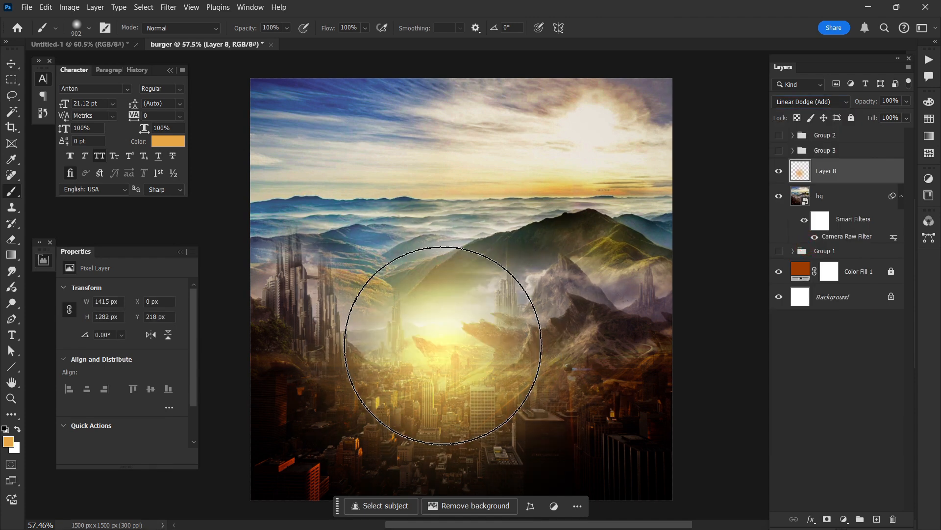
Step: Choose a lighter orange and brighten the middle of the glow on Layer 8 with the soft brush reduced to 251 px
left_click_drag(443, 338, 469, 336)
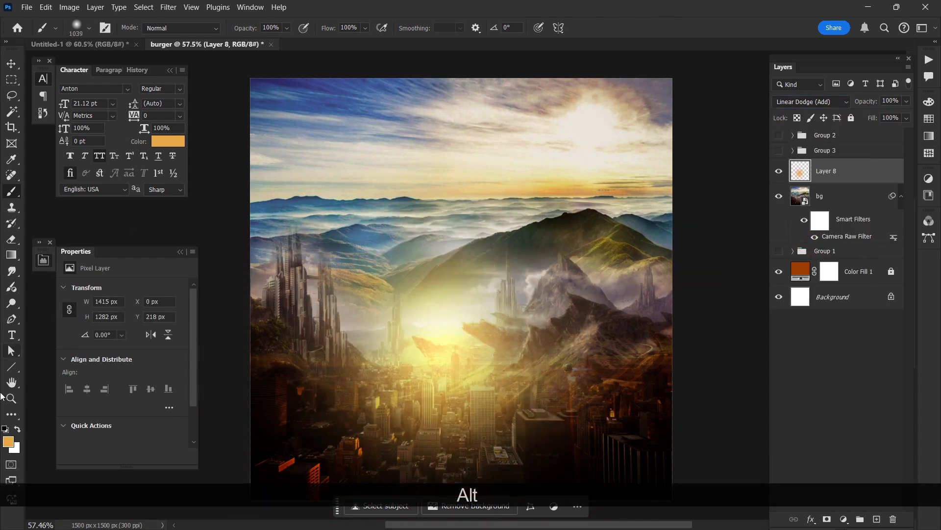
left_click(8, 441)
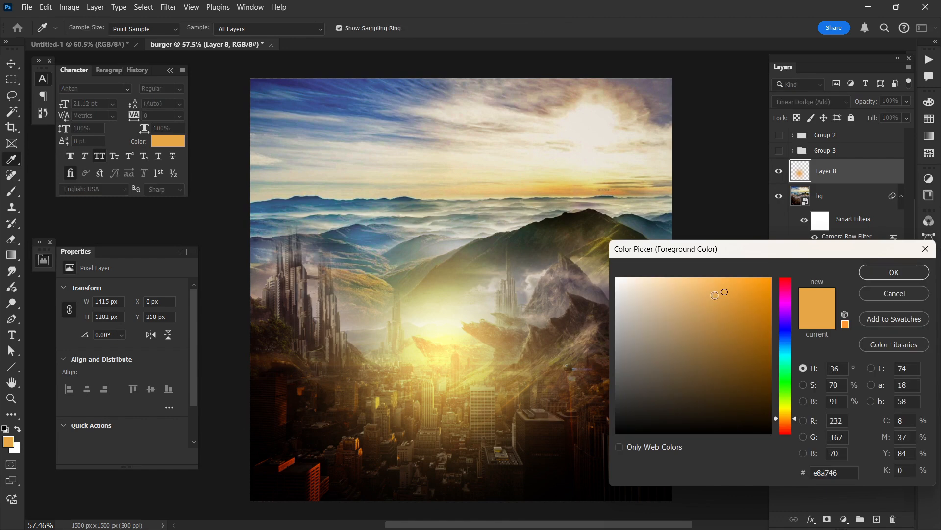
left_click(683, 282)
left_click(900, 278)
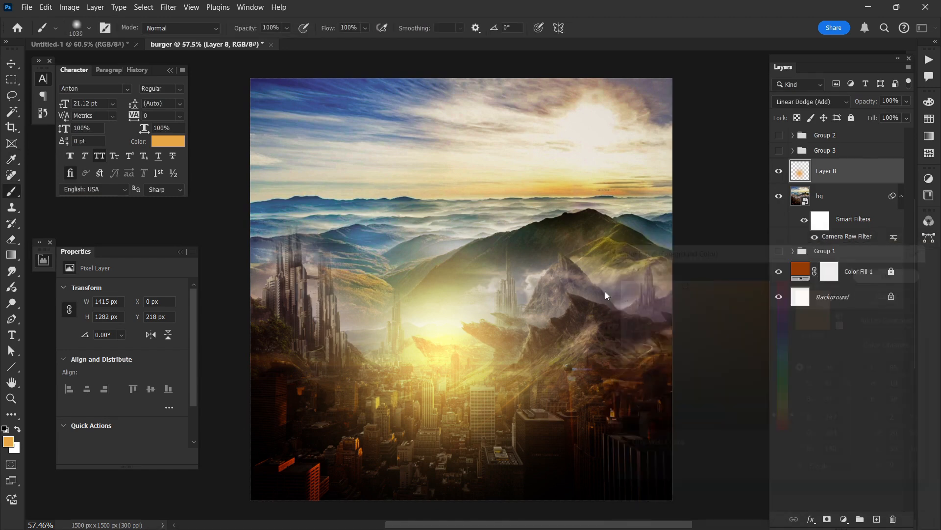
left_click_drag(485, 335, 399, 338)
left_click(456, 345)
key("ctrl+z")
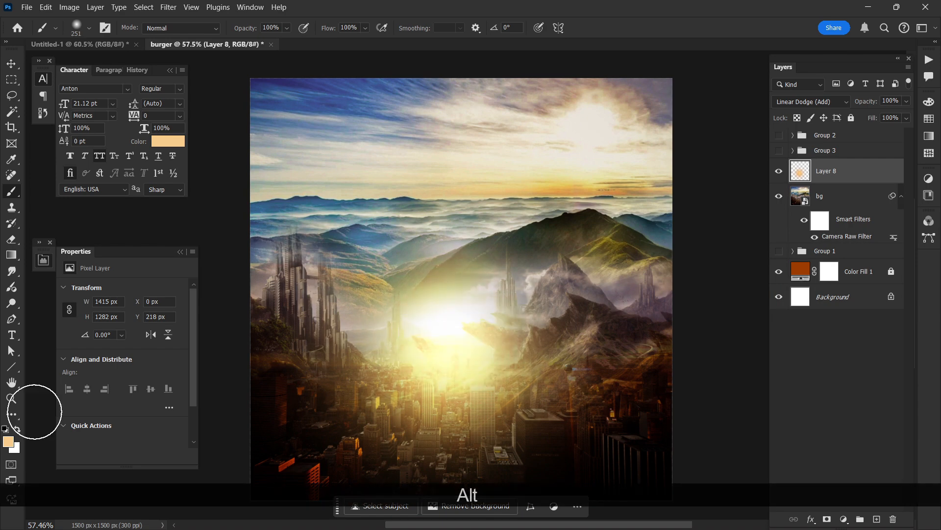
Step: Set the foreground color to pale cream #fff3e0 and whiten the glow's core
left_click(8, 441)
left_click(634, 275)
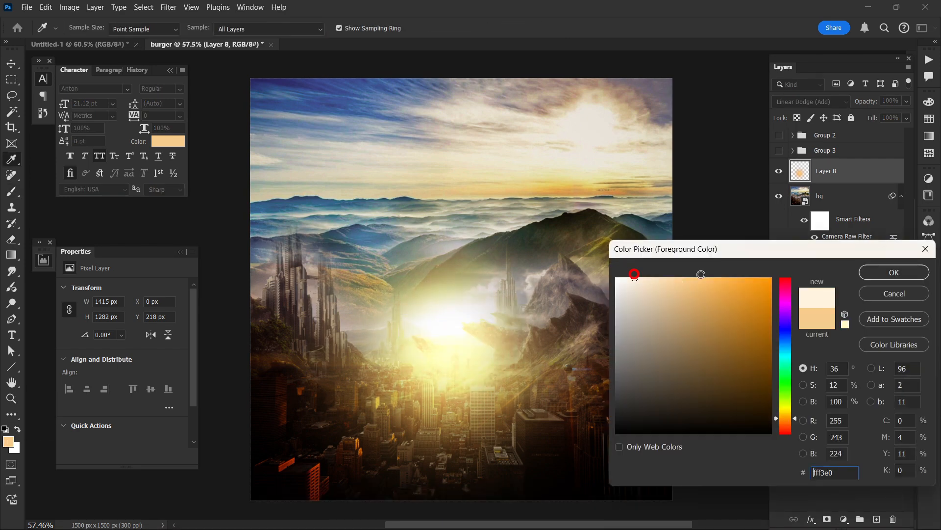
left_click(865, 274)
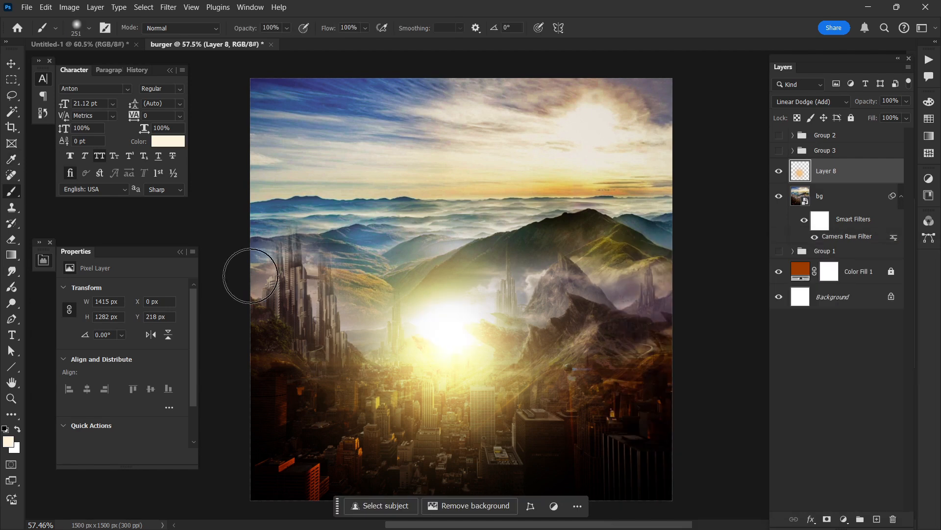
Step: Show the burger and parachute groups again and move Layer 8's glow about 304 px left and 38 px up
left_click(11, 64)
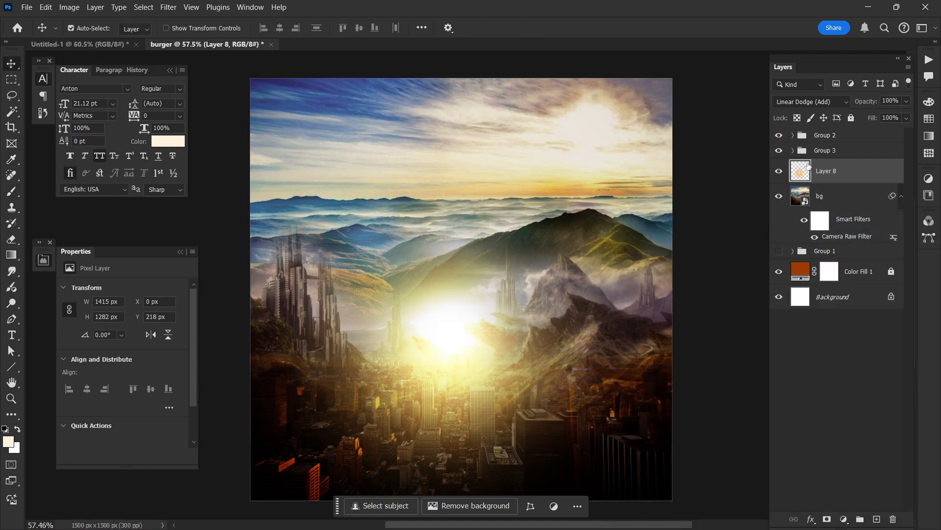
left_click(825, 171)
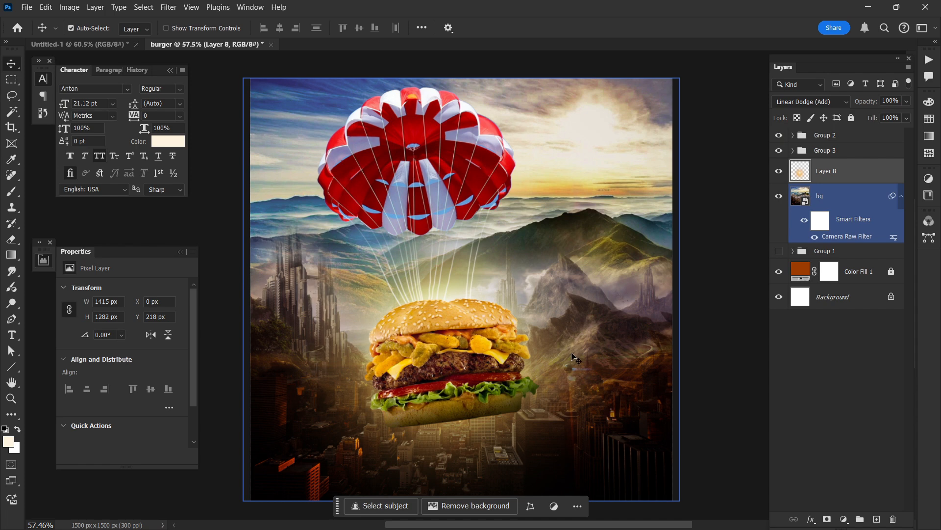
left_click_drag(558, 346, 473, 336)
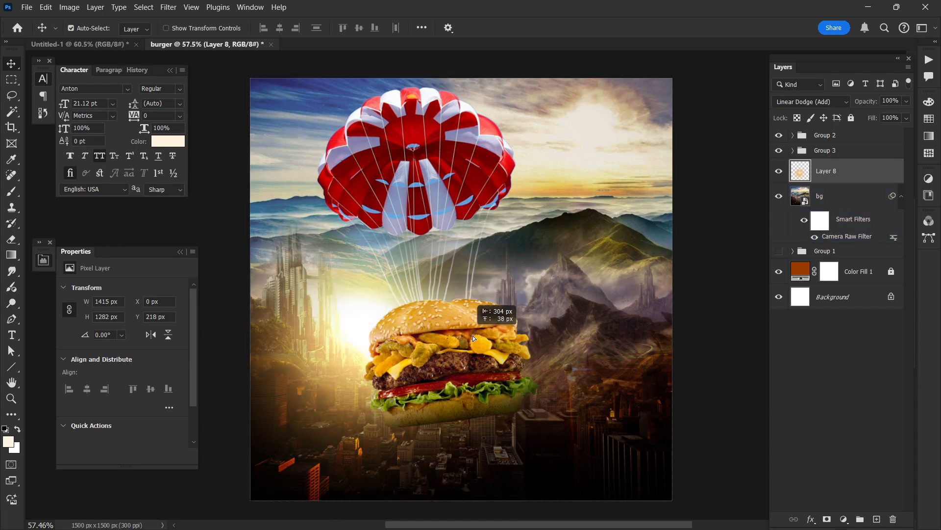
Step: Scale Layer 8's glow up to about 197% and place it over the upper-left part of the design
key("ctrl+t")
left_click_drag(547, 313, 615, 312)
left_click_drag(501, 373, 429, 334)
left_click_drag(537, 274, 619, 272)
left_click_drag(542, 314, 539, 251)
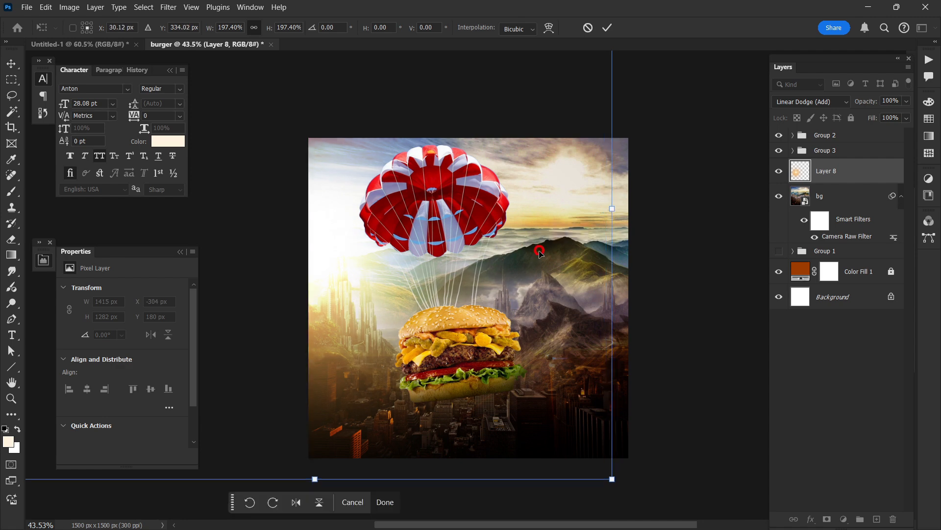
key("Return")
Step: Duplicate Layer 8 and scale the copy to about 1696 x 1536 px, centering its glow behind the parachute strings above the burger
left_click(519, 325)
scroll(723, 308, "right", 1)
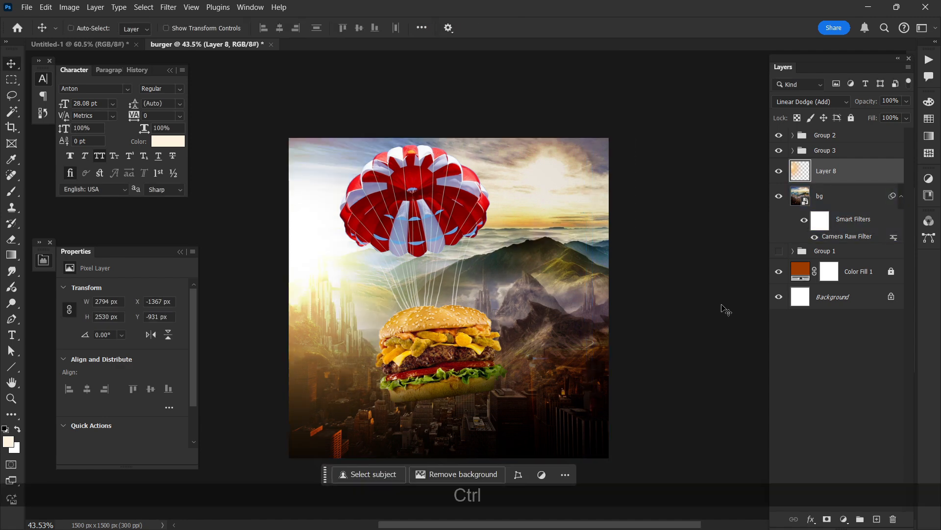
scroll(696, 303, "up", 1)
key("ctrl+j")
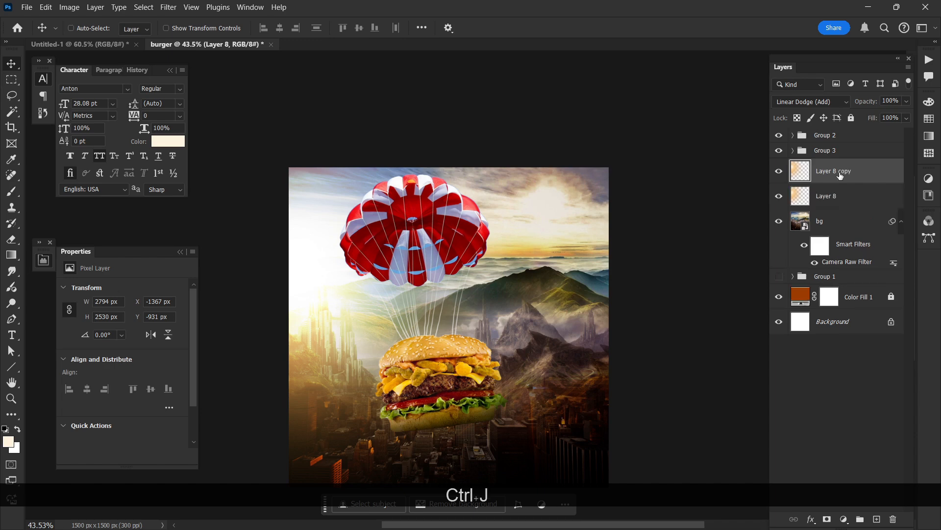
key("ctrl+t")
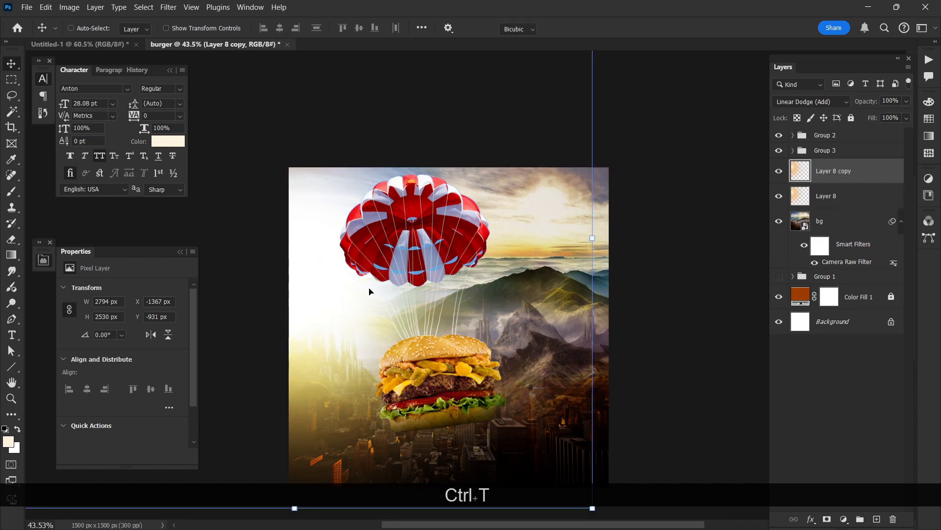
left_click_drag(754, 263, 667, 263)
left_click_drag(517, 274, 513, 302)
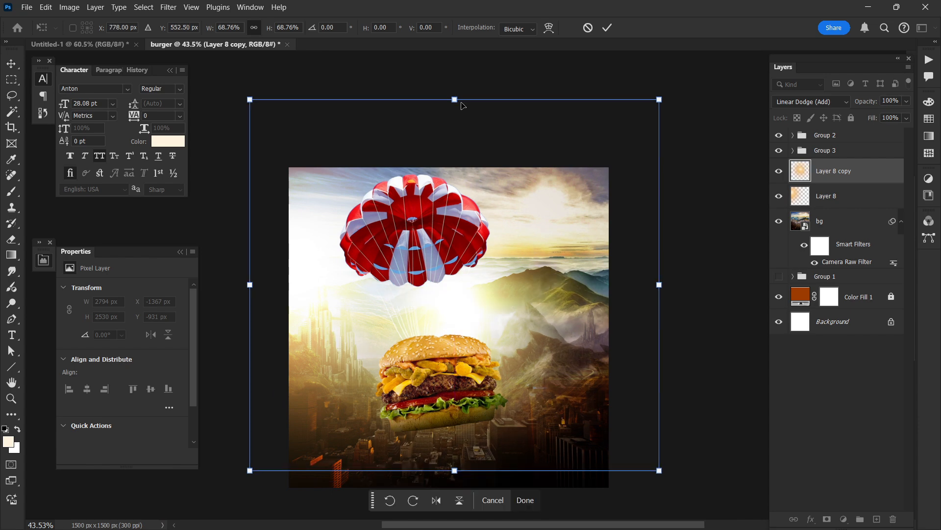
left_click_drag(463, 105, 462, 142)
left_click_drag(475, 273, 465, 275)
key("Return")
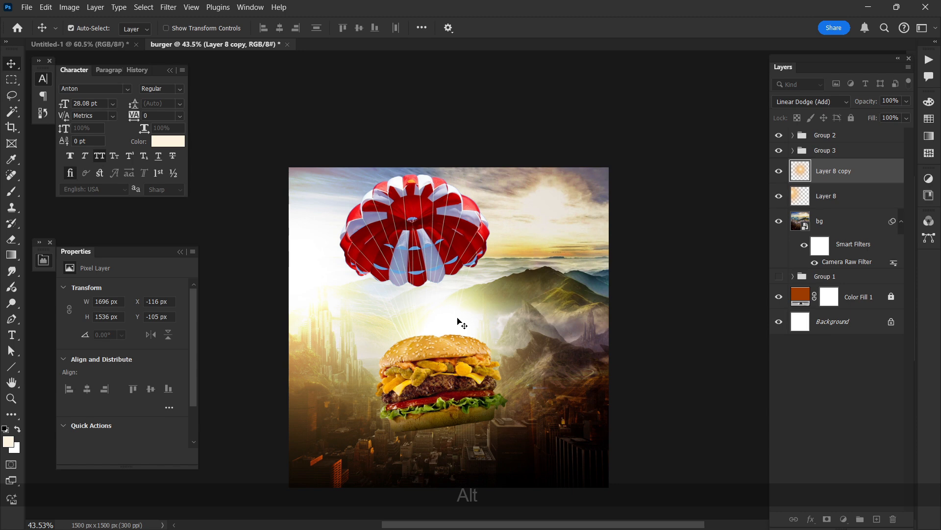
Step: Lower the opacity of Layer 8 copy to 86%
scroll(460, 323, "up", 2)
left_click_drag(864, 104, 853, 106)
scroll(674, 235, "down", 1)
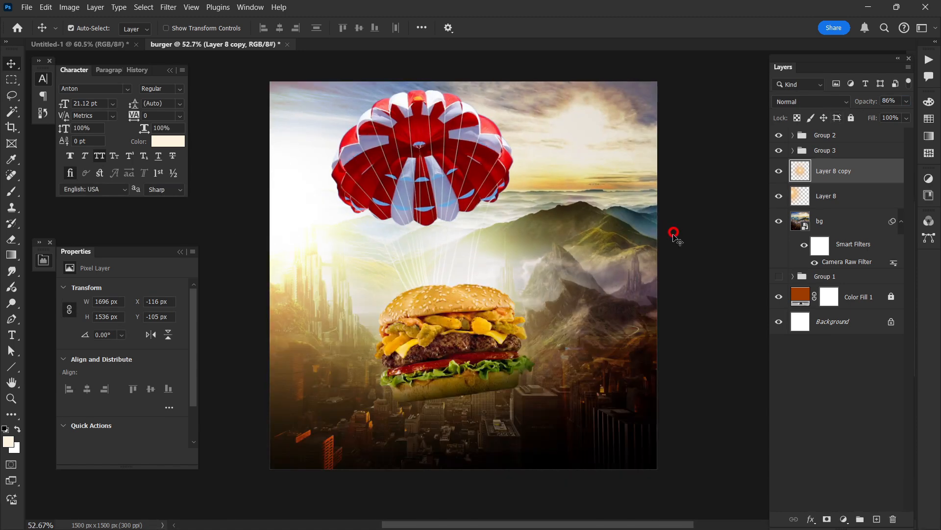
left_click(674, 235)
scroll(685, 253, "left", 1)
scroll(685, 253, "up", 2)
scroll(685, 253, "up", 1)
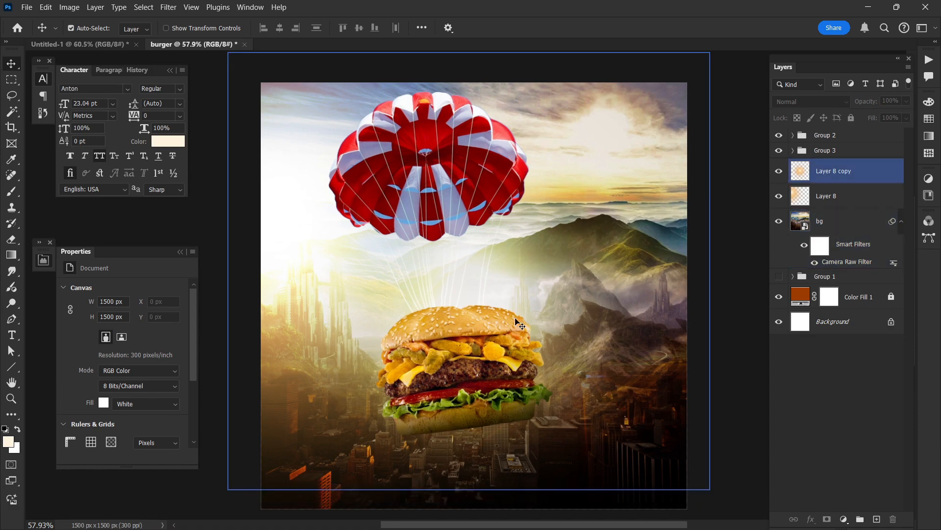
Step: Duplicate Layer 8 copy above Levels 1 in the burger group, shift it about 209 px left and 170 px up, and clip it to the burger
left_click(513, 322)
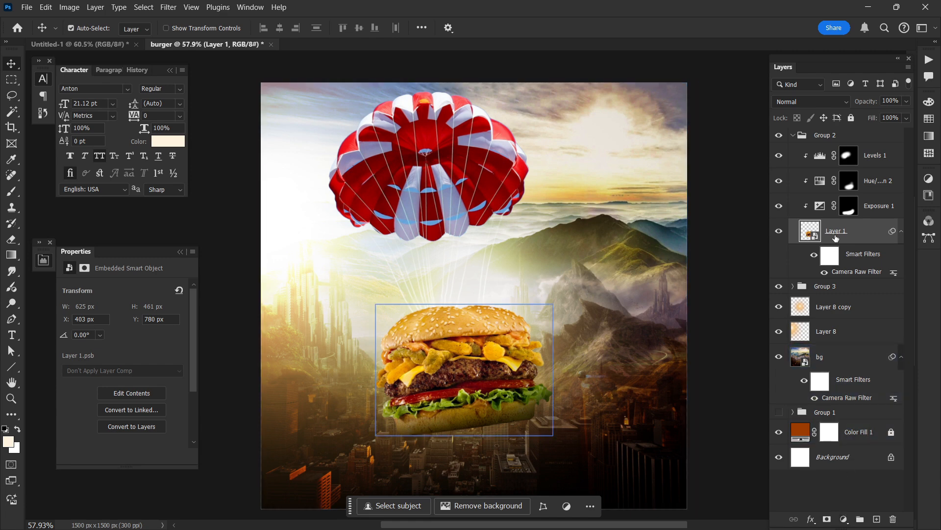
left_click_drag(833, 306, 832, 147)
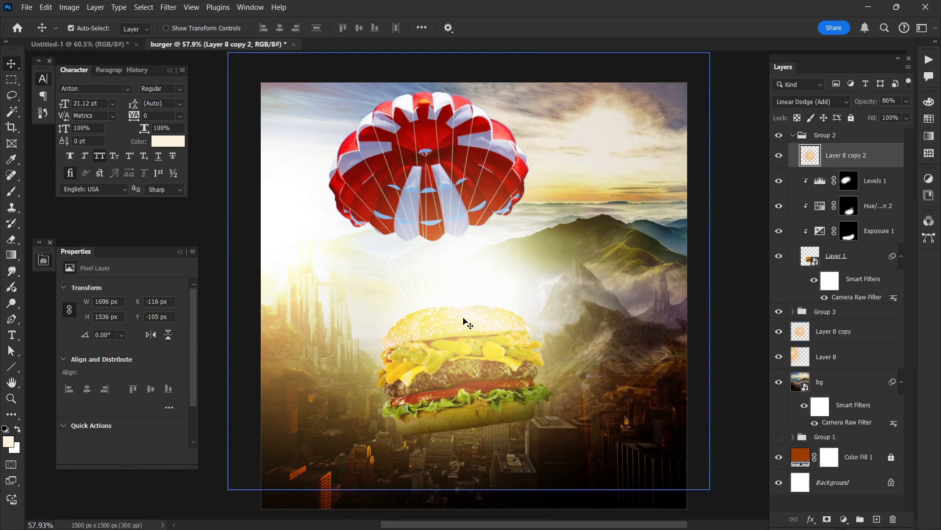
left_click_drag(420, 294, 401, 299)
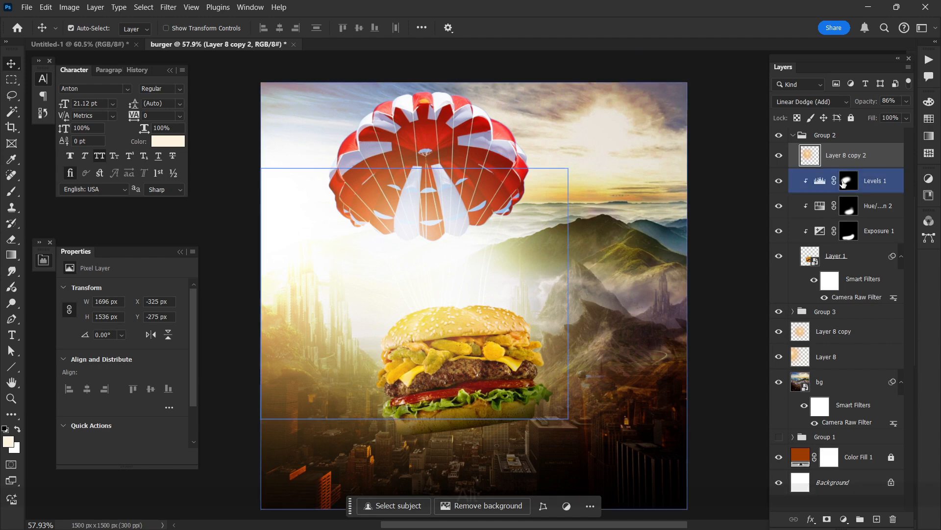
left_click(864, 165, "alt")
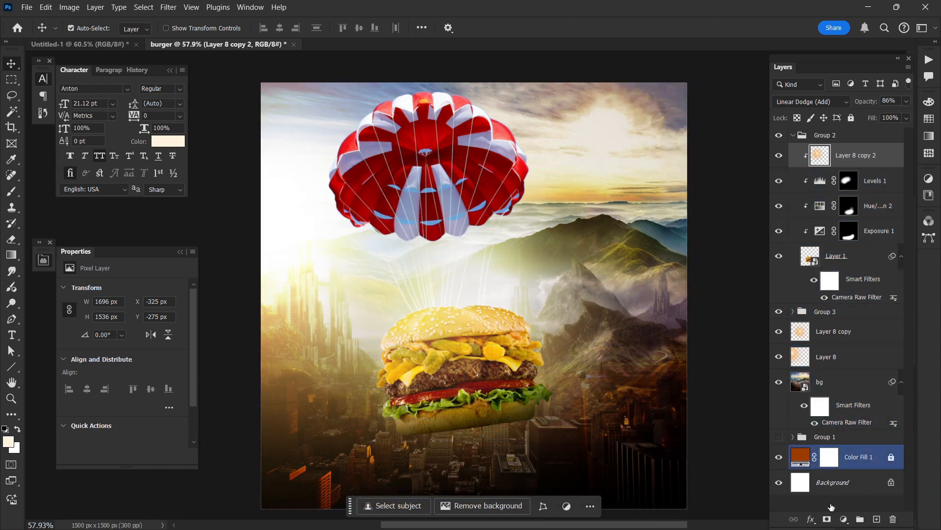
Step: Hide Layer 8 copy 2's glow with a black mask and paint it back in white over the burger's upper-left area
left_click(826, 519, "alt")
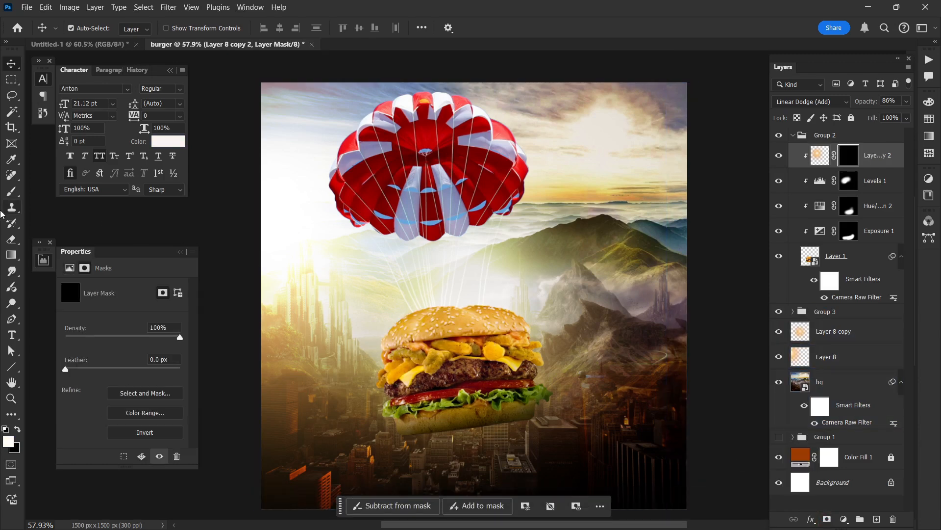
left_click(11, 192)
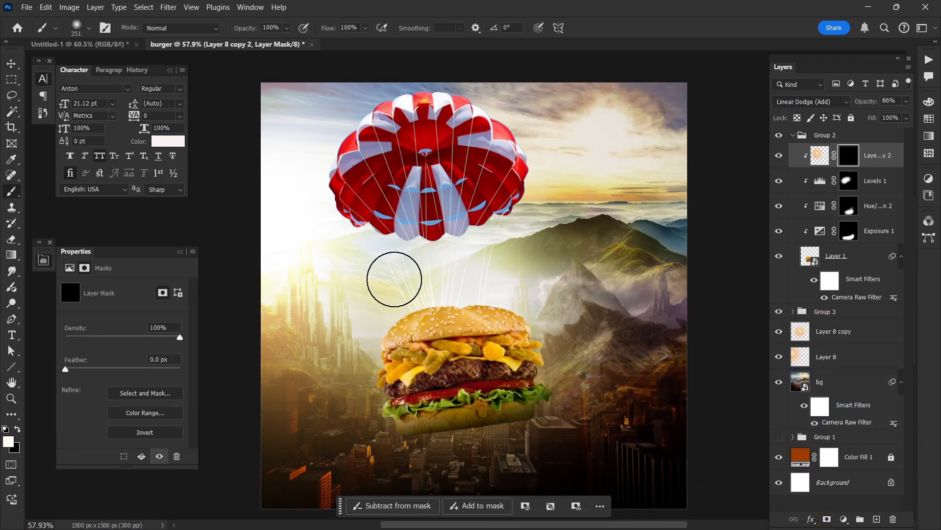
left_click_drag(394, 279, 426, 288)
left_click_drag(384, 329, 404, 299)
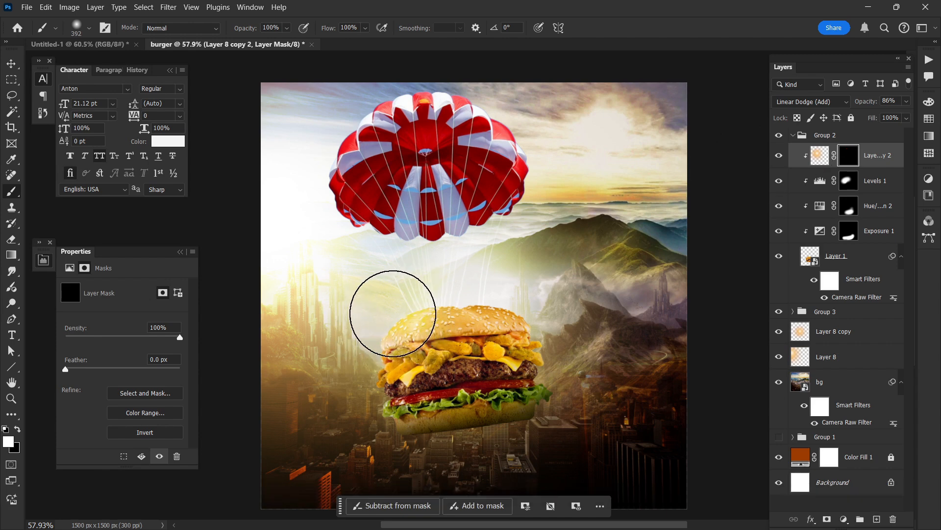
key("ctrl+z")
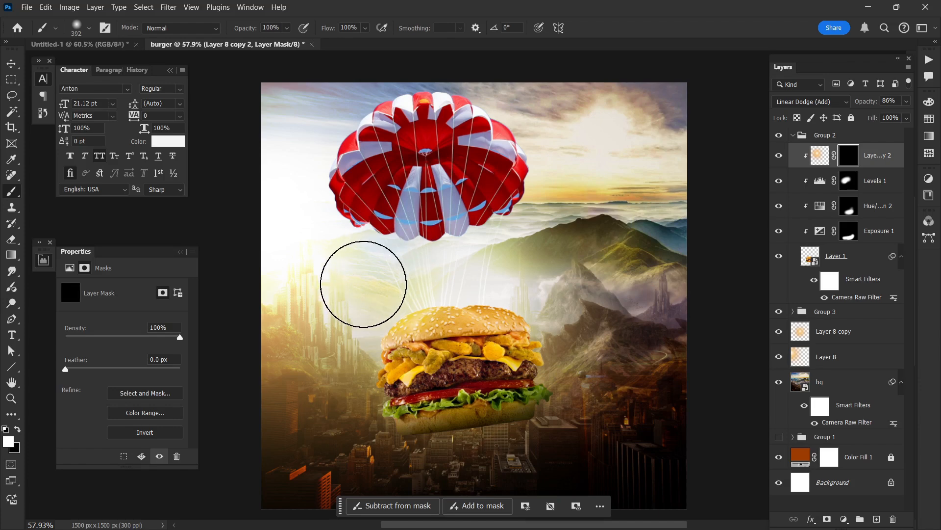
mouse_move(409, 262)
left_mouse_down()
mouse_move(444, 247)
mouse_move(403, 253)
left_mouse_up()
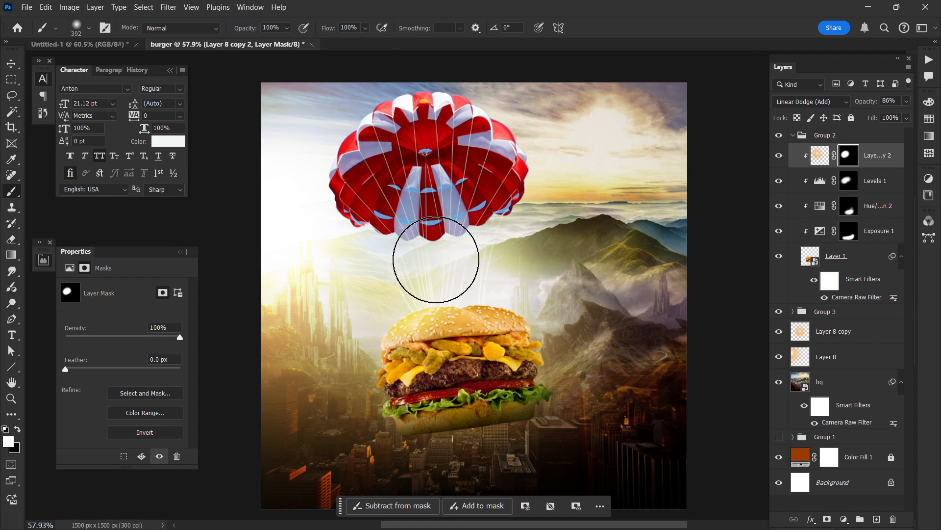
mouse_move(440, 251)
left_mouse_down()
mouse_move(389, 269)
mouse_move(361, 293)
left_mouse_up()
left_click(779, 154)
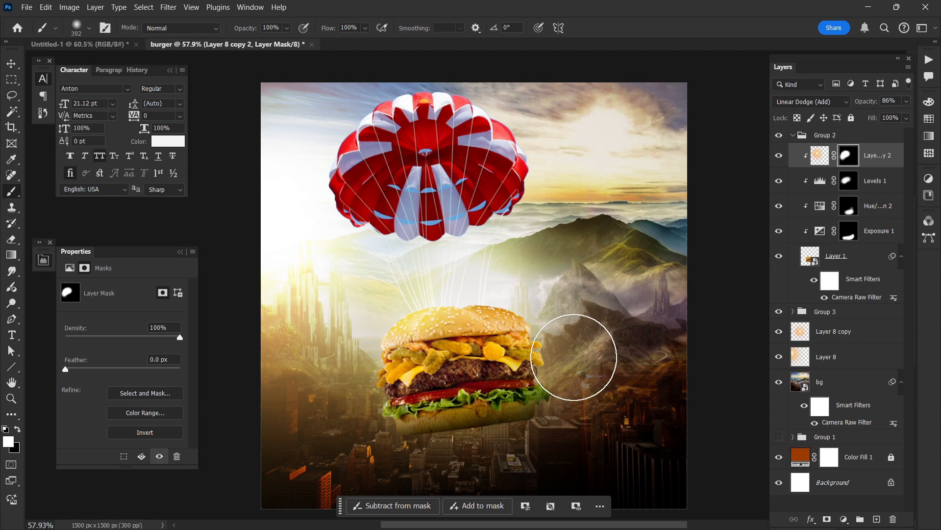
Step: Paint Layer 8 copy 2's mask with white along the burger's right side to reveal the glow there
left_click_drag(574, 357, 523, 344)
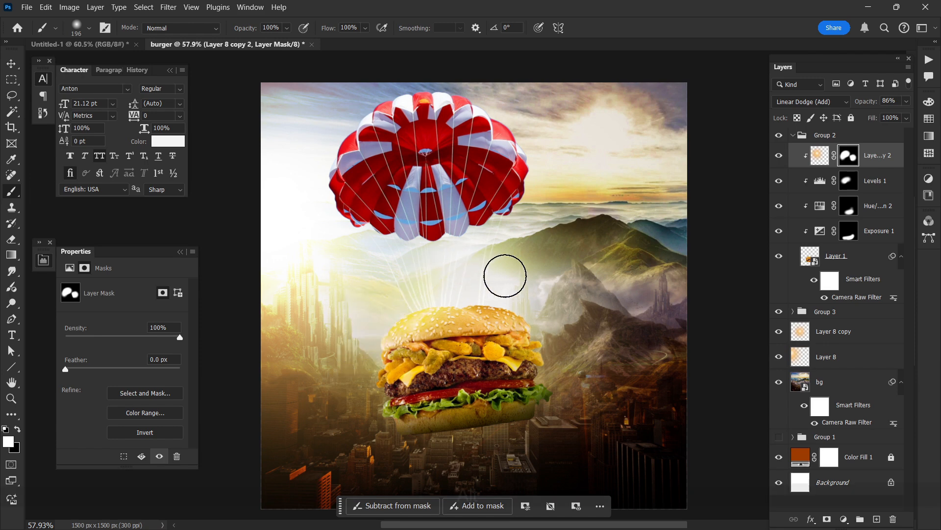
scroll(505, 275, "down", 2)
scroll(495, 277, "up", 2)
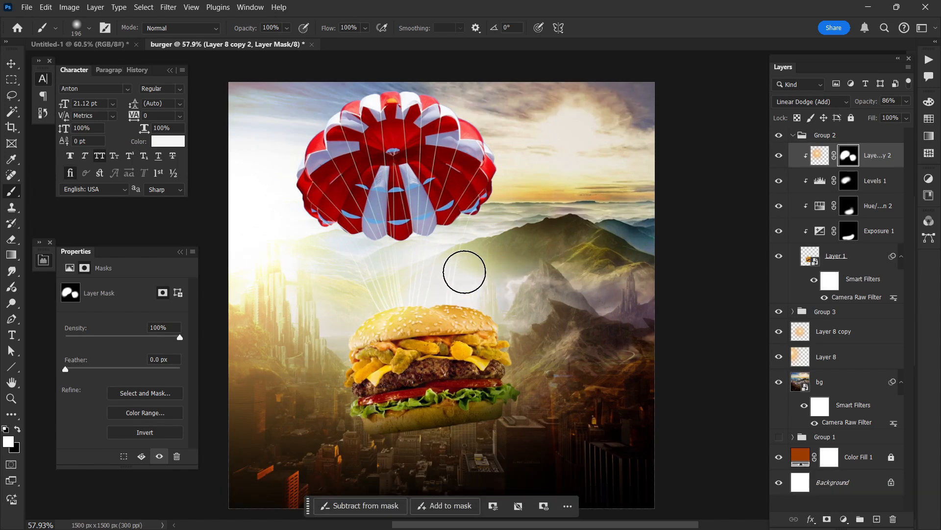
scroll(445, 235, "down", 1)
scroll(458, 227, "up", 1)
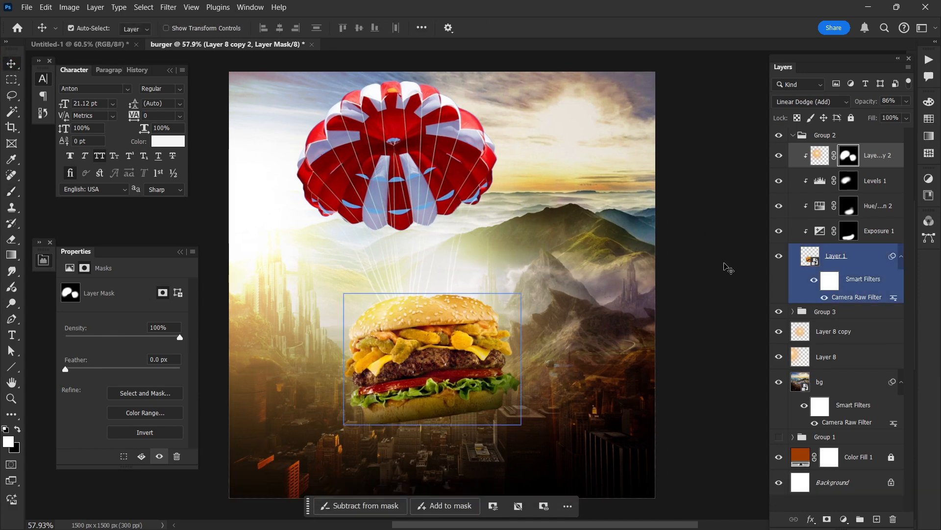
left_click(692, 260)
scroll(692, 259, "right", 1)
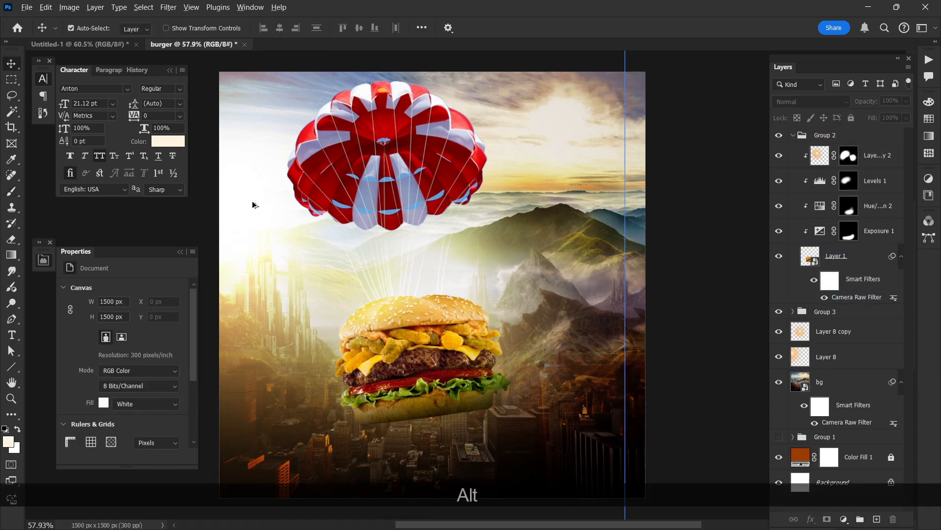
Step: Duplicate Layer 8's glow over the upper-right sky and scale the copy to about 78%, 2188 x 1982 px
left_click_drag(248, 201, 597, 157)
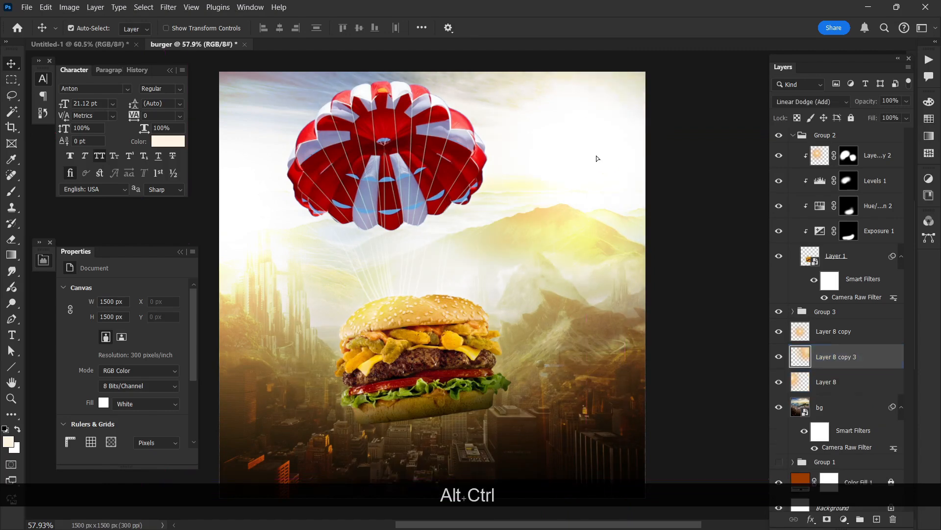
key("ctrl+alt+t")
key("ctrl+t")
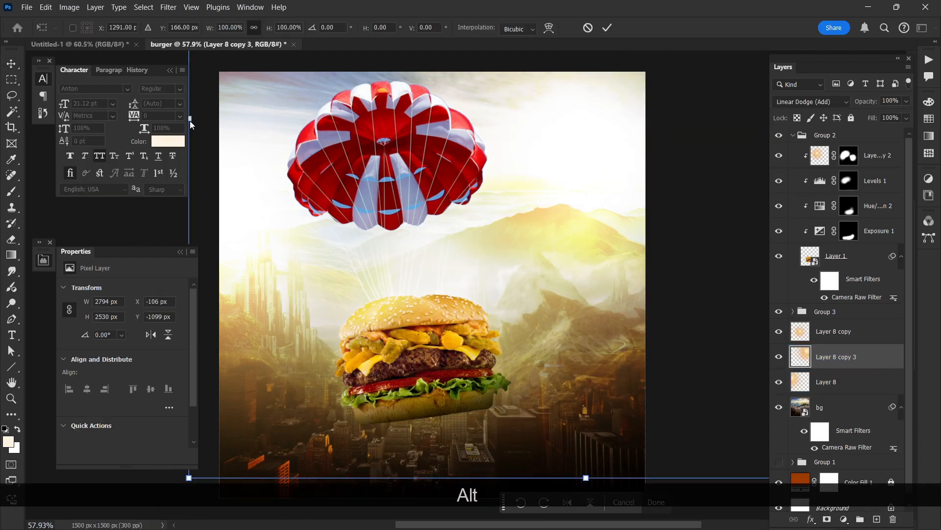
scroll(201, 118, "down", 3)
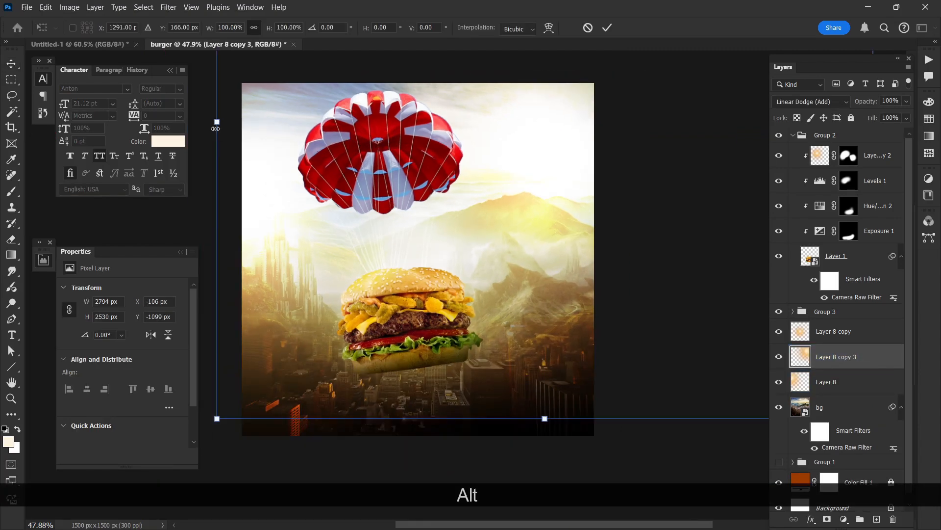
left_click_drag(217, 122, 332, 125)
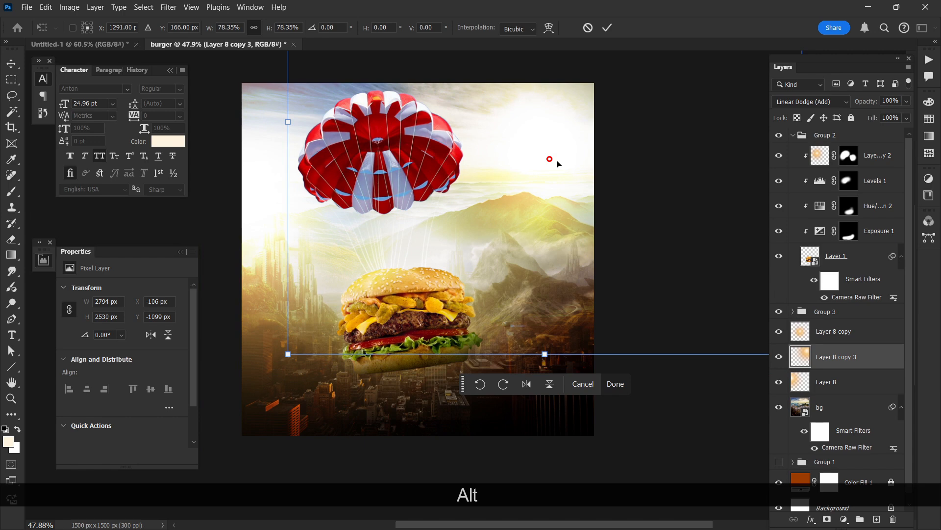
left_click(557, 160)
Step: Lower the opacity of Layer 8 copy 3 to 35%
key("1")
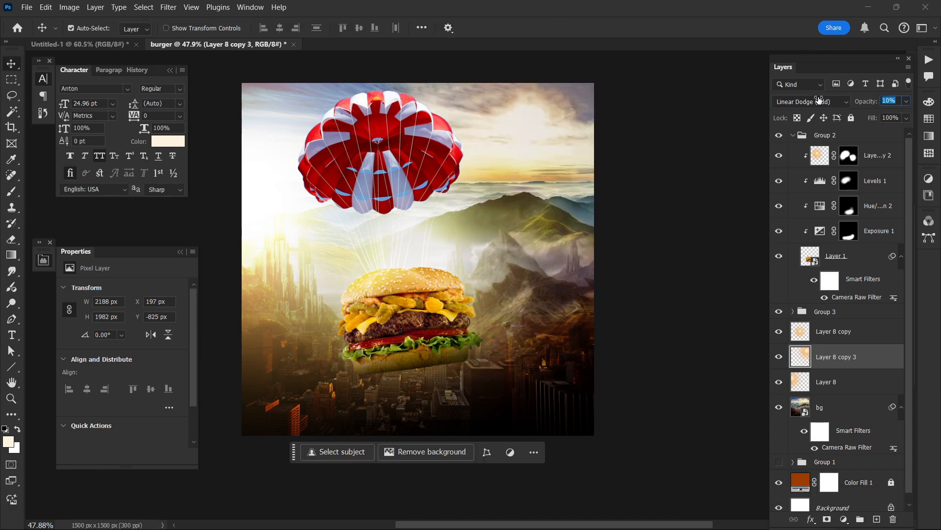
key("3")
key("1")
left_click_drag(829, 100, 834, 99)
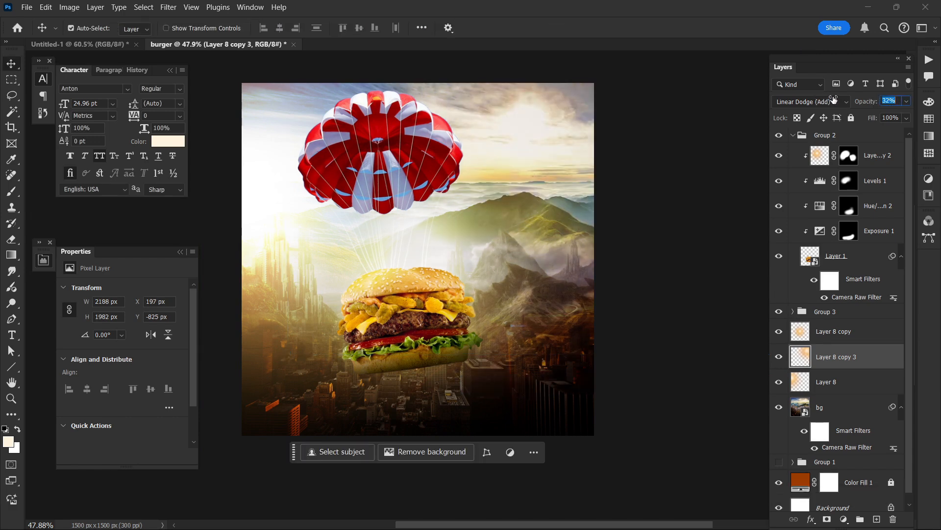
Step: Shift Layer 8 copy 3's glow straight down by 25 px over the sky
left_click(666, 204)
scroll(565, 208, "left", 1)
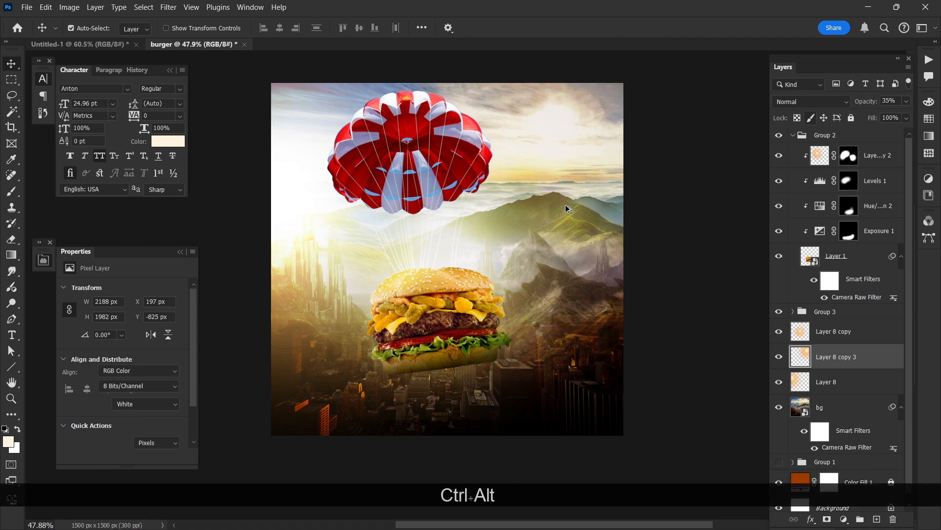
scroll(566, 208, "up", 1)
scroll(603, 192, "up", 1)
left_click(604, 189)
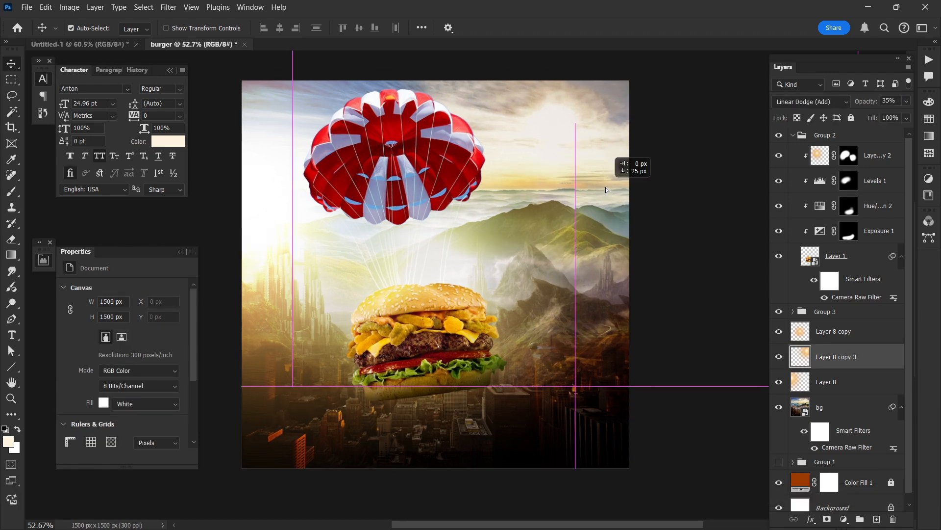
left_click(676, 348)
scroll(645, 312, "right", 1)
scroll(648, 315, "left", 1)
left_click(498, 168)
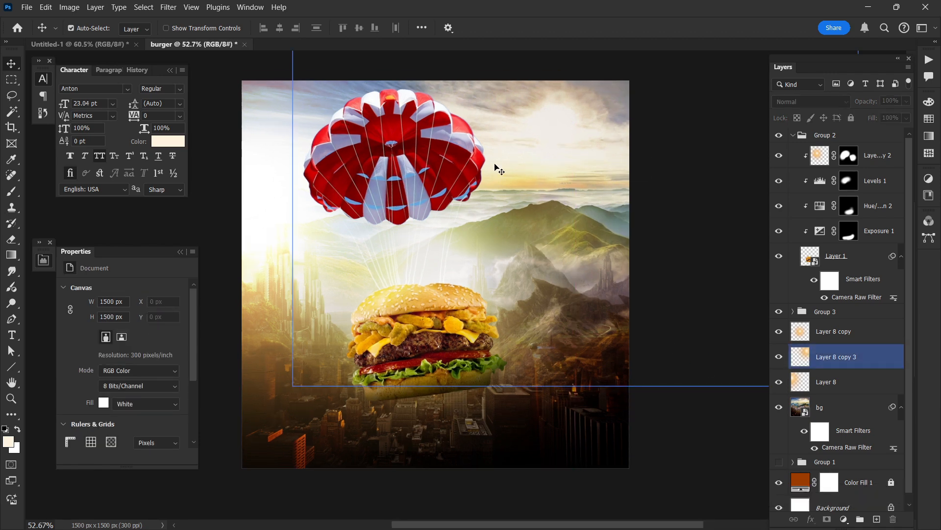
Step: Start the Camera Raw filter on the parachute in Layer 5 with contrast +34, highlights -30, shadows -40, whites -11 and vibrance +37
left_click(425, 156)
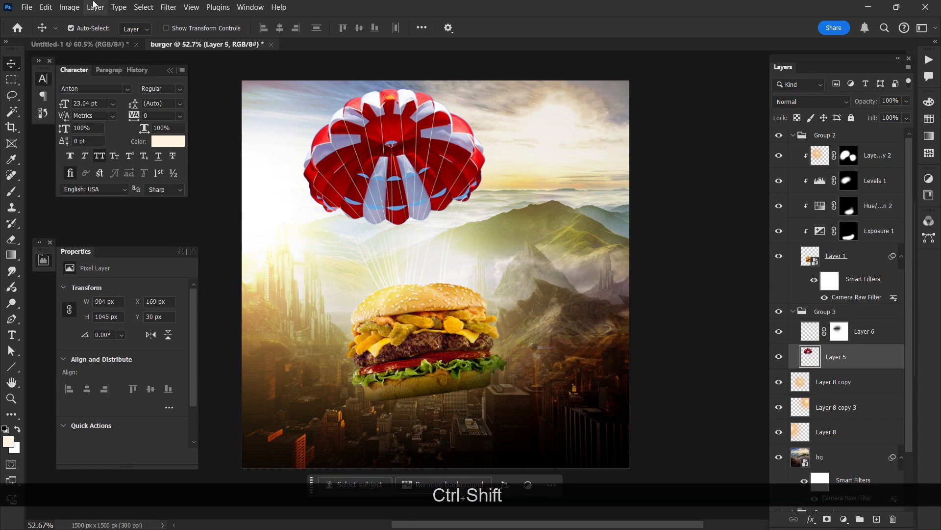
left_click(169, 7)
left_click(181, 118)
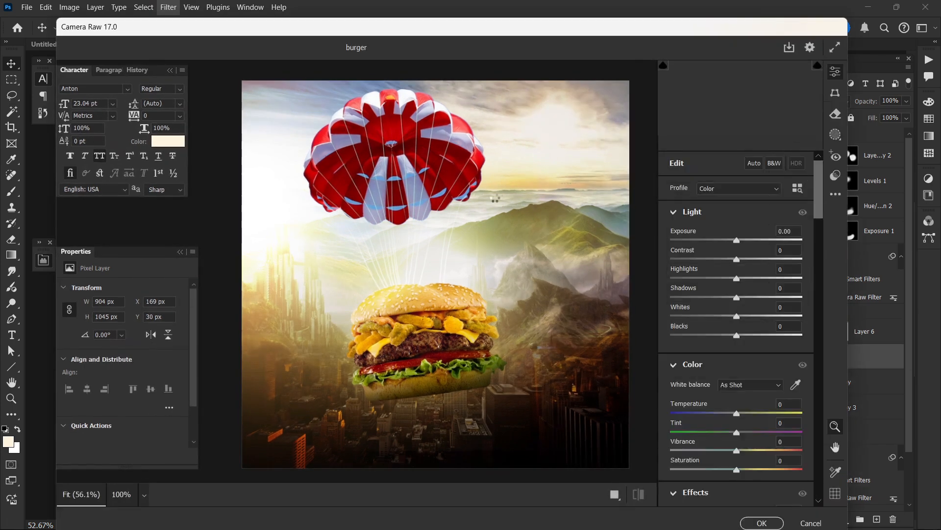
scroll(293, 177, "up", 5)
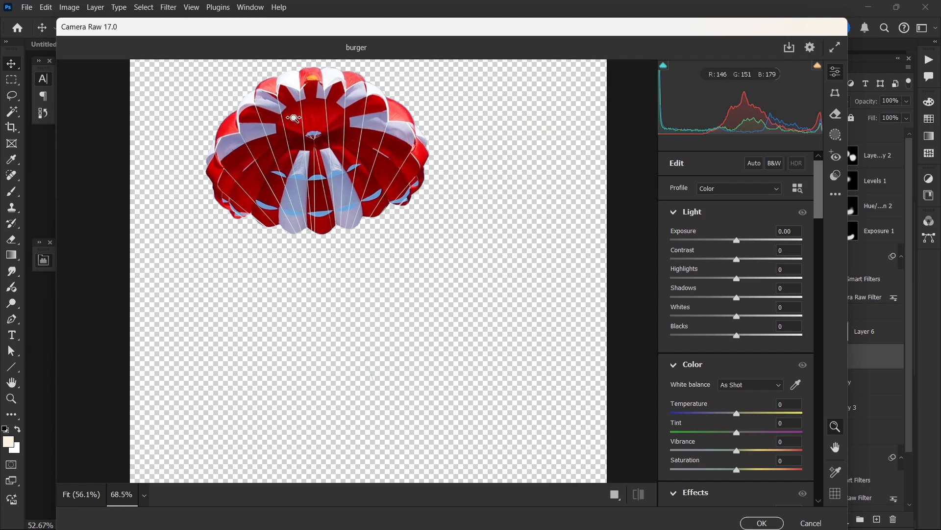
scroll(293, 178, "up", 1)
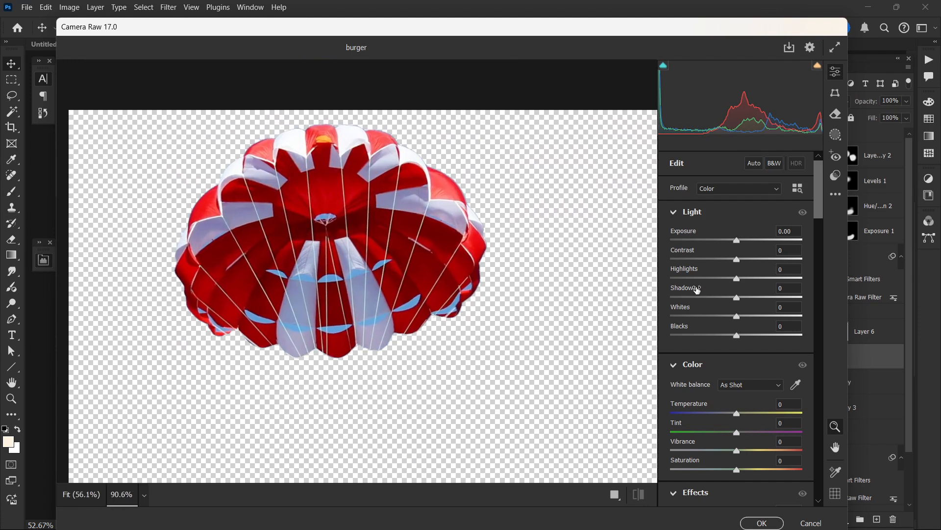
left_click_drag(736, 259, 712, 297)
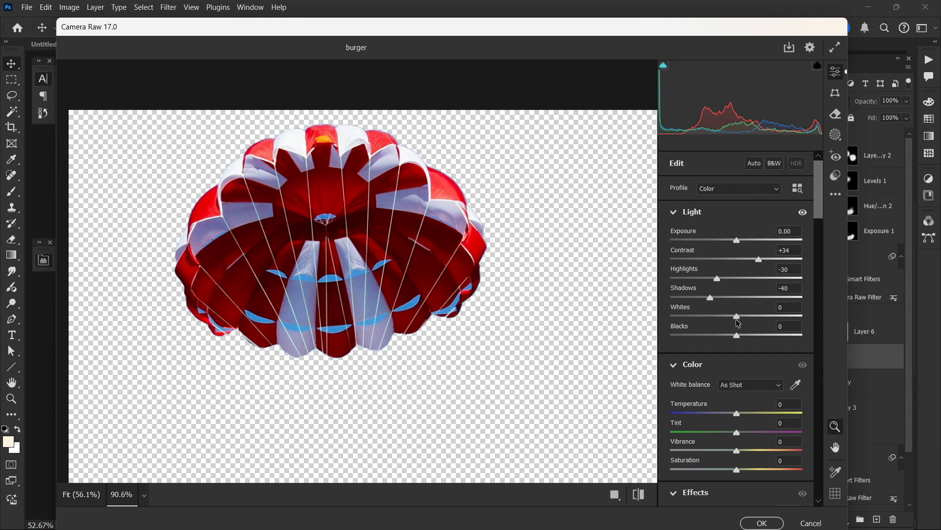
left_click_drag(738, 321, 732, 319)
left_click_drag(738, 451, 762, 450)
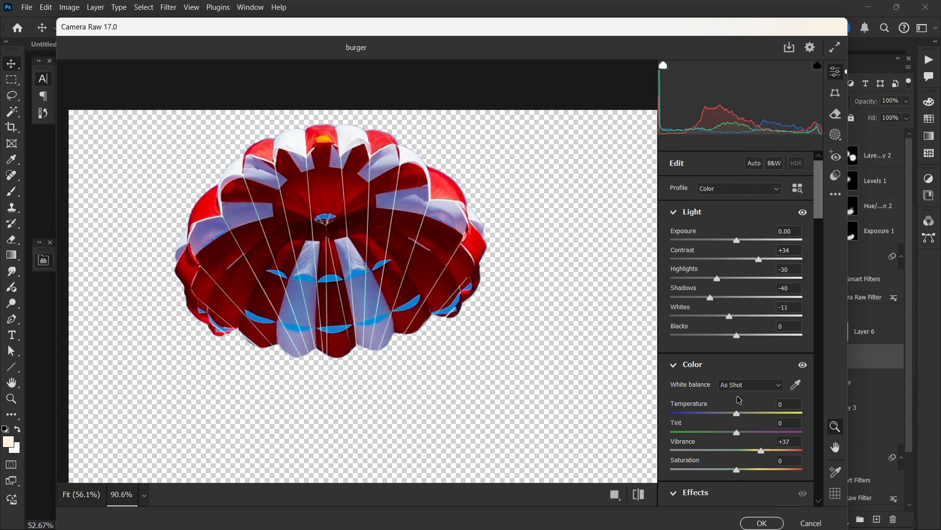
Step: Recolor the parachute's reds in the Color Mixer with hue +93, saturation +33 and luminance -6
scroll(730, 310, "down", 5)
scroll(735, 360, "down", 1)
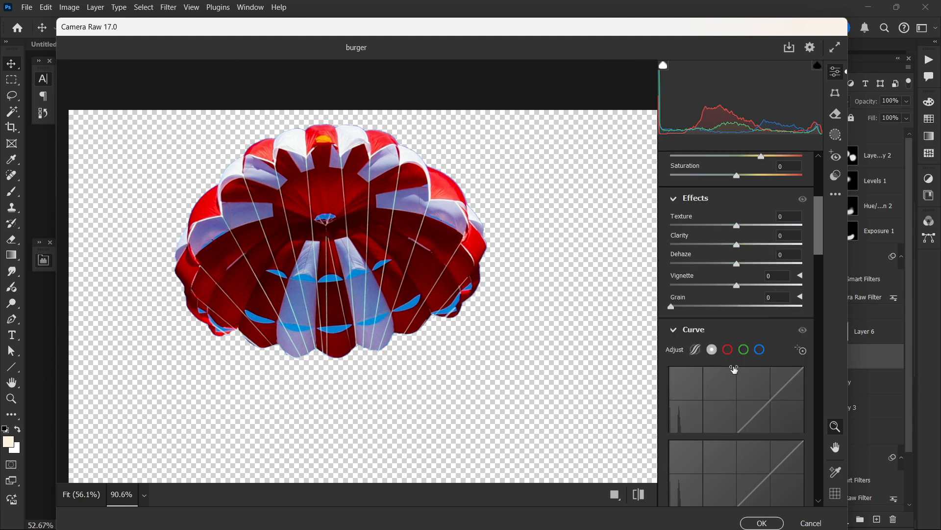
scroll(733, 364, "up", 4)
scroll(730, 360, "down", 5)
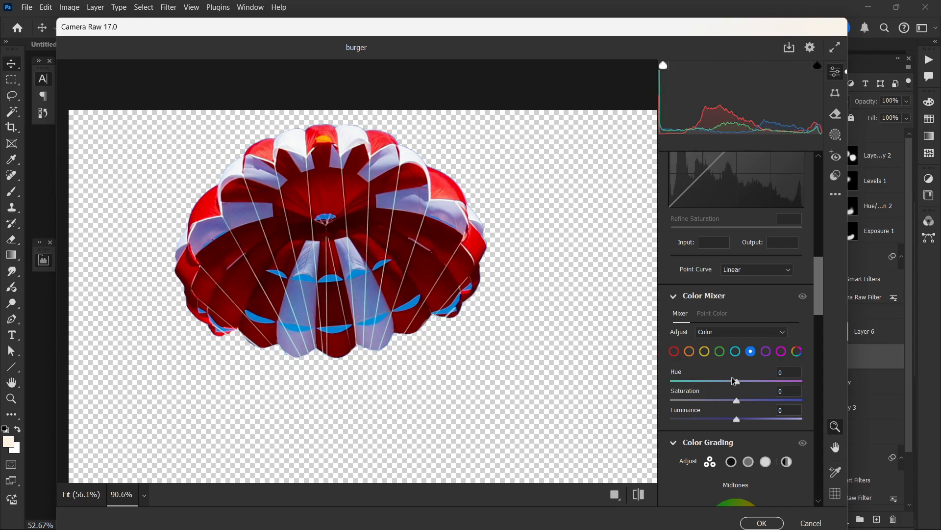
left_click(674, 351)
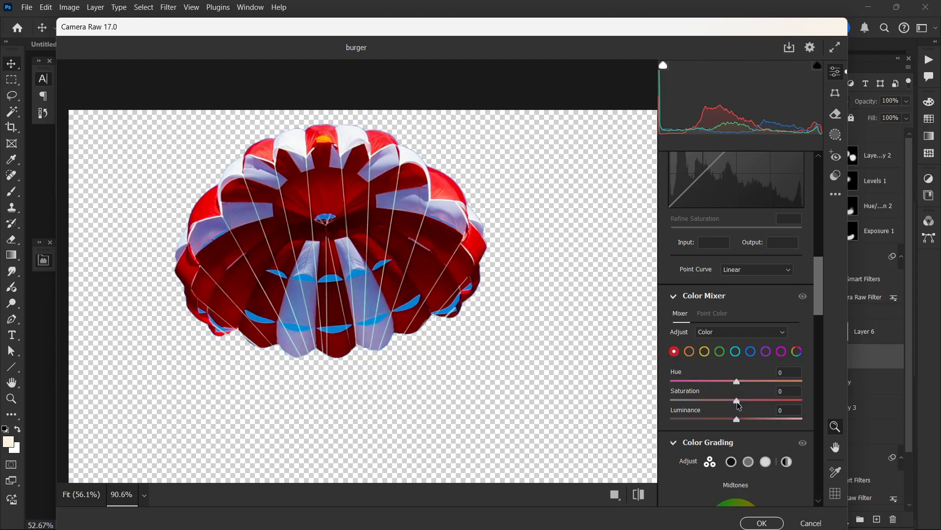
mouse_move(737, 401)
left_mouse_down()
mouse_move(781, 402)
mouse_move(700, 395)
mouse_move(742, 383)
left_mouse_up()
left_click_drag(741, 383, 801, 391)
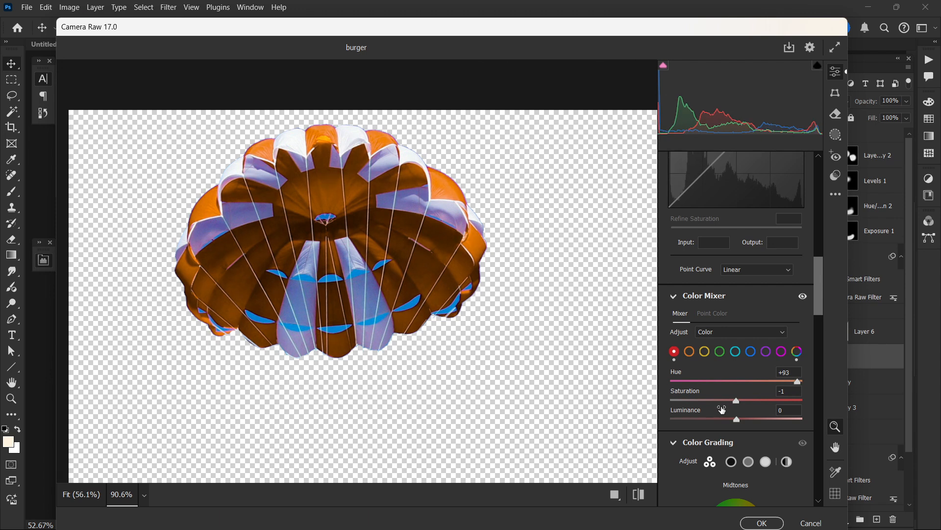
left_click_drag(722, 410, 745, 410)
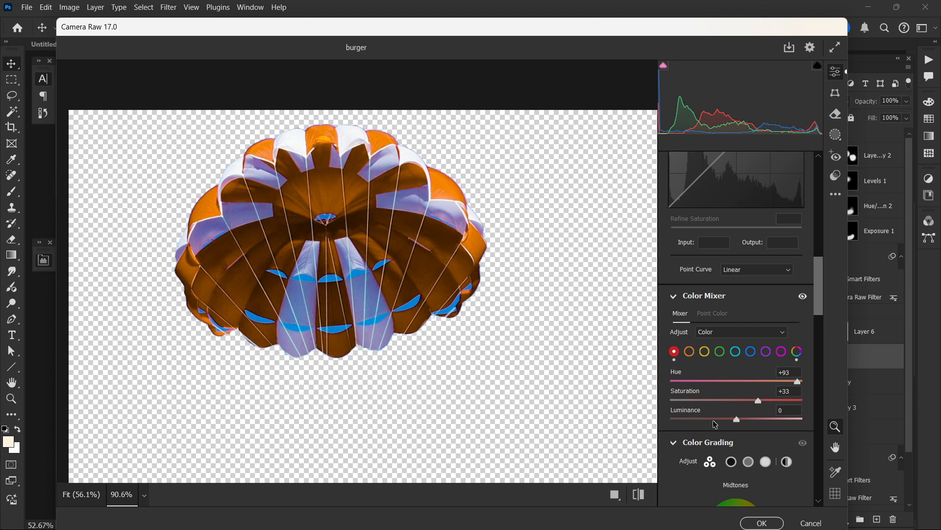
left_click_drag(737, 419, 733, 420)
Step: Set the oranges' hue to -33, reduce their saturation, and apply the Camera Raw grading to the parachute
left_click(689, 351)
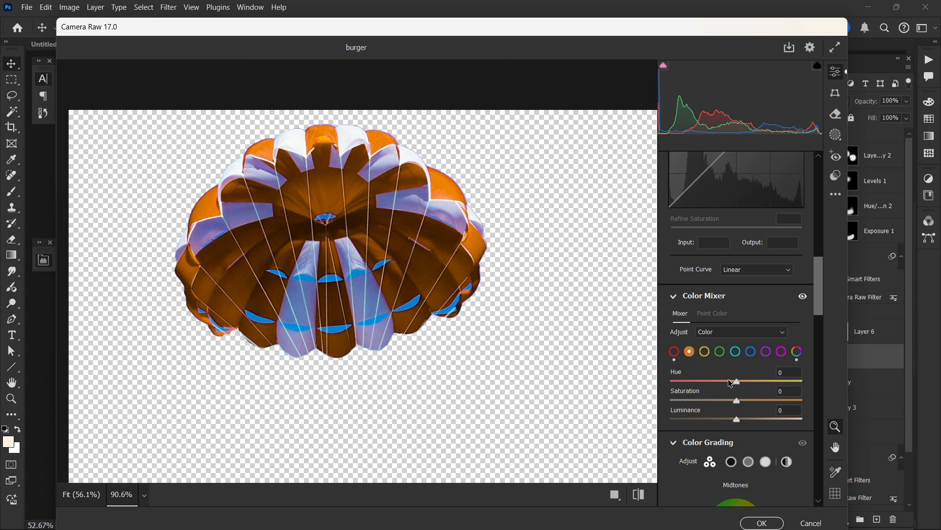
left_click_drag(731, 383, 728, 386)
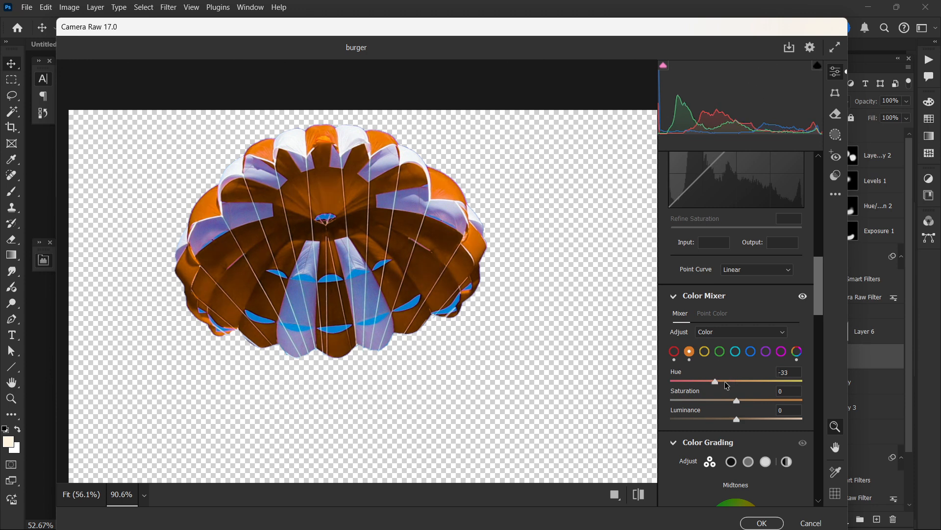
left_click_drag(737, 401, 699, 400)
left_click(705, 353)
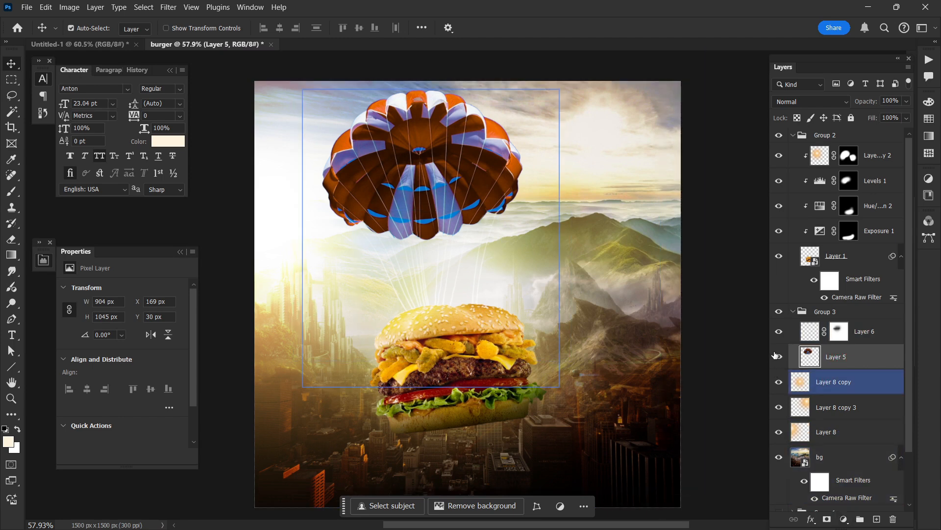
Step: Add a Levels adjustment above Layer 5 with the midtones at 2.42, and invert its mask to black
left_click(846, 519)
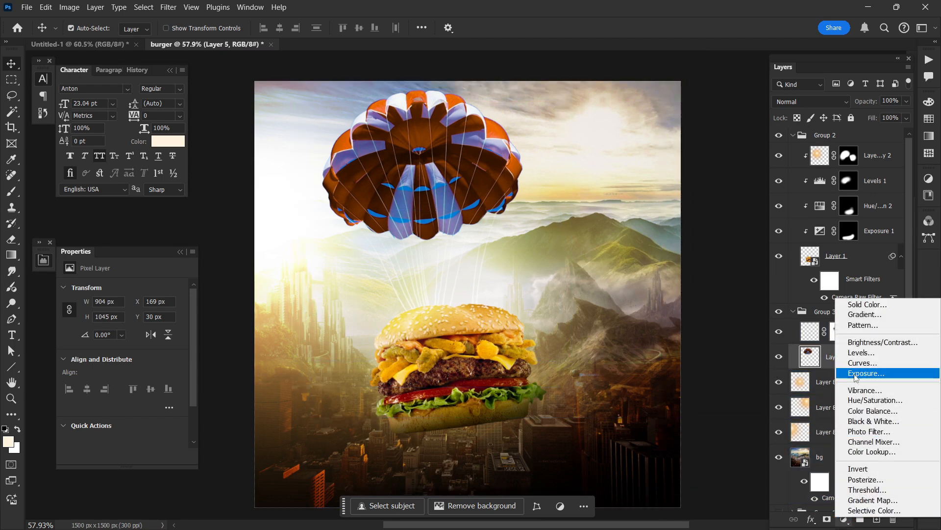
left_click(854, 355)
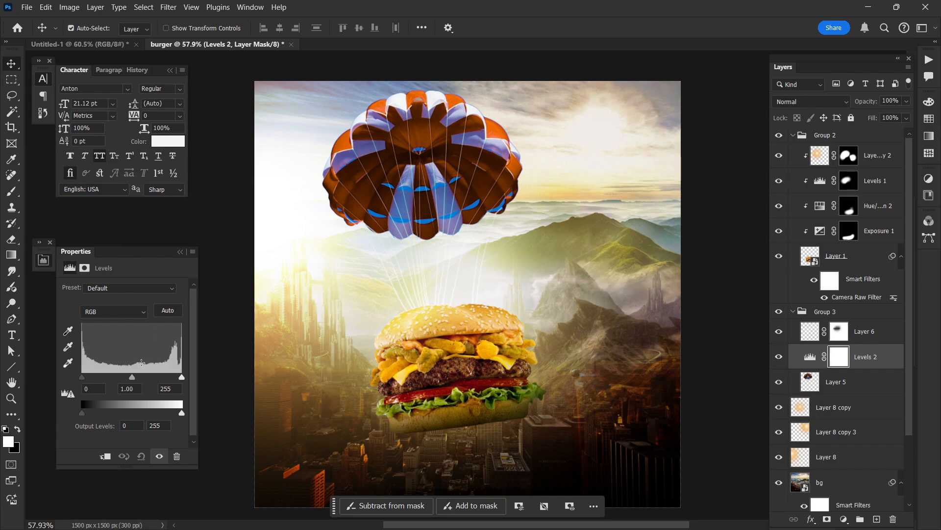
left_click_drag(131, 377, 102, 376)
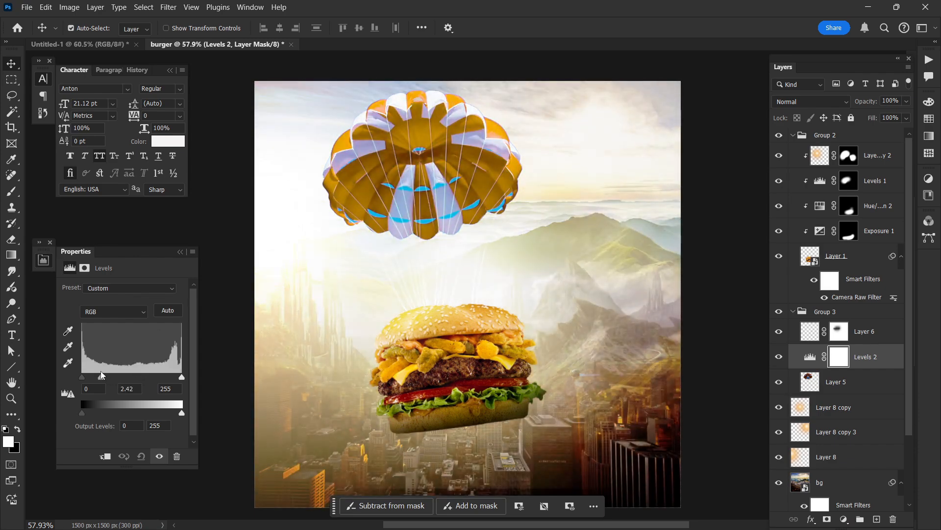
key("ctrl")
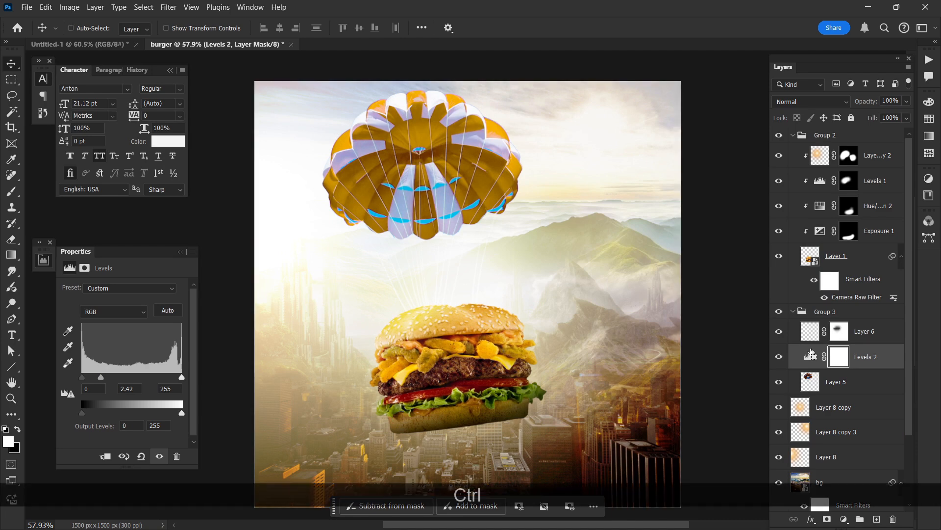
key("ctrl+i")
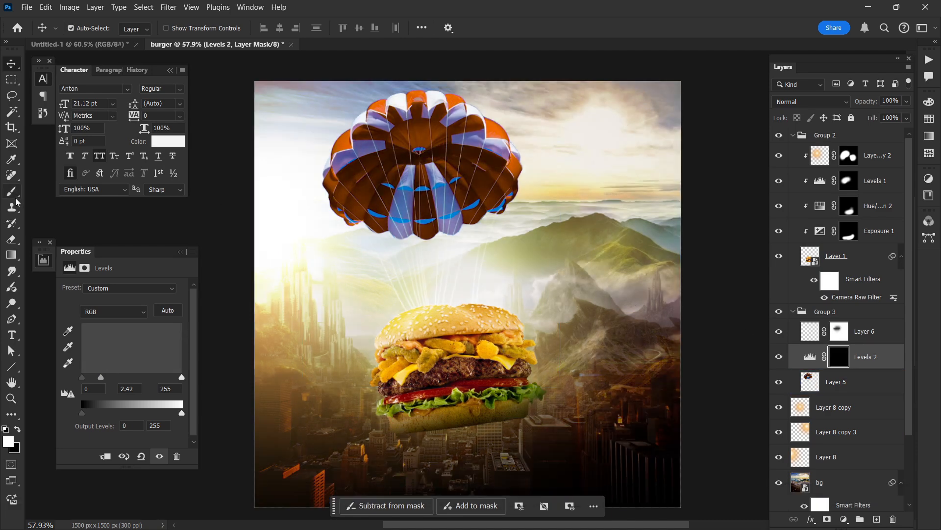
Step: Clip the Levels adjustment to Layer 5 and paint its mask white with a soft 364 px brush along the parachute's left edge
left_click(13, 192)
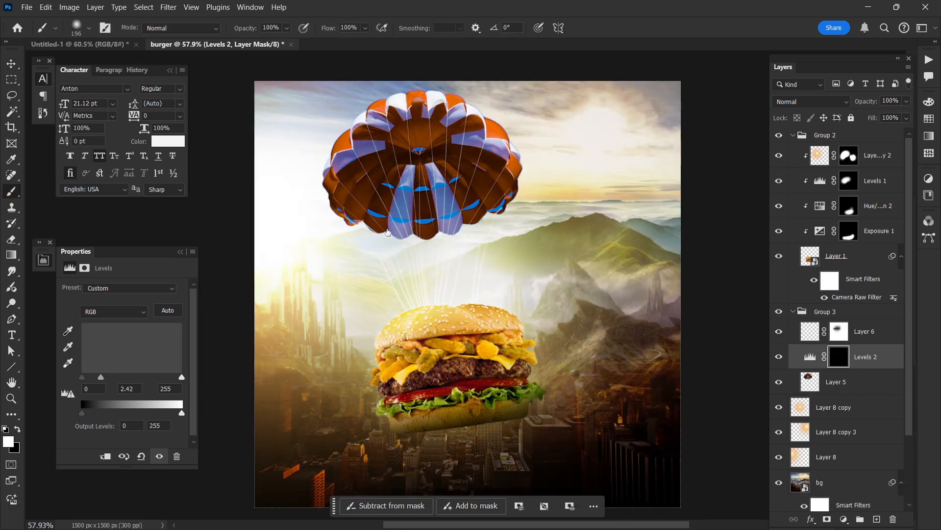
scroll(388, 233, "up", 3)
mouse_move(326, 229)
left_mouse_down()
mouse_move(354, 227)
mouse_move(331, 189)
left_mouse_up()
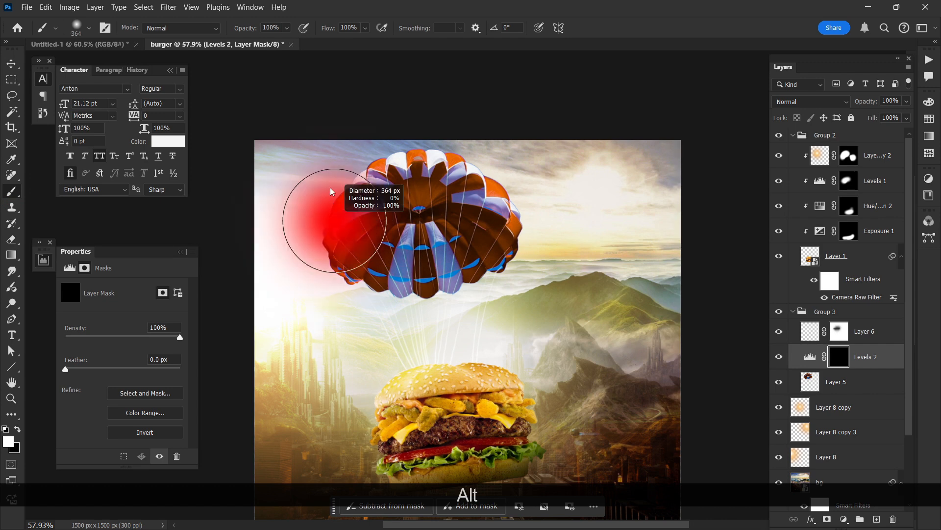
key("ctrl+z")
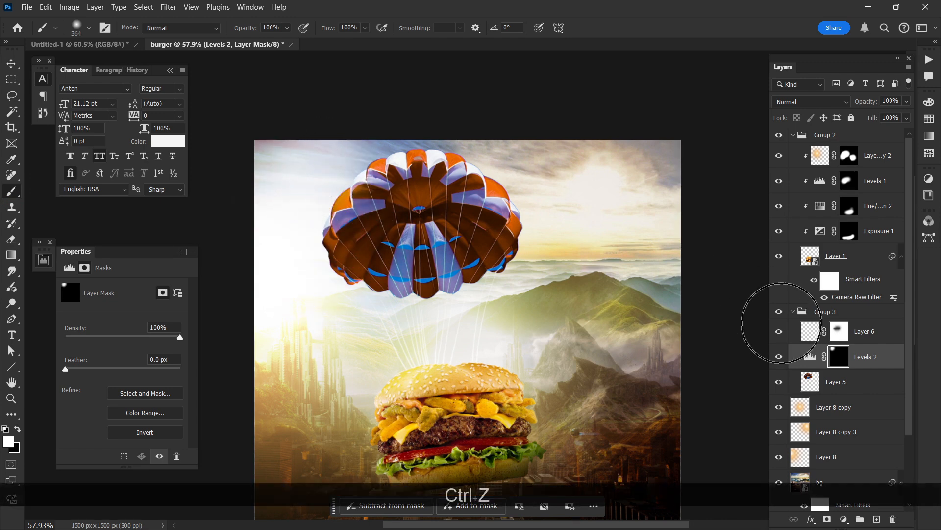
left_click(859, 368, "alt")
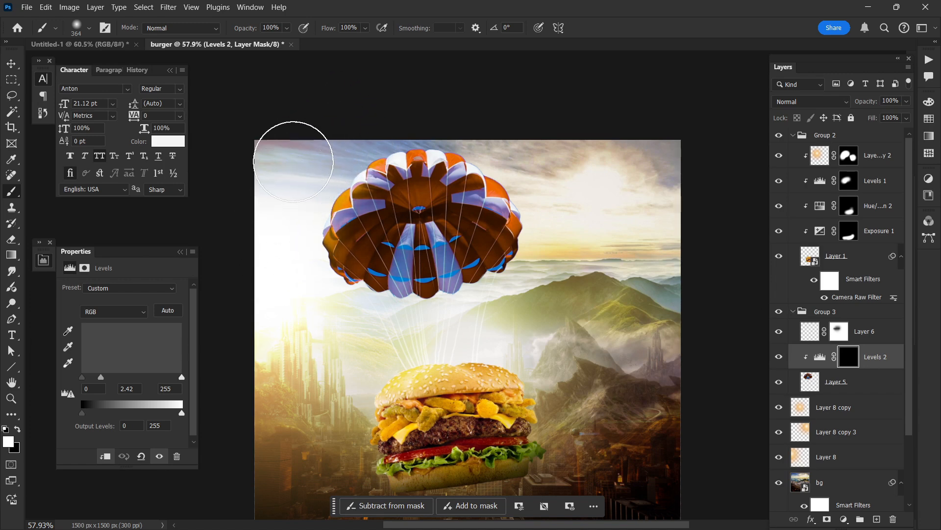
left_click_drag(269, 256, 274, 275)
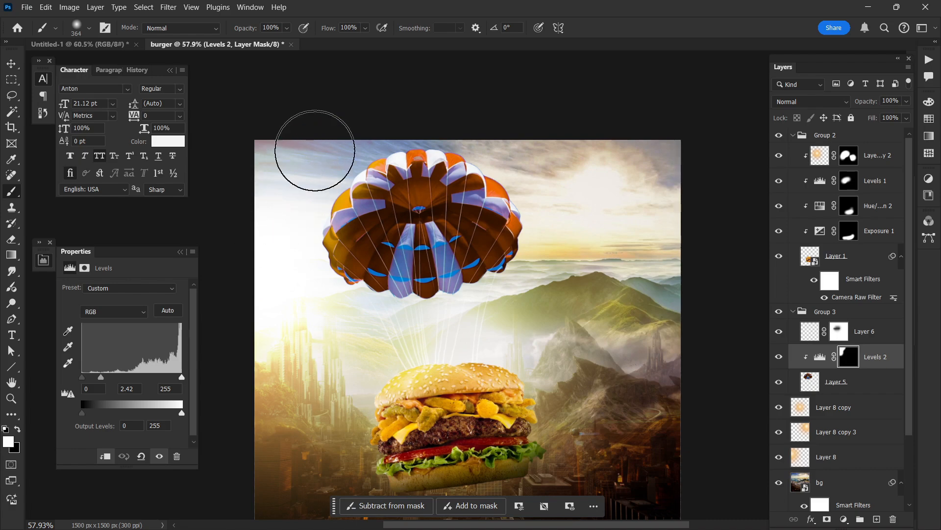
scroll(342, 157, "down", 2)
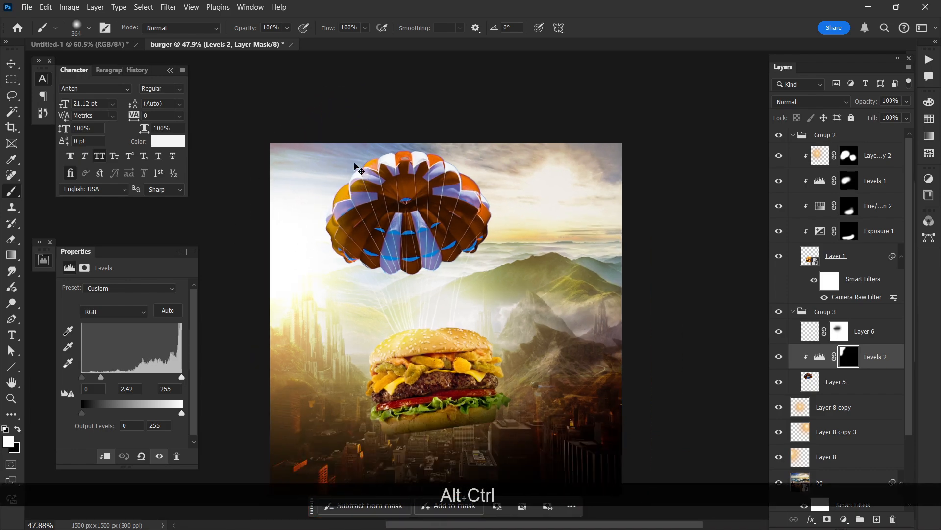
Step: Lock Layer 6's transparent pixels, recolor the parachute strings with a large soft orange-brown brush, and adjust the layer's opacity
scroll(389, 300, "up", 4)
left_click(836, 381)
left_click(839, 331)
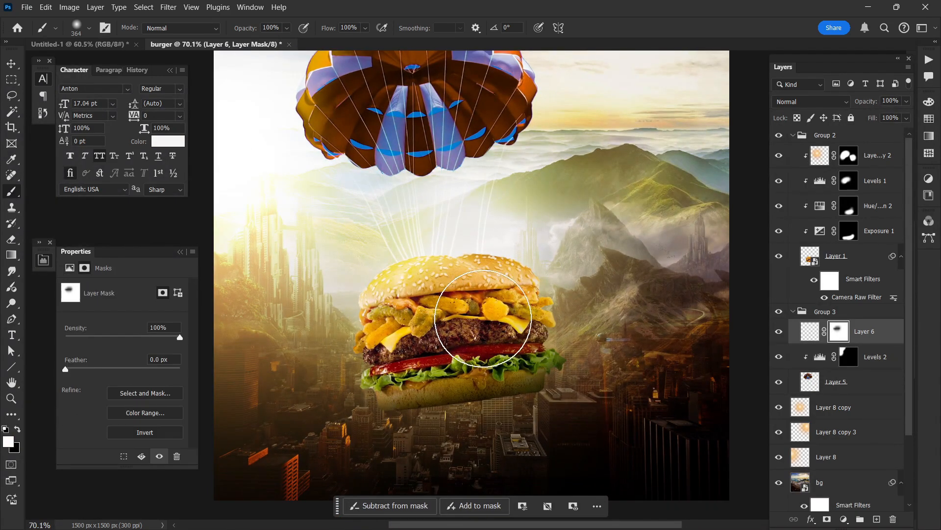
left_click(409, 268, "alt")
left_click(810, 331)
key("/")
key("[")
left_click(411, 303, "alt")
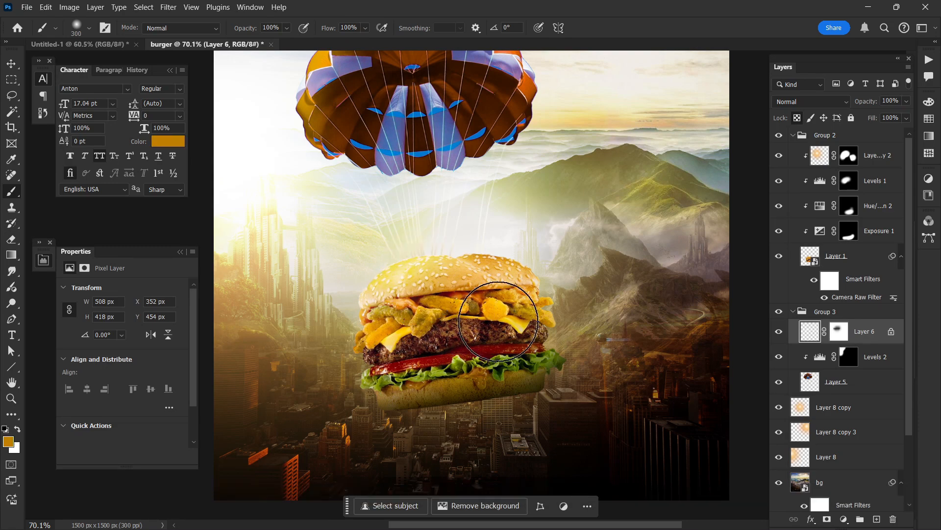
key("ctrl+z")
key("ctrl+z")
key("ctrl+z")
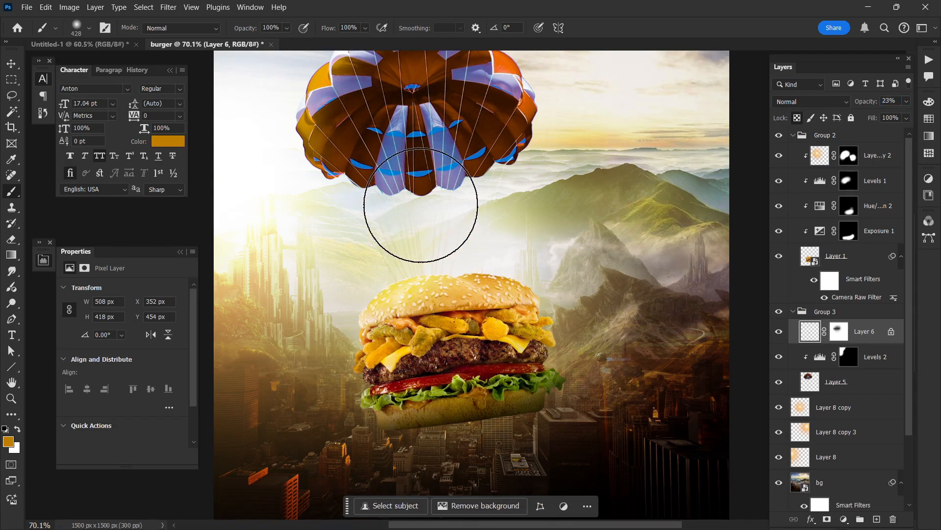
scroll(457, 213, "down", 1)
key("v")
left_click(733, 262)
scroll(734, 263, "down", 2)
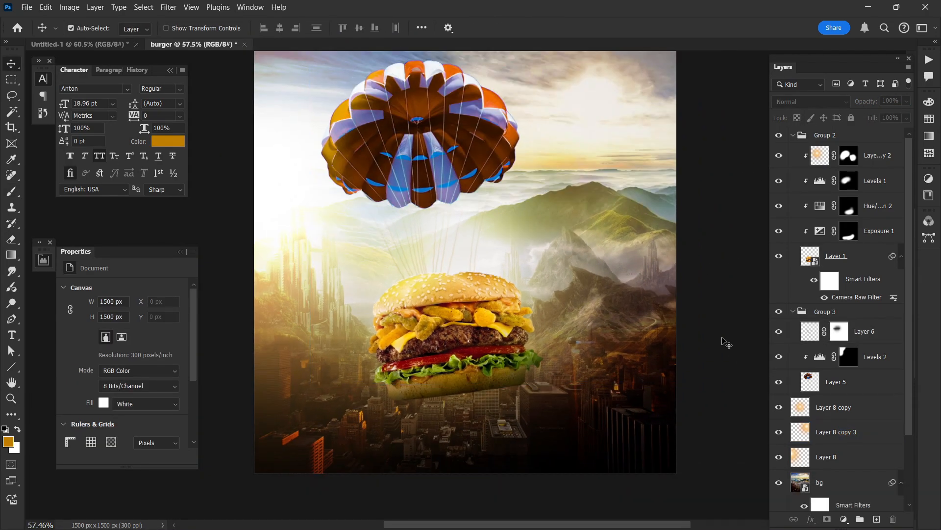
Step: Add a Levels adjustment clipped to the burger in Layer 1 and set its midtones to 0.78
left_click(853, 252)
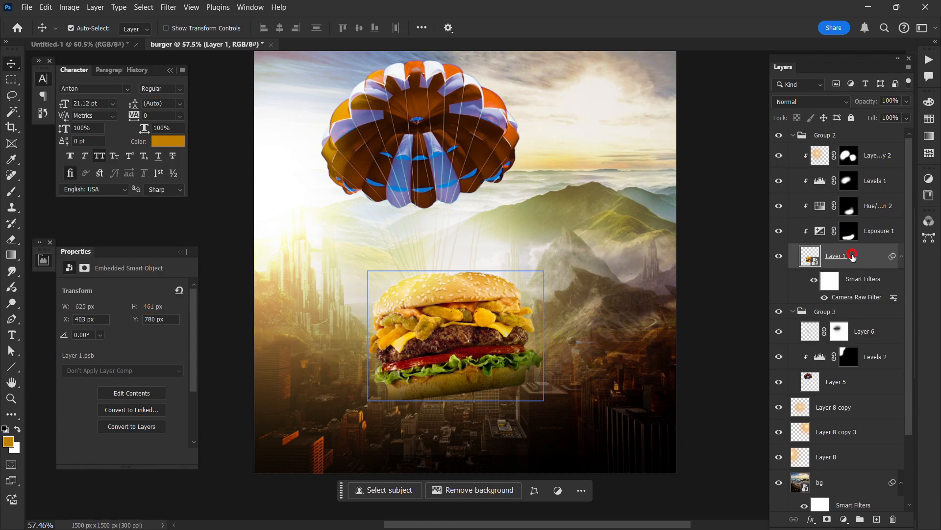
left_click(844, 518)
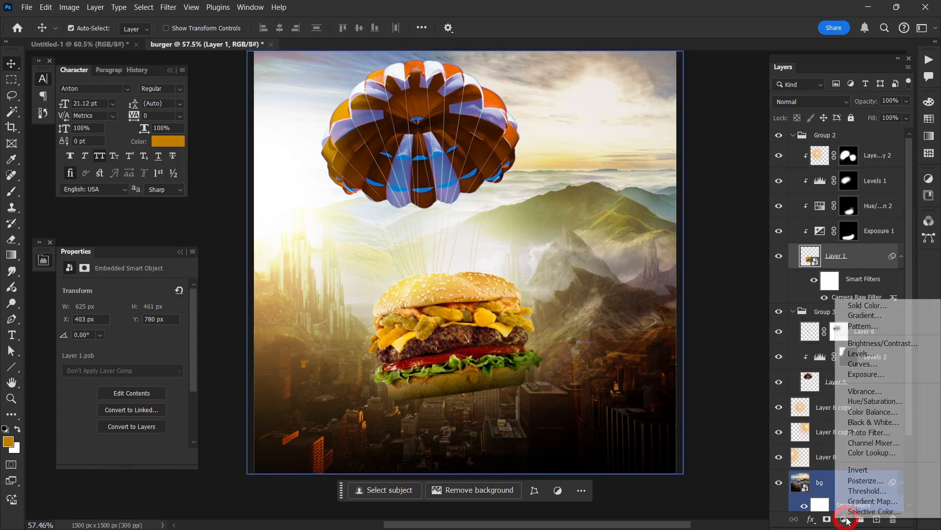
left_click(855, 357)
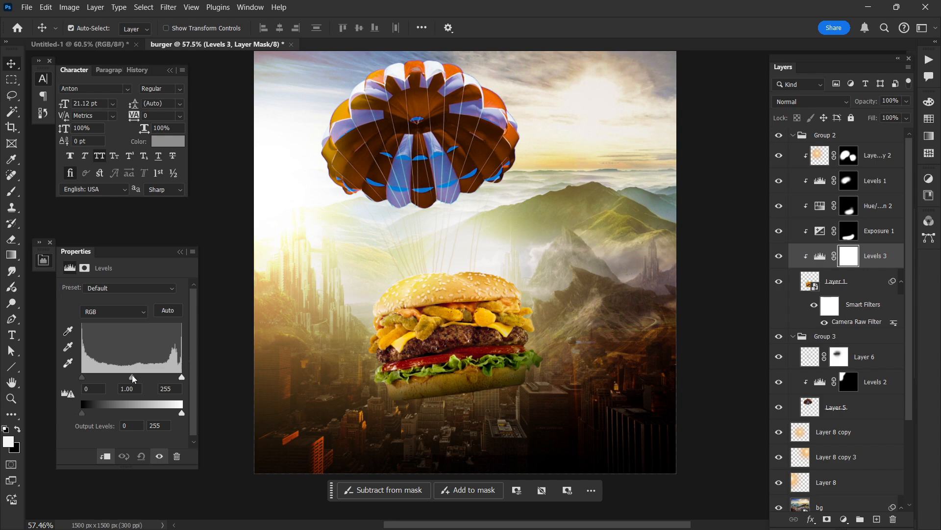
left_click_drag(133, 377, 138, 378)
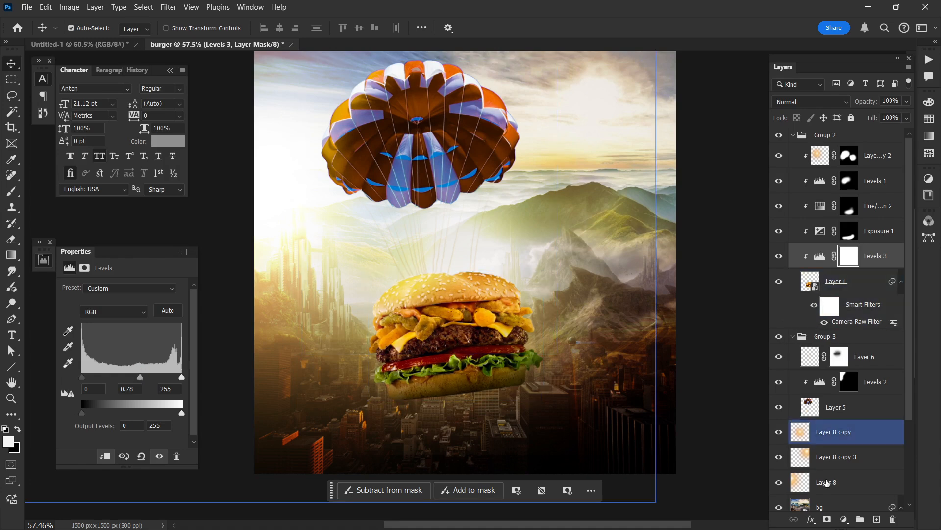
Step: Adjust the burger's color with a clipped Hue/Saturation layer above Levels 3, and rename Group 2 as burger
left_click(844, 519)
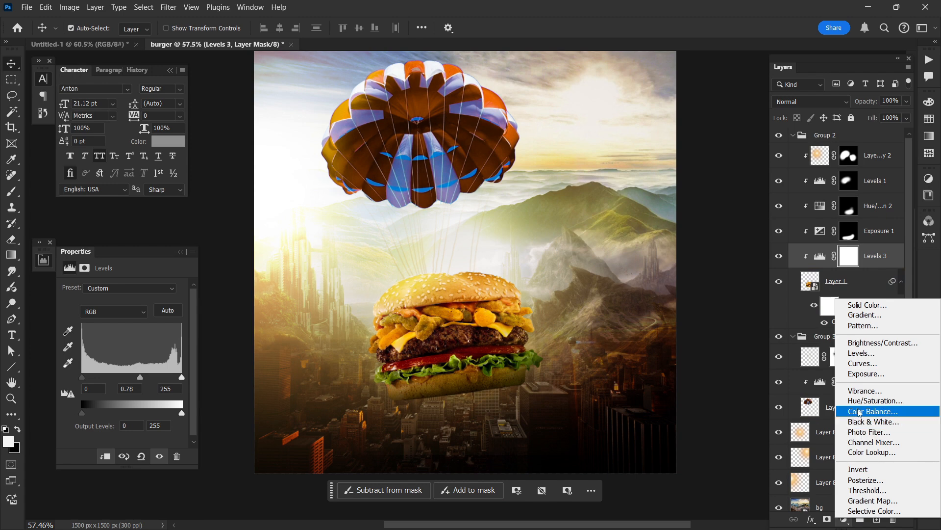
left_click(861, 401)
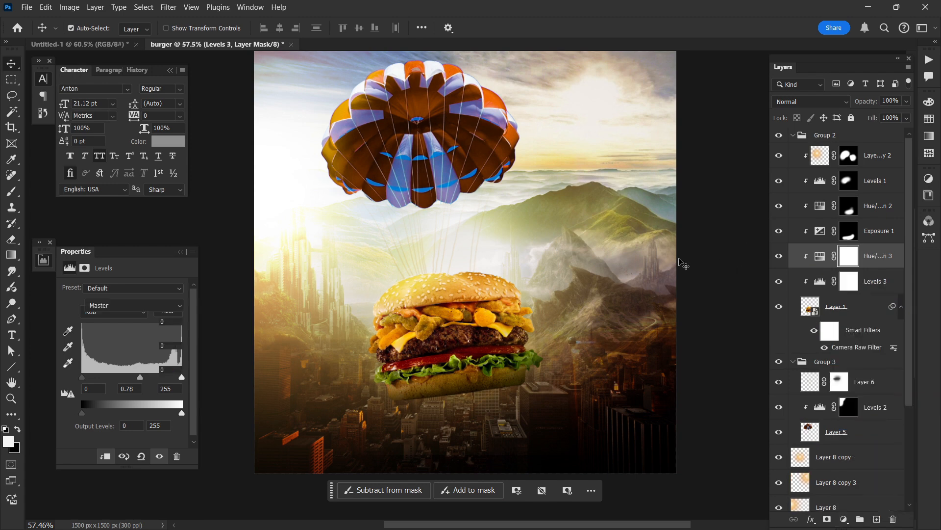
left_click_drag(122, 336, 143, 358)
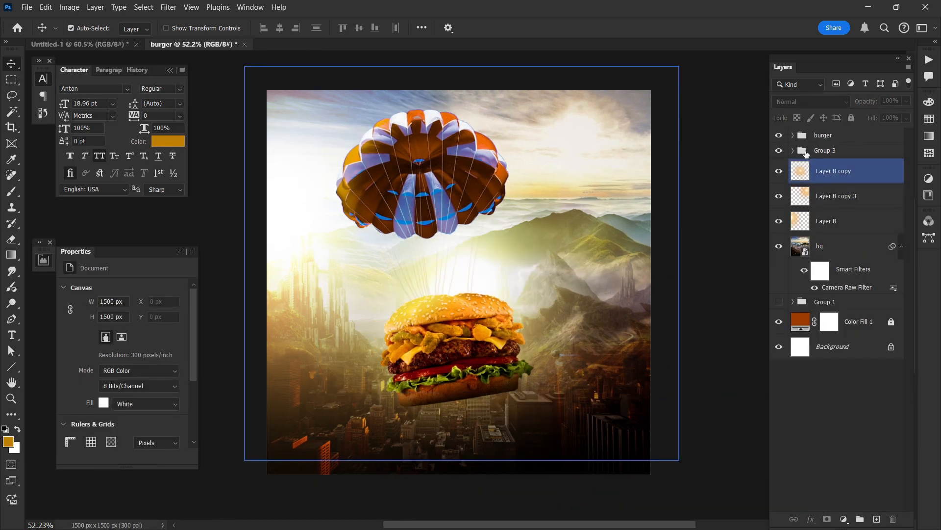
Step: Link the burger group with Group 3 and stamp both into a new merged layer
left_click(795, 150)
left_click(824, 135, "ctrl")
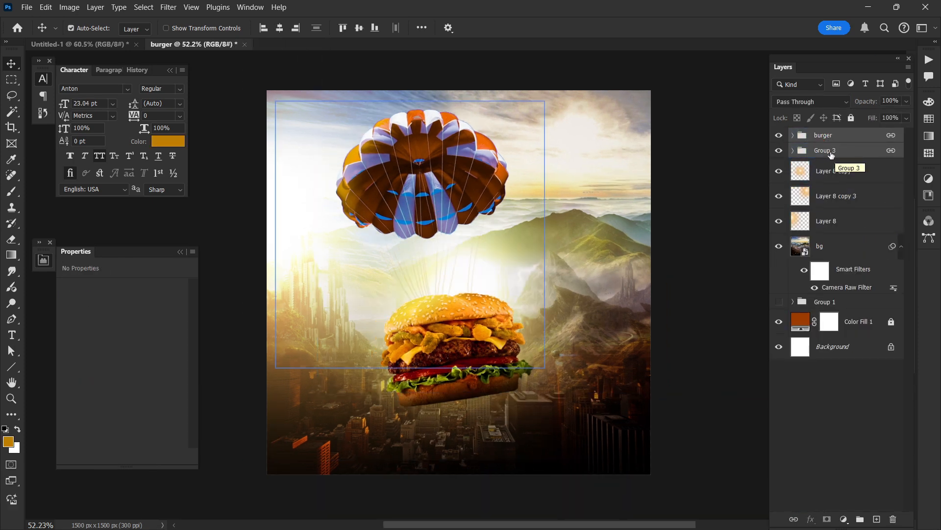
key("ctrl+alt")
key("ctrl+alt+e")
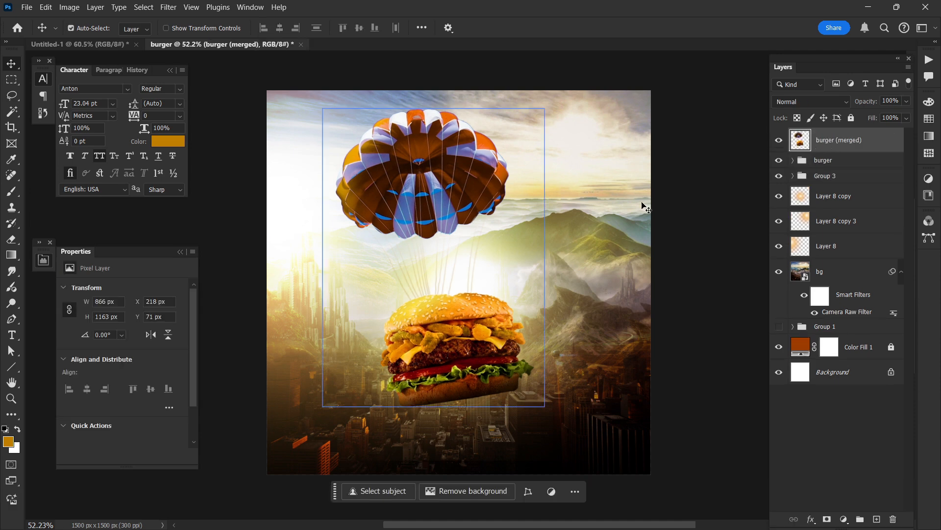
Step: Move the merged burger and parachute to X 659 px, Y 94 px and convert the layer to a smart object
left_click_drag(500, 128, 576, 180)
key("ctrl+t")
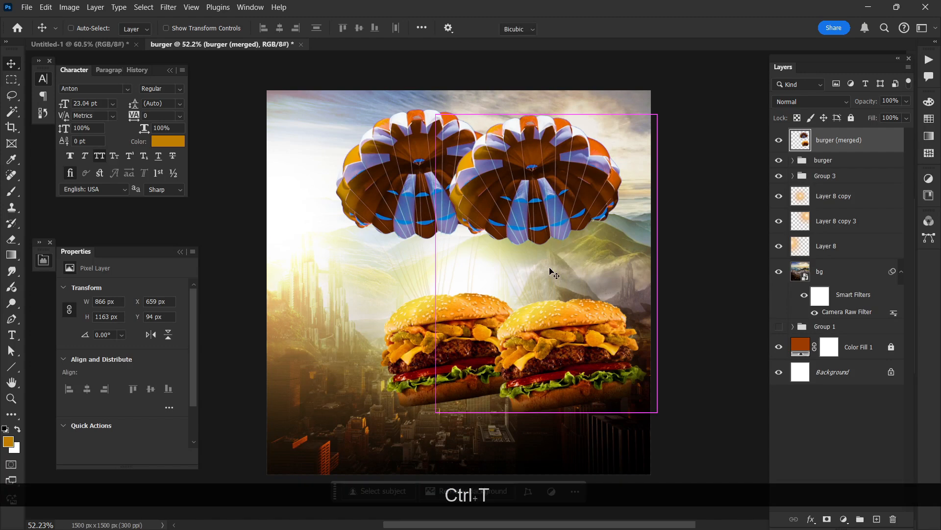
right_click(839, 149)
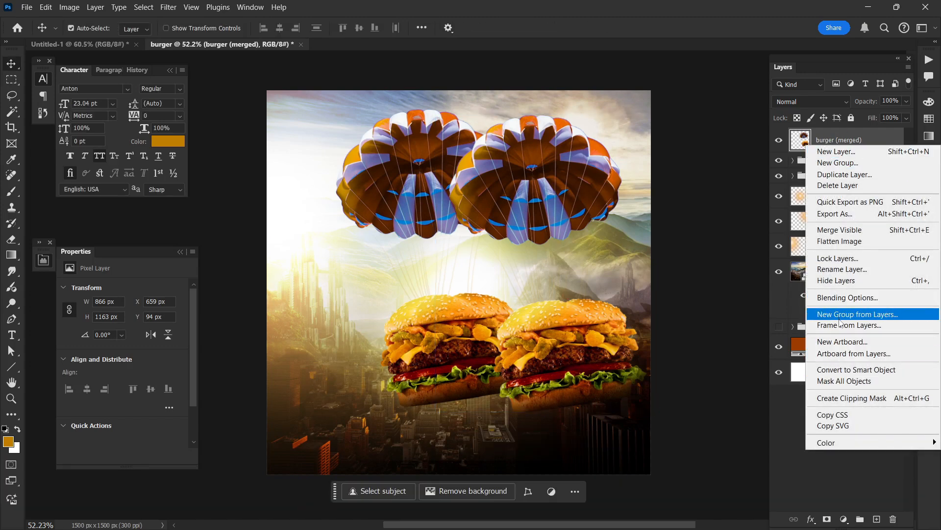
left_click(843, 369)
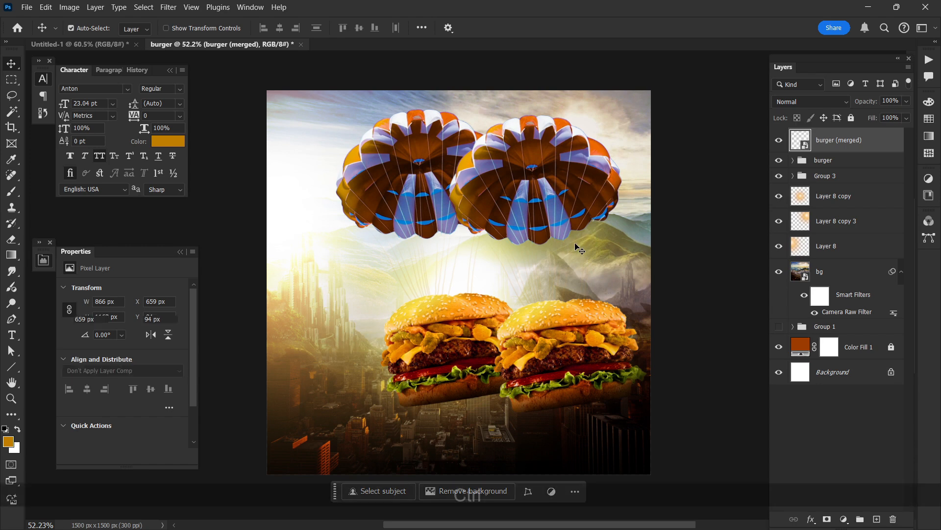
Step: Rotate the merged smart object 20.43° and shrink it to 225 x 283 px in the sky's upper right corner
key("ctrl+t")
left_click_drag(546, 415, 611, 243)
left_click_drag(600, 176, 616, 156)
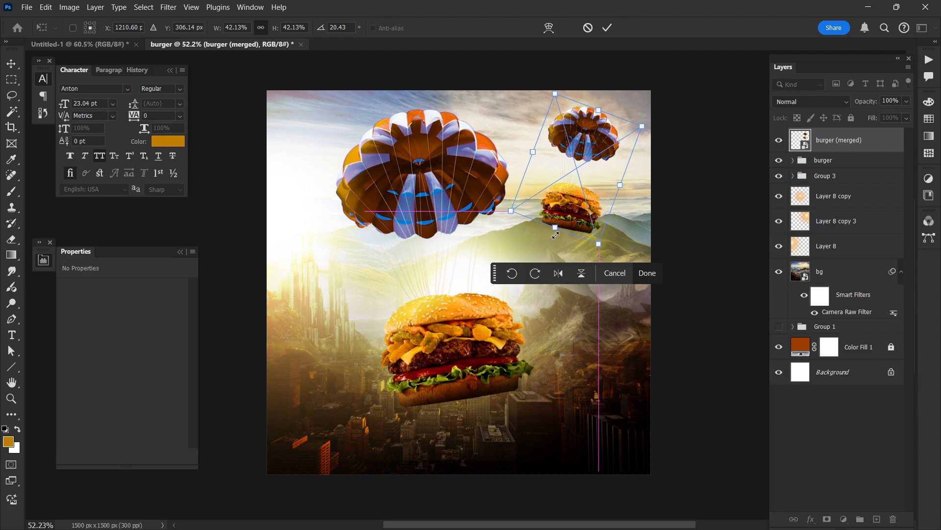
left_click_drag(557, 226, 606, 159)
key("Return")
Step: Duplicate the small parachuting burger and place the copy left of the main burger, scaled to 30.30% and rotated to 1.03°
scroll(619, 179, "left", 1)
key("alt")
key("ctrl+alt+j")
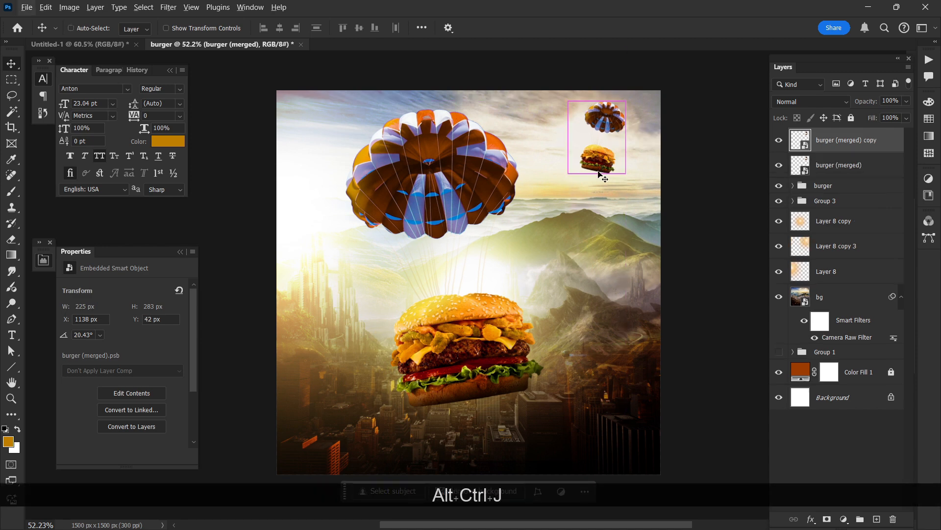
key("ctrl+alt+t")
left_click_drag(607, 162, 628, 227)
left_click_drag(541, 261, 336, 303)
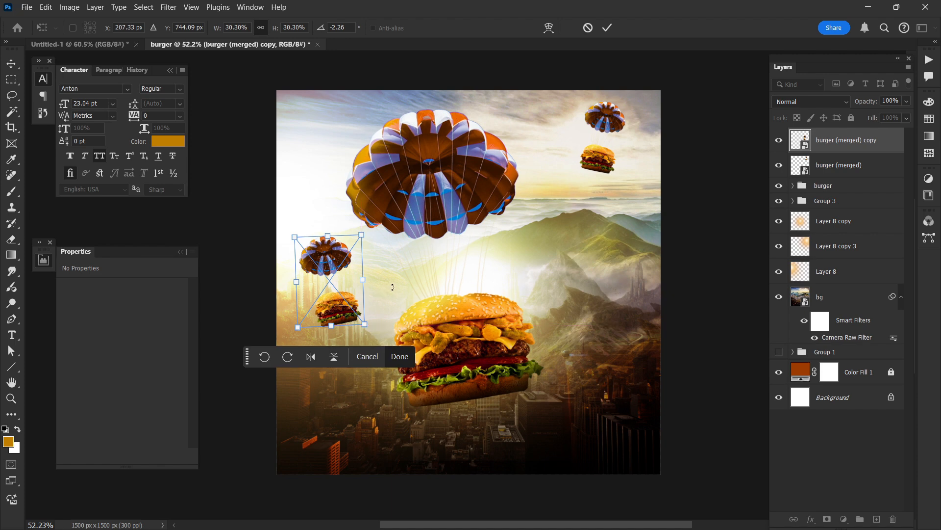
left_click_drag(391, 287, 391, 290)
Step: Enlarge the burger copy to 300 x 406 px, position it at X 23 px, Y 469 px, and apply the transform
scroll(337, 310, "up", 2, "alt")
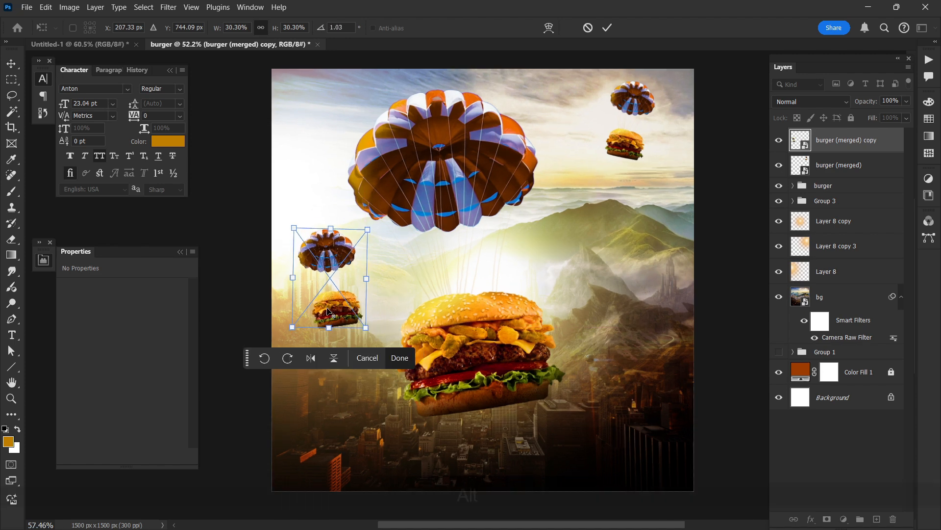
left_click_drag(330, 315, 326, 313)
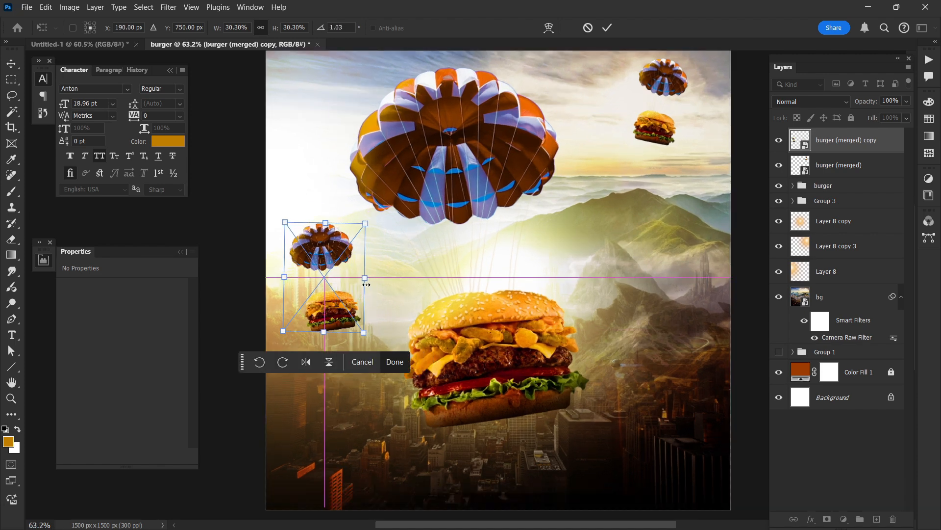
left_click_drag(366, 281, 378, 282)
left_click_drag(349, 310, 342, 285)
left_click(411, 288)
scroll(411, 289, "down", 1)
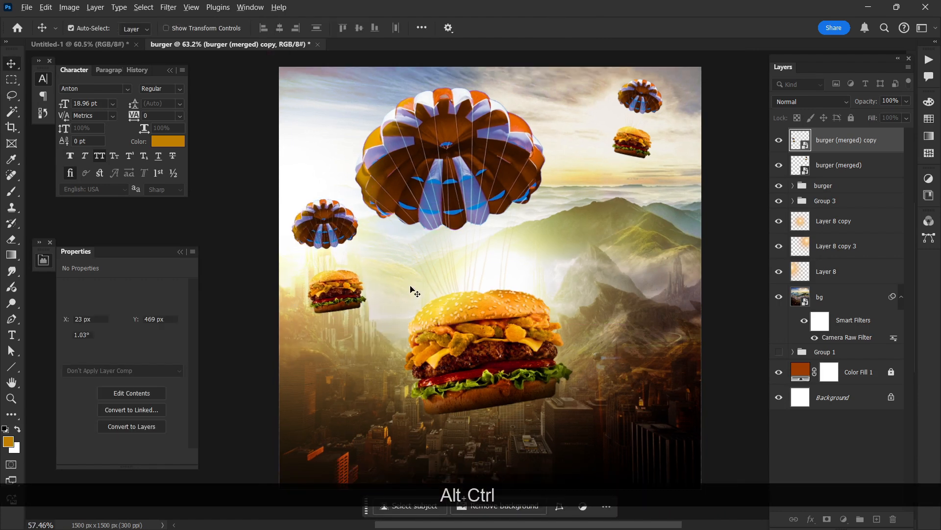
scroll(346, 266, "up", 1)
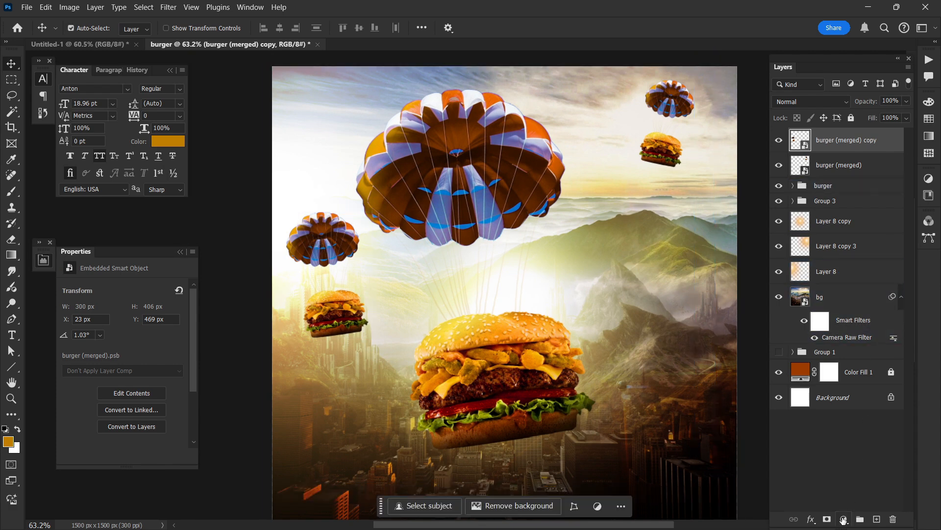
Step: Add a Levels adjustment clipped to the left burger copy and raise its midtone value to 2.63
left_click(843, 520)
left_click(863, 364)
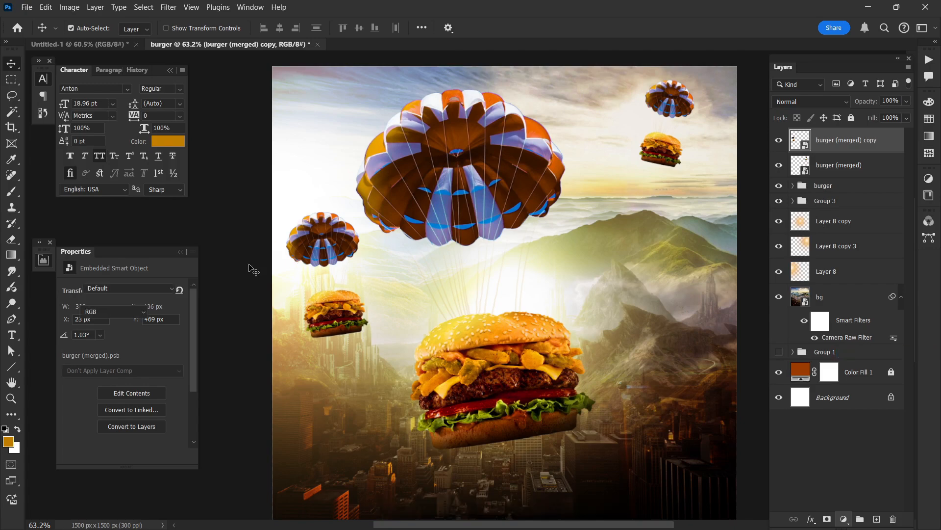
left_click_drag(139, 378, 107, 377)
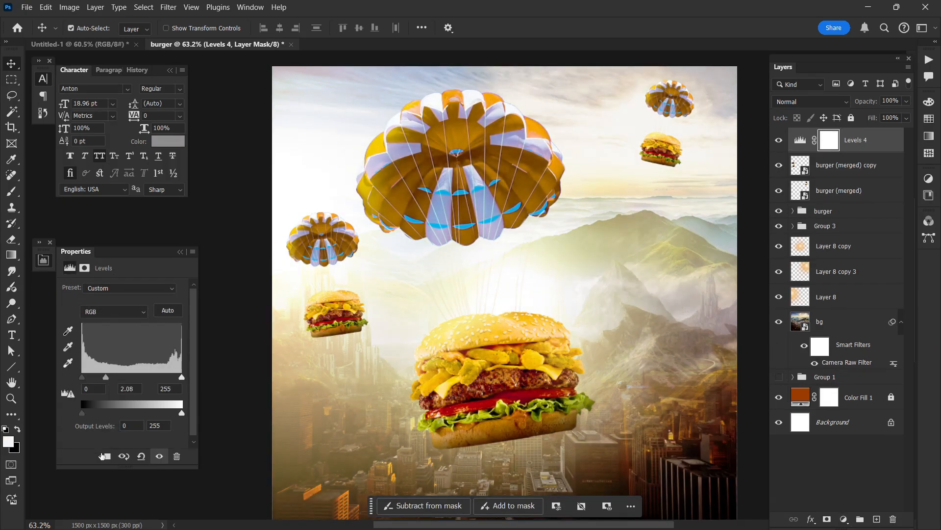
left_click(105, 455)
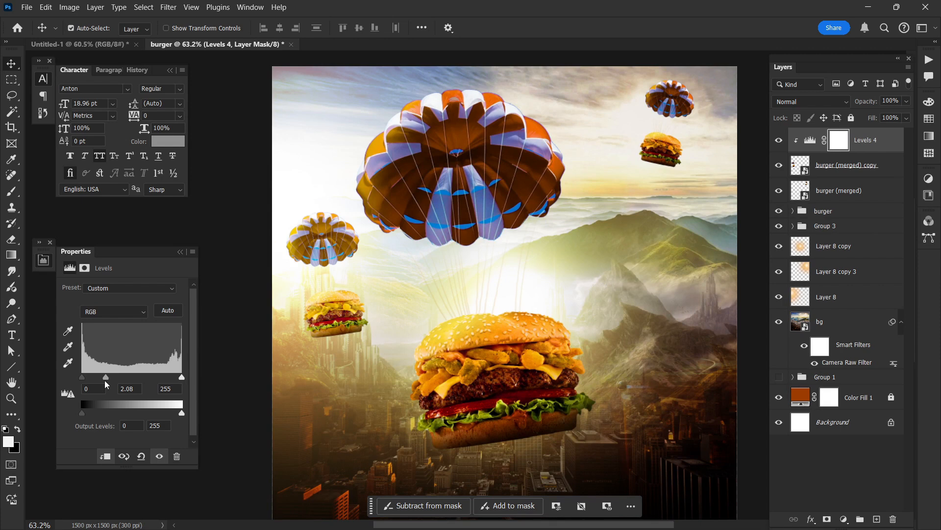
left_click_drag(106, 377, 100, 378)
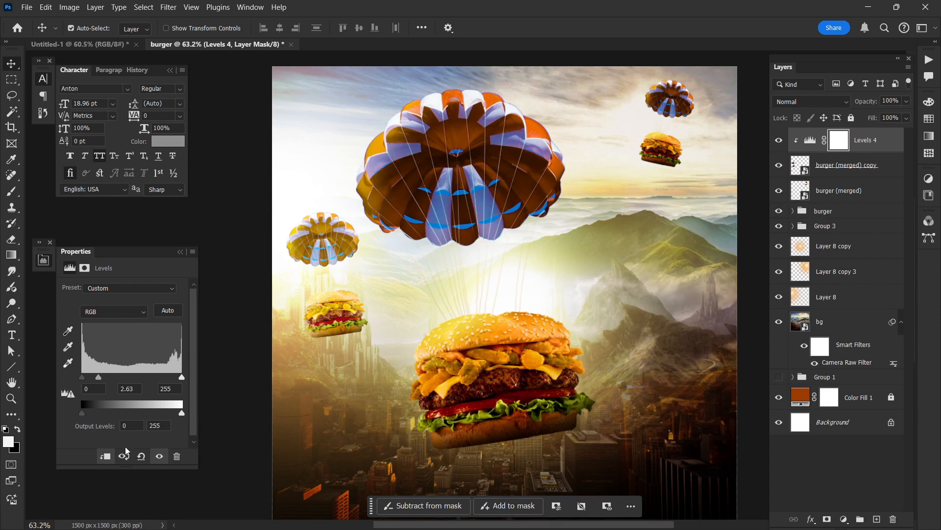
Step: Invert the Levels mask and paint the brightening back onto the left parachute and burger's glow-facing side with soft white brushes of 428 and 218 px
key("ctrl+i")
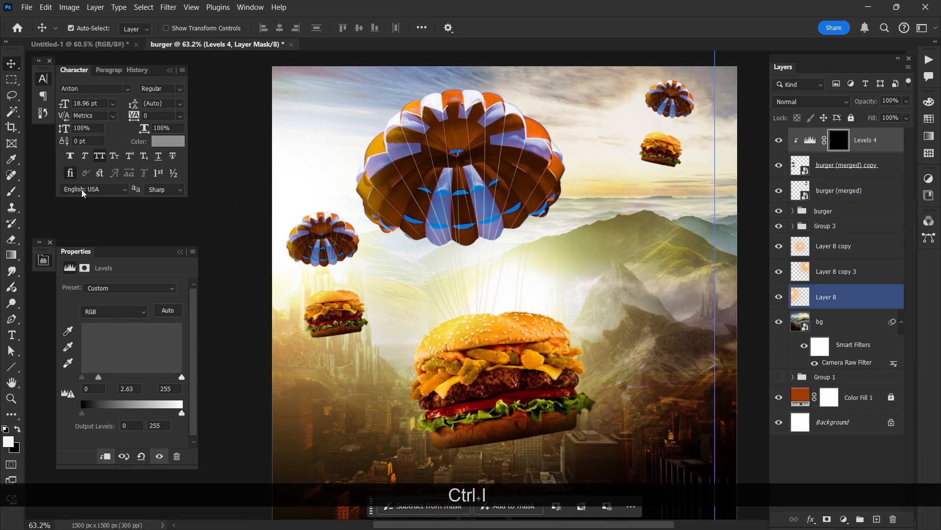
key("b")
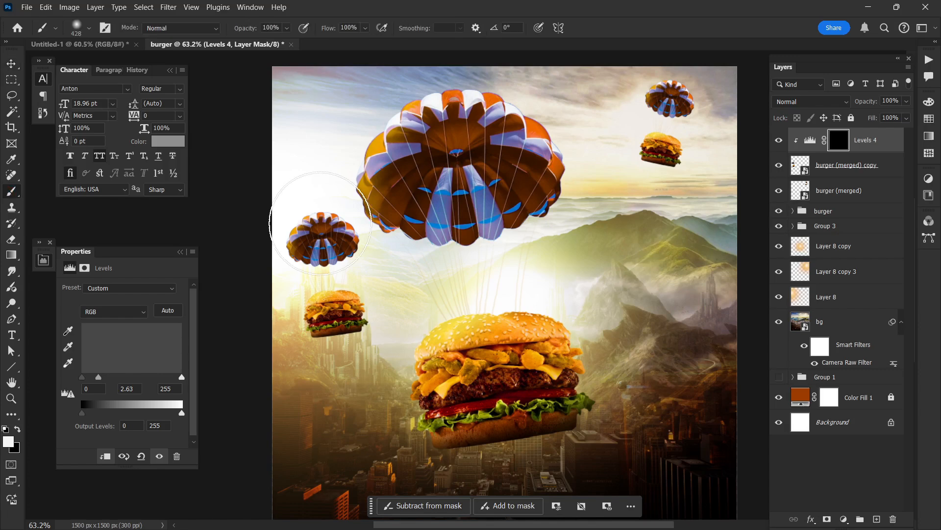
left_click(320, 223)
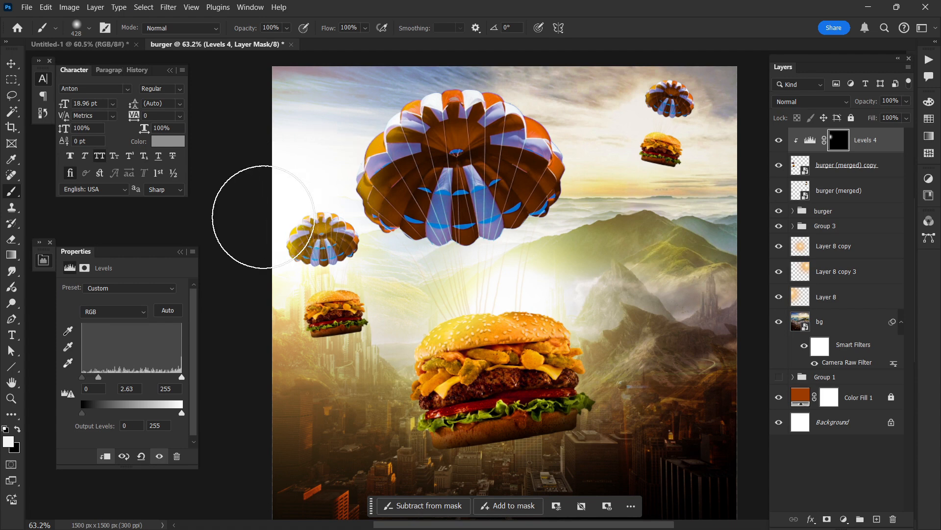
left_click_drag(264, 217, 295, 150)
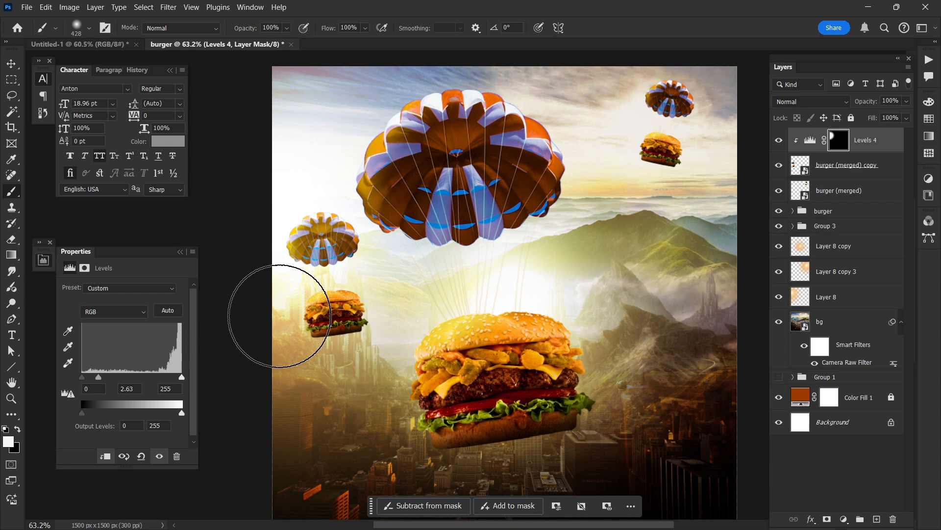
key("bracketleft")
key("bracketleft")
left_click_drag(303, 292, 296, 299)
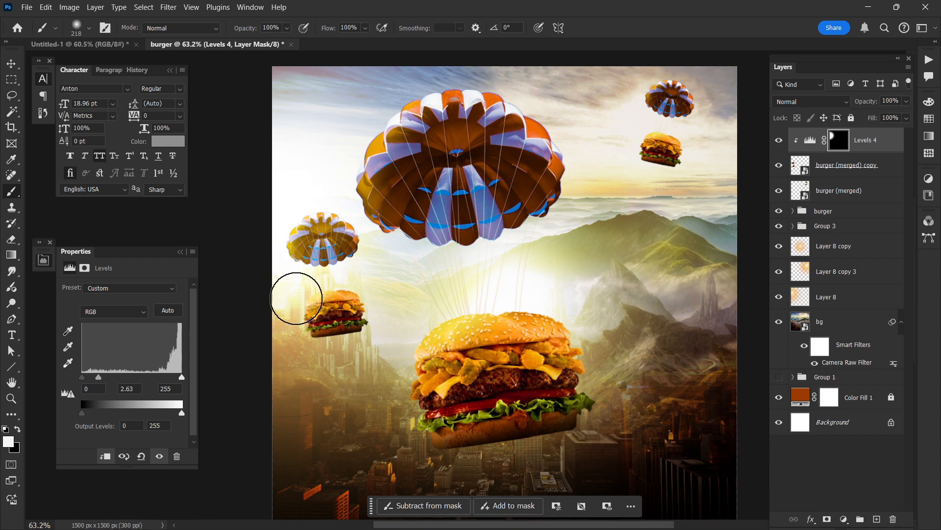
scroll(296, 298, "right", 1)
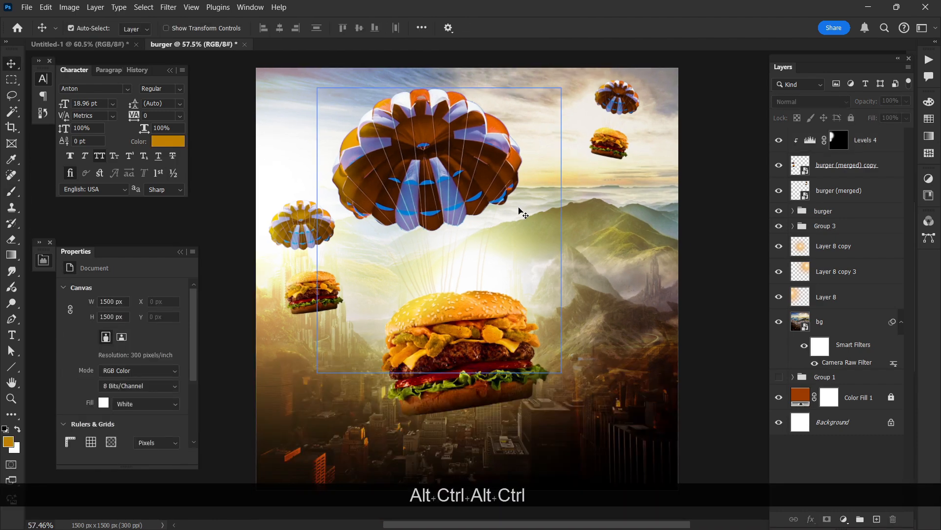
left_click(714, 273, "ctrl")
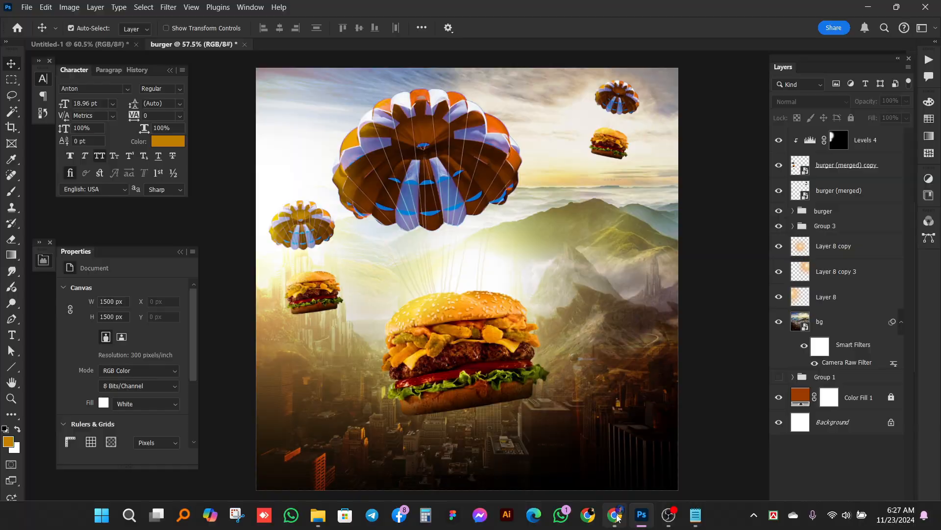
Step: Switch to ChatGPT in the browser and send "need 10 poster titile for food category related poster like (burger, pizza)"
left_click(616, 515)
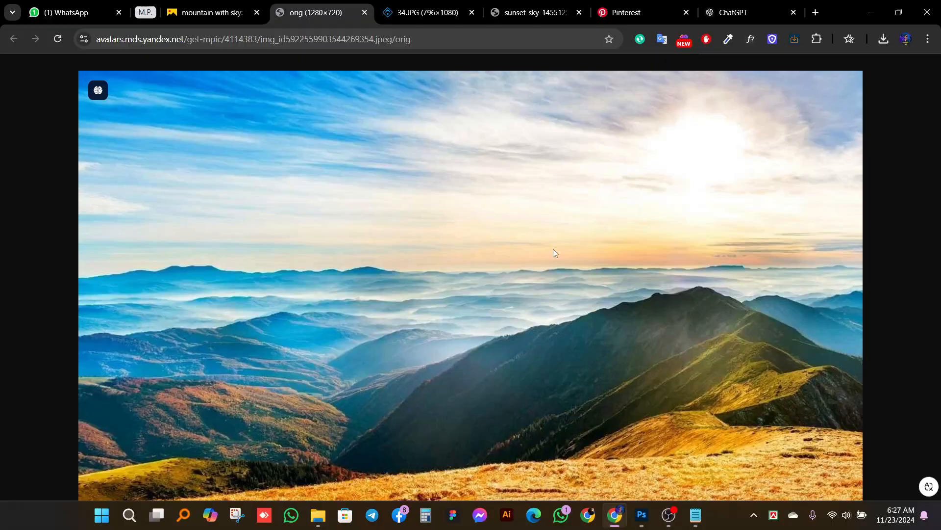
left_click(717, 12)
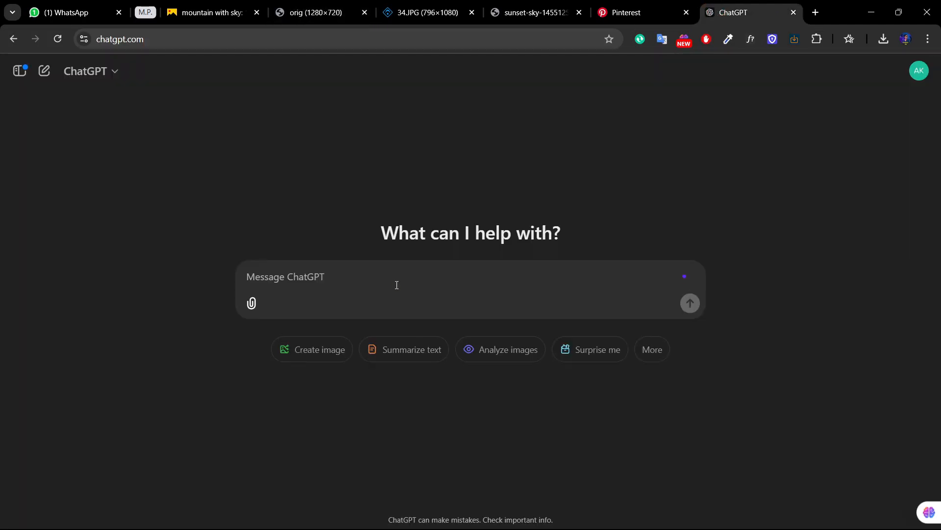
type("nee")
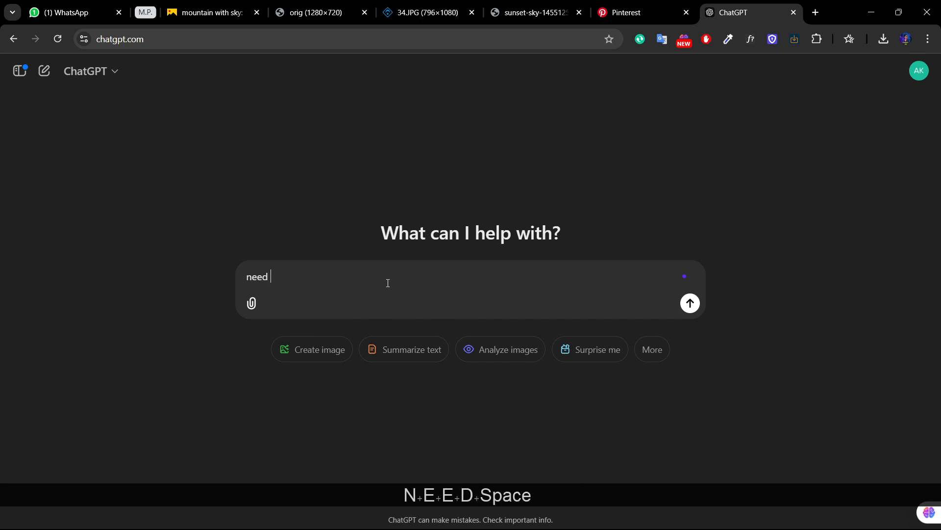
type("d 10 ")
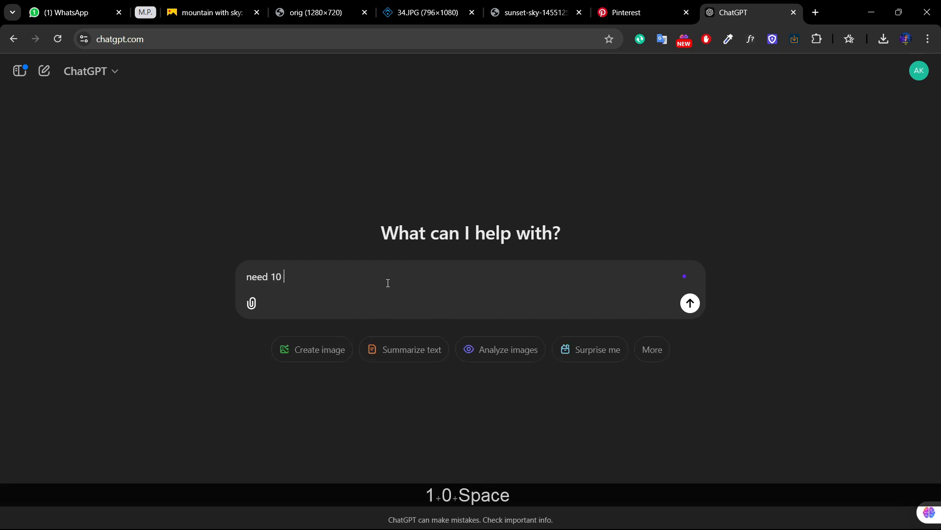
type("poster ti")
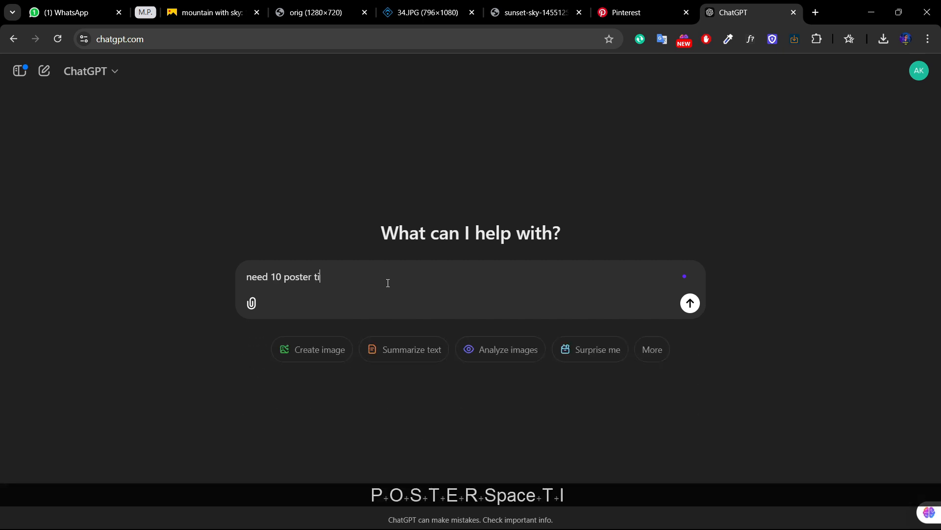
type("tile for food ")
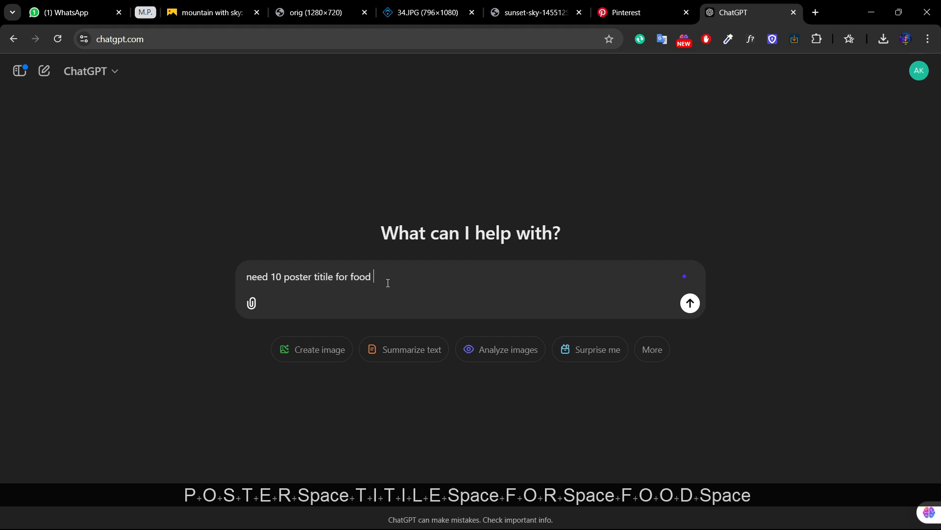
type("category")
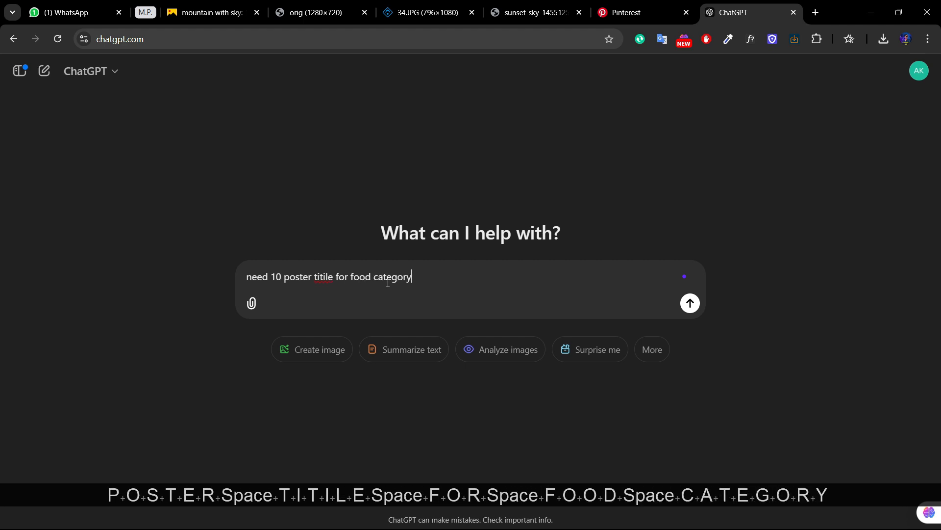
type(" related po")
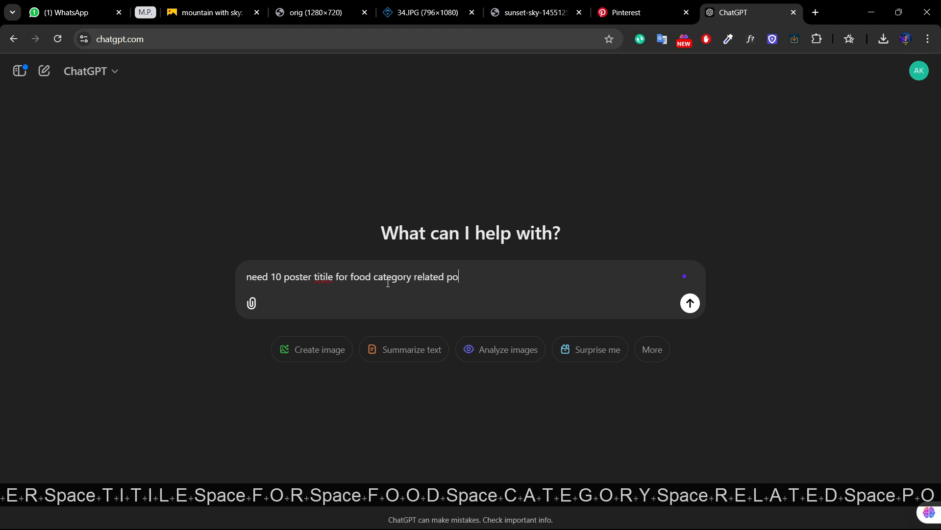
type("ster like ")
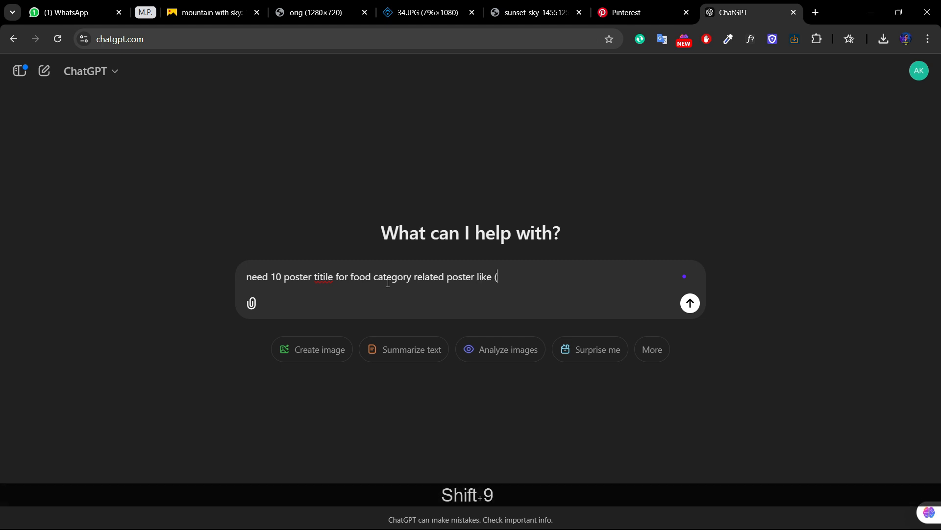
type("(burger, ")
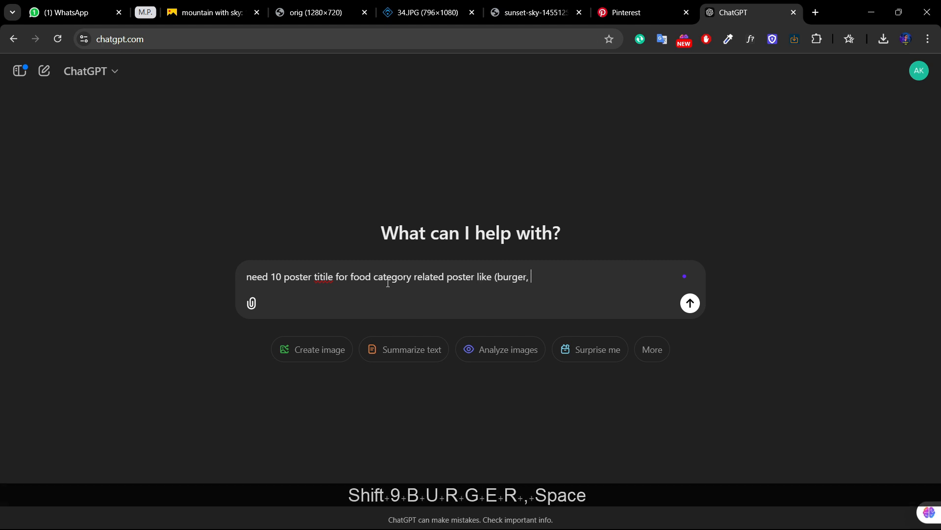
type("pizz")
key("Caps_Lock")
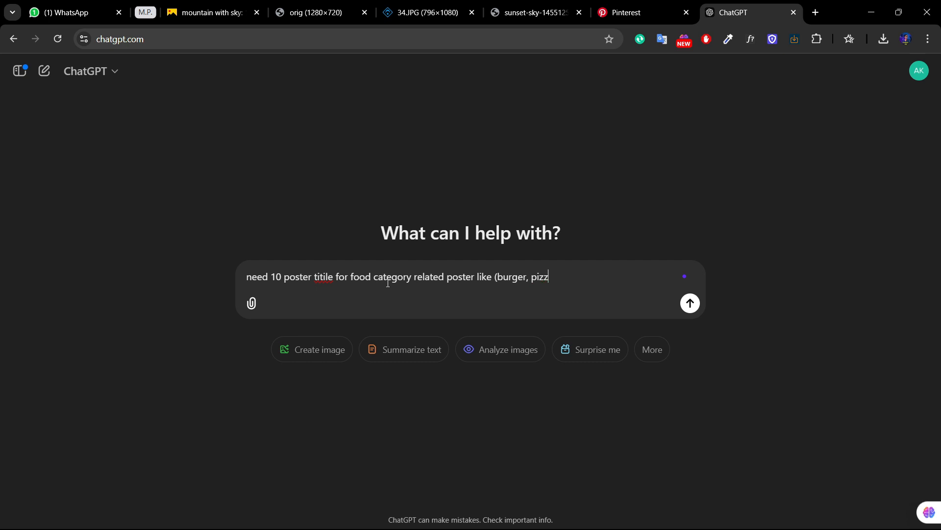
type("A")
key("BackSpace")
key("Caps_Lock")
type("a")
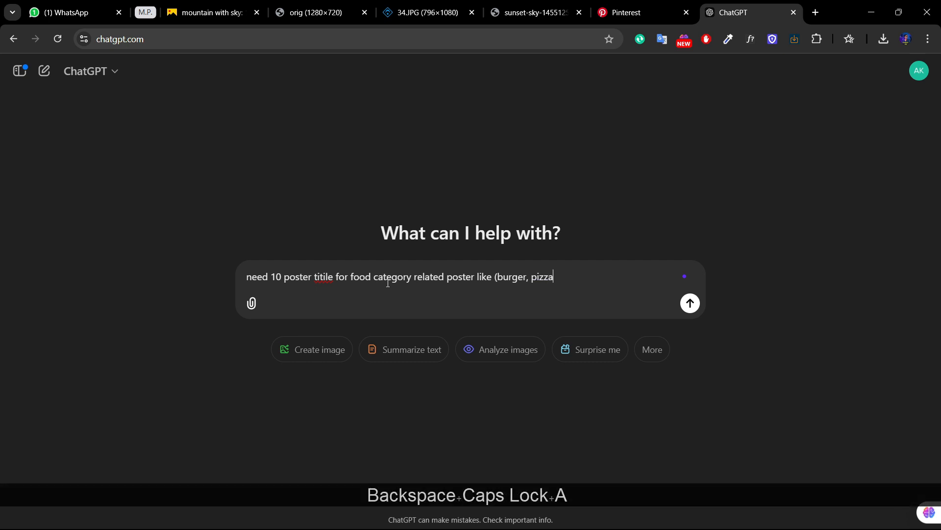
key("Return")
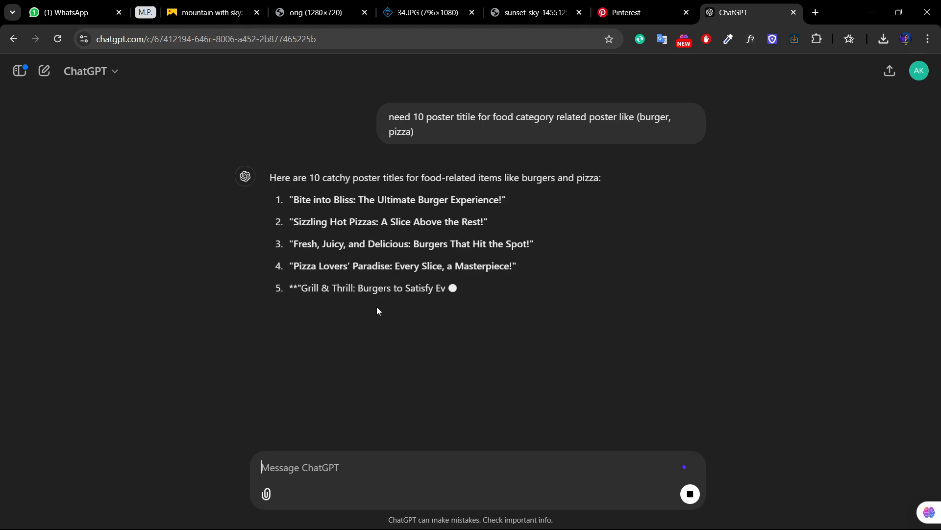
Step: Send ChatGPT the follow-up request "titile, subtitile, offer, cta, one catchy slogan" for the poster copy
left_click(316, 461)
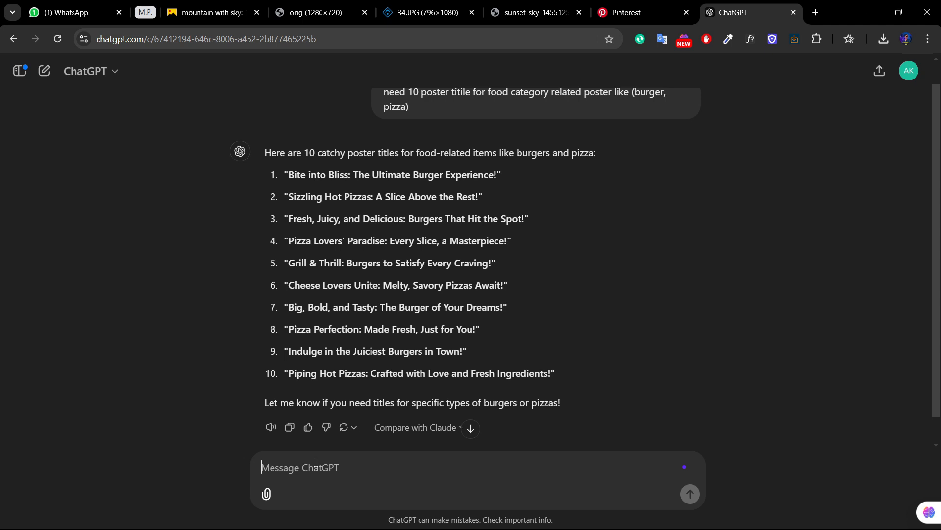
type("with")
key("ctrl+Return")
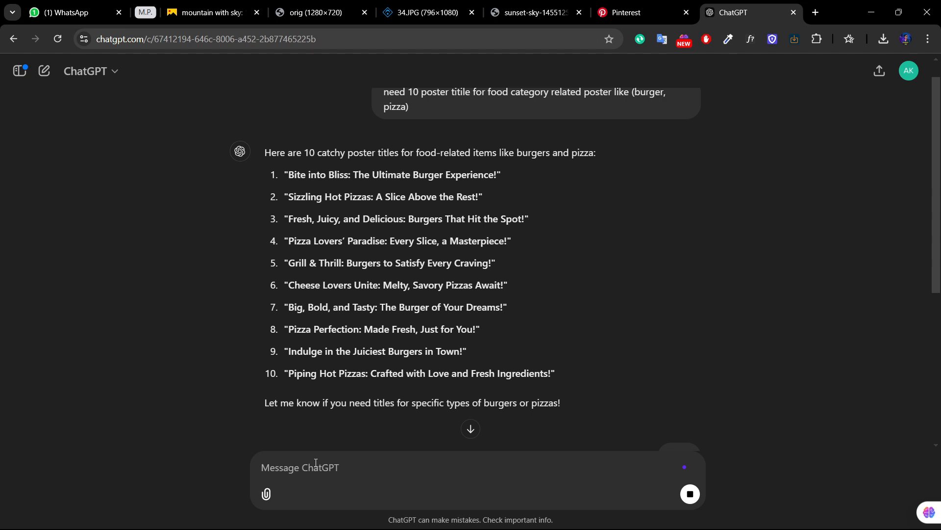
type("titile")
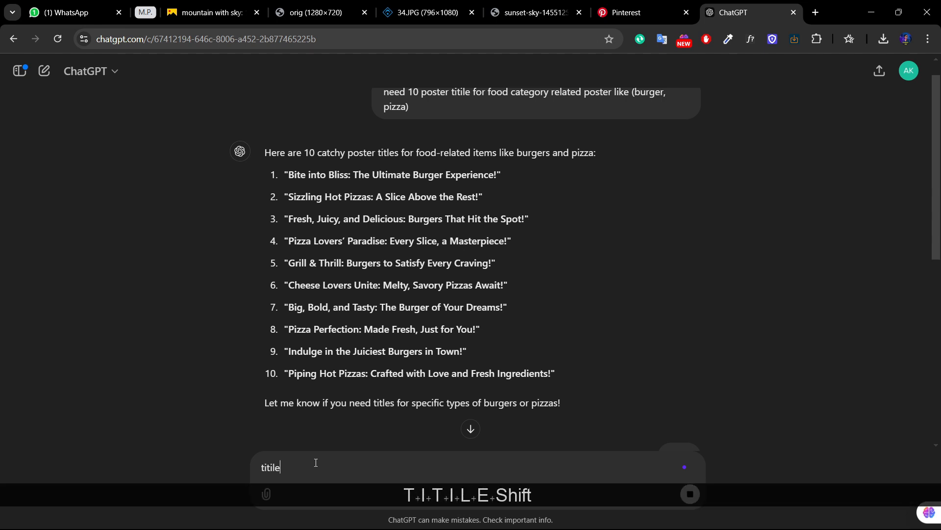
type(":, ")
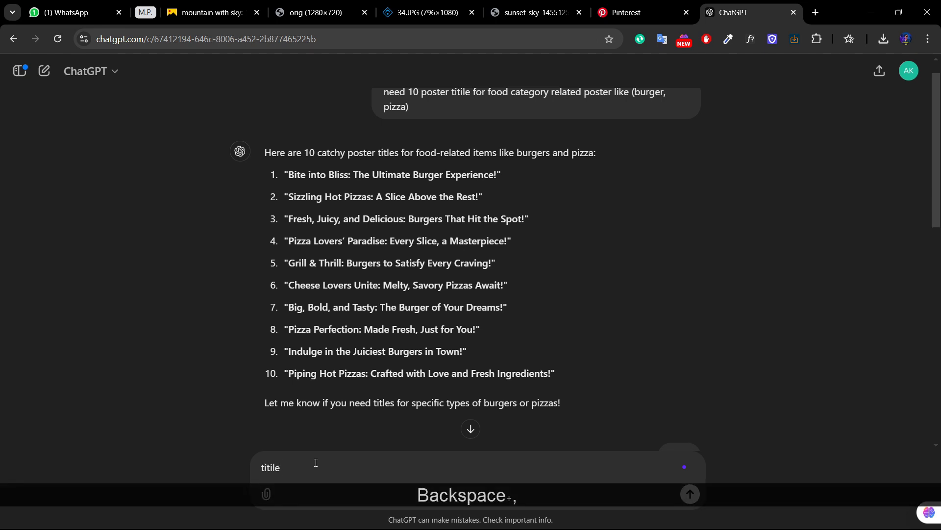
type("sub")
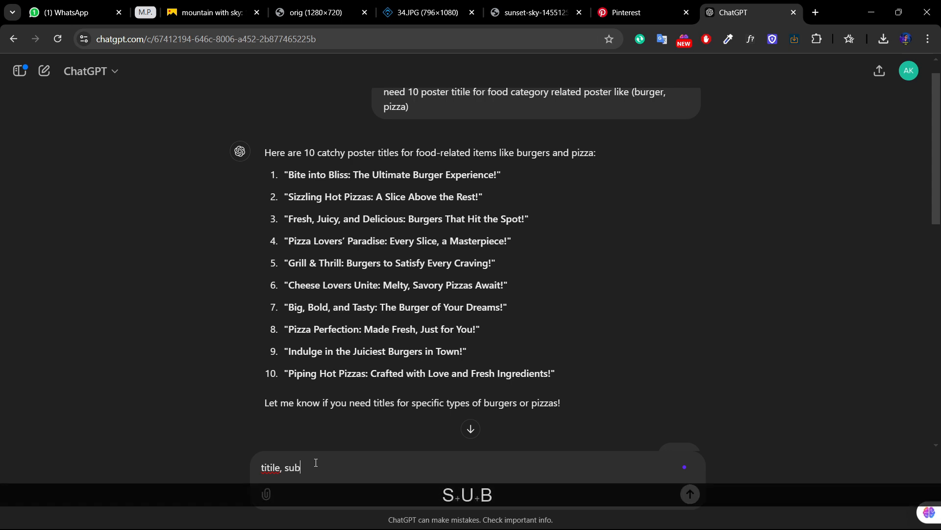
type("titile, ")
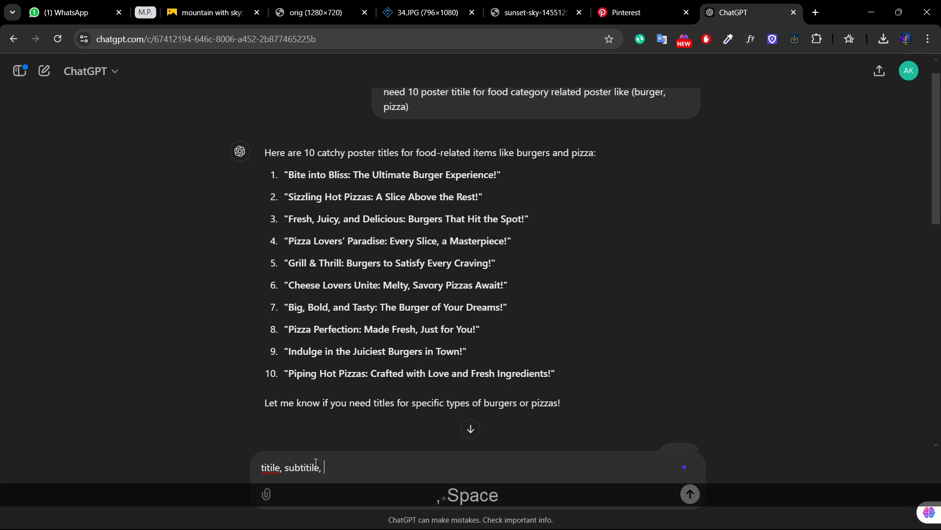
type("offer, ca")
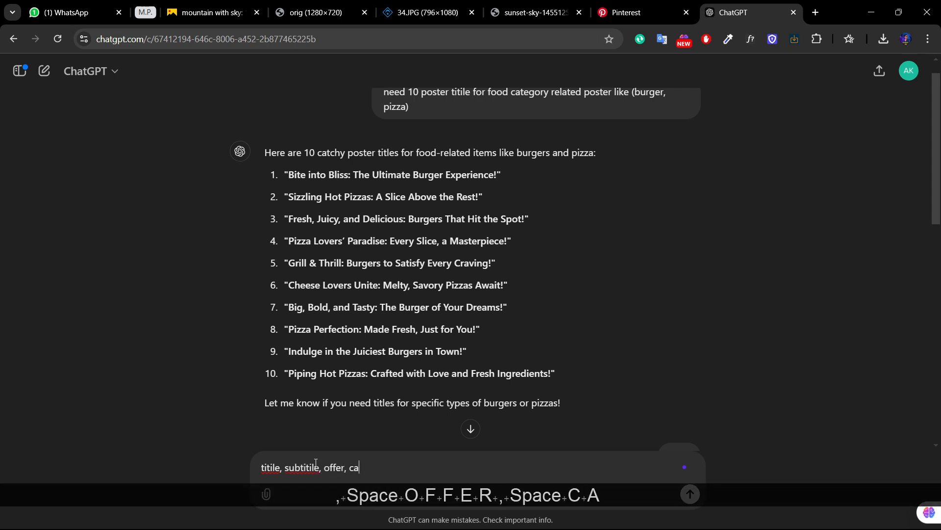
key("BackSpace")
type("ta, on")
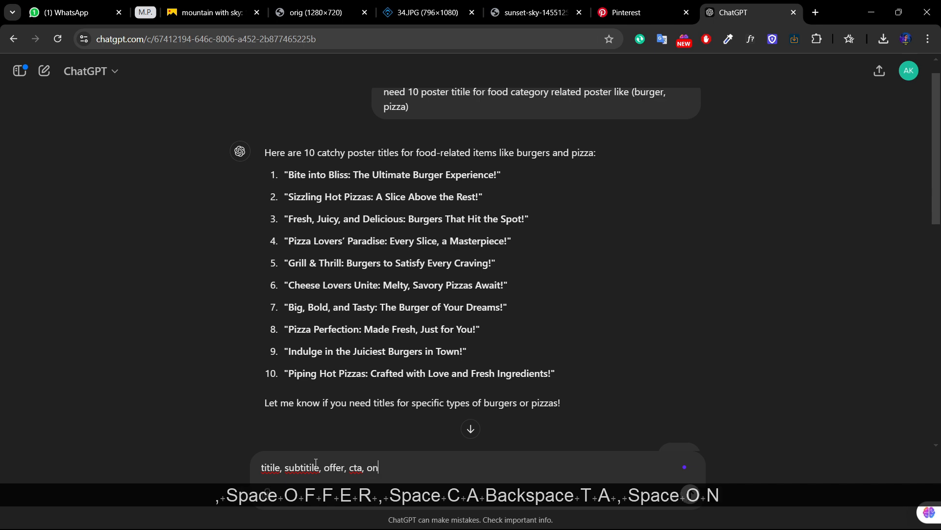
type("e catchy sl")
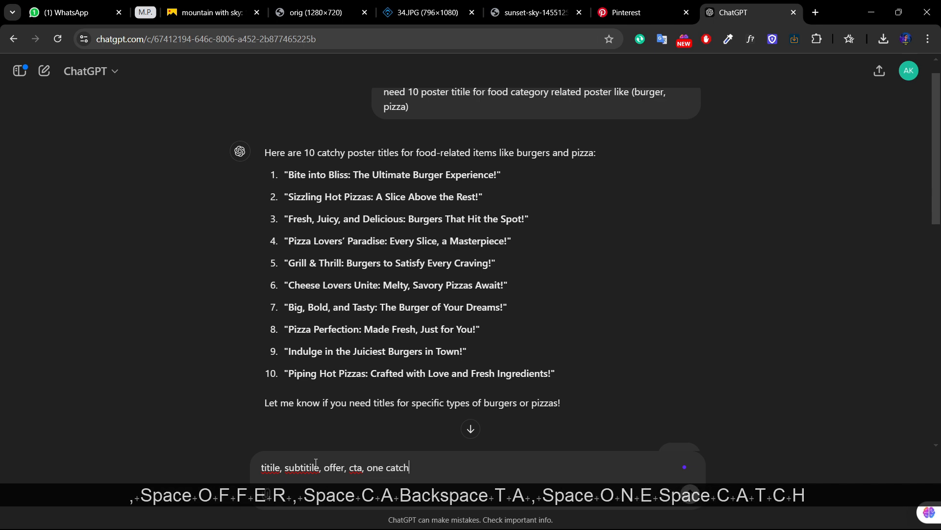
key("BackSpace")
type("slogan")
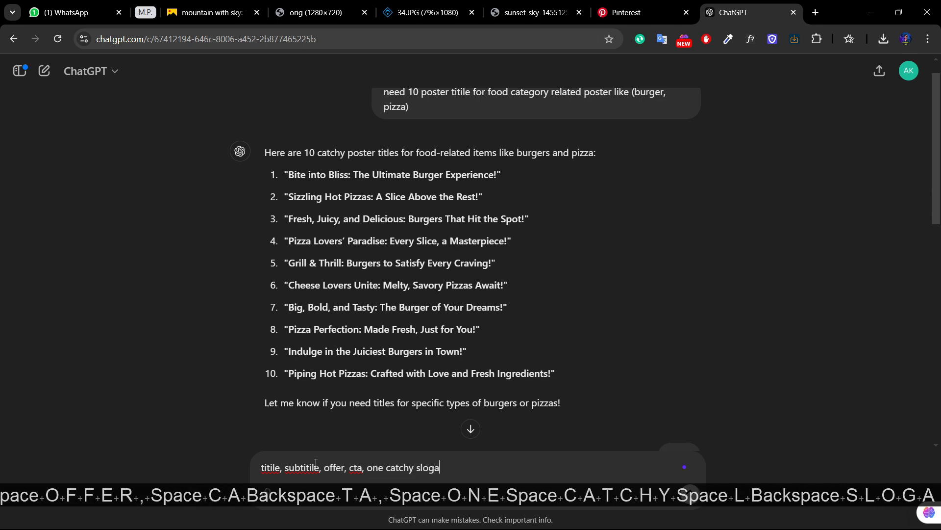
key("Return")
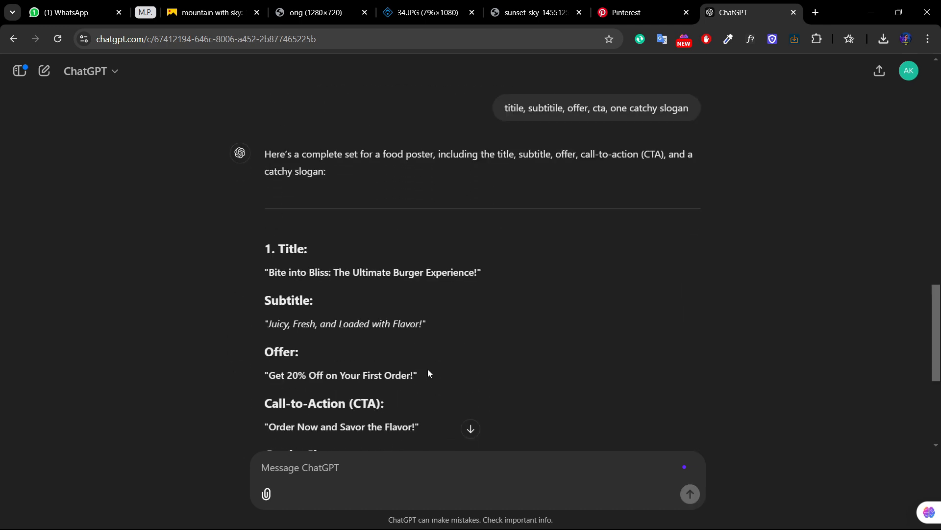
Step: Review the generated poster copy and copy the title phrase "The Ultimate Burger Experience!"
scroll(429, 370, "down", 5)
scroll(434, 351, "up", 3)
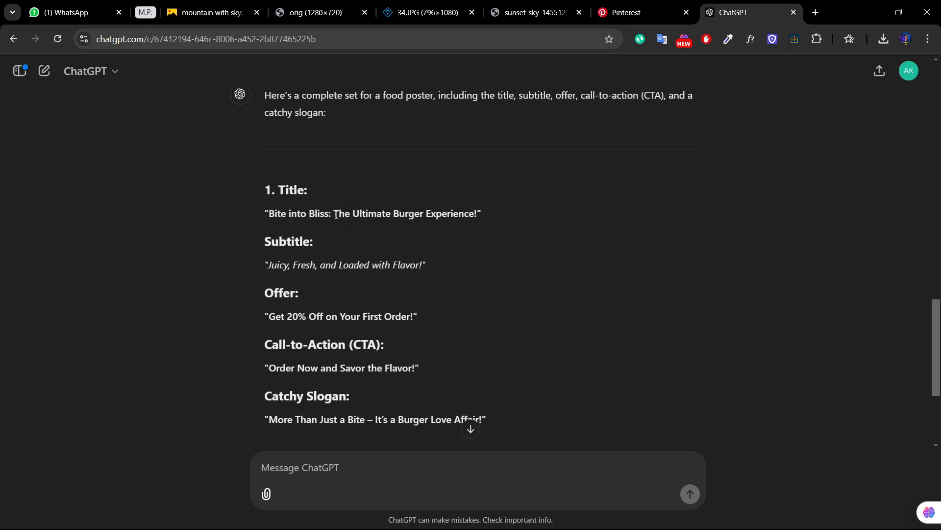
left_click_drag(336, 214, 470, 209)
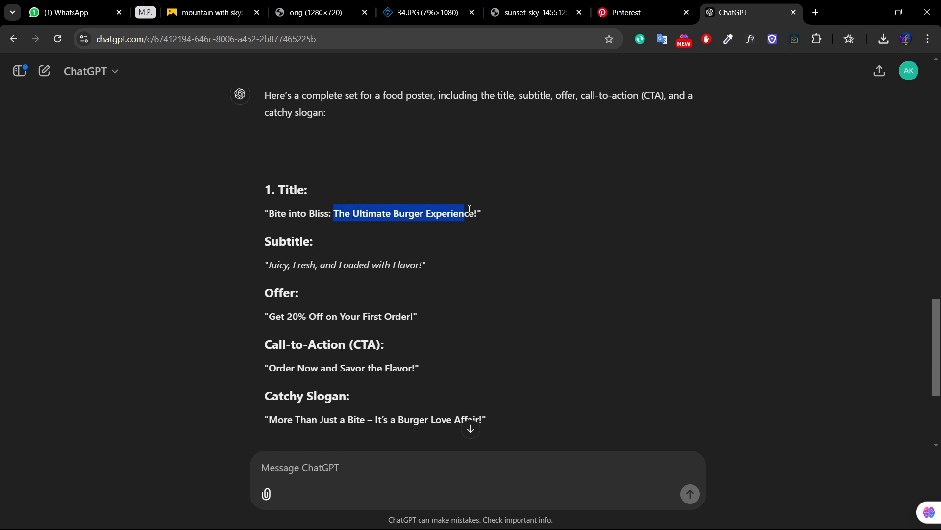
key("ctrl+c")
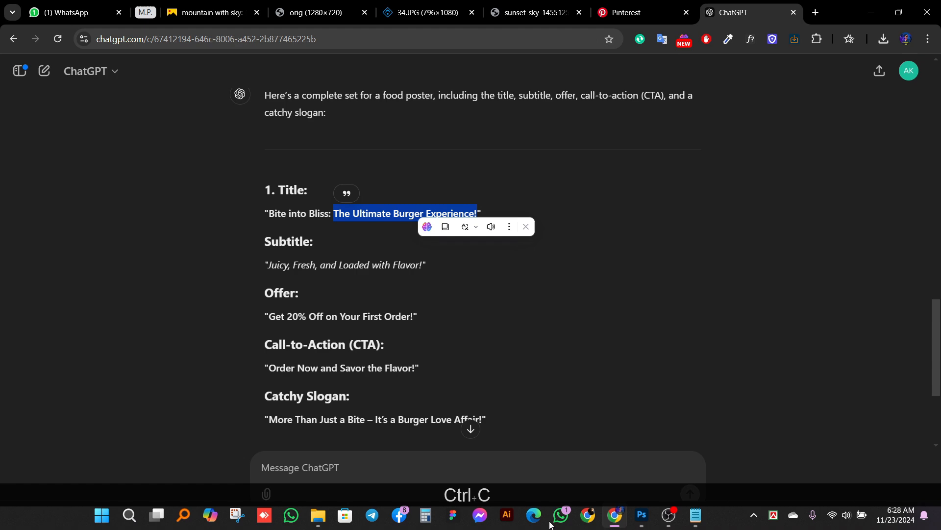
Step: Switch to Photoshop and start a point text with the Type tool over the city below the main burger
left_click(642, 515)
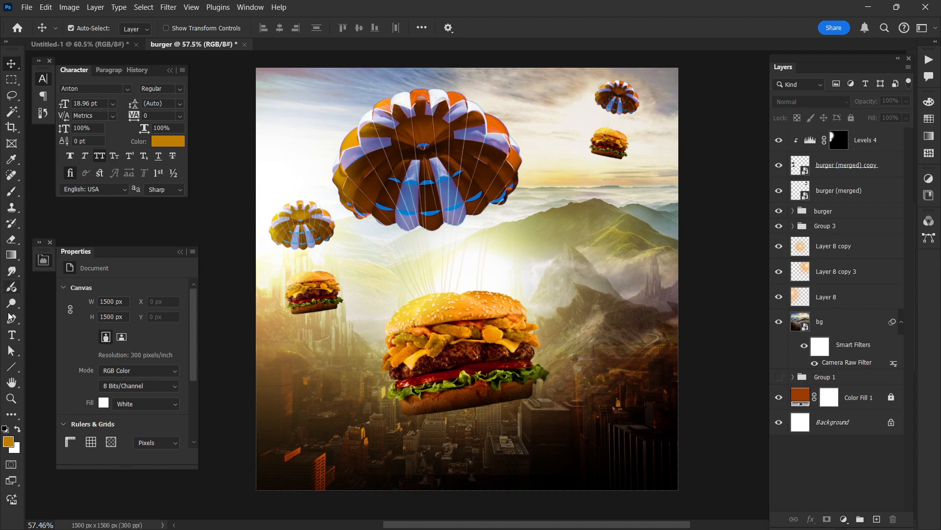
left_click(12, 335)
left_click(425, 433)
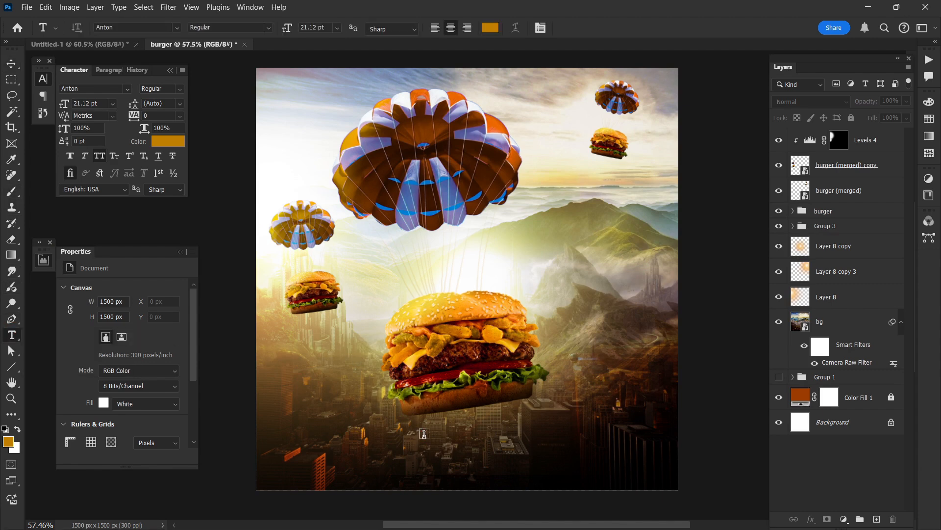
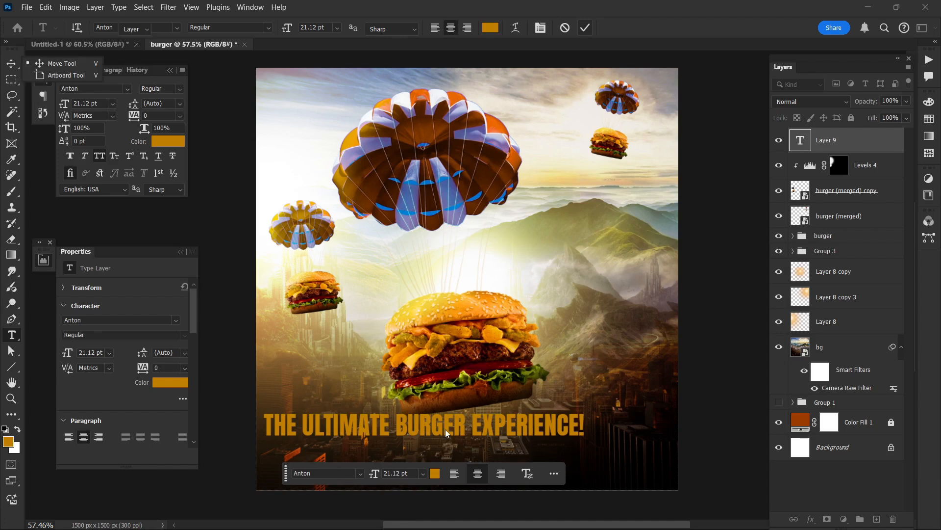
Step: Place the headline "The Ultimate Burger Experience!" below the main burger and cut the words "The Ultimate" out of it
left_click_drag(445, 428, 484, 438)
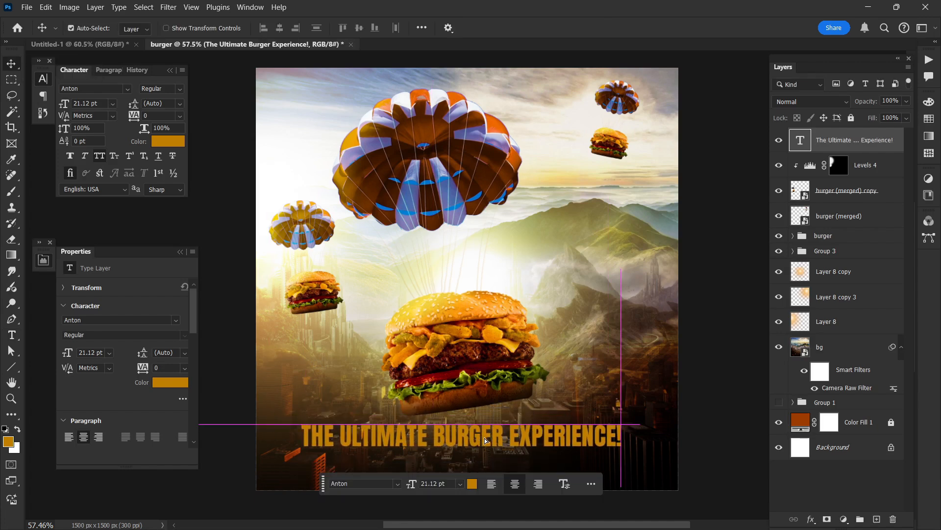
double_click(434, 441)
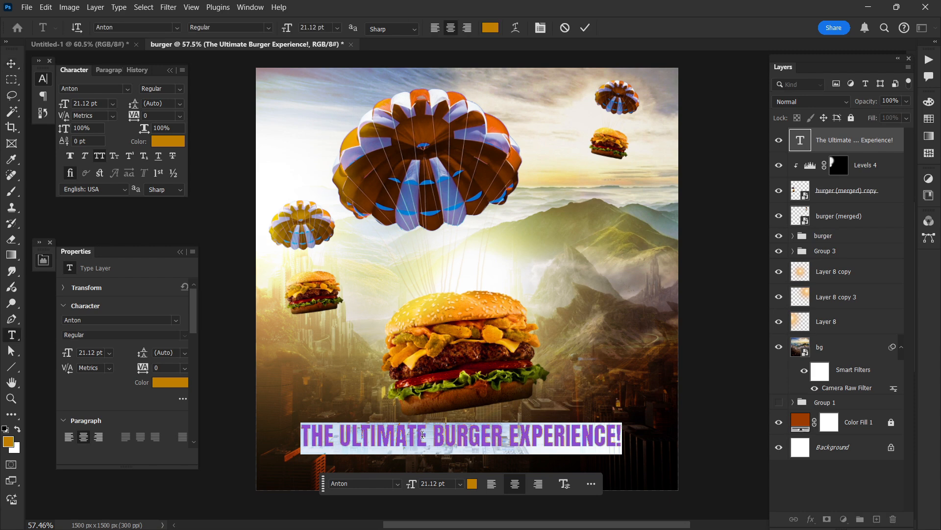
left_click_drag(427, 433, 305, 420)
key("ctrl")
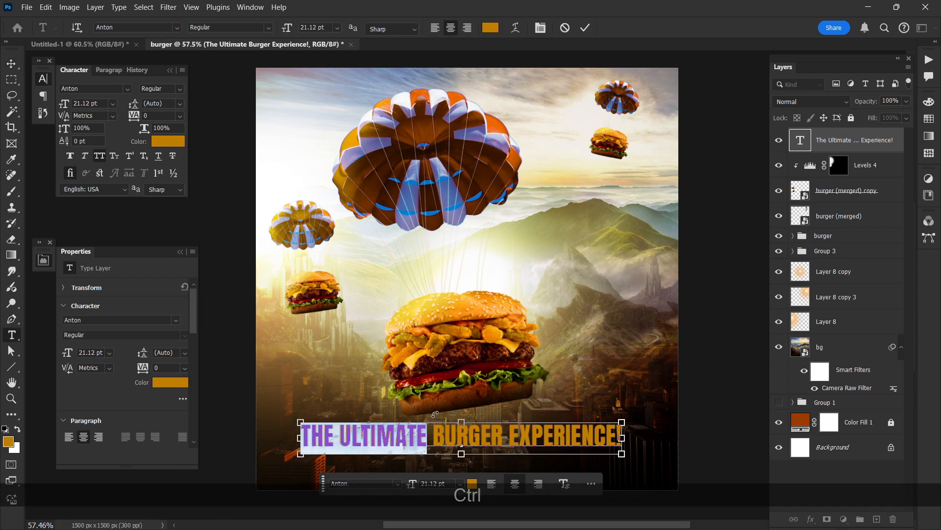
key("ctrl+x")
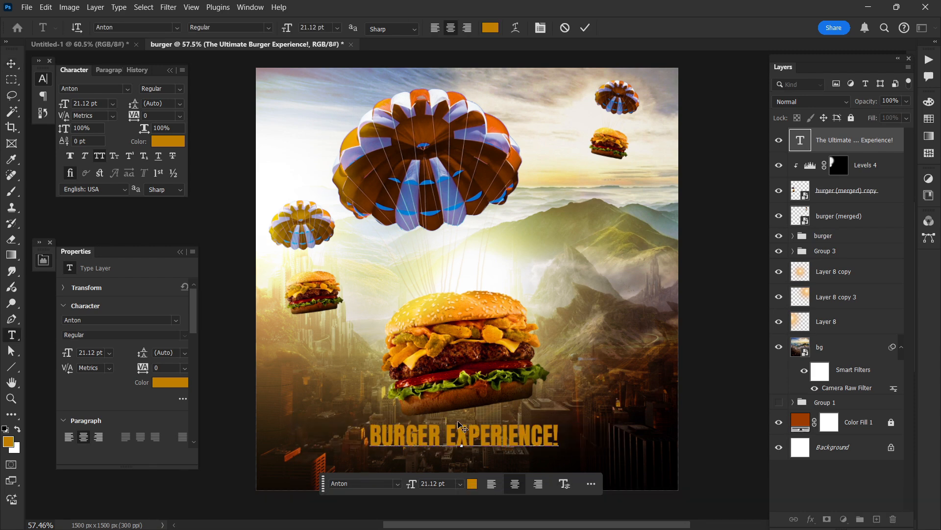
key("ctrl+Return")
Step: Duplicate the "Burger Experience!" text just above the original and replace the copy's wording with "The Ultimate"
left_click_drag(481, 438, 564, 413)
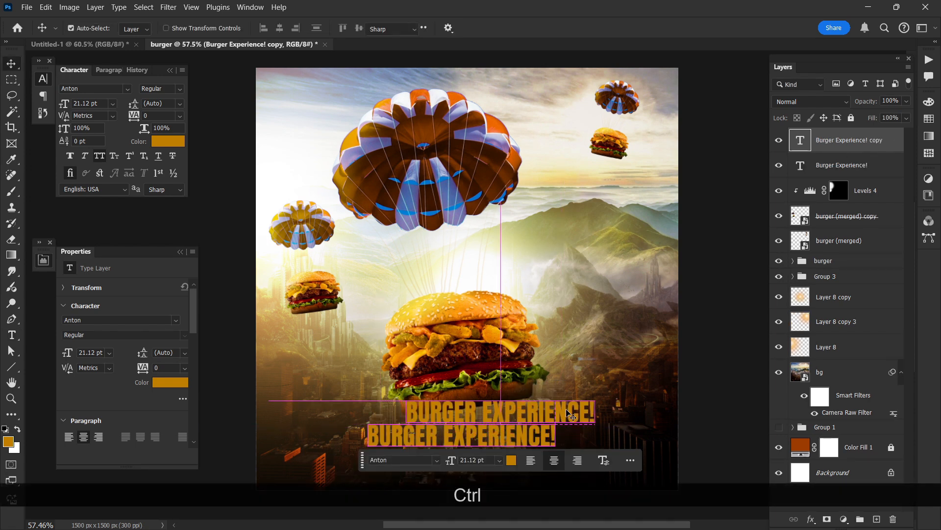
double_click(575, 413)
key("ctrl+v")
key("ctrl+Return")
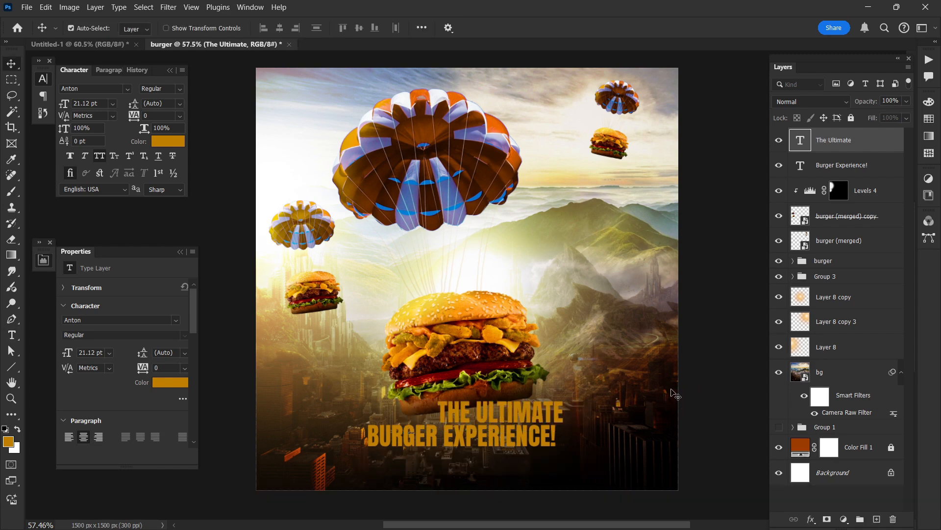
Step: Shift the "Burger Experience!" line under "The Ultimate" and cut "Experience!" out of it, leaving only "Burger"
left_click_drag(548, 431, 562, 434)
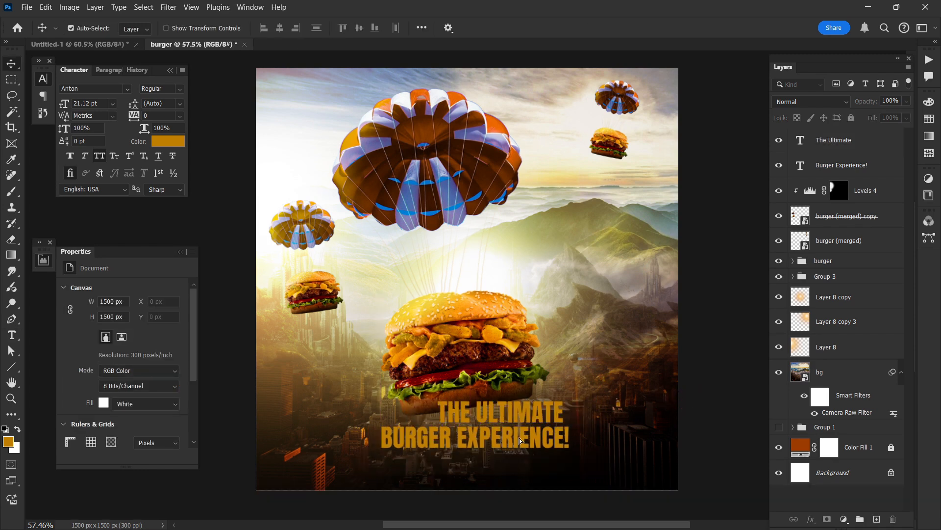
left_click(453, 444)
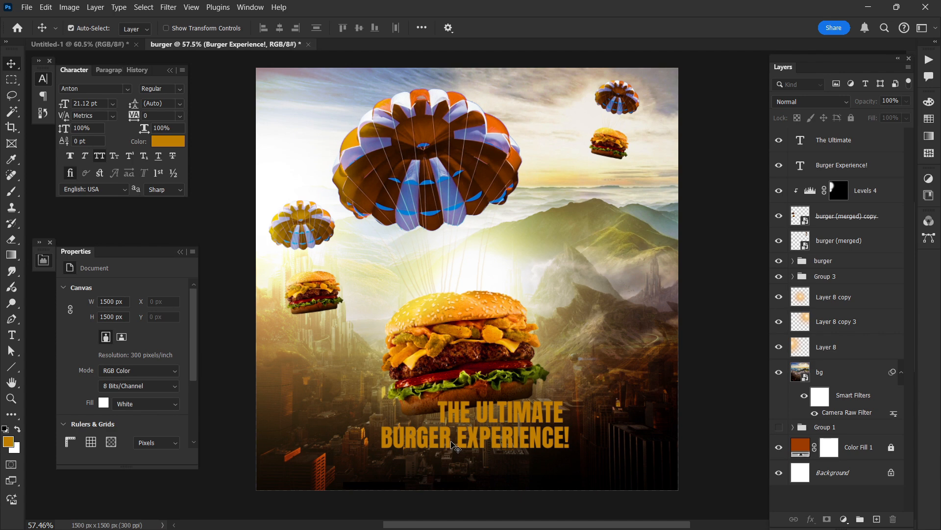
double_click(451, 439)
left_click_drag(452, 439, 627, 437)
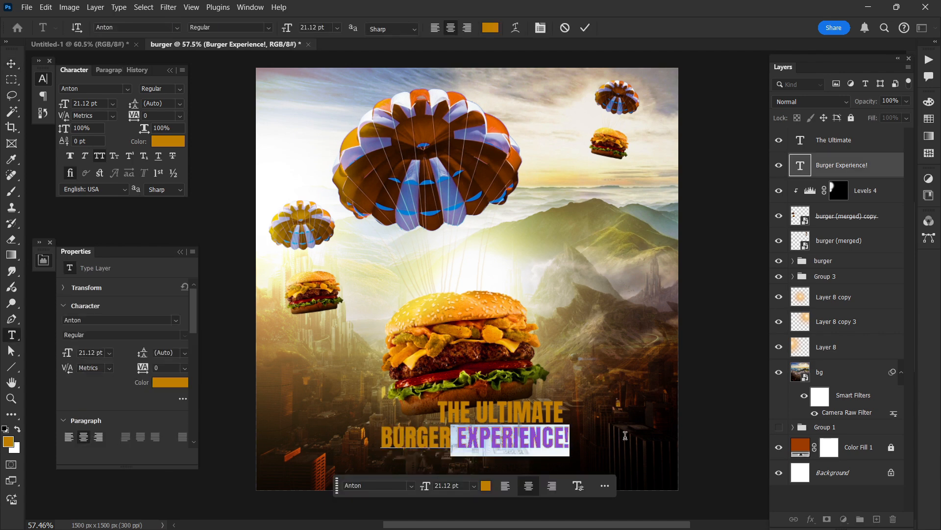
key("ctrl+x")
key("ctrl+Return")
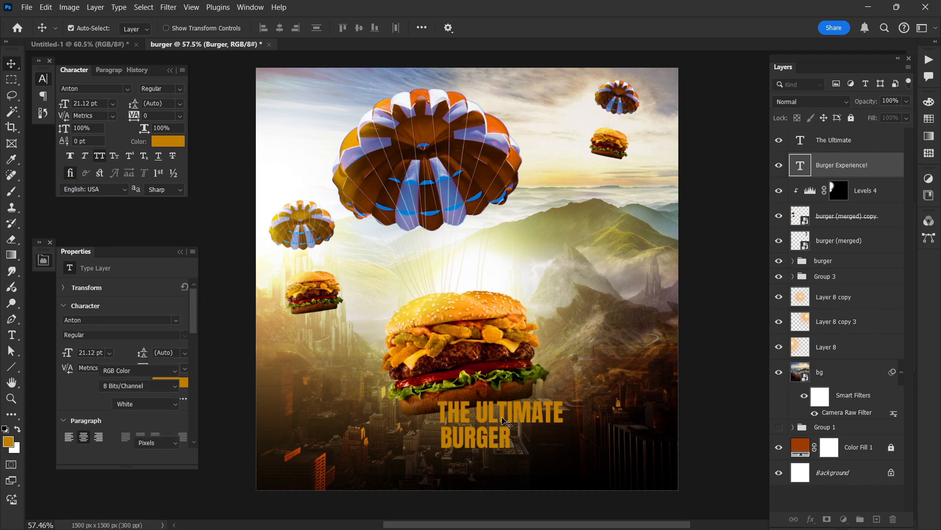
Step: Duplicate the "The Ultimate" text slightly lower and replace the copy's wording with "Experience!"
scroll(508, 422, "down", 1)
left_click_drag(524, 419, 535, 444)
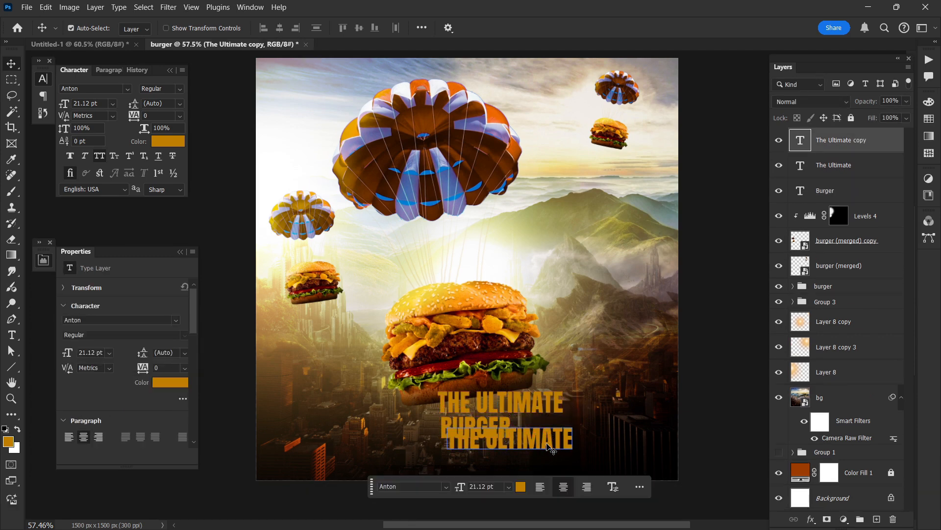
double_click(548, 442)
key("ctrl+v")
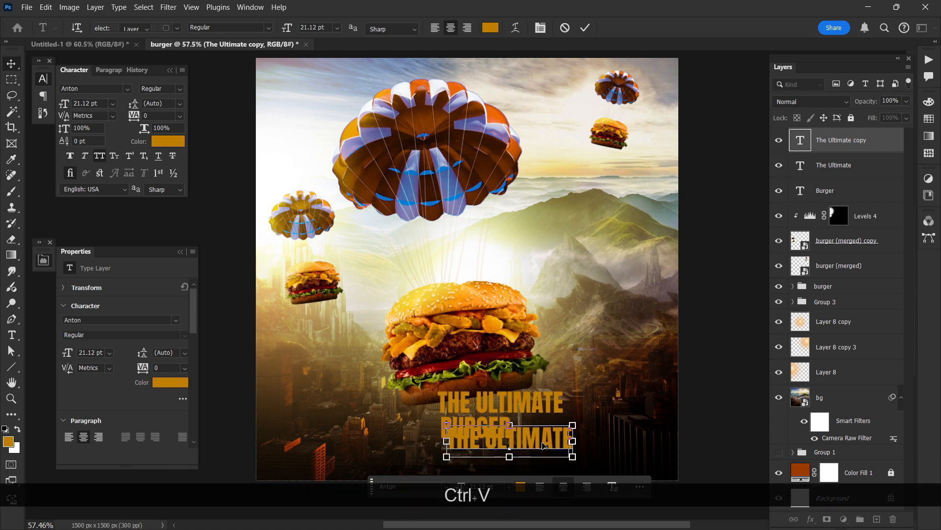
key("ctrl+Return")
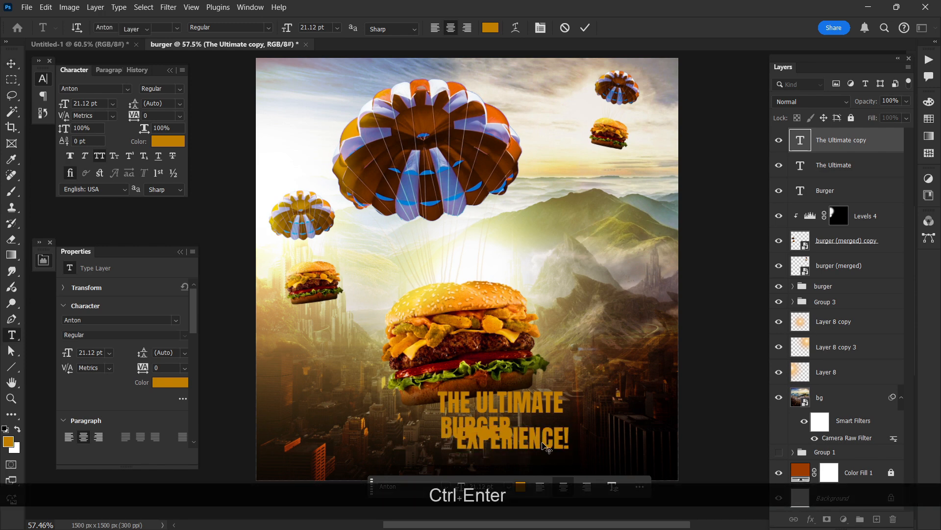
Step: Move the "Experience!" text below "Burger" so that it forms the third line of the headline
left_click_drag(539, 447, 508, 462)
key("v")
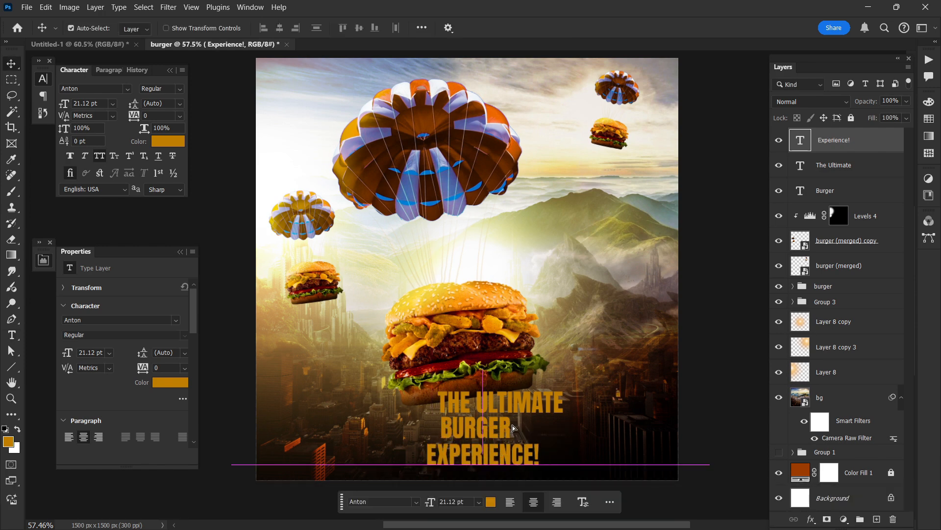
left_click(542, 394)
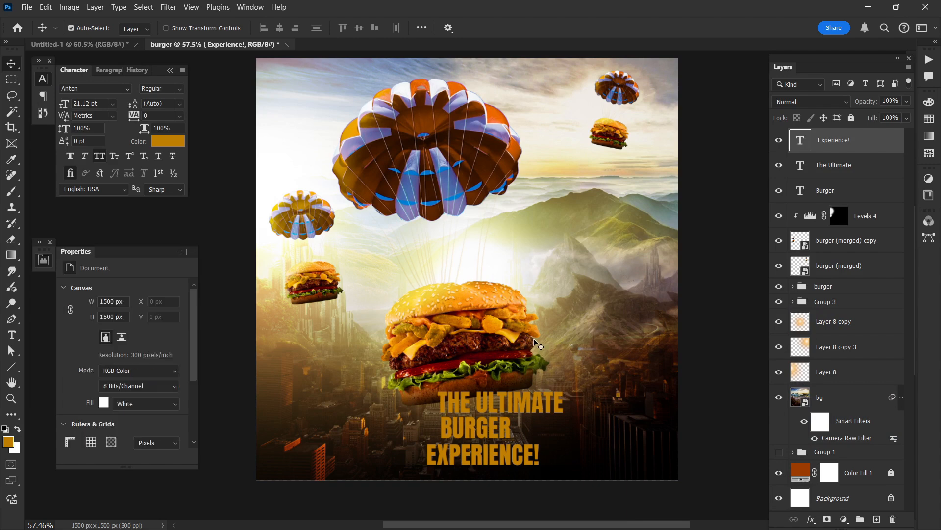
Step: Scale the burger group and Group 3 together to about 95% so the main burger sits clear above the headline
scroll(507, 380, "up", 1)
scroll(508, 380, "down", 1)
scroll(505, 377, "right", 1)
scroll(505, 377, "down", 1)
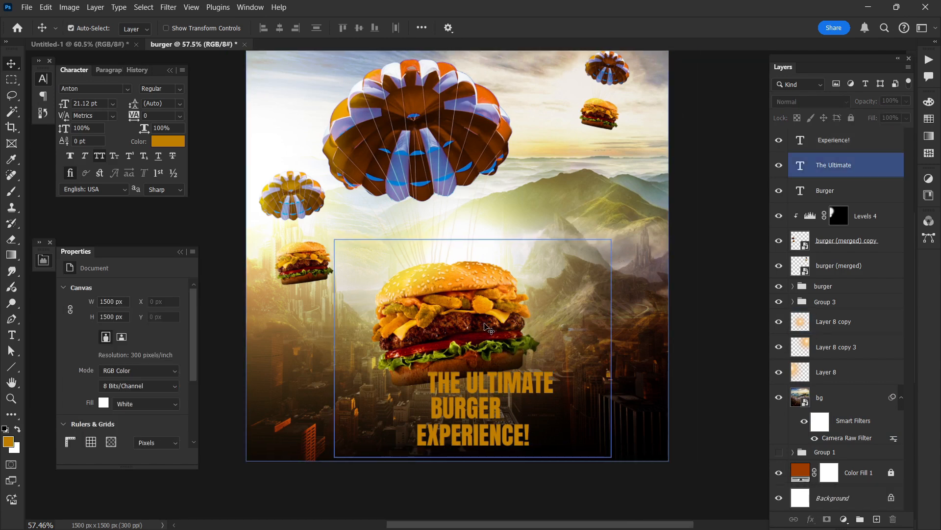
left_click(485, 323)
left_click(793, 287)
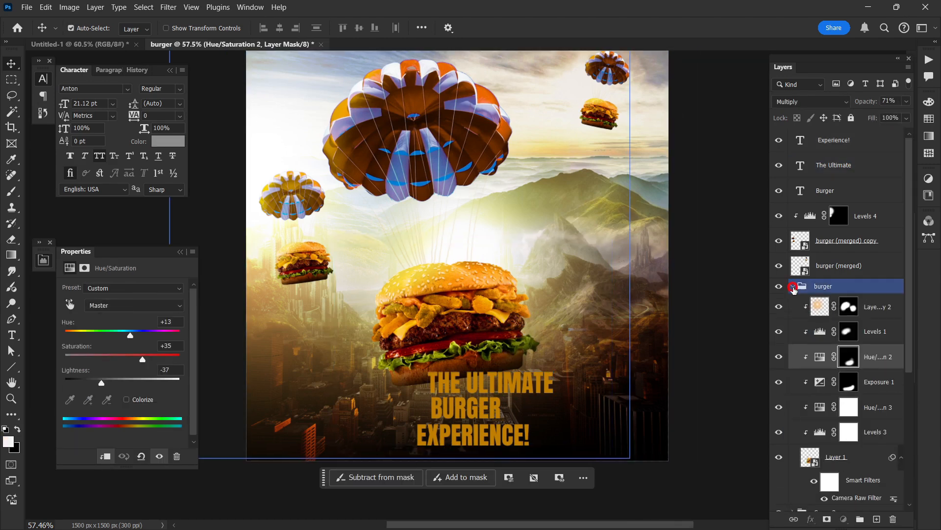
left_click(812, 303)
left_click(828, 289, "ctrl")
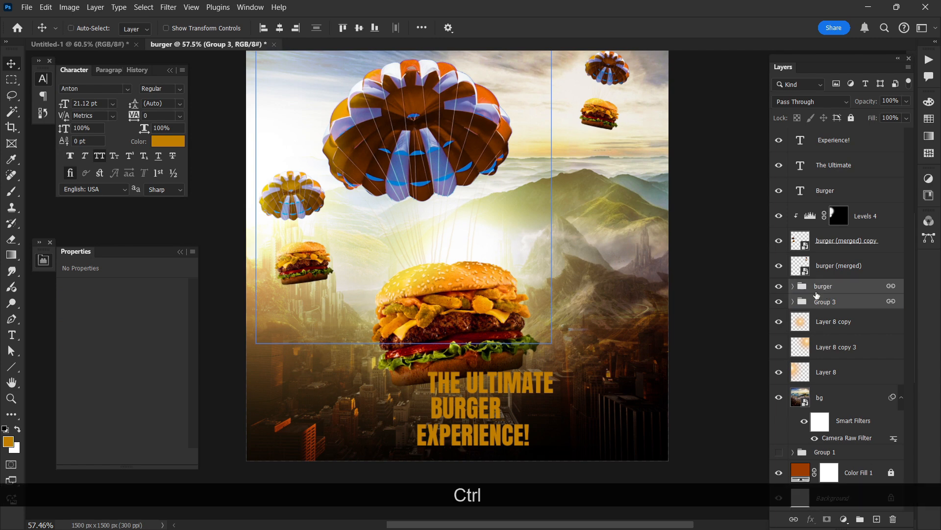
key("ctrl+t")
scroll(503, 342, "up", 1)
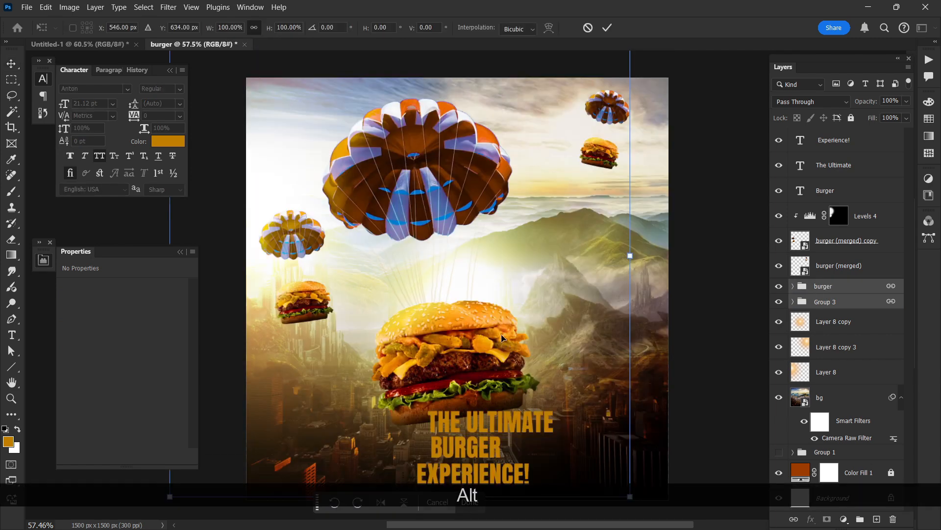
scroll(469, 382, "down", 2)
left_click_drag(402, 458, 404, 436)
key("Return")
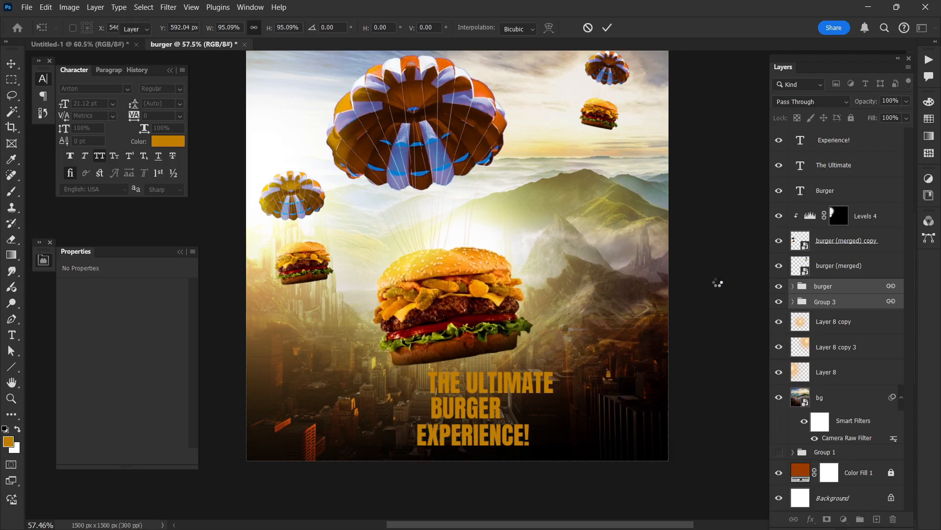
scroll(637, 358, "right", 2)
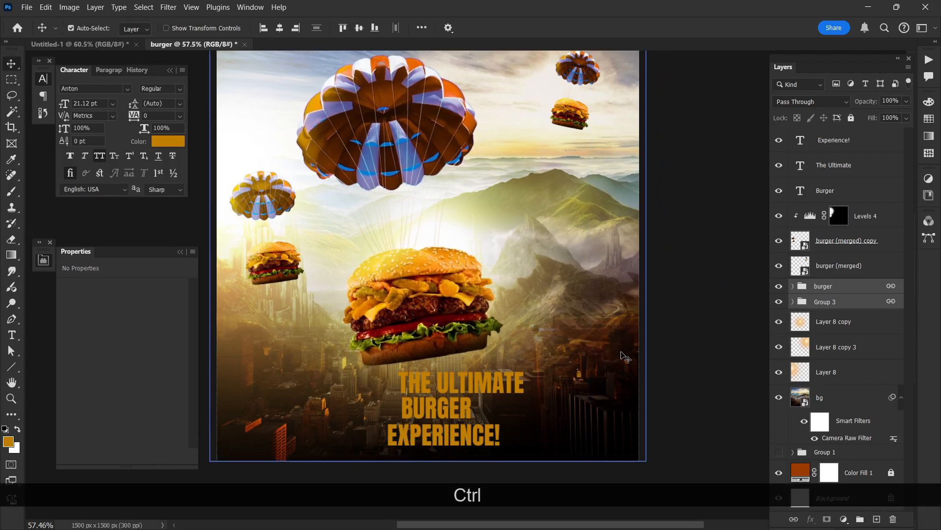
left_click(680, 355)
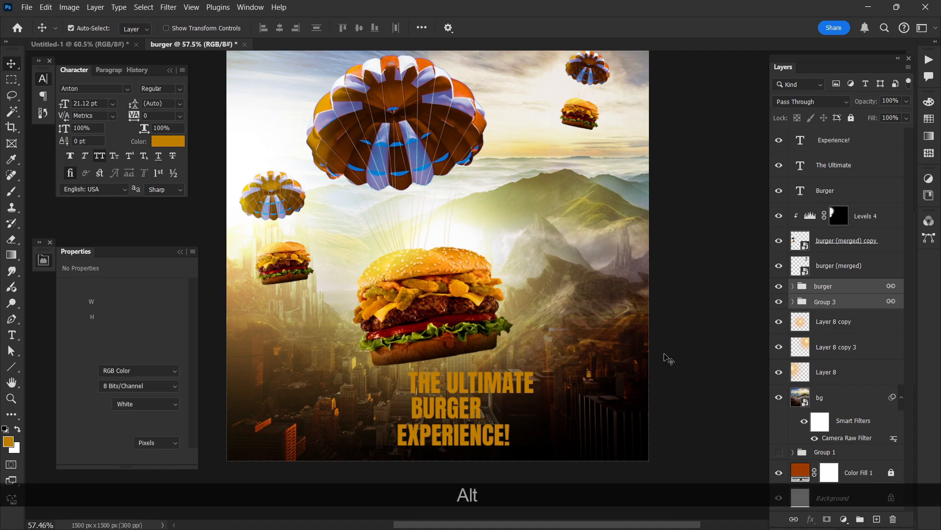
Step: Change the text color of the headline word "Burger" to white
scroll(662, 356, "down", 1)
scroll(642, 363, "up", 1)
scroll(589, 375, "left", 1)
scroll(516, 384, "up", 3)
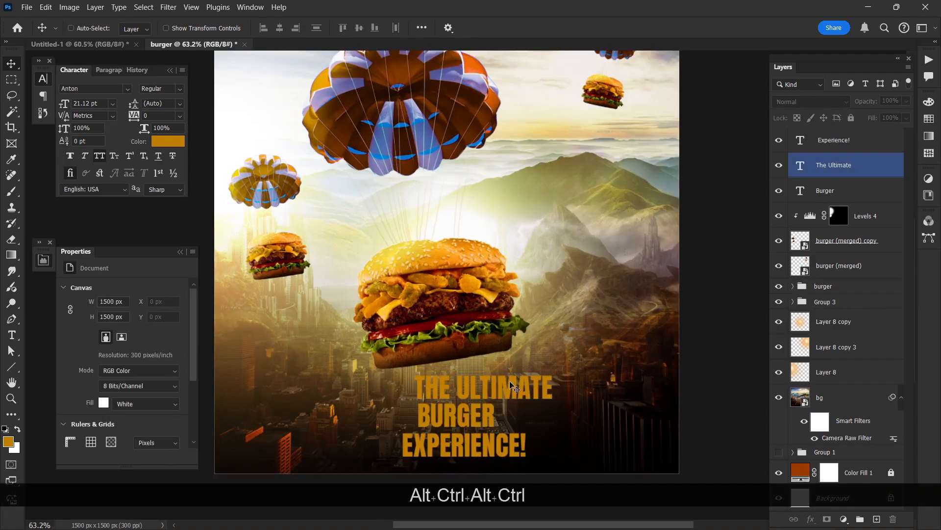
scroll(507, 384, "left", 1)
scroll(501, 382, "down", 1)
scroll(497, 381, "up", 1)
scroll(499, 385, "up", 2)
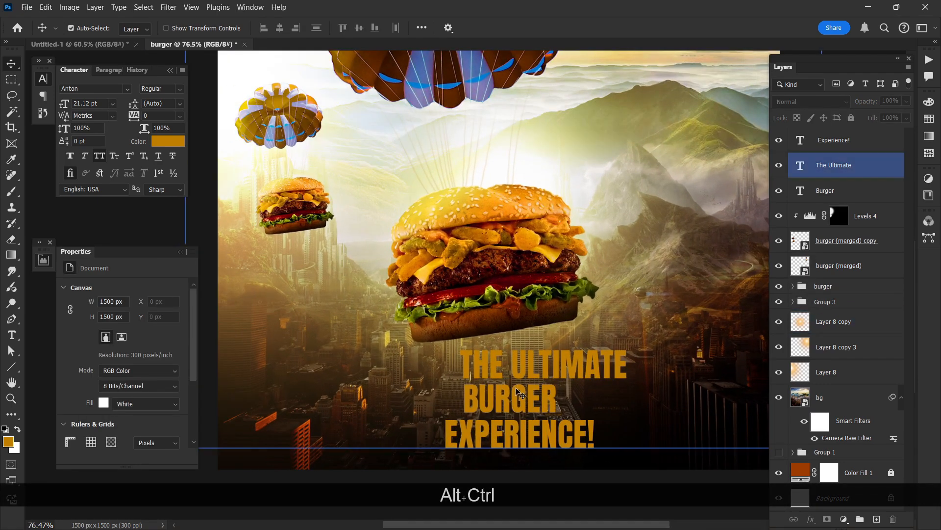
left_click(515, 390)
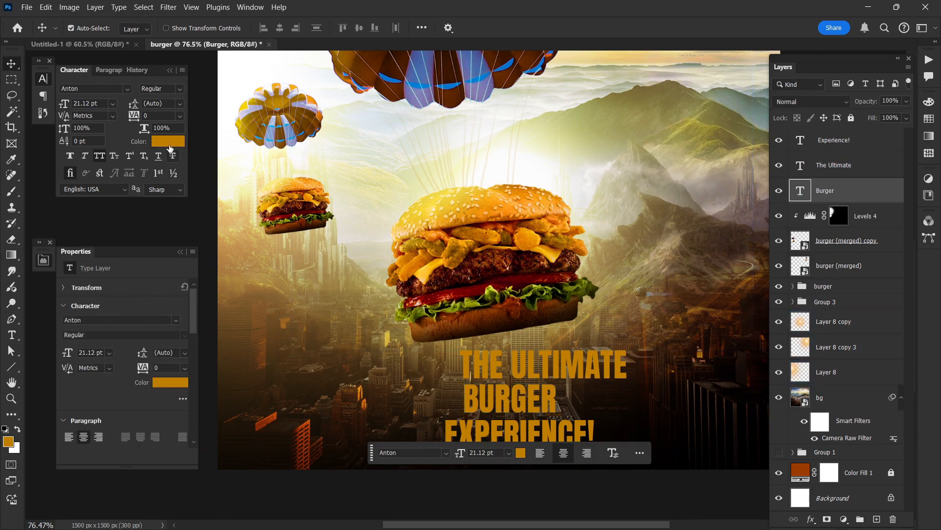
left_click(168, 142)
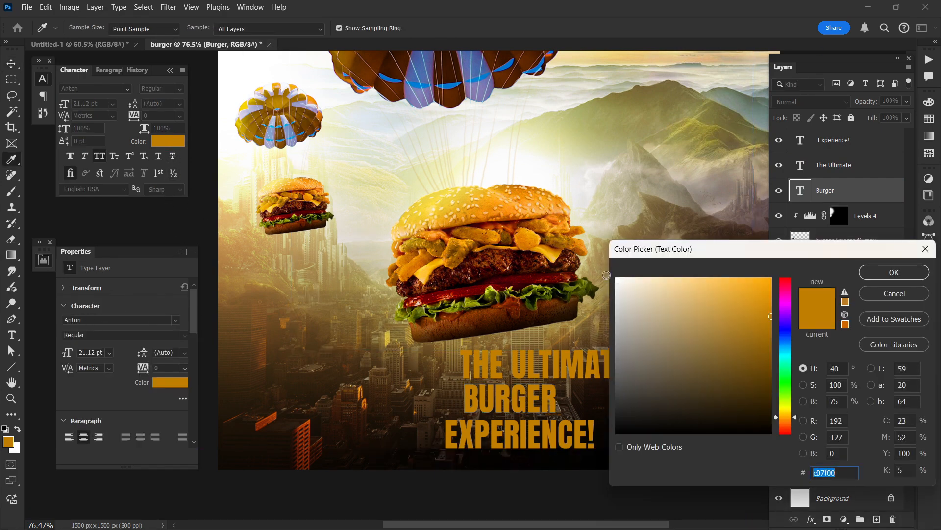
left_click(607, 275)
left_click(894, 272)
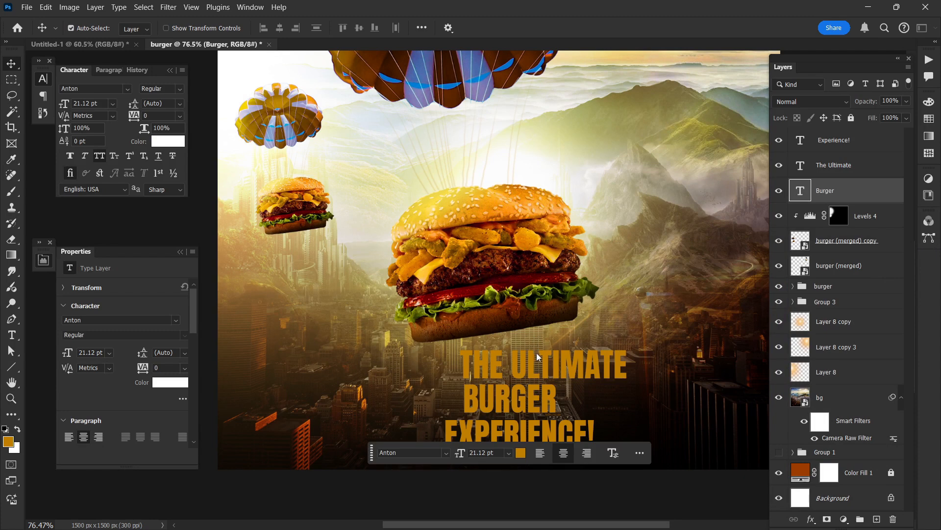
left_click(538, 357)
key("ctrl+t")
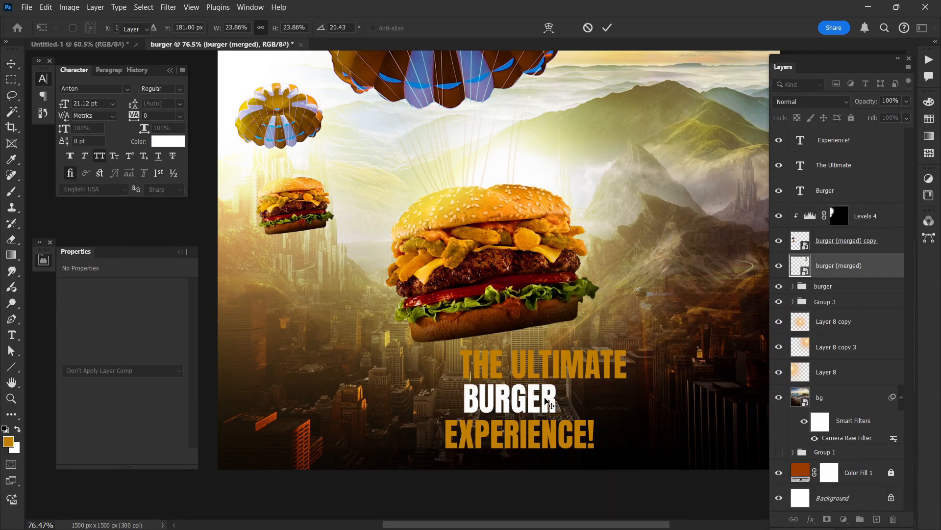
key("ctrl+t")
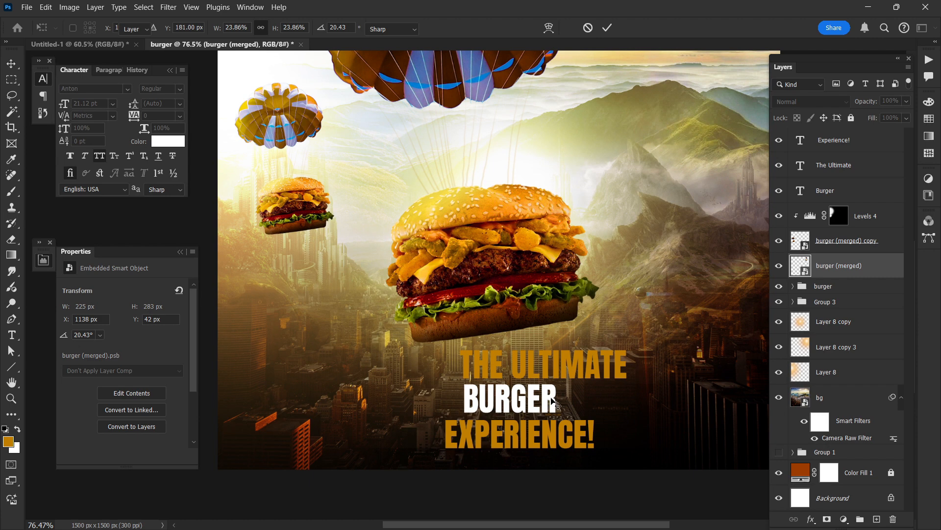
double_click(556, 398)
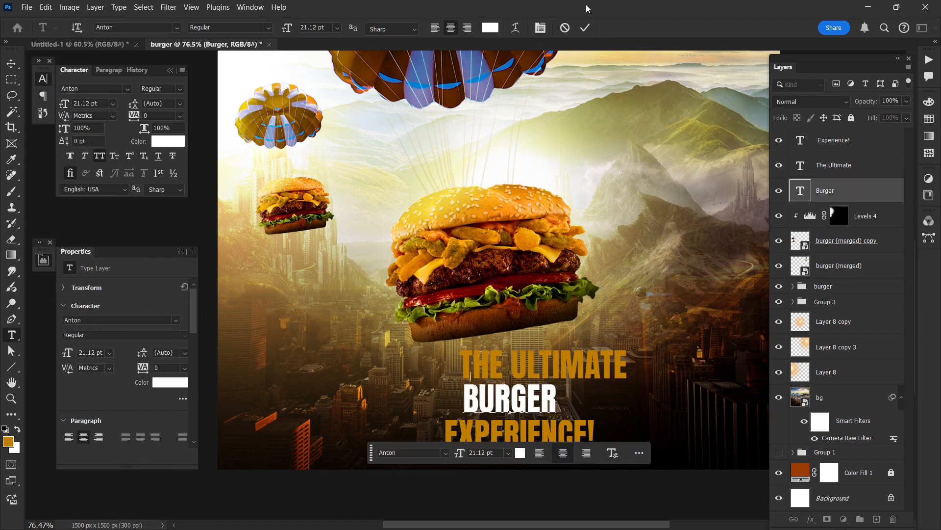
key("Escape")
key("v")
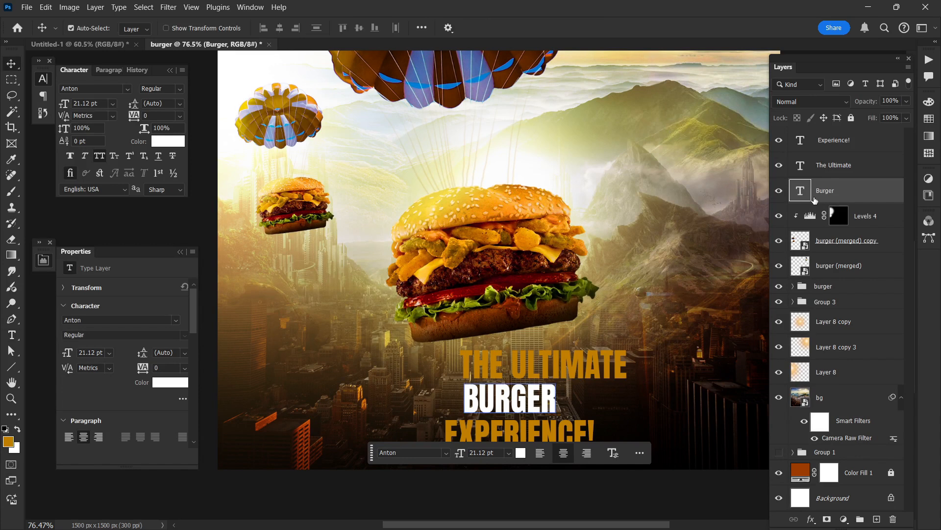
Step: Group the Levels 4, burger (merged) copy and burger (merged) layers of the small background burgers
left_click(811, 235)
left_click(863, 222)
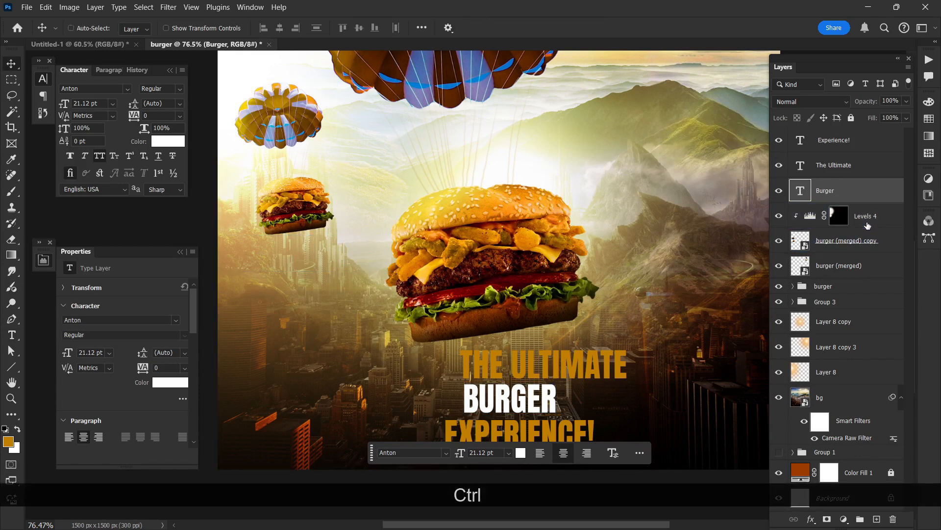
left_click(867, 221, "ctrl")
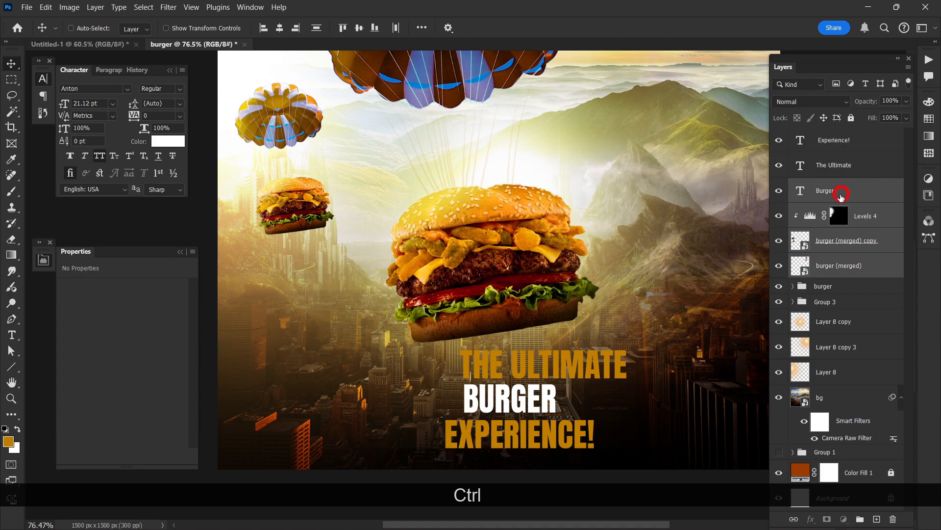
left_click(382, 221, "ctrl")
scroll(323, 231, "down", 2)
scroll(324, 232, "down", 1)
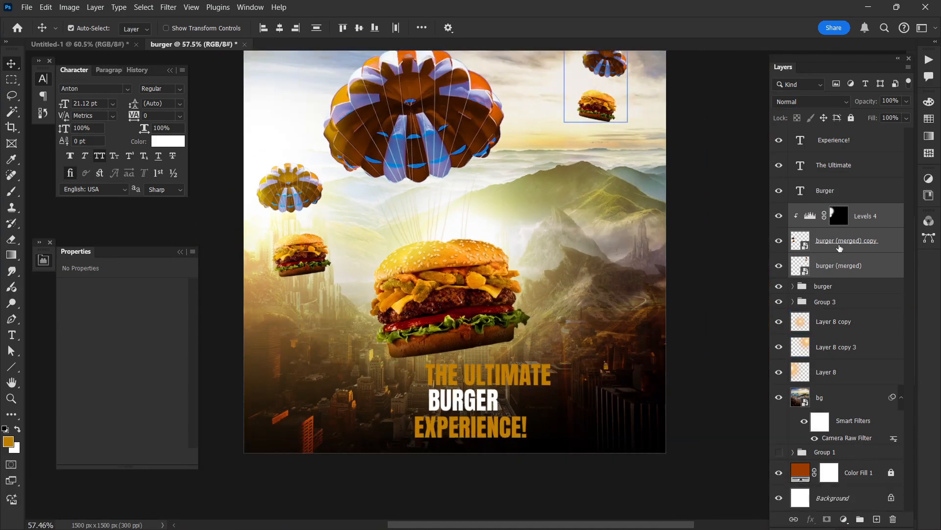
key("ctrl+g")
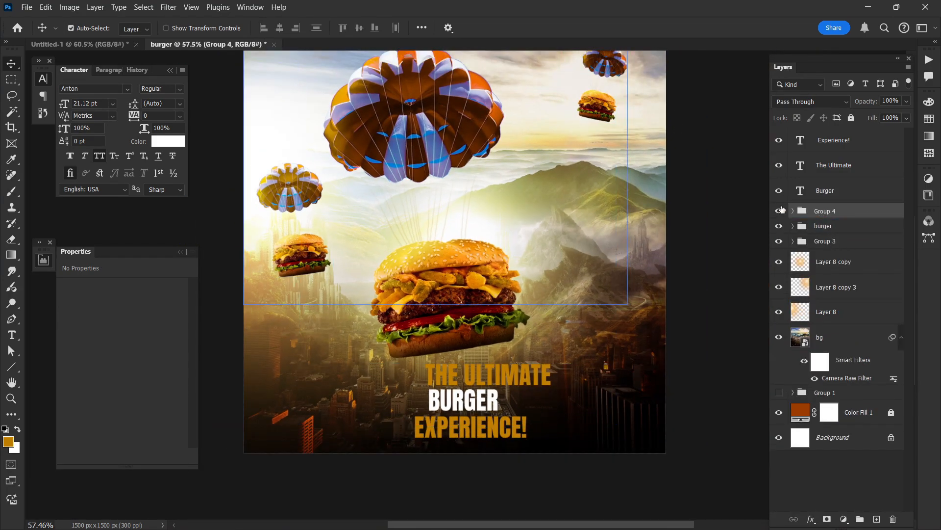
Step: Enlarge the headline word "Burger" to about 40.84 pt and move "The Ultimate" directly above it
scroll(483, 352, "up", 3)
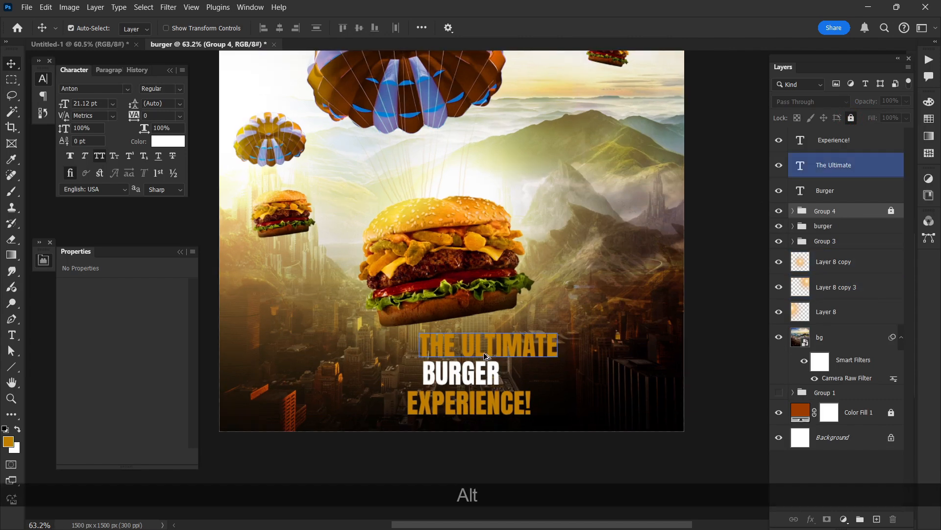
left_click(484, 385)
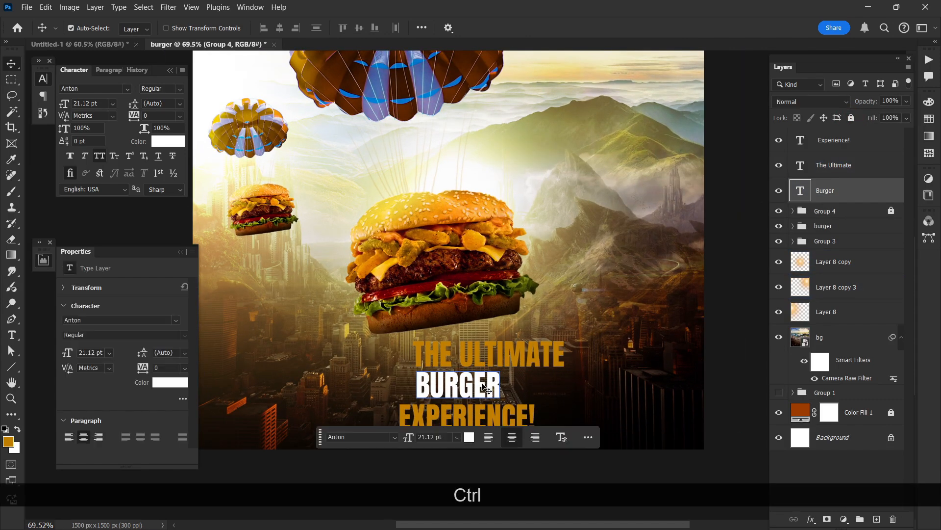
key("ctrl+t")
left_click_drag(501, 385, 540, 387)
double_click(486, 387)
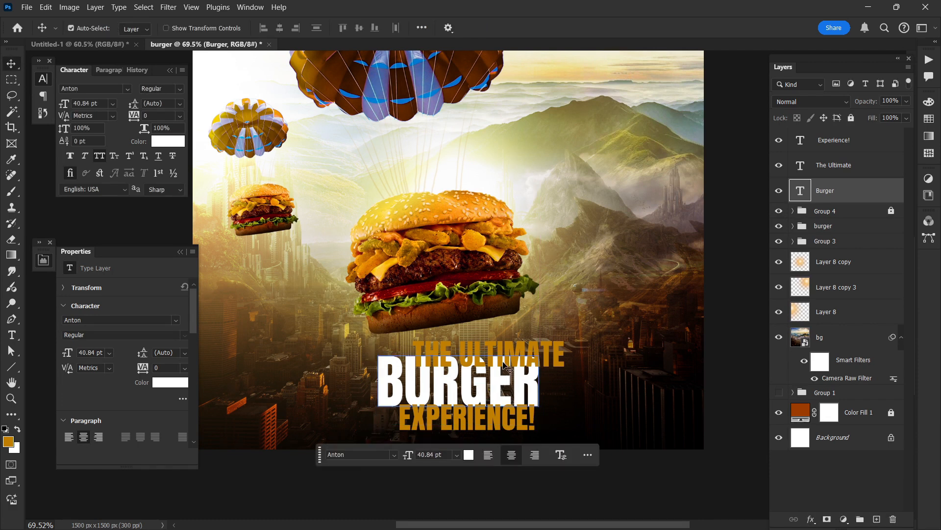
left_click_drag(504, 363, 472, 350)
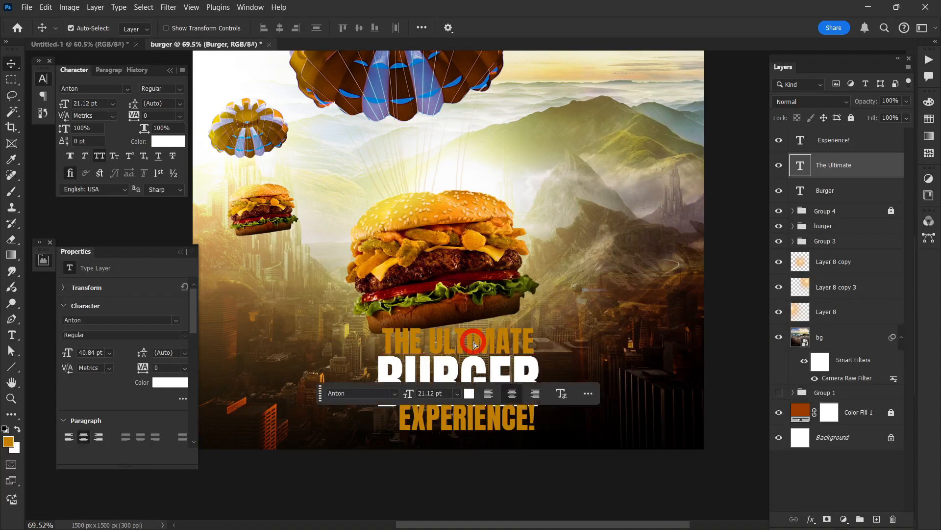
Step: Change the text color of "The Ultimate" to bright yellow f6ff00
left_click(179, 382)
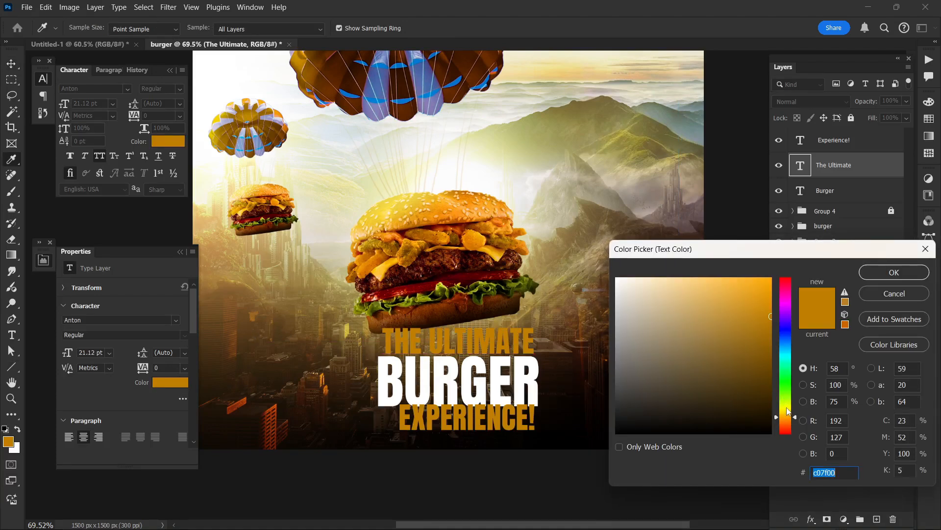
left_click_drag(787, 407, 787, 406)
left_click_drag(729, 316, 887, 273)
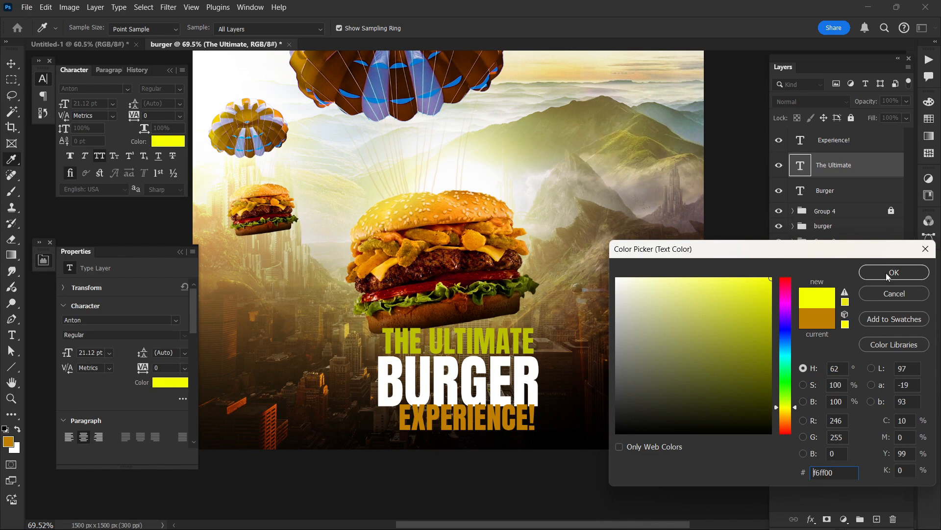
left_click(889, 273)
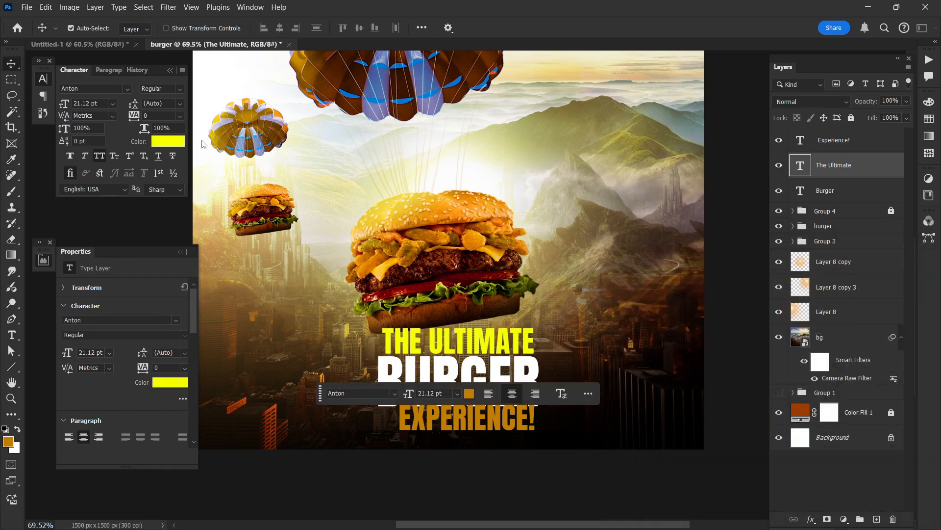
Step: Set the font of "The Ultimate" to the favorite Austine and shift the line to overlap the upper edge of "Burger"
left_click(126, 90)
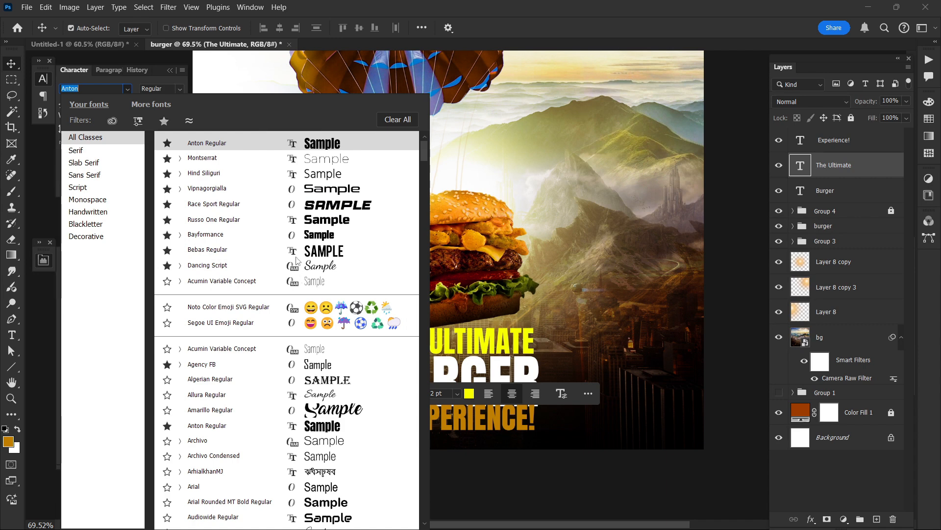
left_click(164, 121)
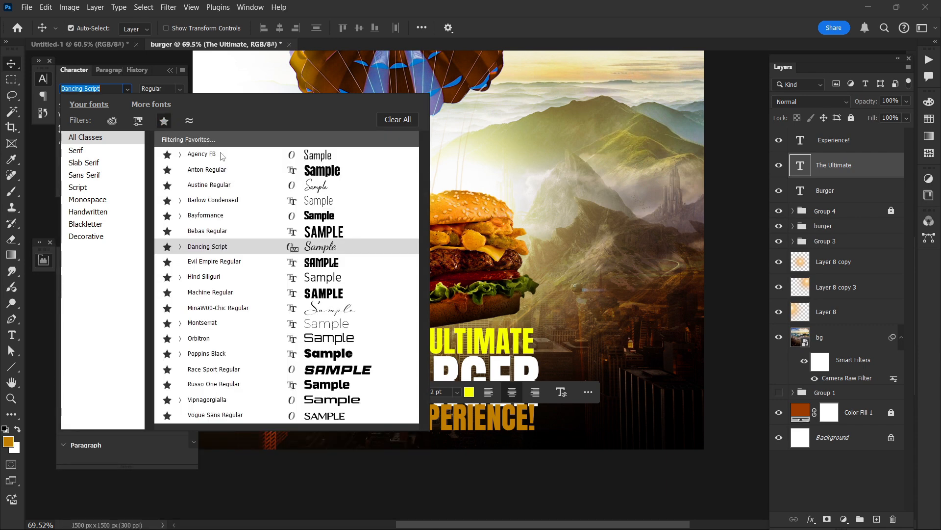
left_click(315, 185)
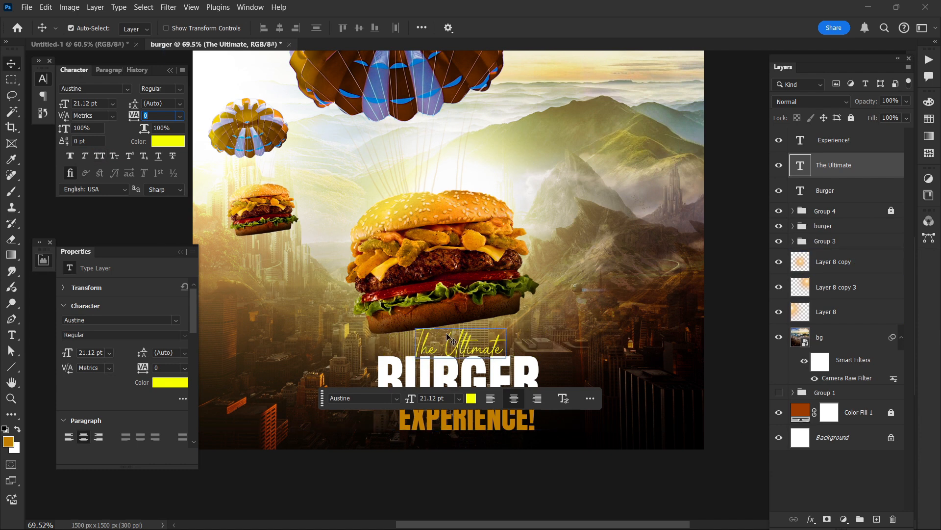
left_click_drag(461, 344, 459, 350)
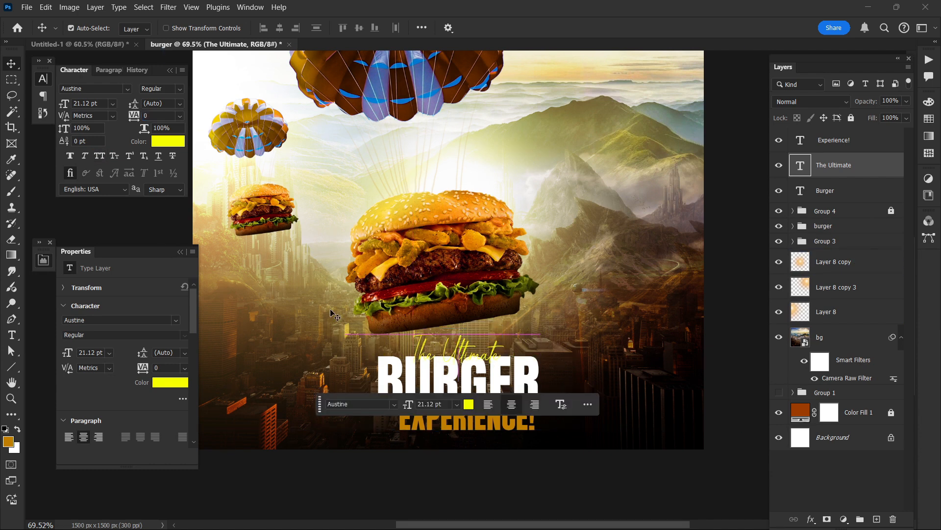
Step: Change the text color of "The Ultimate" to orange ffa200
left_click(168, 142)
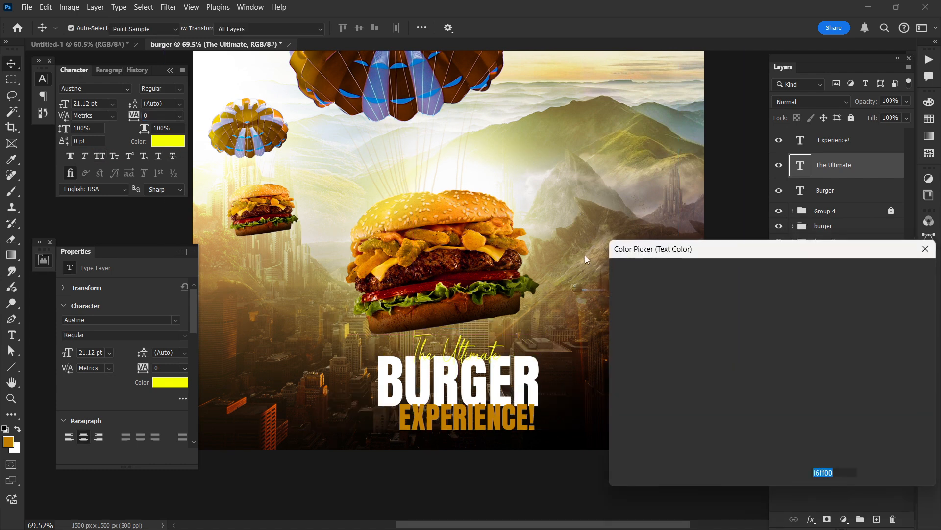
left_click_drag(786, 411, 786, 418)
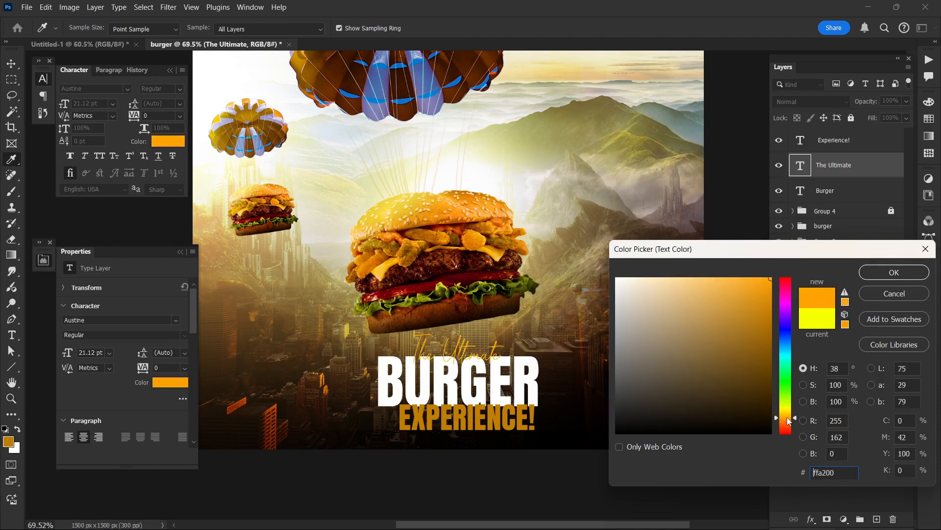
left_click(889, 277)
scroll(642, 304, "down", 1)
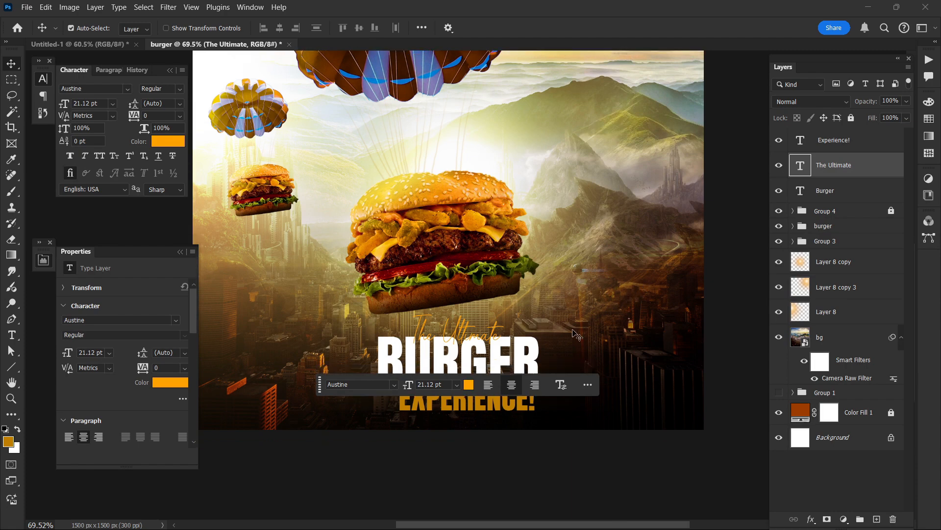
scroll(526, 447, "up", 3)
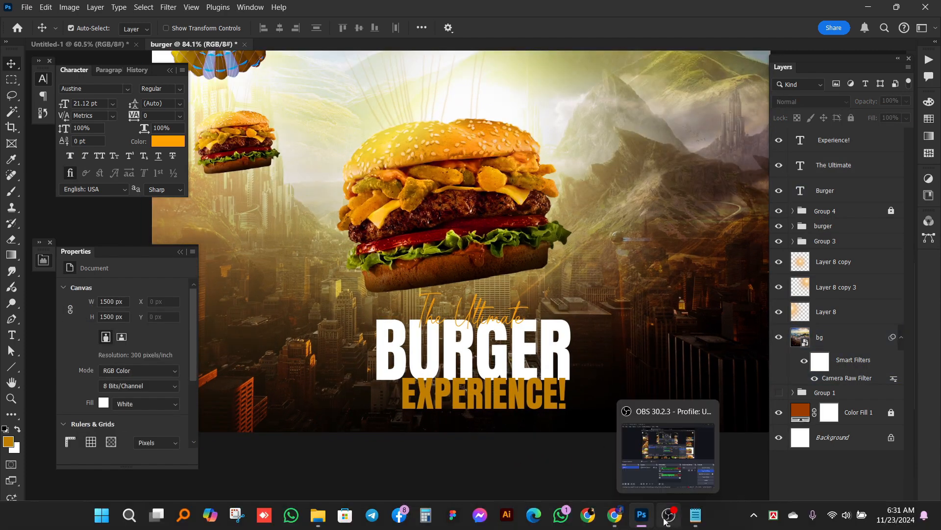
Step: Switch to ChatGPT in the browser and copy the subtitle text "Juicy, Fresh, and Loaded with Flavor"
left_click(615, 515)
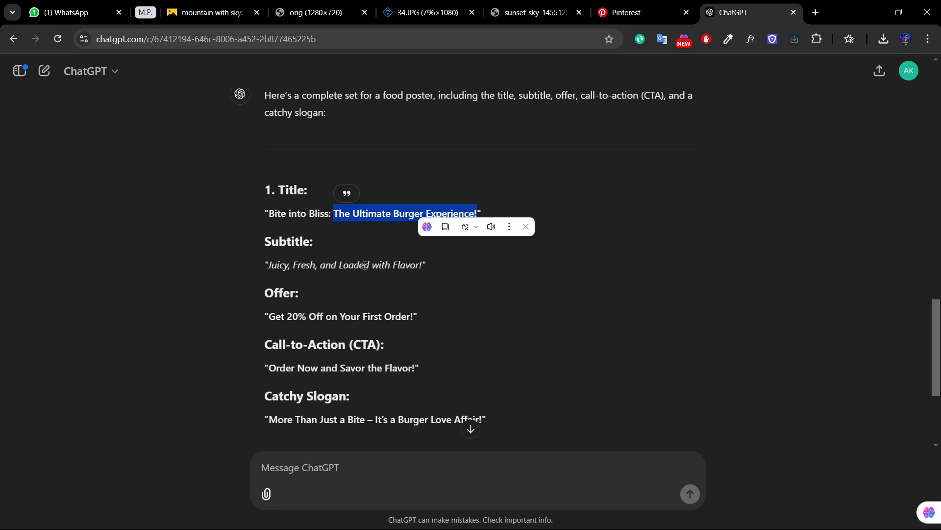
left_click(411, 265)
left_click_drag(400, 265, 295, 264)
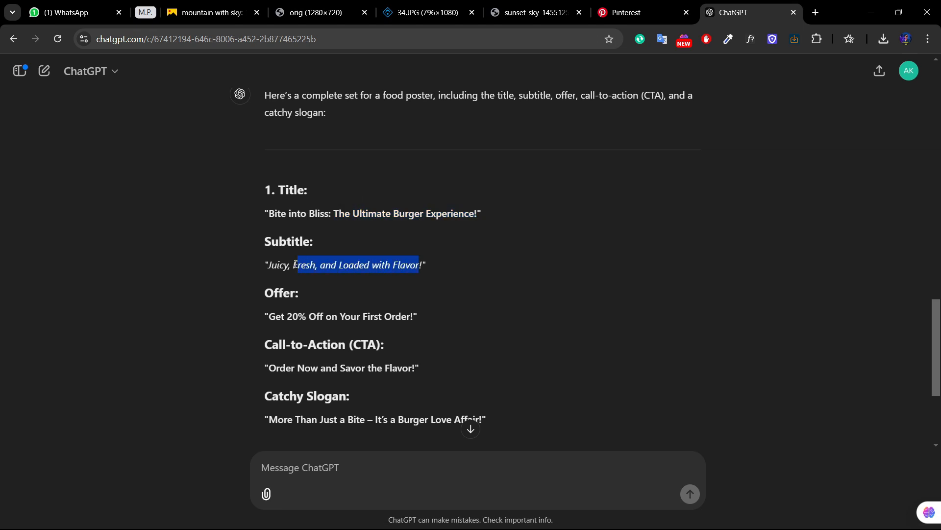
key("ctrl+c")
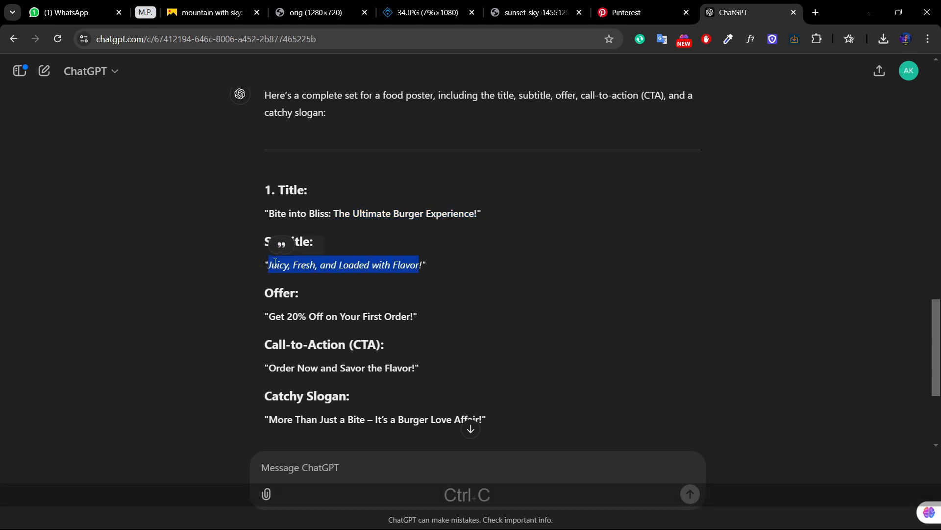
Step: Return to Photoshop and replace the "Experience!" text with the copied "Juicy, Fresh, and Loaded with Flavor"
key("alt+Tab")
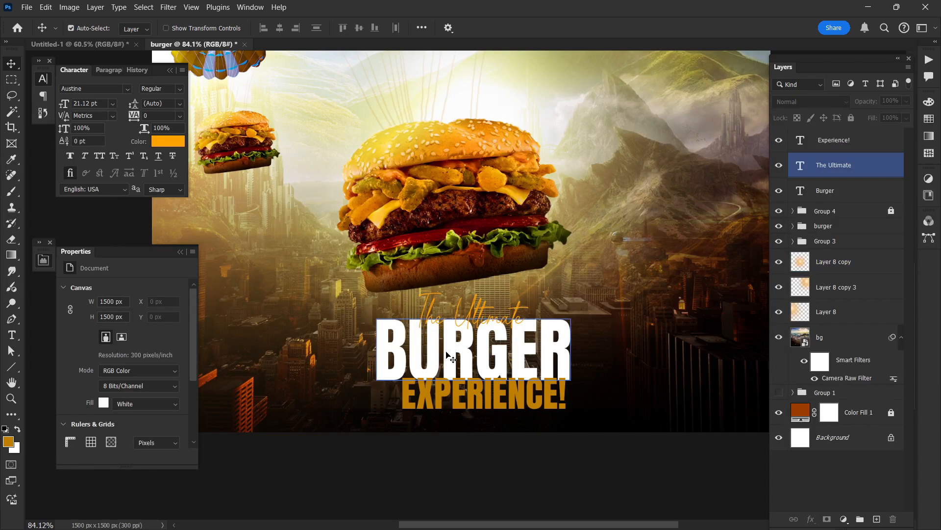
left_click(461, 389)
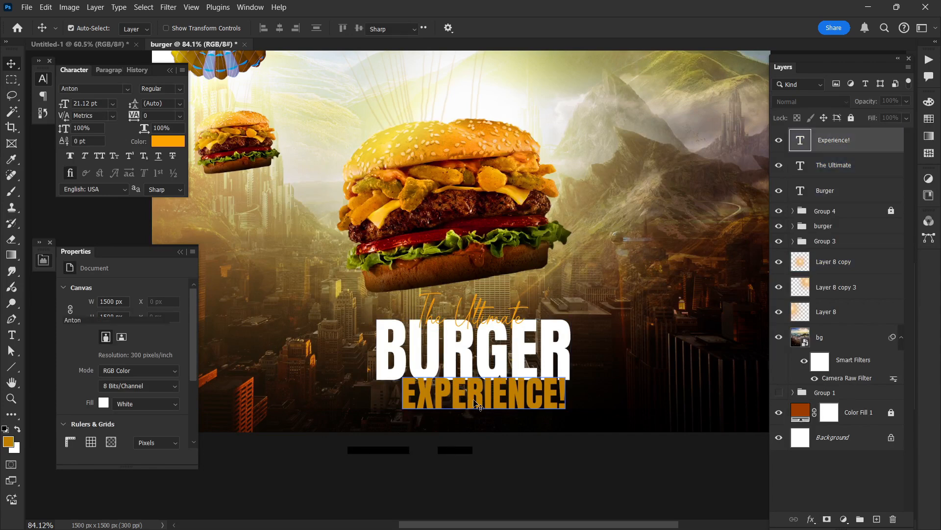
double_click(474, 403)
key("ctrl+v")
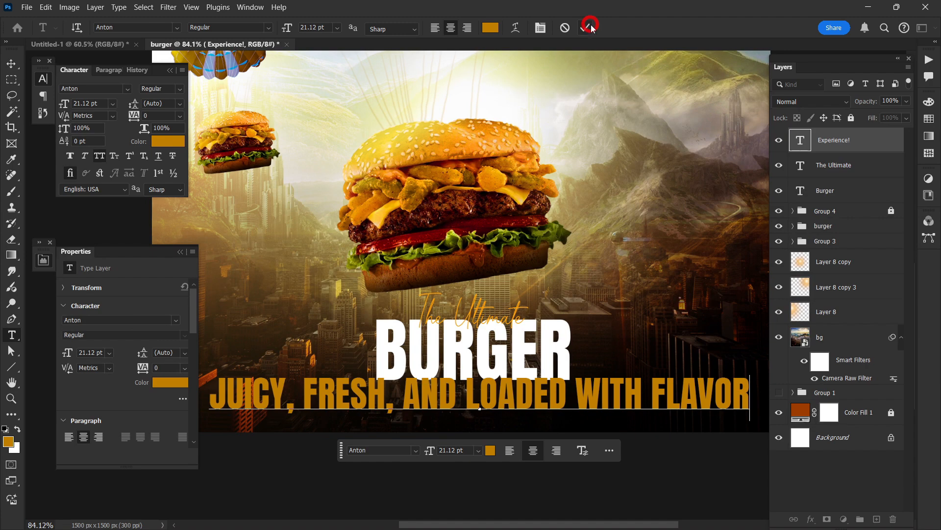
left_click(591, 25)
scroll(485, 292, "down", 1)
key("v")
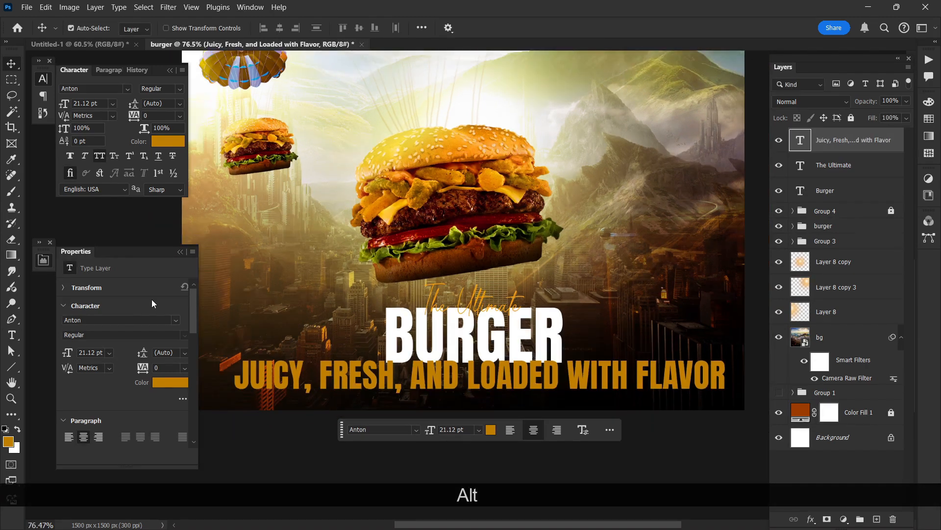
Step: Set the "Juicy, Fresh, and Loaded with Flavor" line to the Bebas font at 8 pt
type("beb")
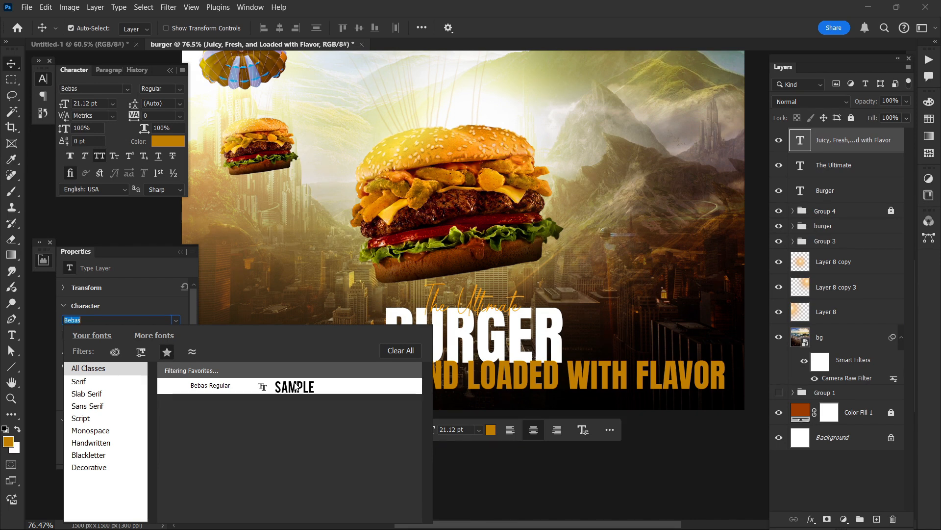
left_click(295, 387)
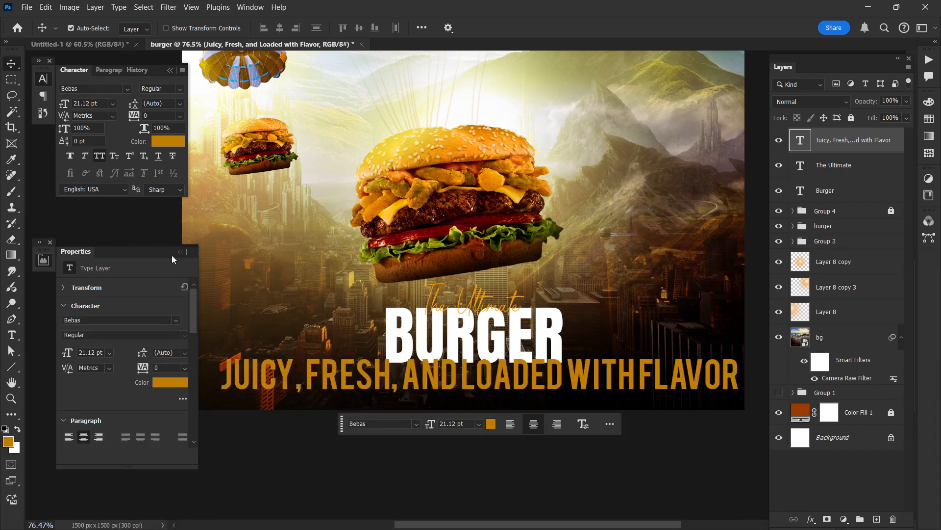
left_click_drag(71, 355, 57, 351)
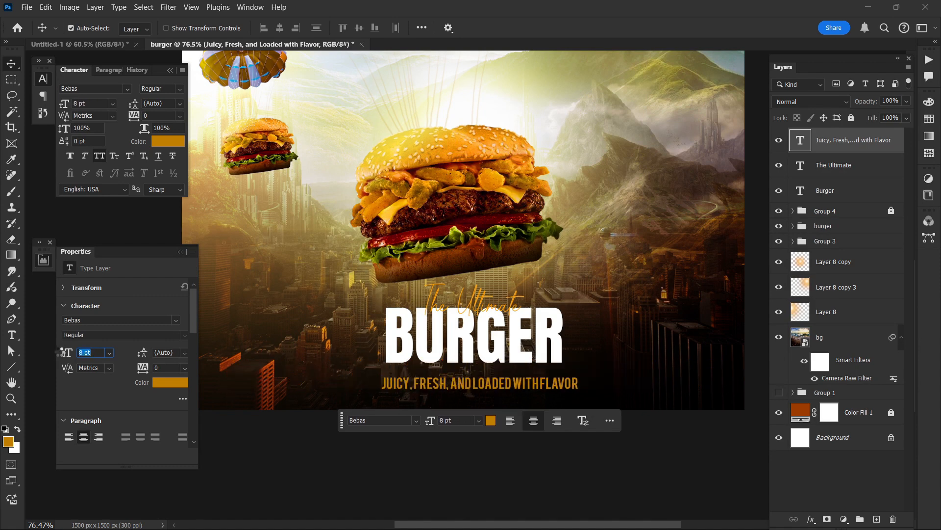
left_click_drag(59, 351, 59, 352)
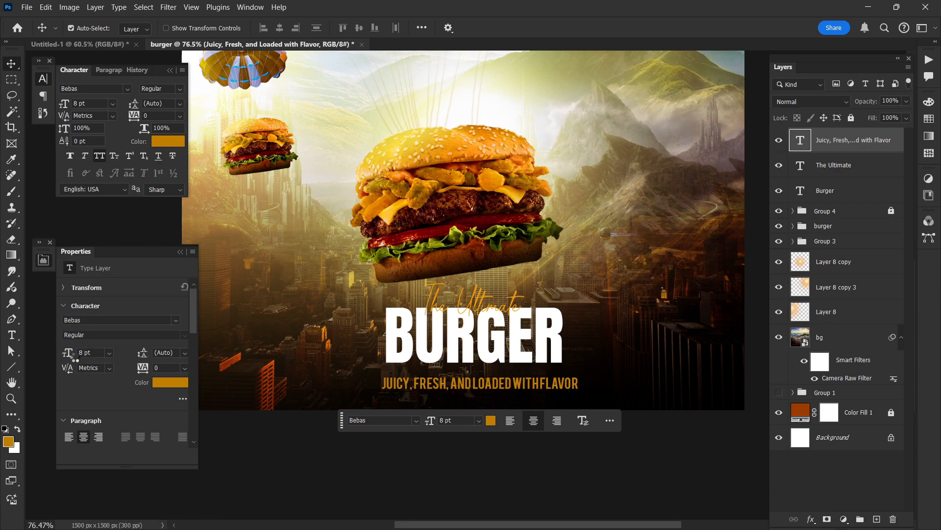
Step: Change the text color of the "Juicy, Fresh, and Loaded with Flavor" line to white
left_click(165, 388)
left_click(582, 271)
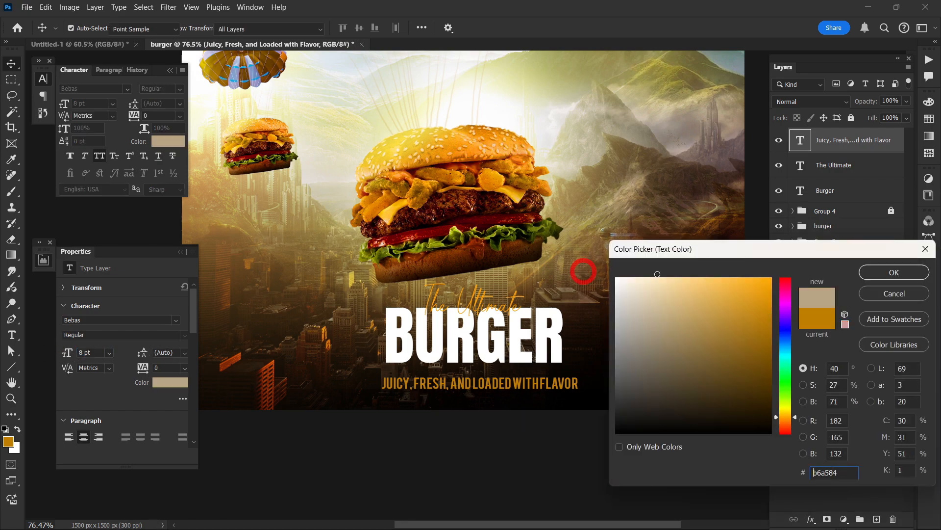
left_click_drag(583, 271, 582, 270)
left_click(882, 273)
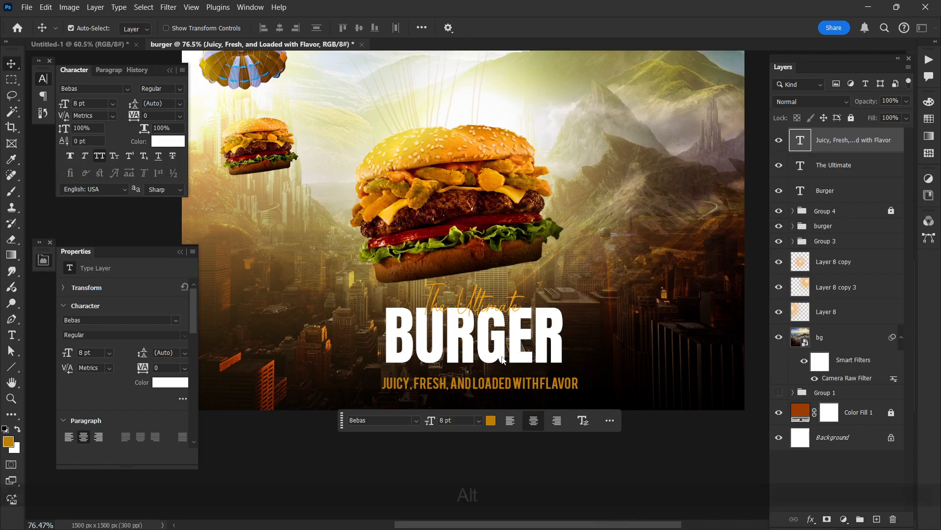
scroll(503, 359, "up", 3)
left_click(558, 388)
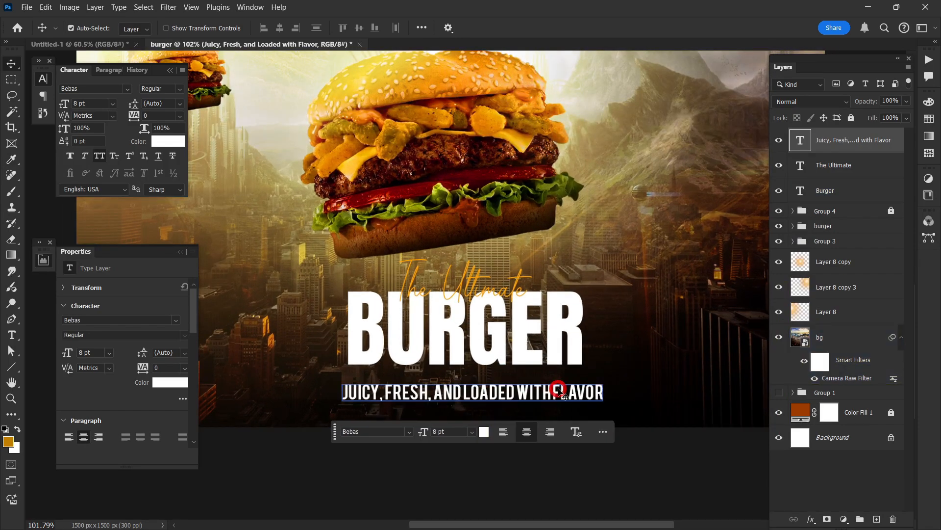
double_click(415, 394)
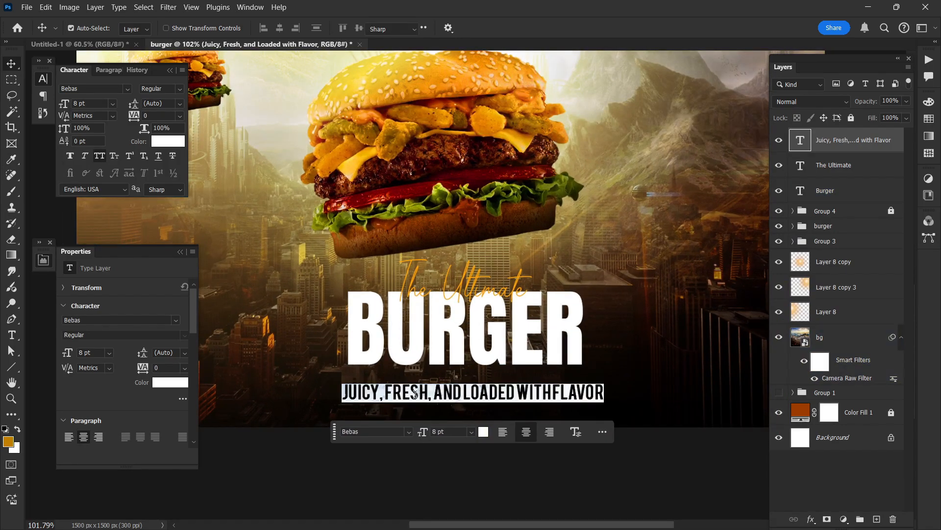
left_click(440, 395)
scroll(452, 402, "down", 1)
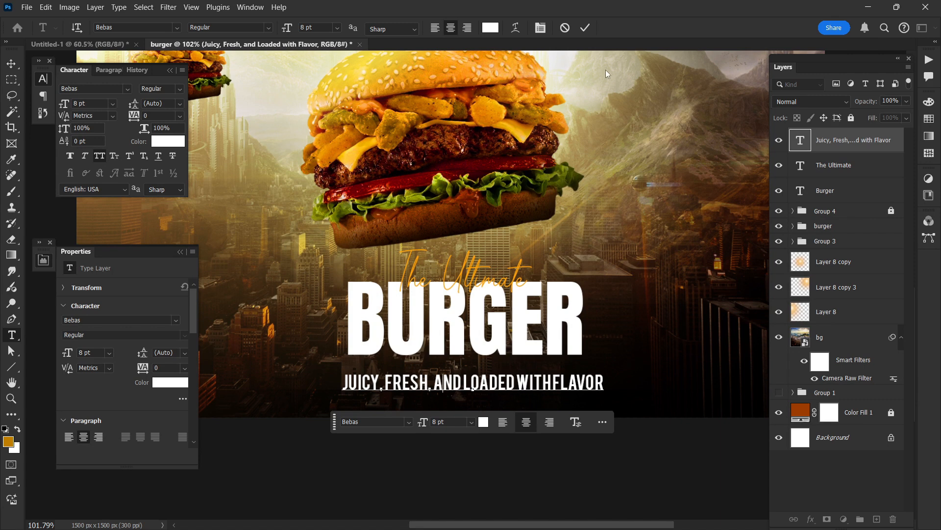
key("ctrl+Return")
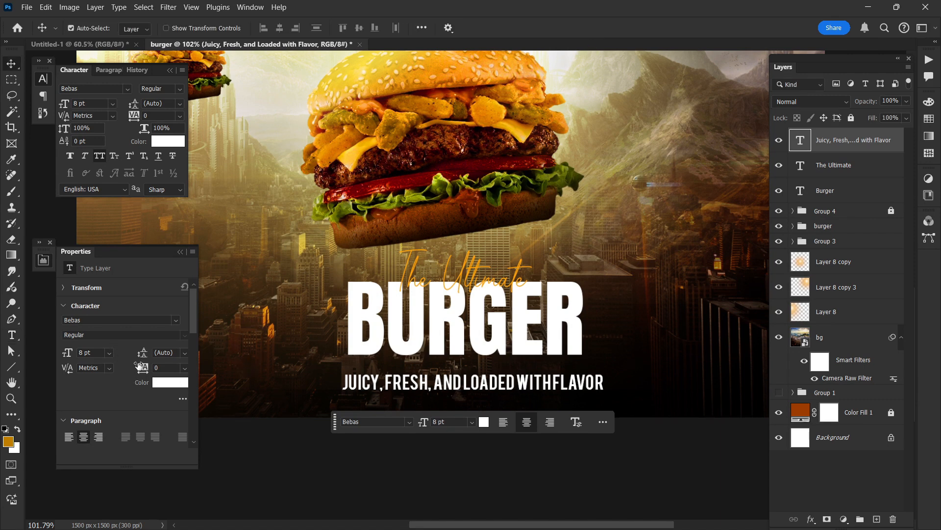
Step: Set the subtitle line's tracking to 160 and its font size to 6 pt
left_click_drag(140, 365, 146, 366)
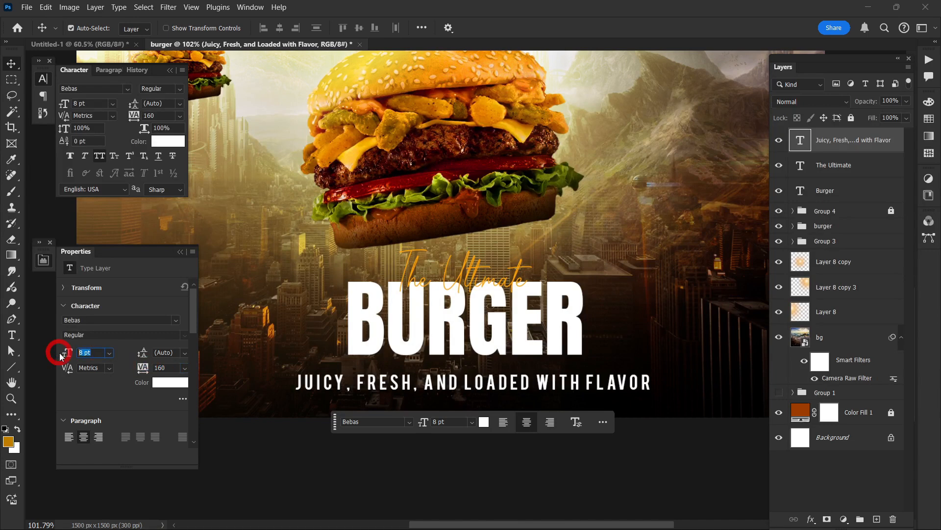
type("6")
key("Return")
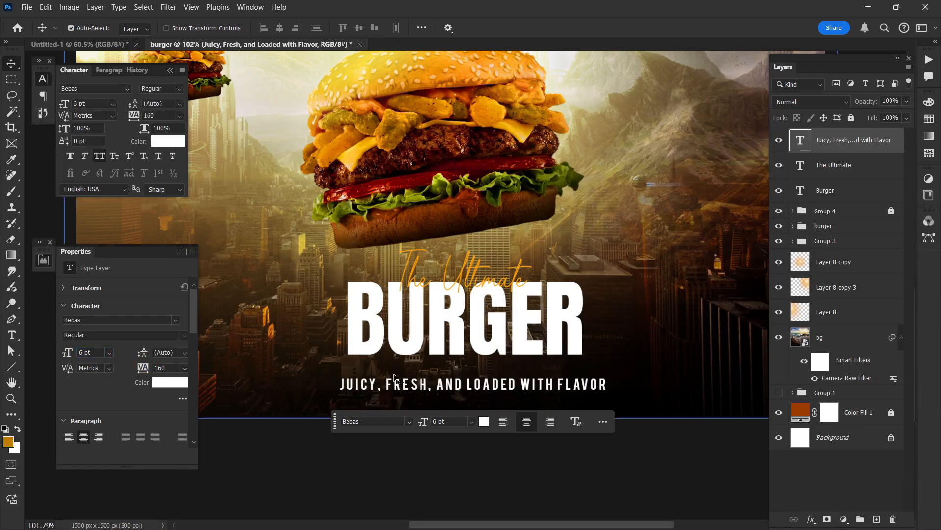
Step: Move the subtitle line up so that it sits centered close beneath "Burger"
scroll(448, 383, "up", 2)
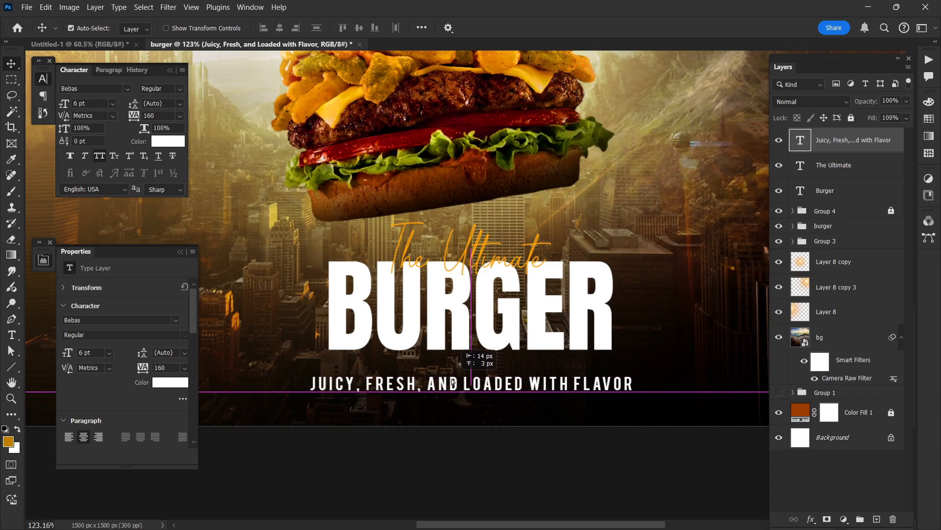
left_click_drag(452, 381, 451, 364)
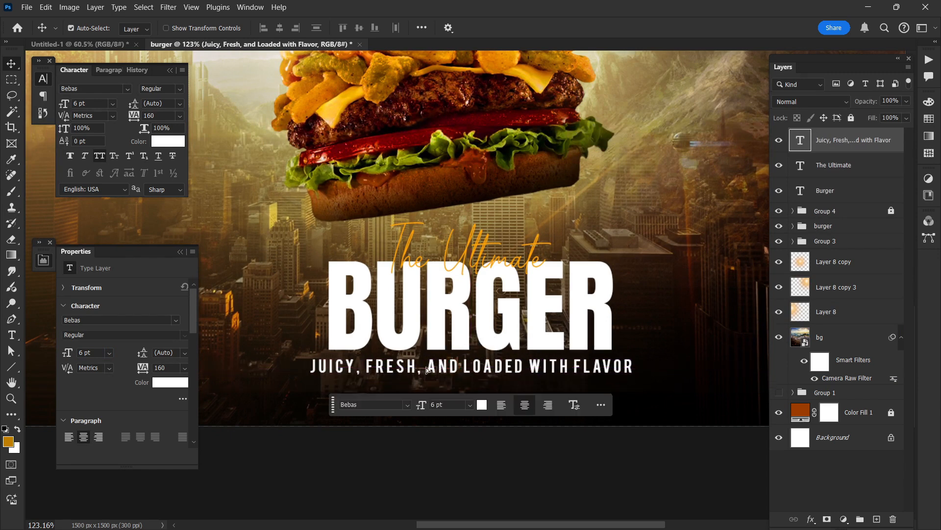
Step: Reduce the subtitle line's font size to 5 pt and nudge it into place beneath "Burger"
left_click(86, 355)
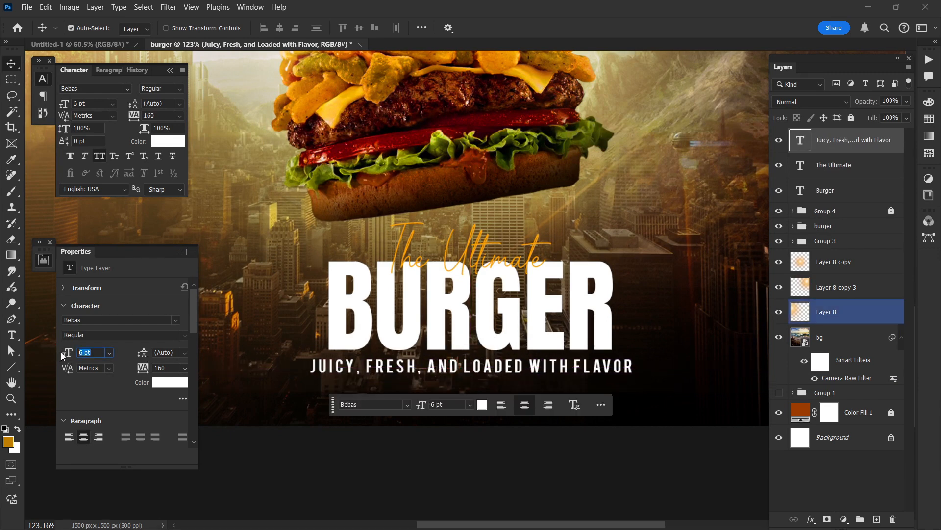
type("5")
key("Return")
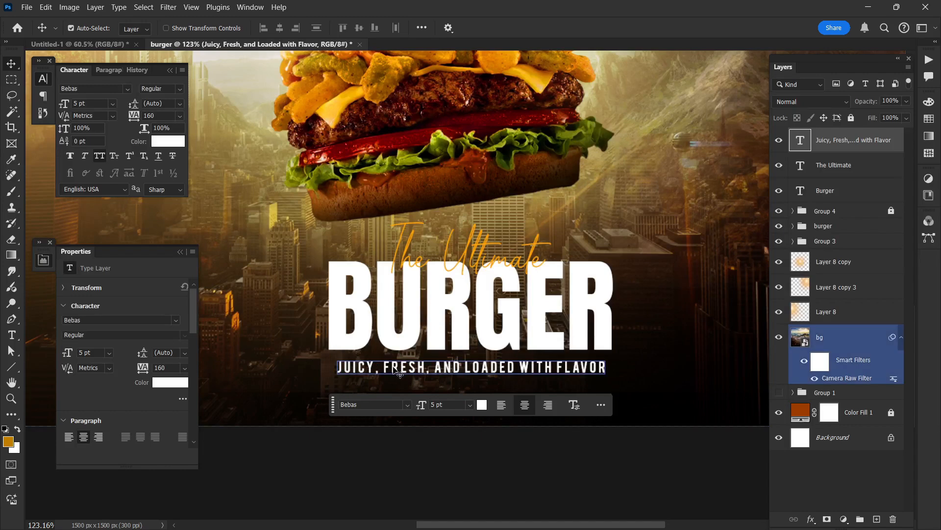
left_click_drag(391, 368, 389, 367)
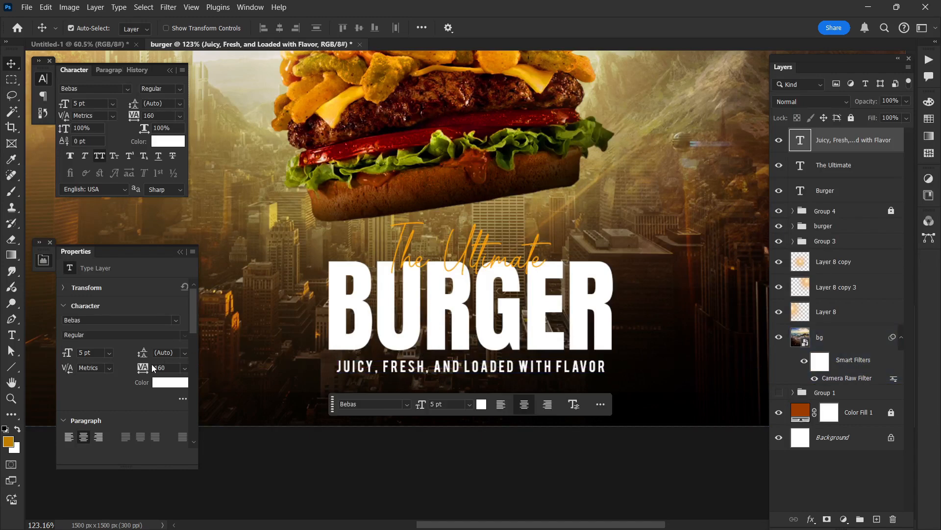
Step: Widen the subtitle line's tracking to 200 and move the line slightly closer to "Burger"
left_click_drag(147, 367, 146, 364)
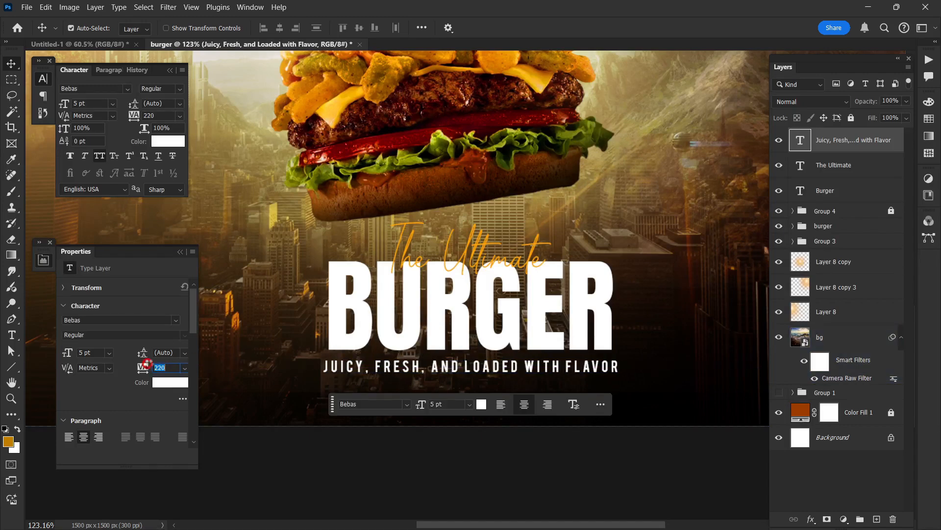
left_click_drag(457, 370, 458, 366)
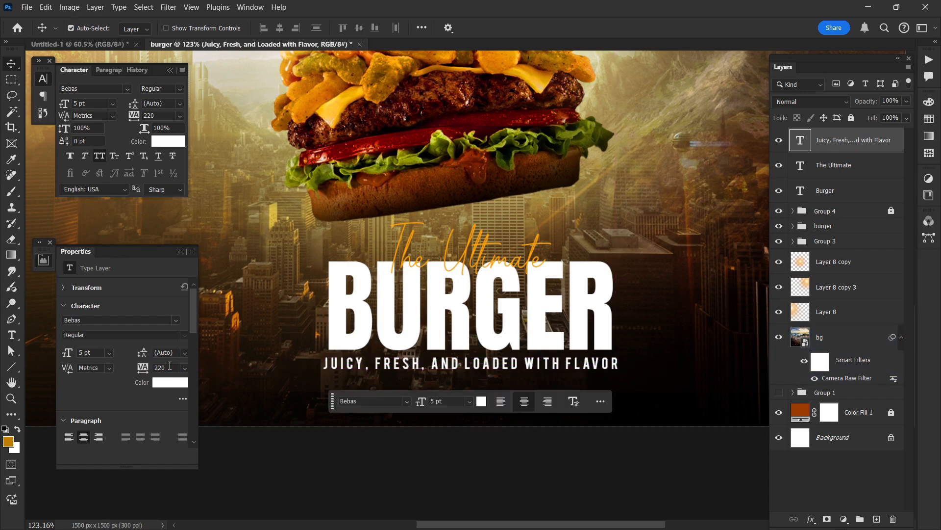
left_click(168, 368)
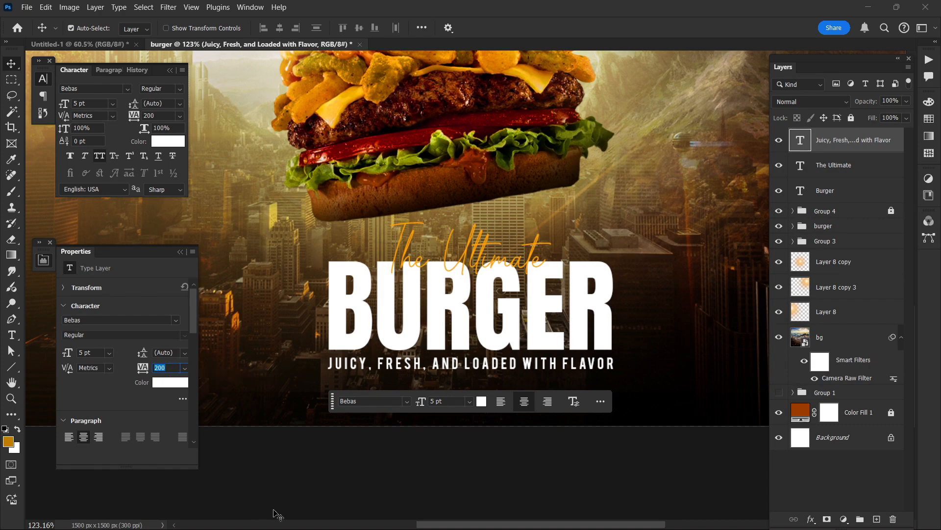
left_click(305, 487)
key("ctrl+0")
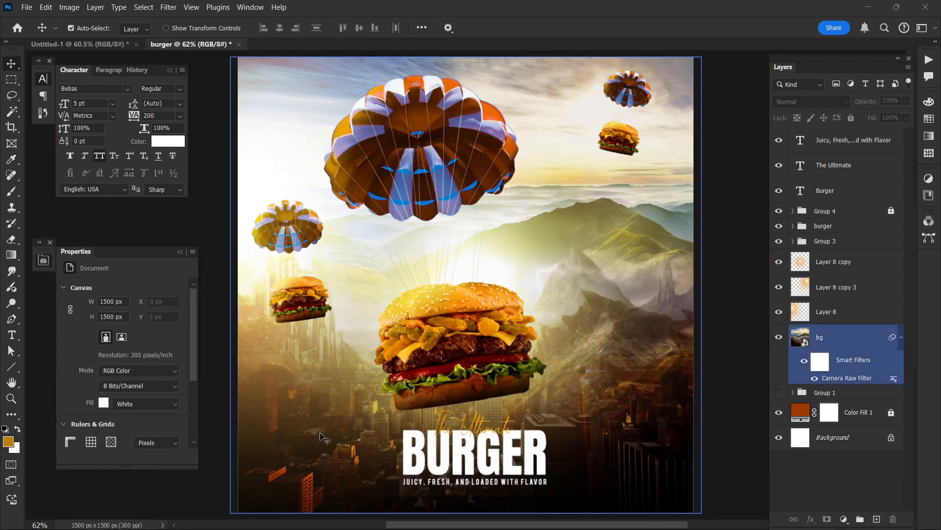
scroll(382, 431, "down", 1)
scroll(502, 415, "up", 5)
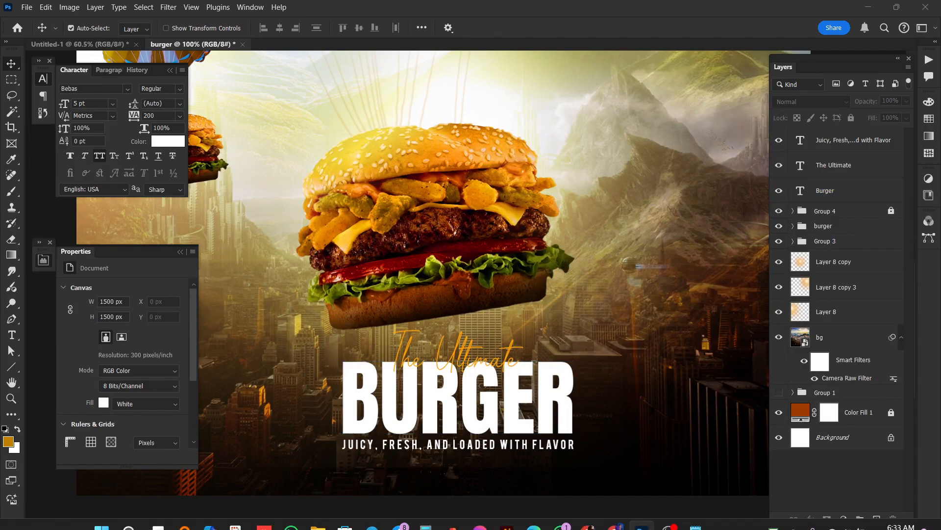
key("ctrl+0")
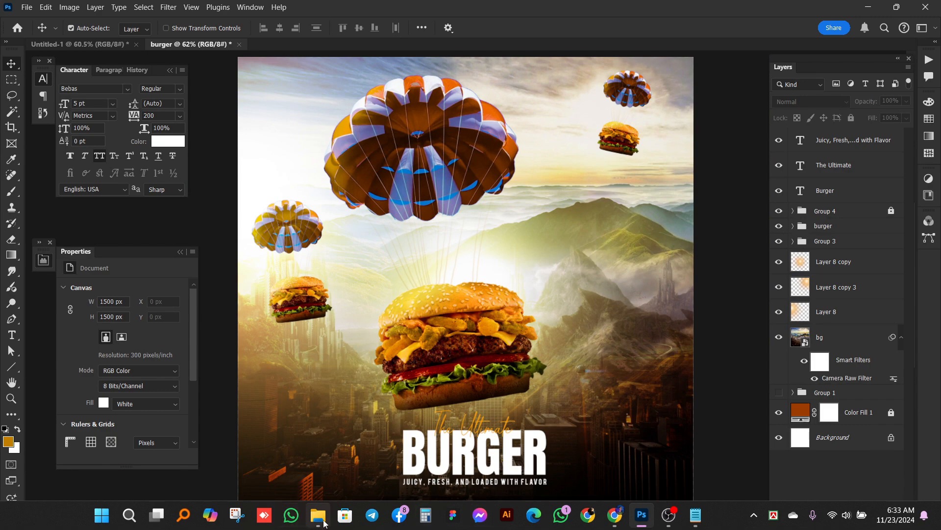
Step: Switch to File Explorer and open the reference image "Burger, Social Media Post.jpg" from the Downloads folder
left_click(323, 521)
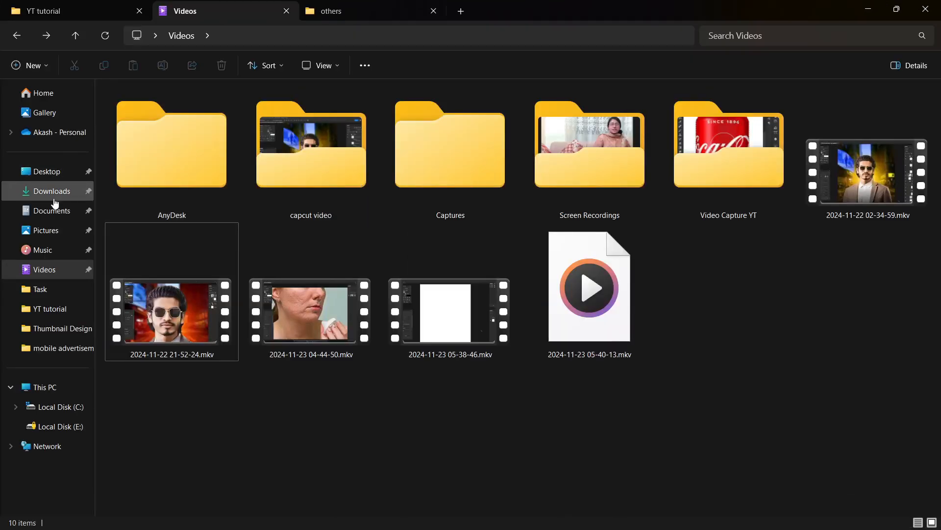
left_click(54, 195)
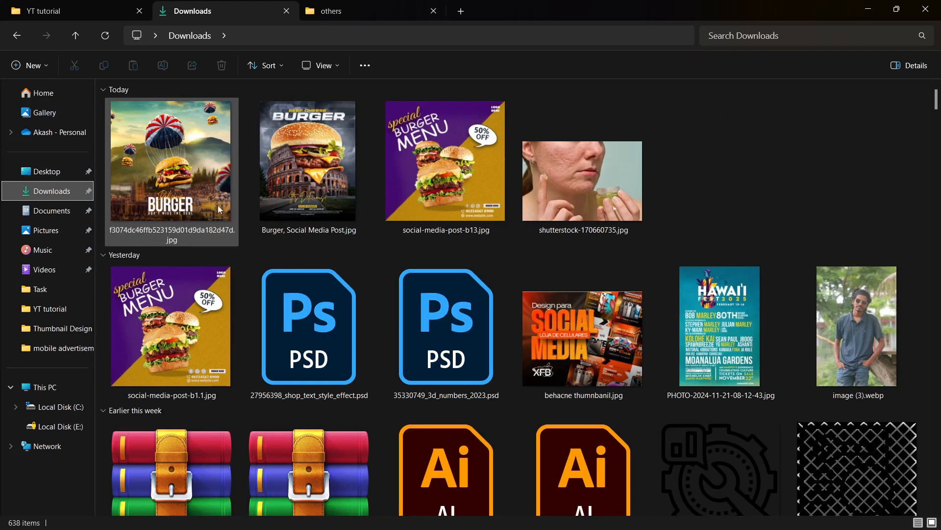
left_click(290, 160)
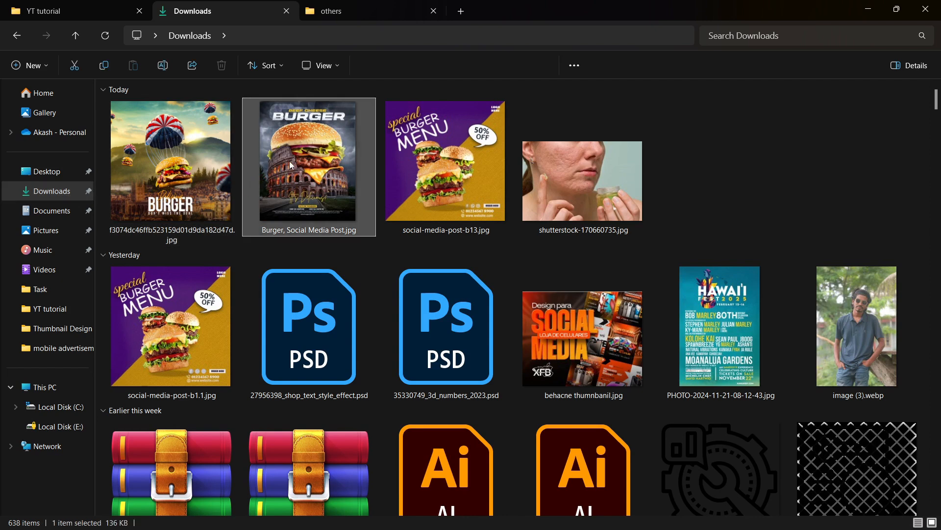
left_click_drag(310, 162, 335, 176)
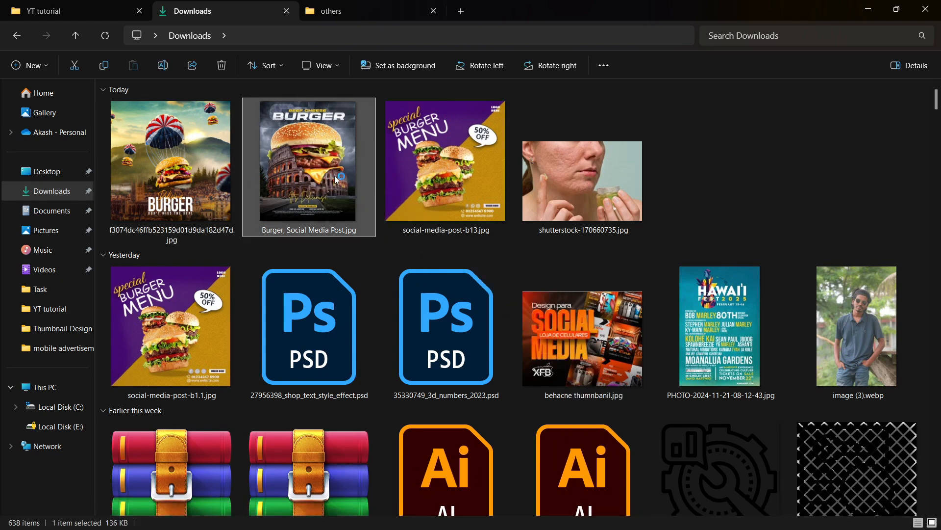
double_click(334, 166)
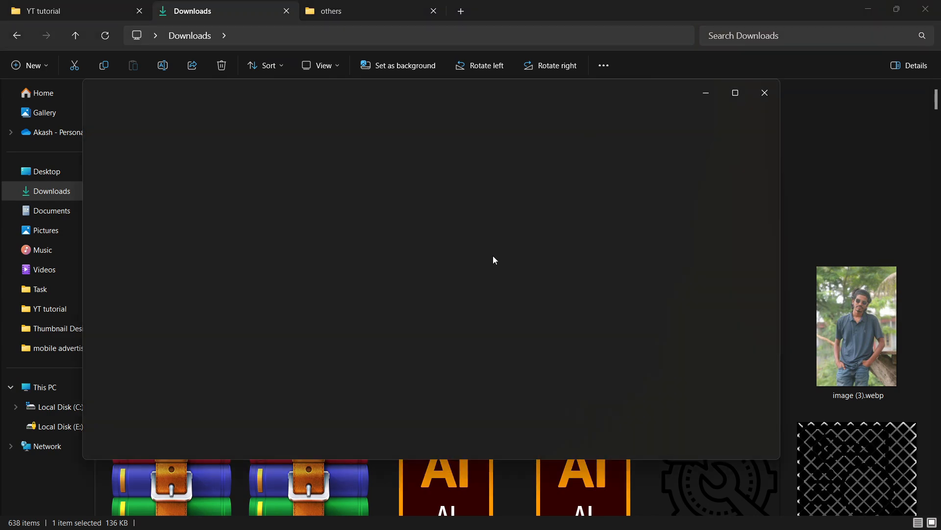
Step: Examine the text layout in the lower part of the reference poster, close the image and return to Photoshop
scroll(431, 304, "up", 5)
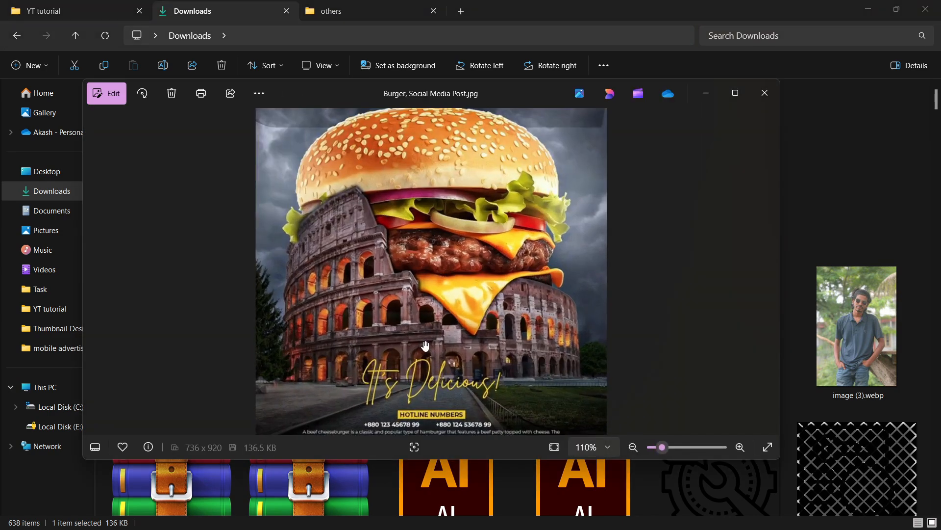
scroll(433, 316, "up", 3)
left_click_drag(434, 307, 436, 278)
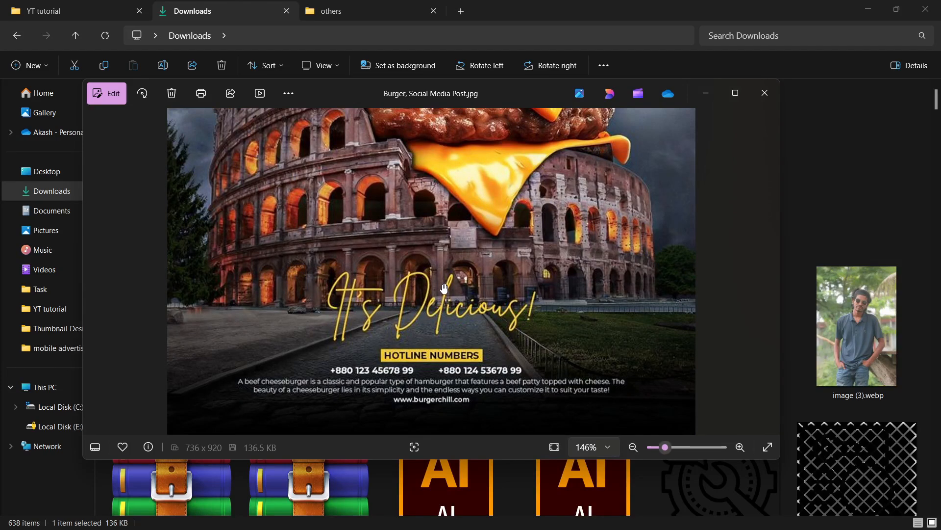
scroll(453, 293, "up", 2)
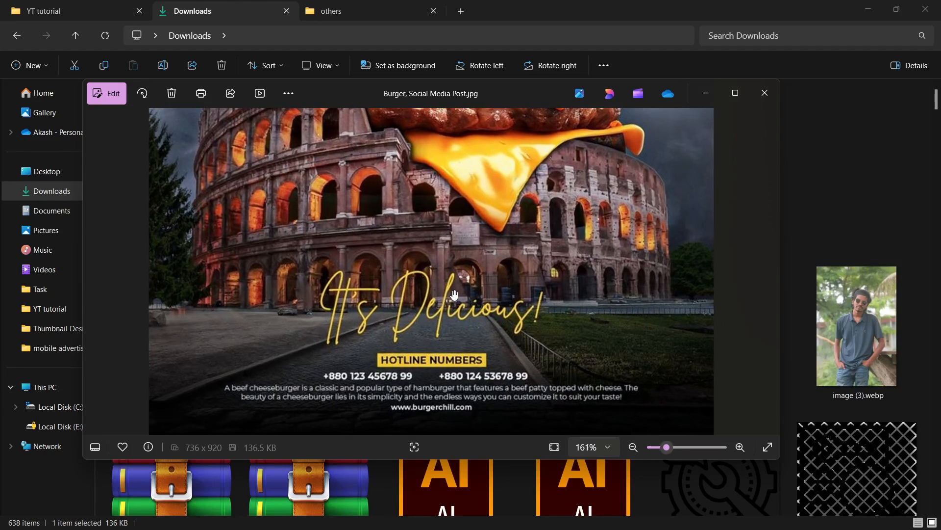
scroll(453, 293, "down", 6)
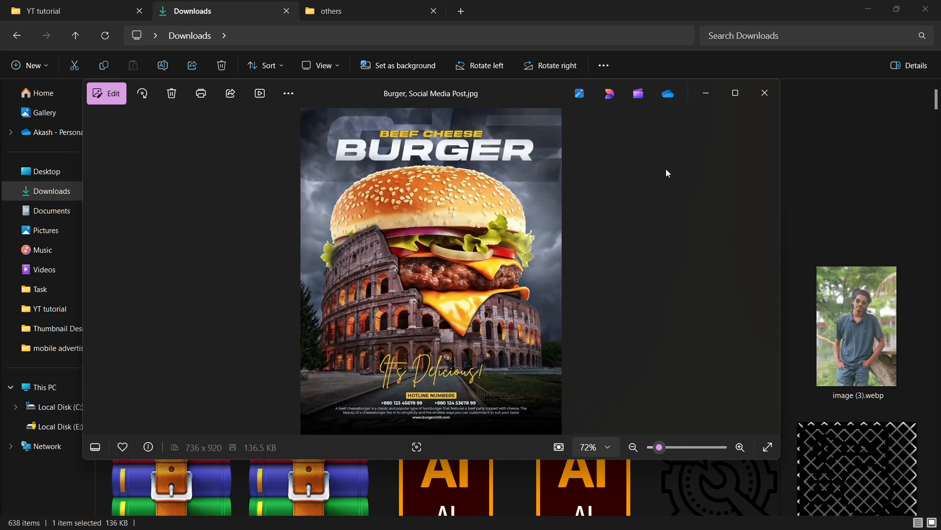
left_click(766, 96)
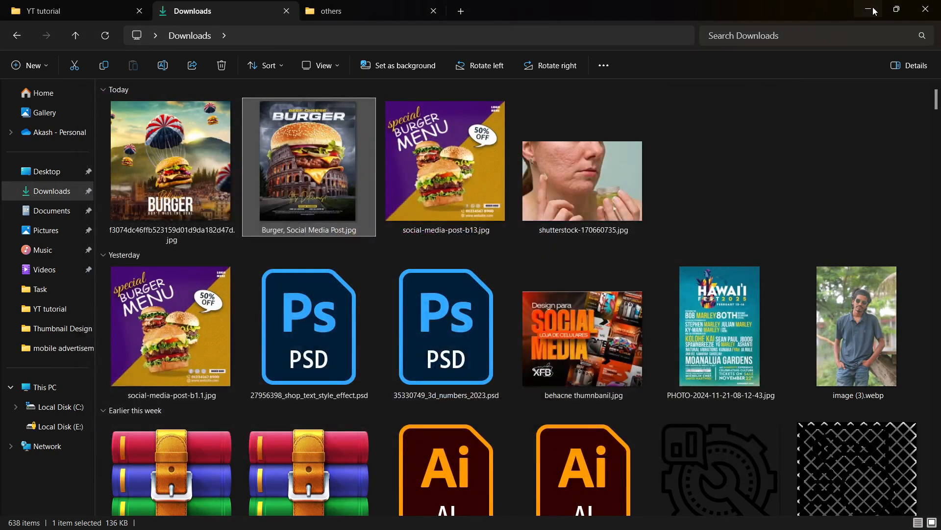
left_click(868, 9)
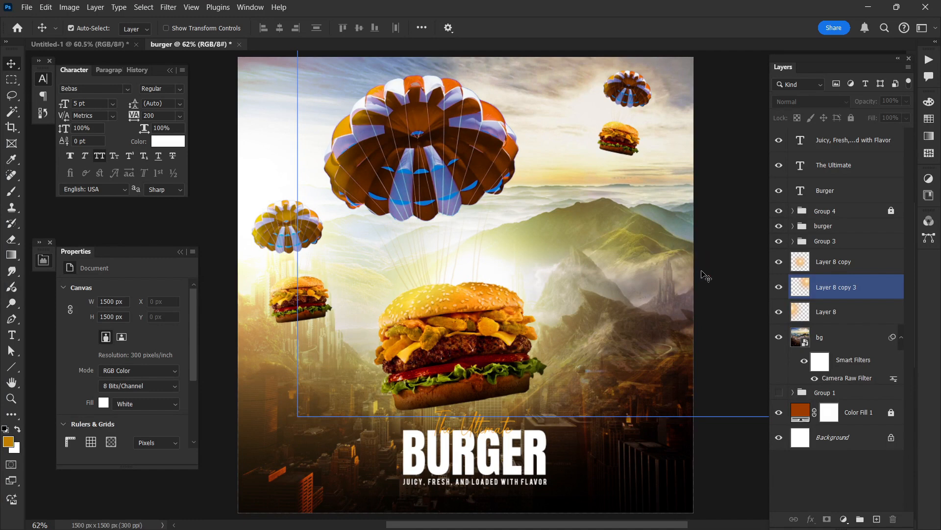
Step: Switch to the Yandex Images page in the browser and search for "bird" in place of the mountain query
key("ctrl+0")
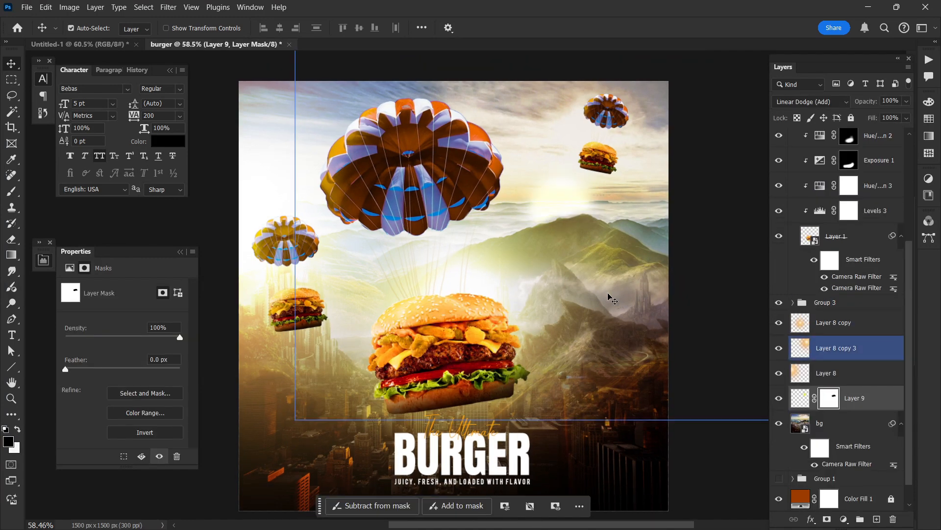
left_click(641, 513)
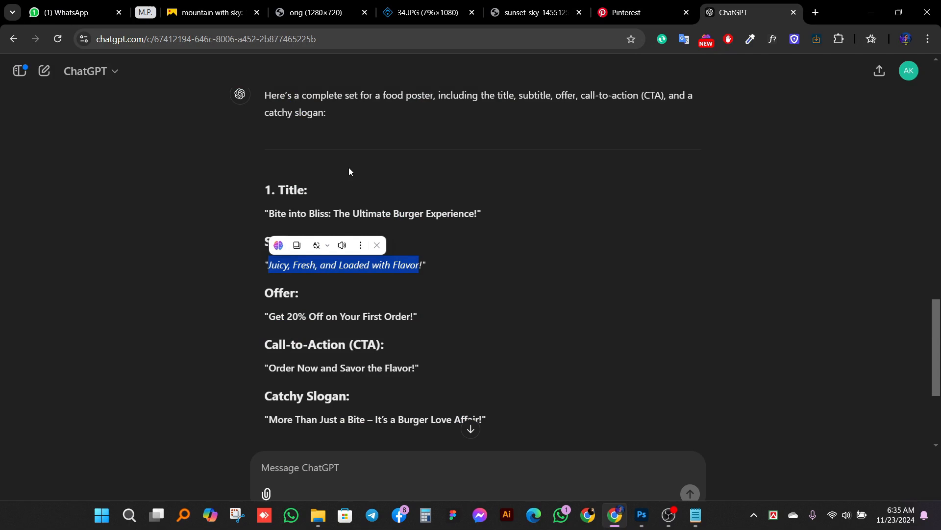
left_click(225, 6)
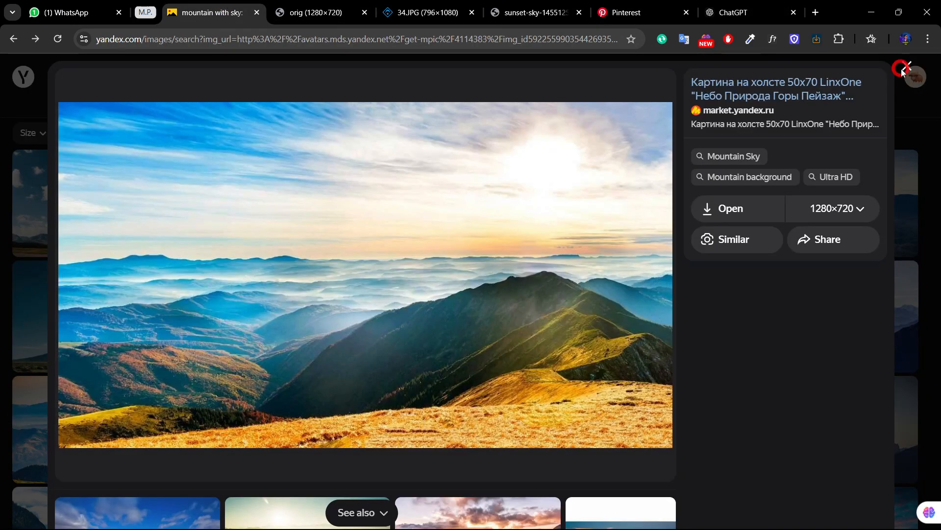
left_click(901, 69)
left_click_drag(311, 74, 71, 82)
key("BackSpace")
key("BackSpace")
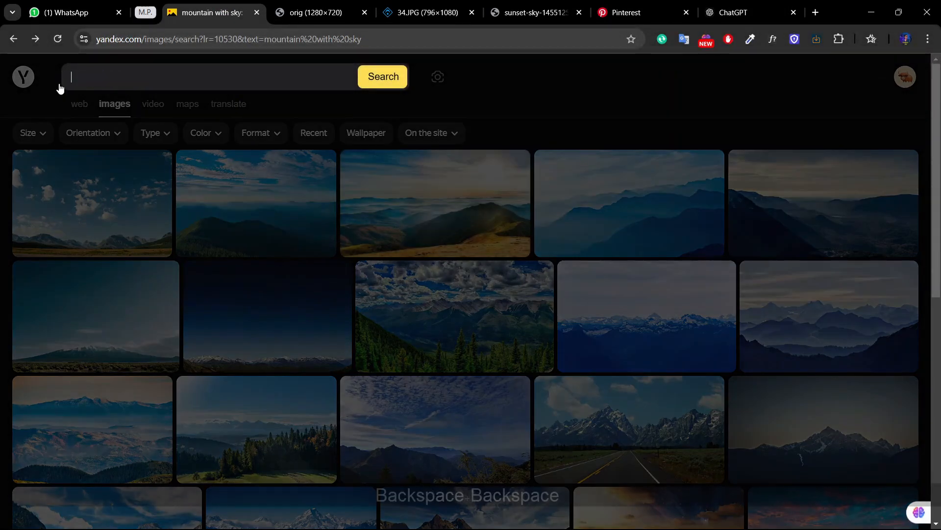
type("bird")
key("Return")
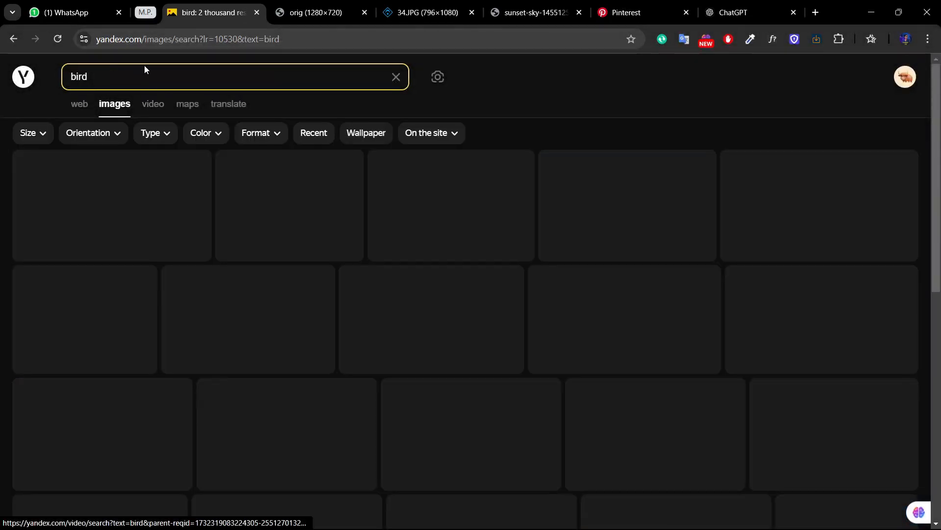
Step: Look over the bird images and refine the image search to "bird fly"
scroll(245, 176, "down", 5)
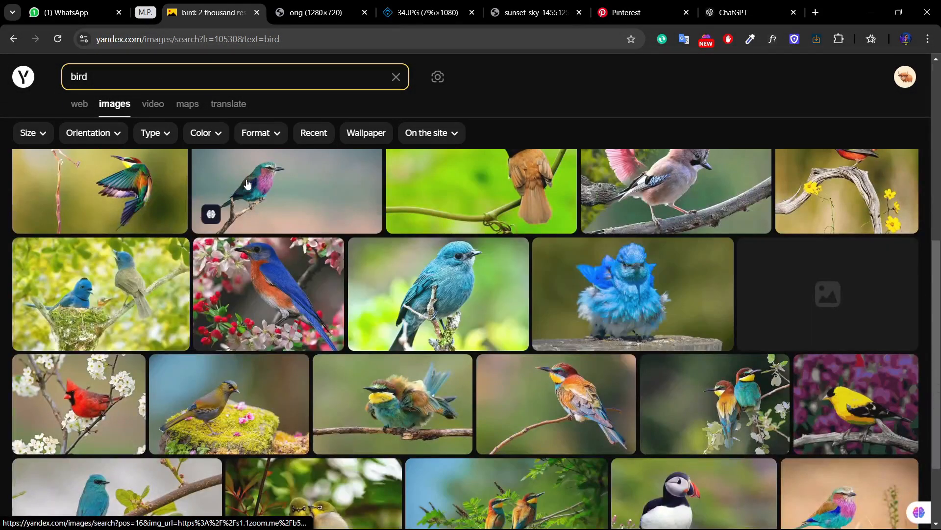
scroll(208, 211, "up", 5)
left_click(183, 78)
type("flye")
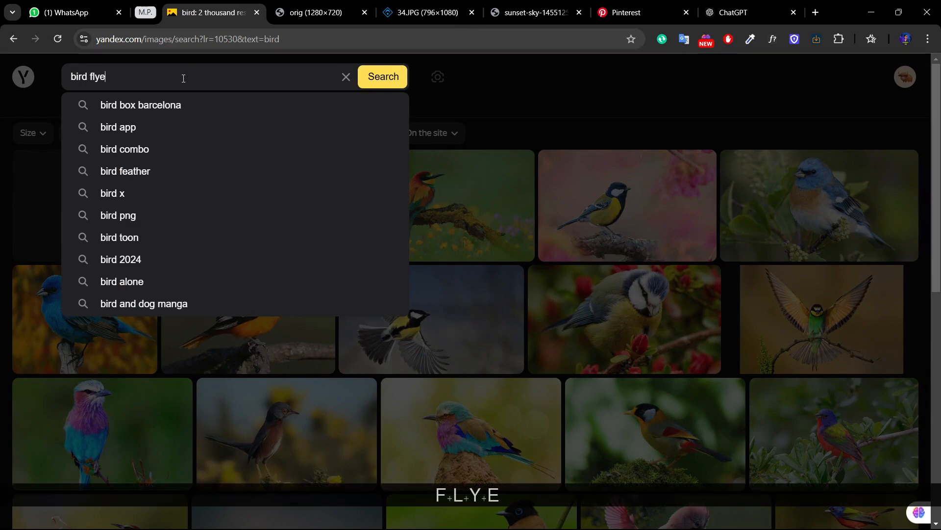
key("BackSpace")
key("Return")
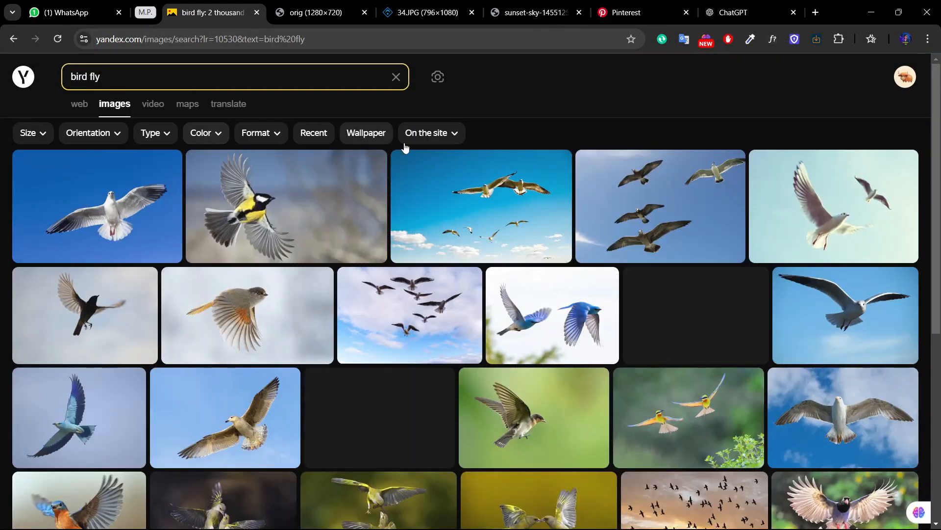
Step: Examine the "bird fly" image results, loading more of them, for a flock of dark birds against a plain sky
scroll(406, 170, "down", 3)
scroll(361, 210, "down", 3)
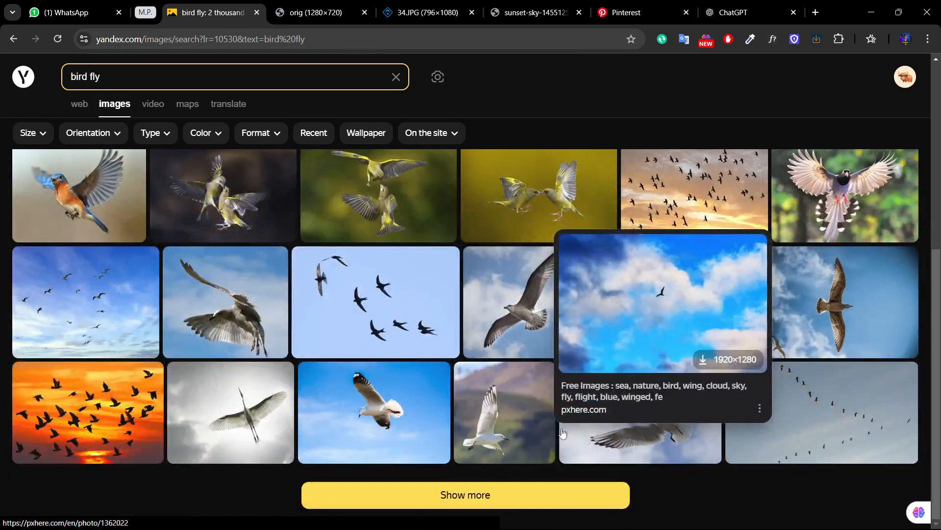
left_click(492, 491)
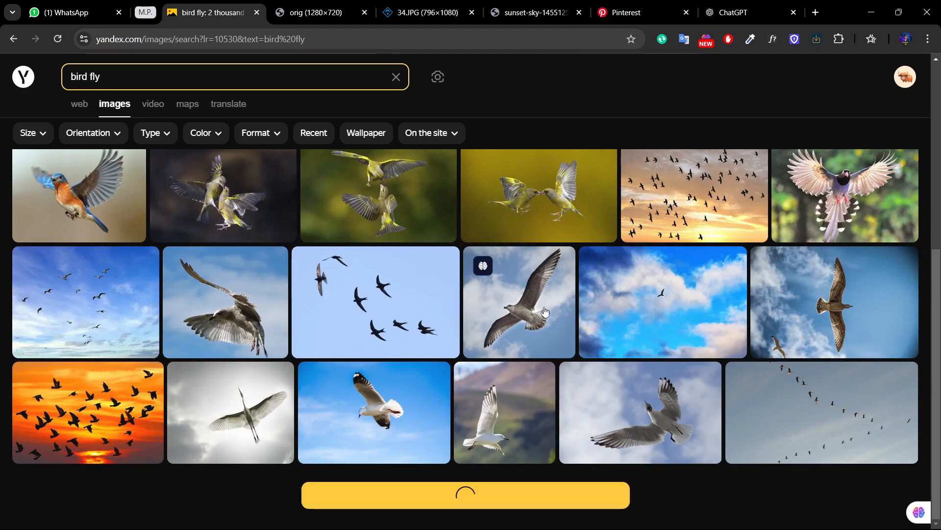
scroll(545, 310, "down", 10)
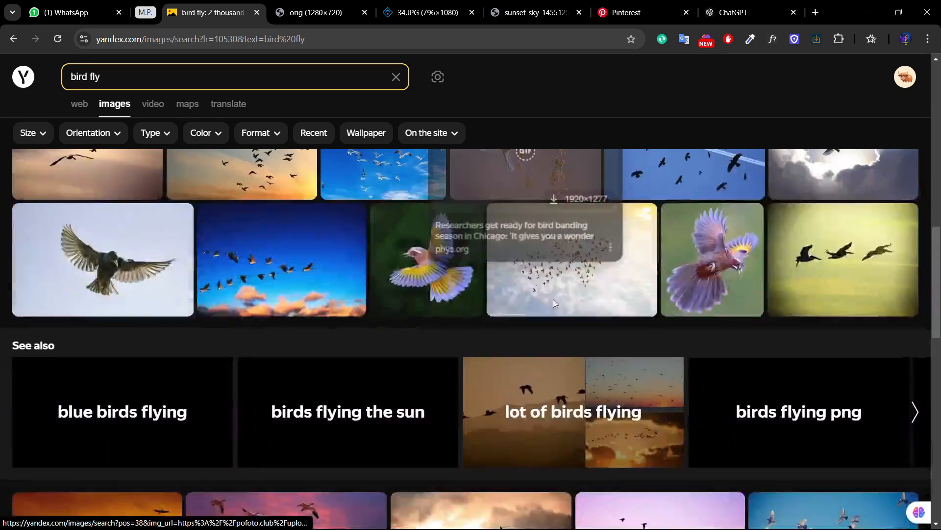
scroll(553, 298, "down", 3)
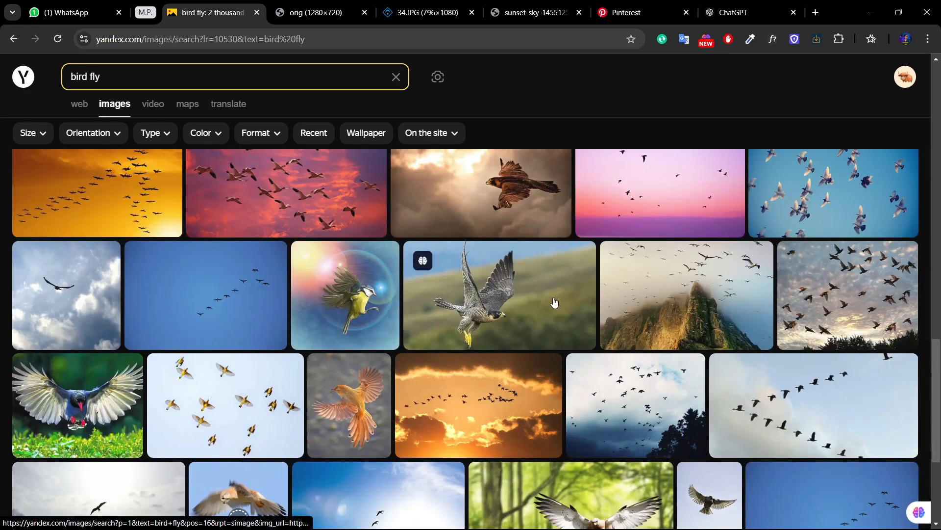
scroll(554, 302, "down", 4)
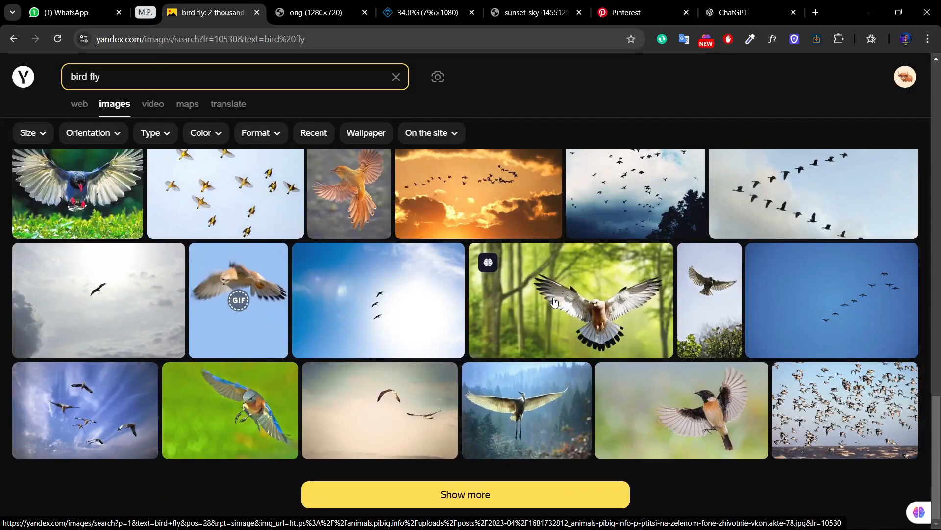
mouse_move(554, 301)
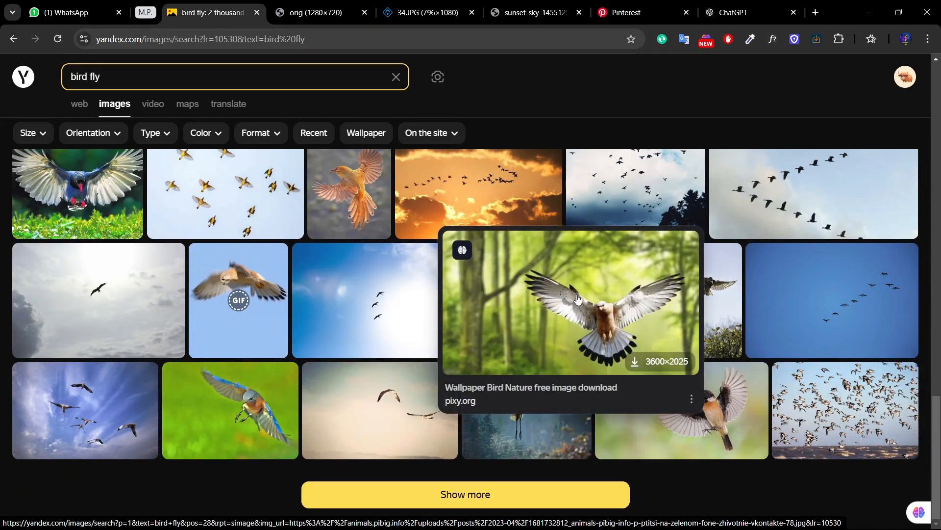
left_click(570, 494)
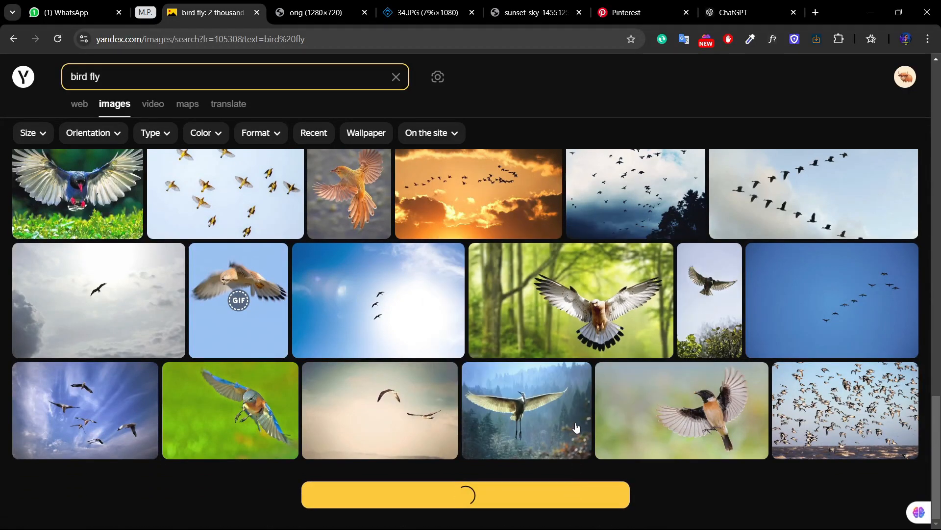
scroll(574, 392, "down", 5)
scroll(571, 368, "up", 20)
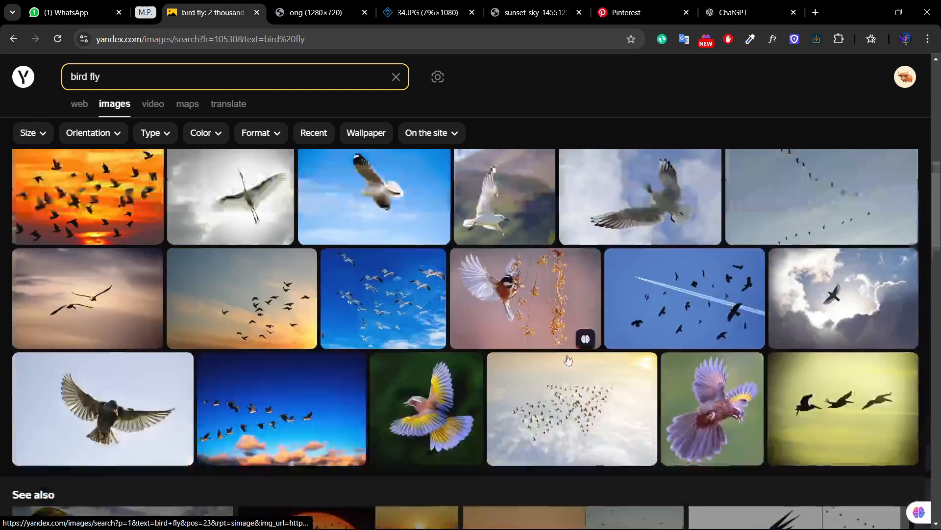
scroll(478, 360, "down", 3)
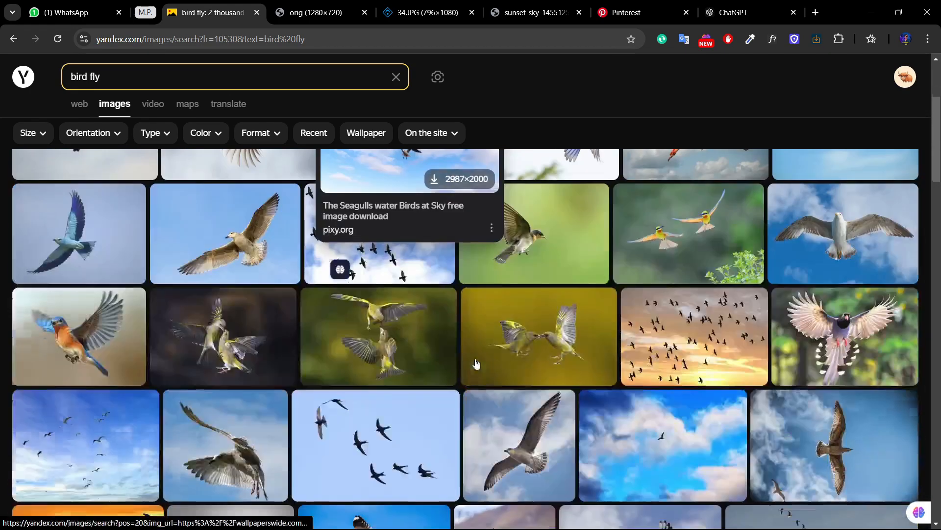
scroll(589, 356, "down", 3)
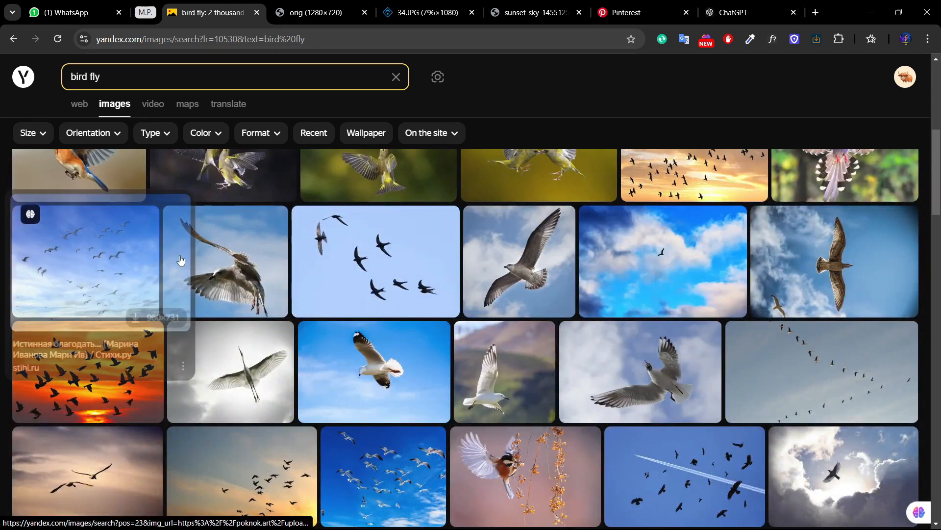
scroll(697, 294, "down", 3)
Step: Open the wallhere.com image of black birds and a contrail on blue sky and copy it from its source page
mouse_move(684, 328)
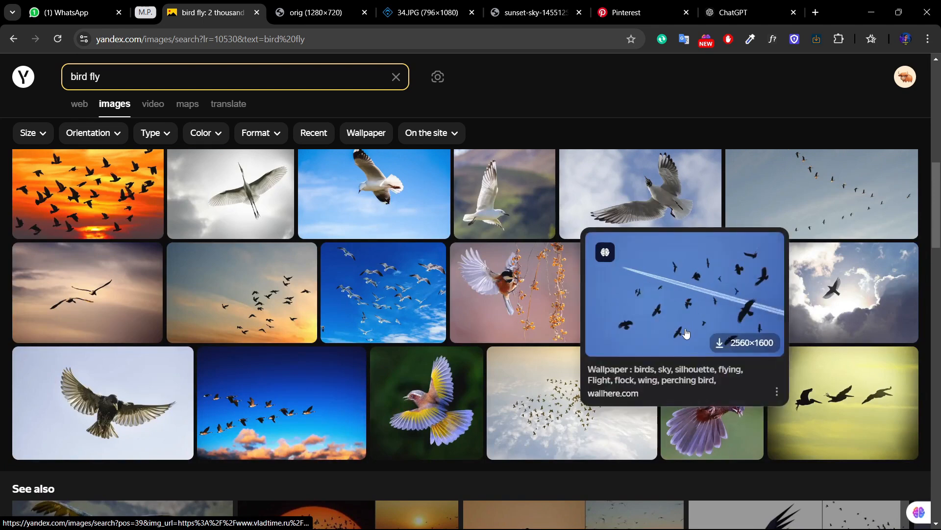
left_click(692, 285)
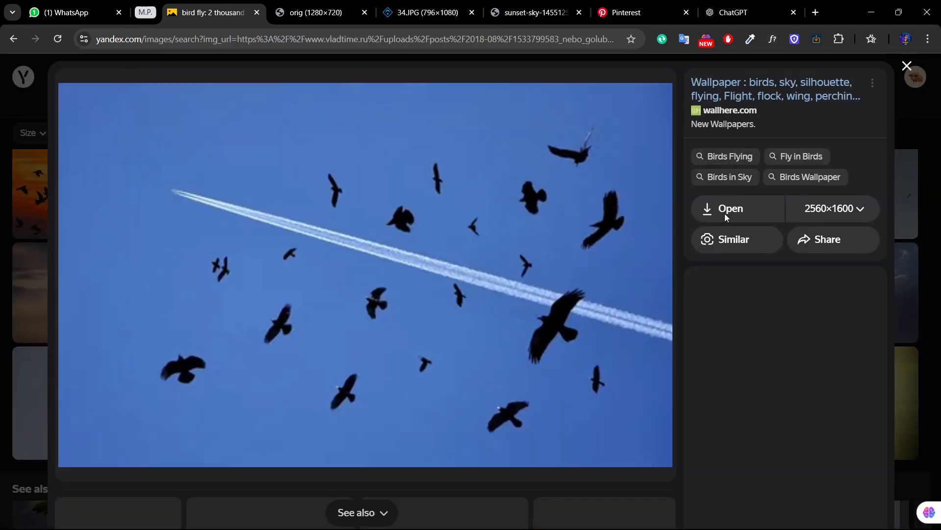
left_click(725, 214)
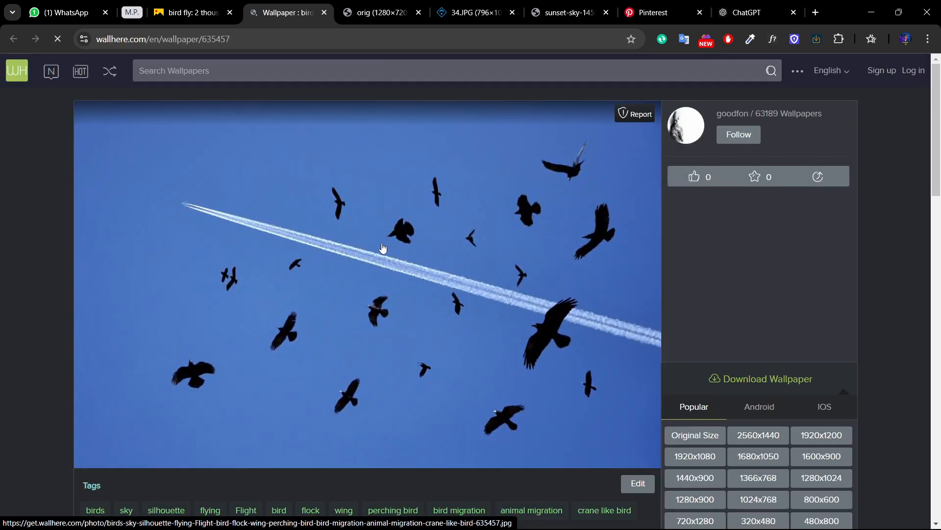
right_click(380, 242)
right_click(315, 299)
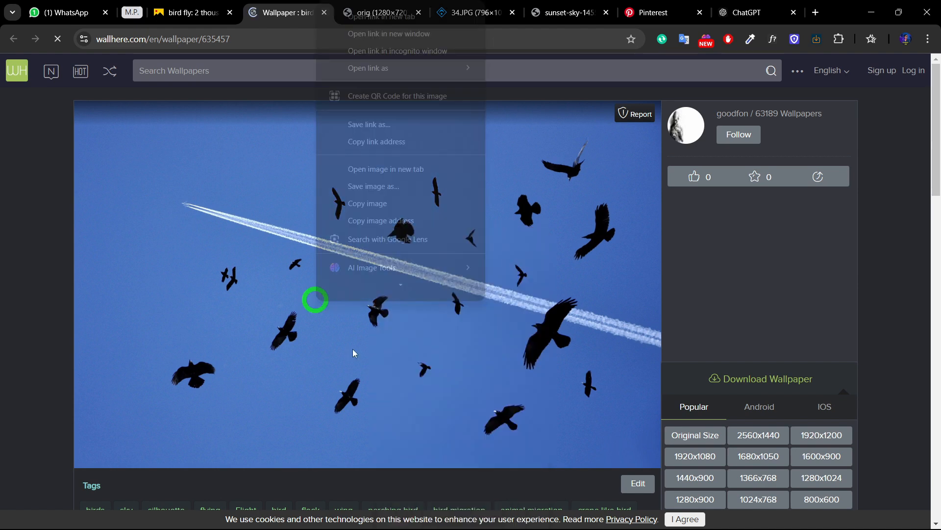
left_click(365, 203)
mouse_move(602, 524)
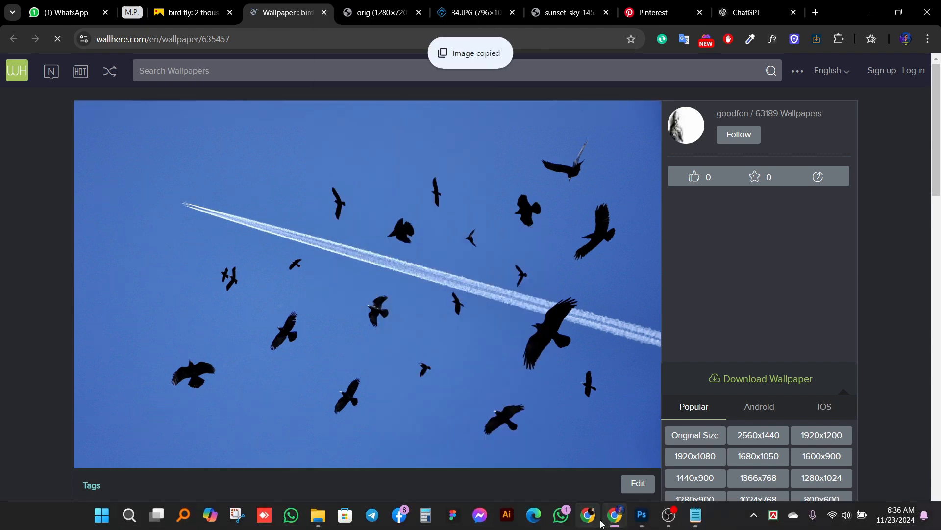
Step: Switch to Photoshop, group the layers from Layer 8 copy down to bg, and check what Group 3 contains by toggling its visibility
left_click(642, 515)
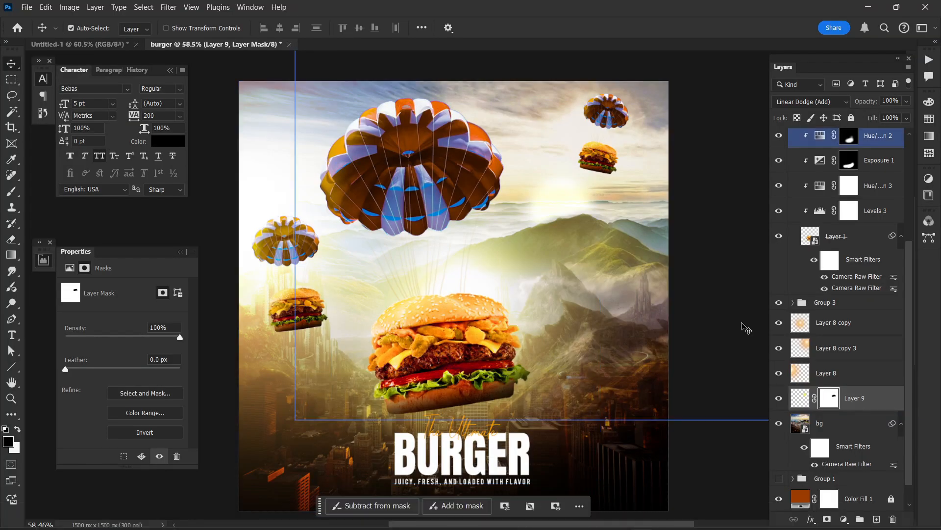
left_click(828, 330)
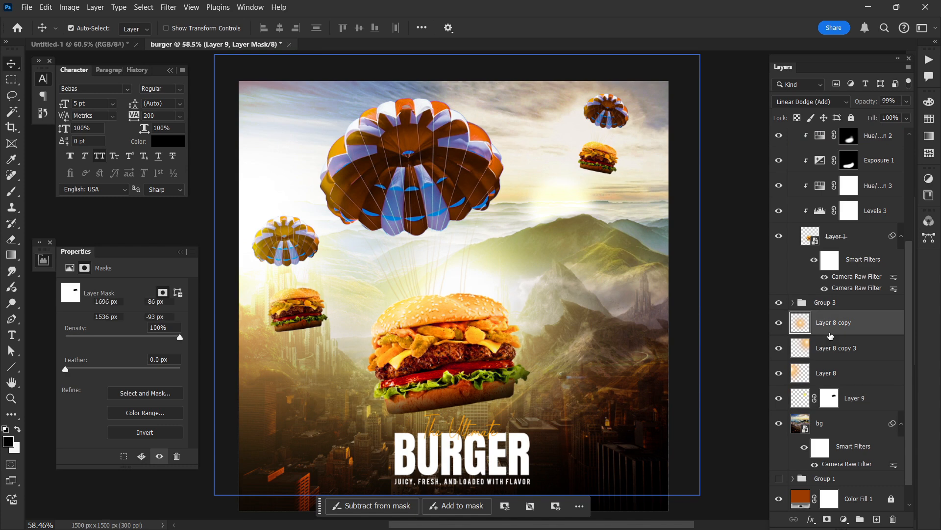
scroll(831, 339, "down", 2)
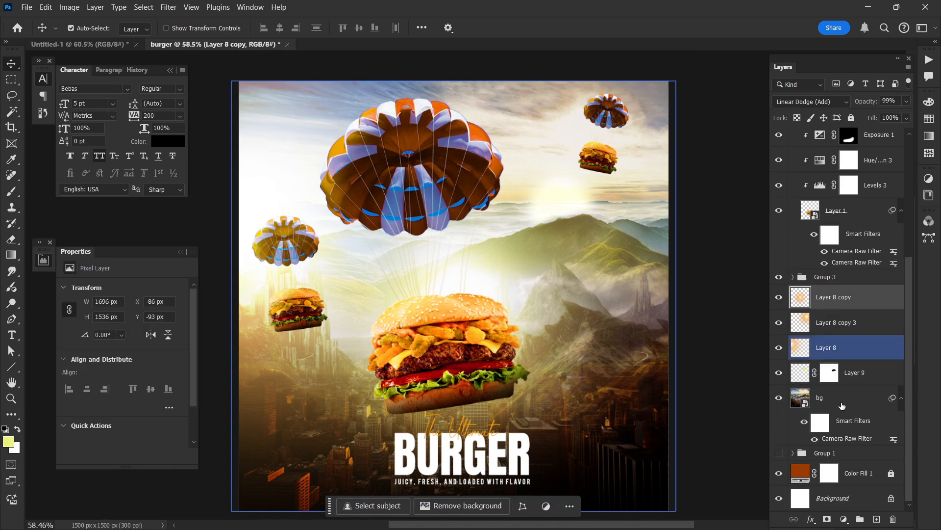
key("ctrl+shift+g")
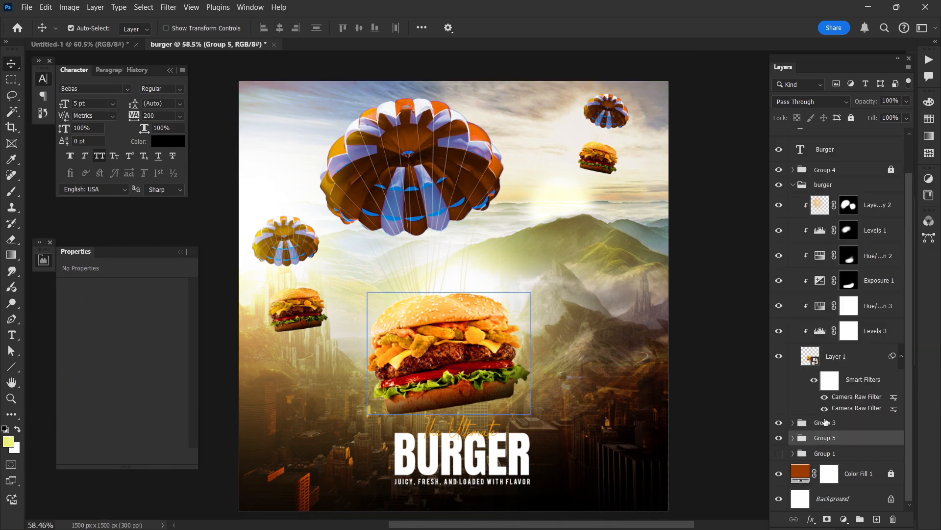
left_click(779, 422)
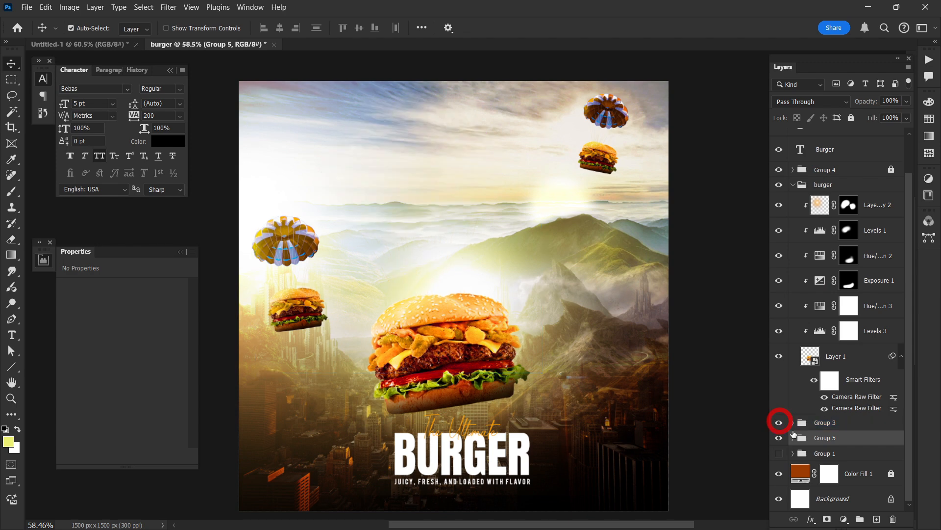
left_click(779, 422)
Step: Rename the hidden Group 1 as "bg" and check the layers inside it
double_click(825, 453)
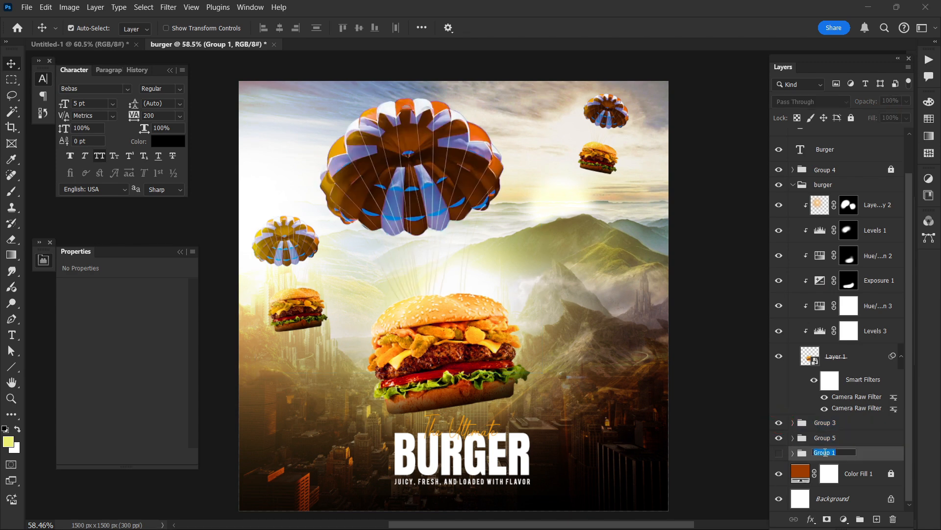
type("bg")
left_click(794, 454)
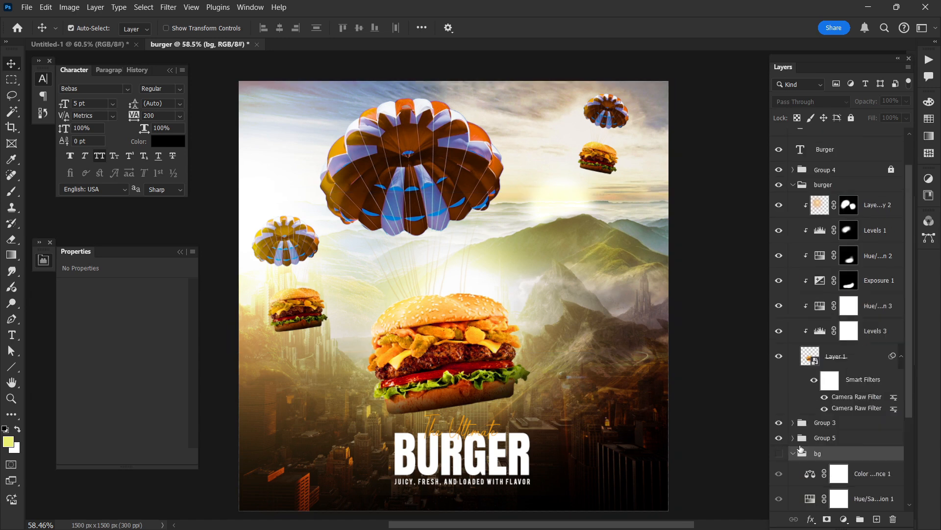
left_click(793, 453)
Step: Rename the new group of background layers below Group 3 as "bg"
left_click(816, 440)
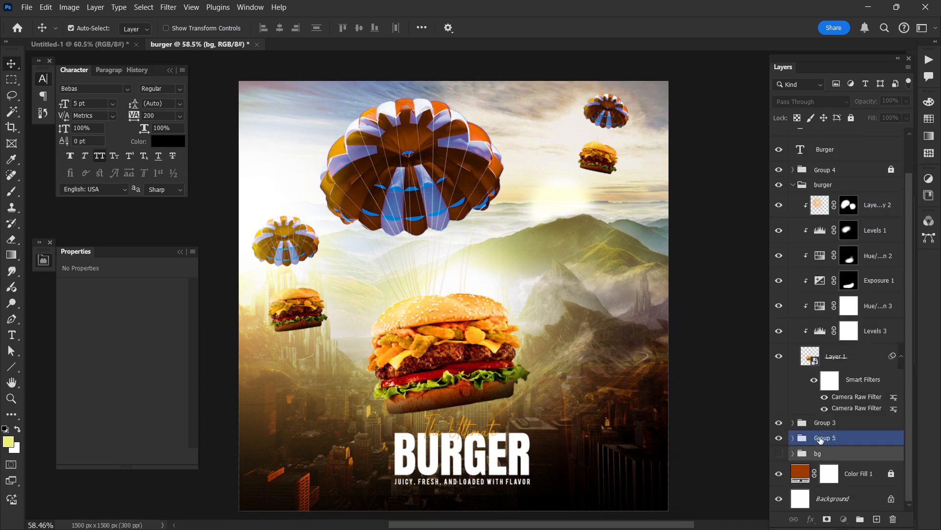
double_click(821, 438)
type("bg")
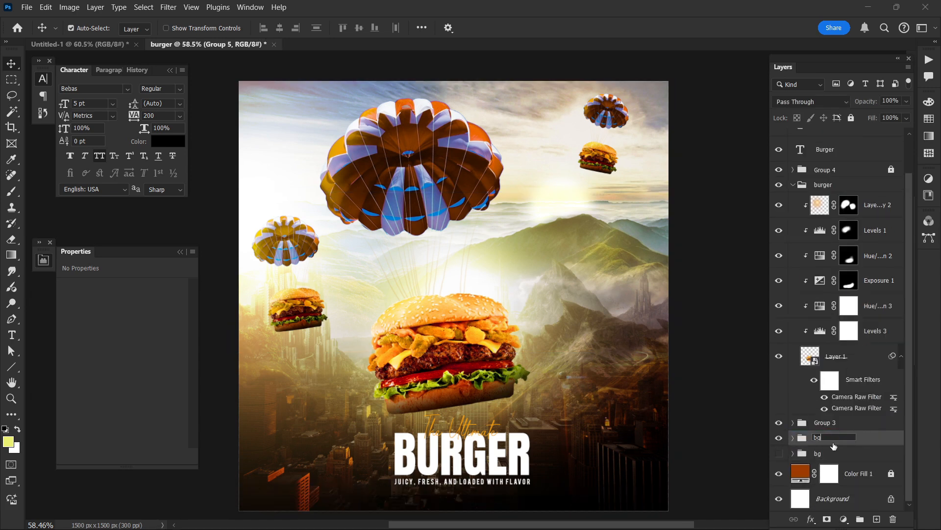
key("Return")
Step: Paste the bird image above Layer 8 copy in the visible bg group and scale it down to about 1254 x 784 px
left_click(793, 437)
left_click(843, 458)
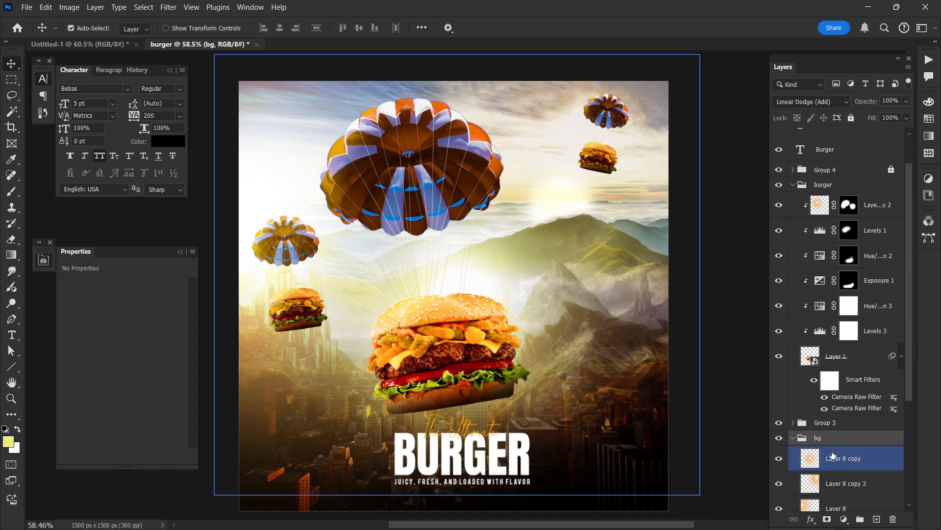
key("ctrl+v")
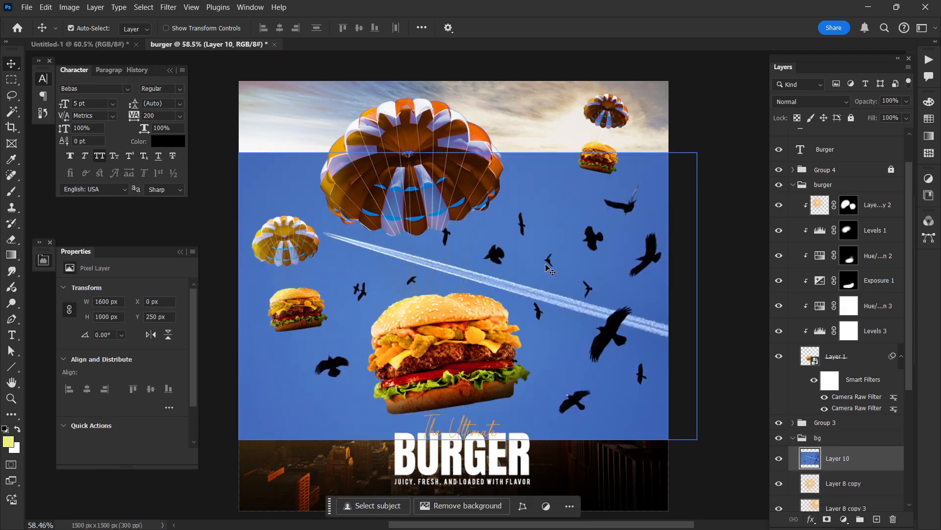
scroll(562, 280, "up", 1)
key("ctrl+alt+t")
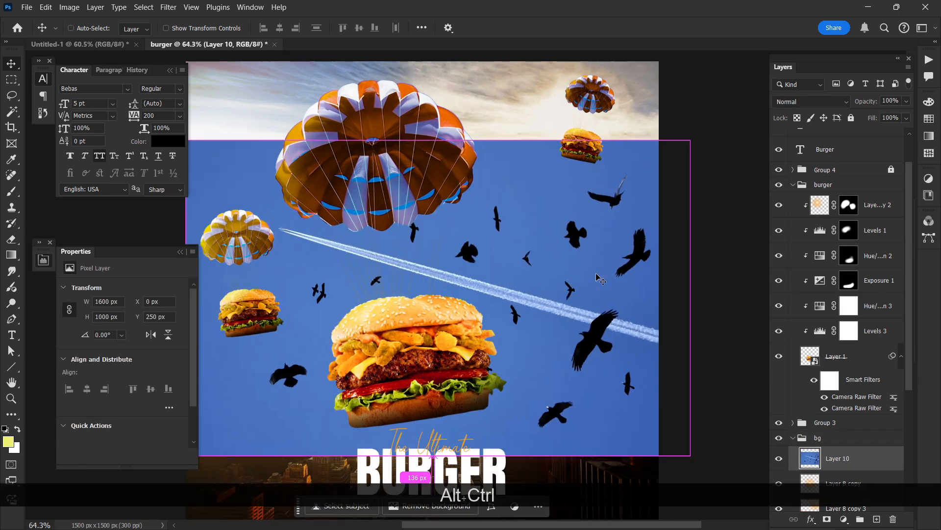
left_click_drag(712, 283, 596, 293)
key("Return")
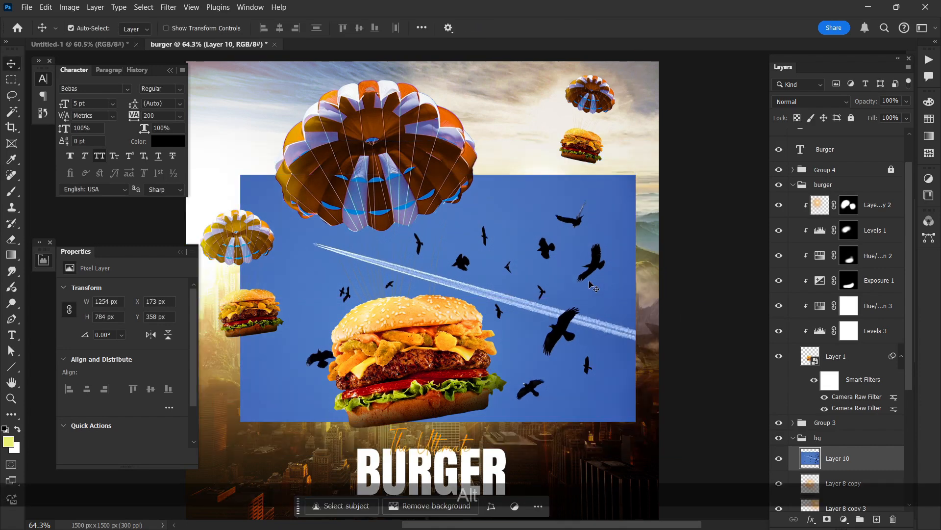
Step: Erase the blue sky around the birds on Layer 10 with the Magic Eraser tool
scroll(596, 293, "up", 1)
left_click(11, 112)
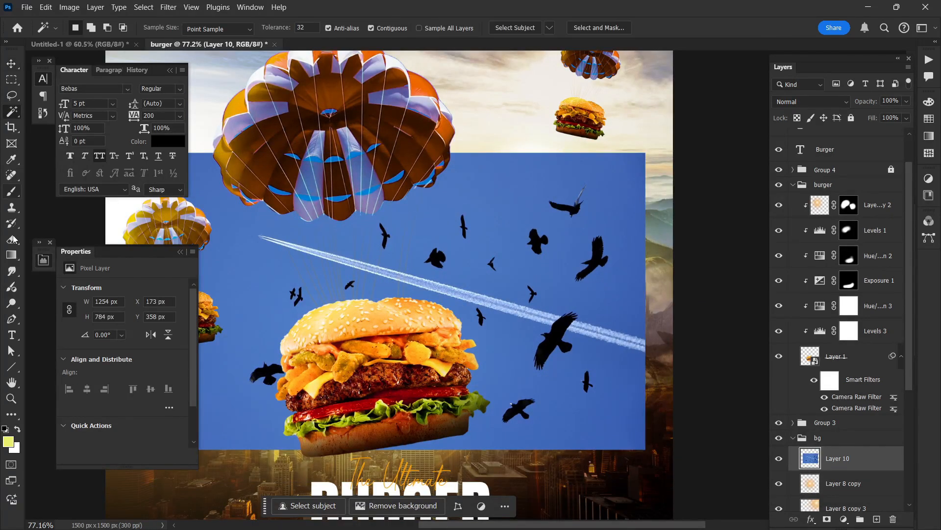
left_click(11, 243)
left_click(48, 263)
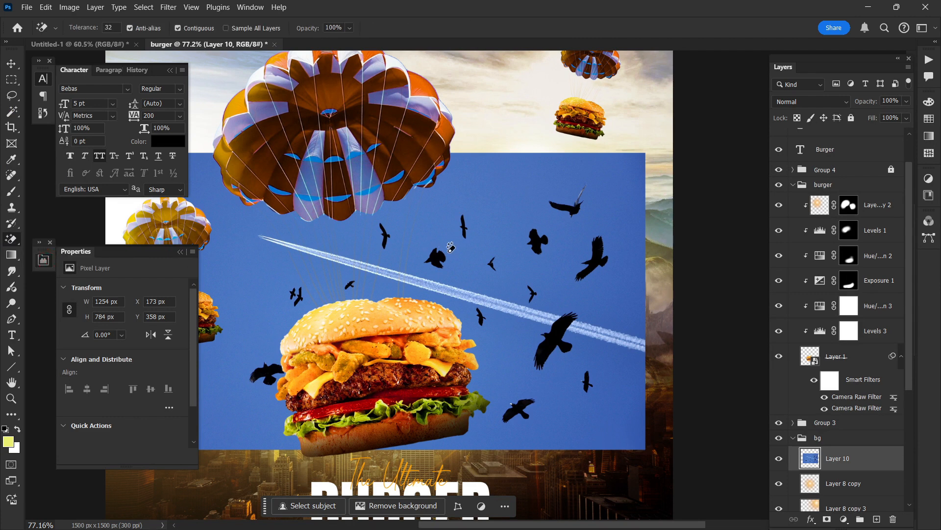
left_click(492, 231)
scroll(493, 234, "left", 1)
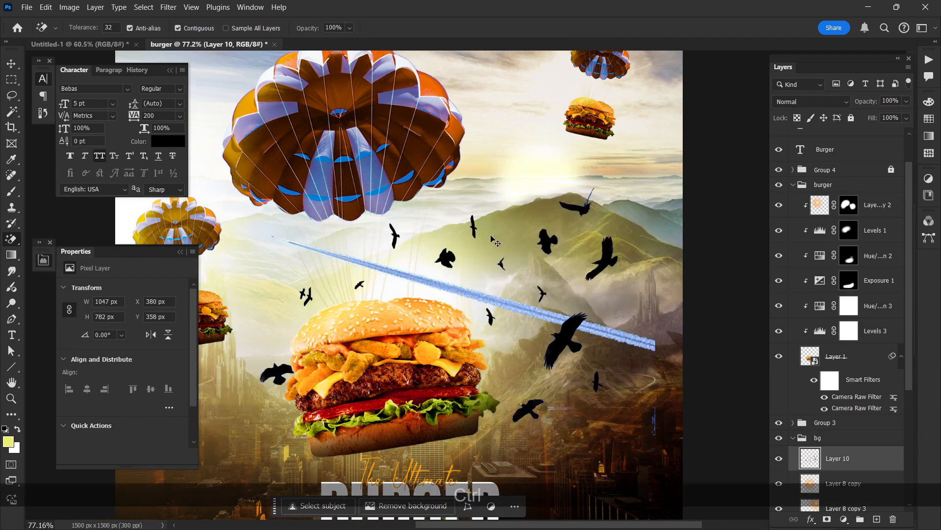
Step: Move the bird image on Layer 10 up into the sky behind the large parachute, to about X 91 px, Y -207 px
left_click(11, 63)
scroll(471, 270, "down", 2)
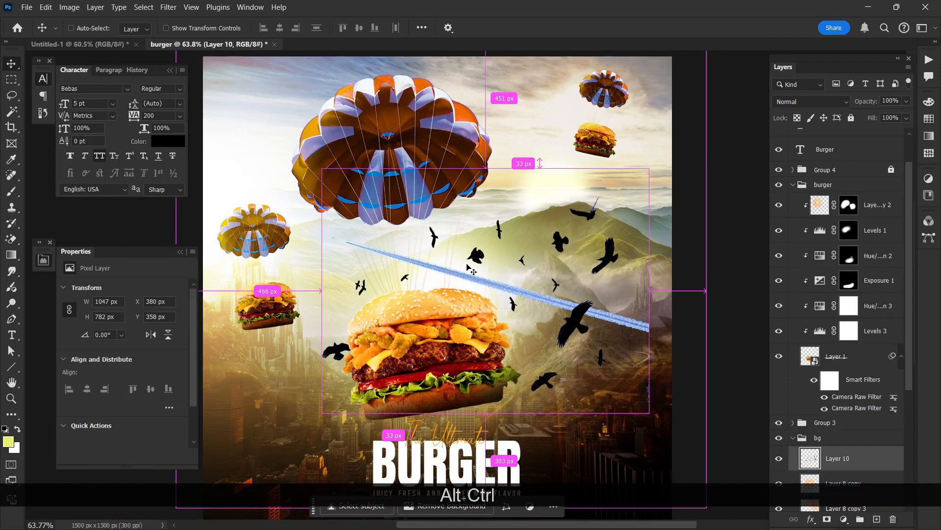
key("ctrl+alt+t")
scroll(471, 275, "down", 1)
left_click_drag(511, 288, 516, 262)
scroll(517, 264, "down", 1)
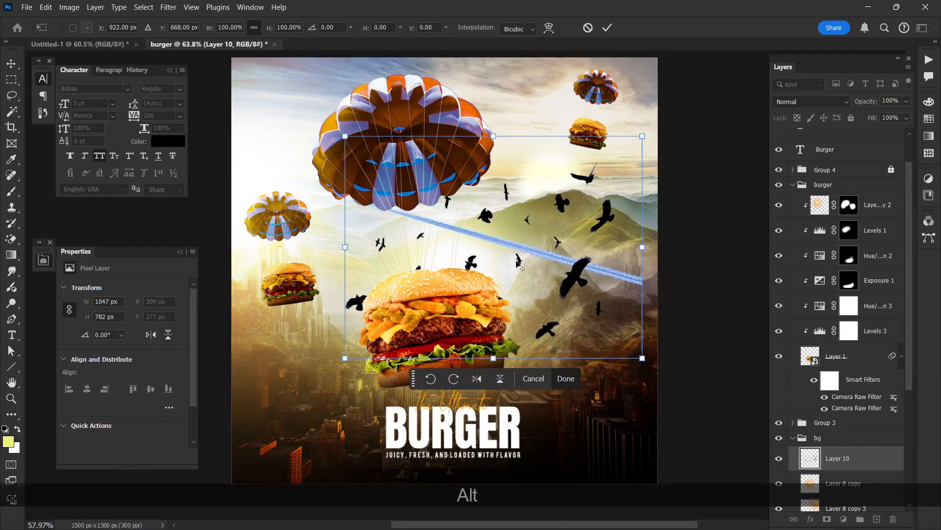
scroll(517, 263, "down", 1)
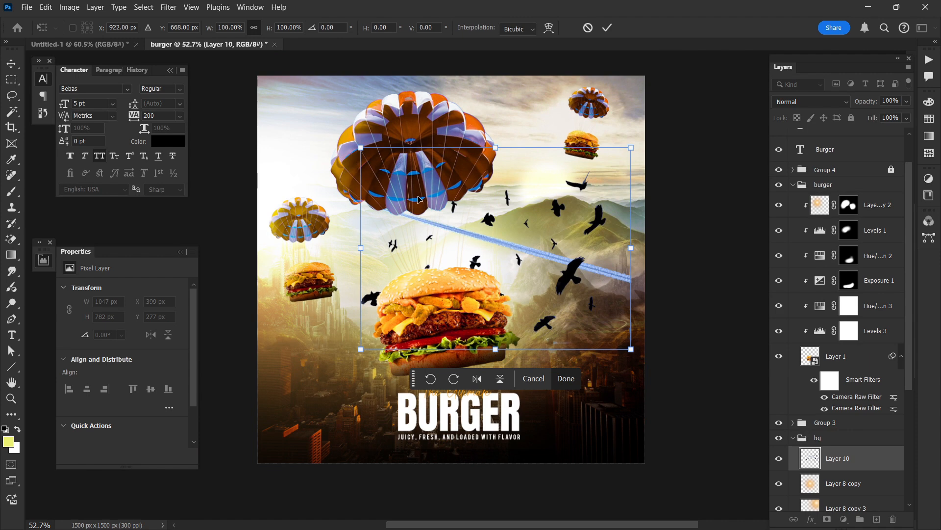
left_click_drag(466, 229, 389, 103)
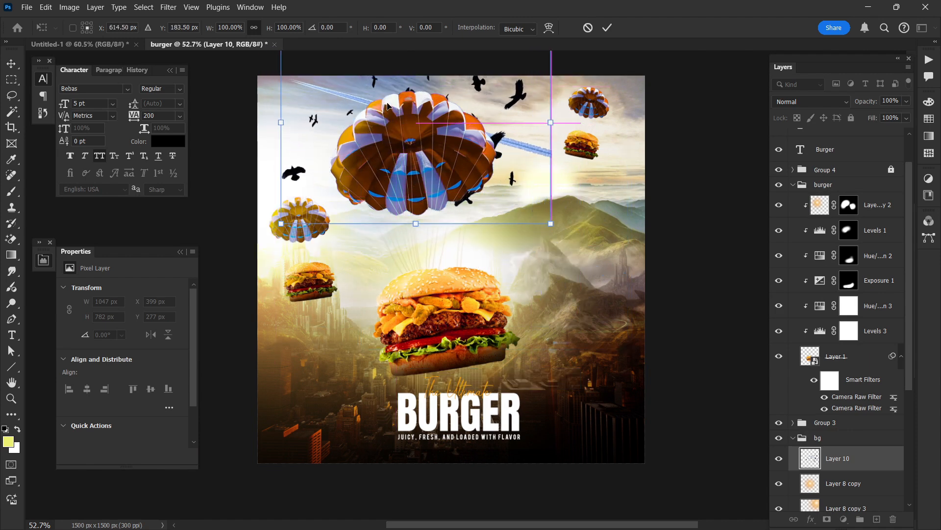
key("Return")
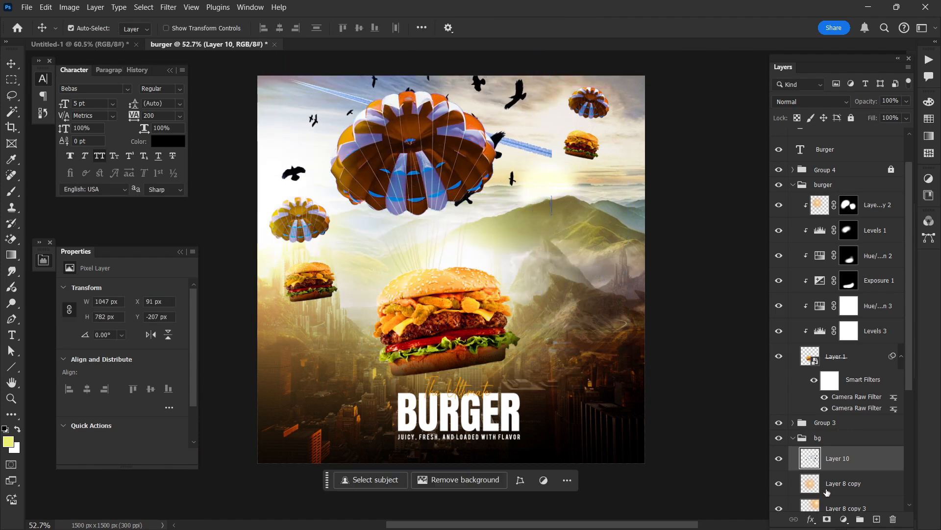
Step: Add a mask to Layer 10 and paint black over the unwanted birds and streak parts around the large parachute
left_click(827, 520)
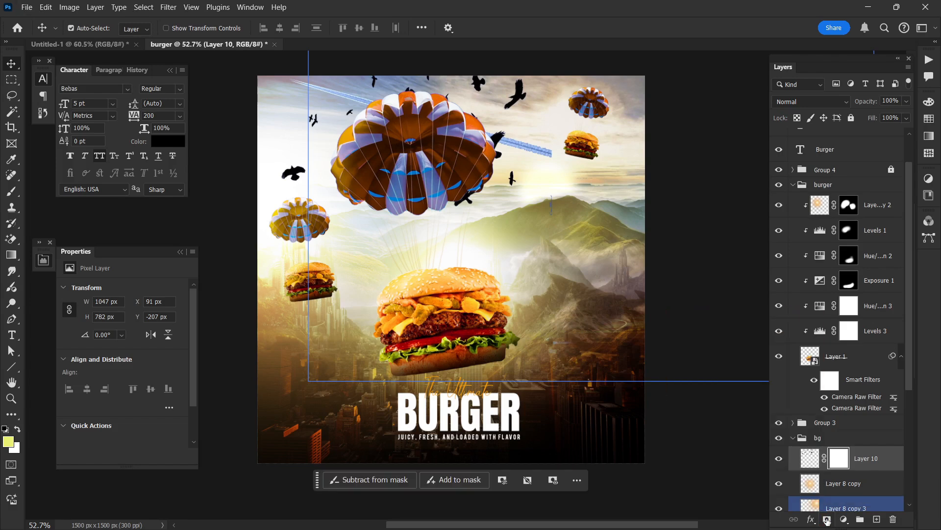
left_click(12, 191)
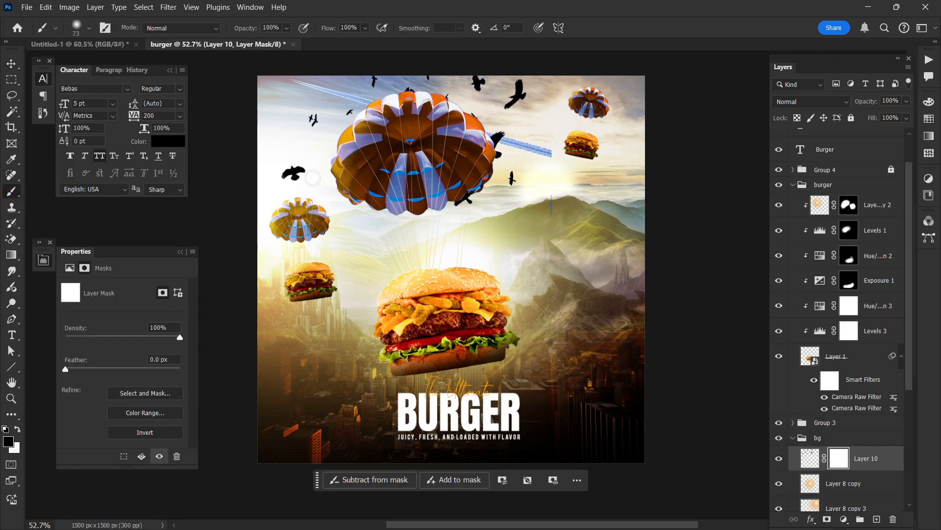
scroll(313, 177, "up", 3)
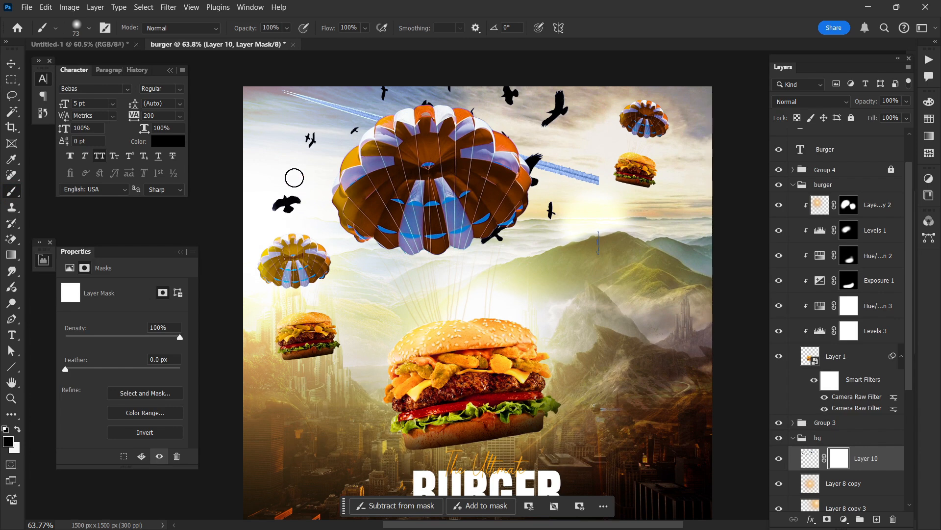
left_click_drag(286, 214, 297, 208)
left_click_drag(385, 101, 363, 134)
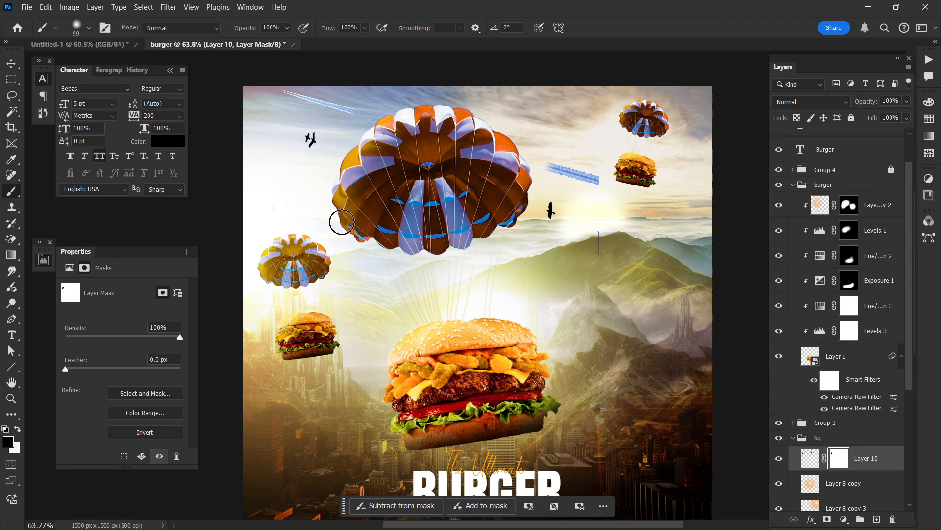
scroll(414, 235, "down", 1)
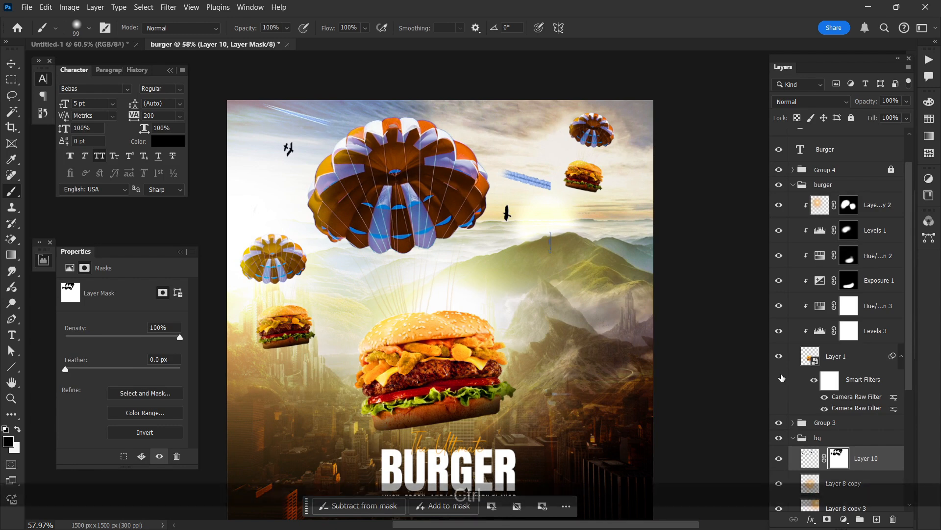
Step: Duplicate Layer 10 and move the copy to the poster's upper-right corner, at about X 945 px, Y -296 px
key("ctrl+j")
key("ctrl+t")
left_click_drag(443, 217, 673, 337)
mouse_move(613, 308)
left_mouse_down()
mouse_move(611, 177)
mouse_move(623, 148)
left_mouse_up()
key("Return")
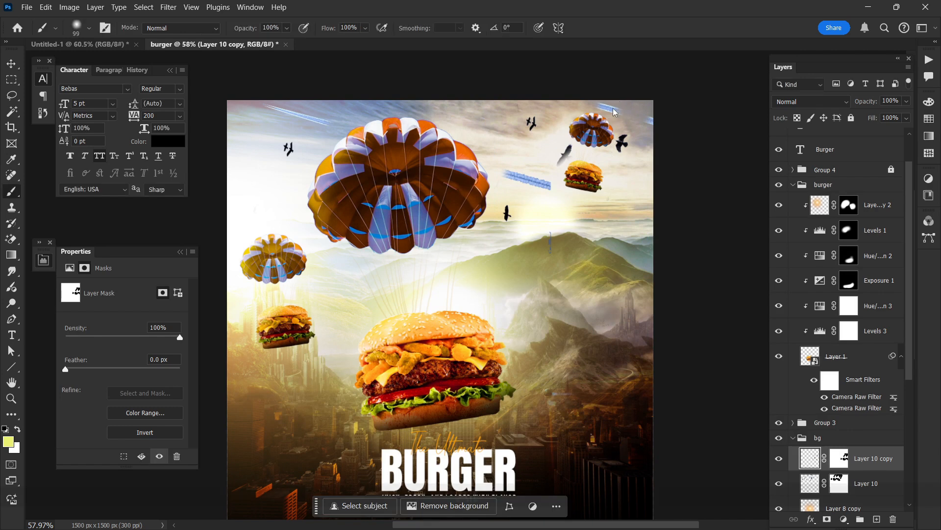
Step: With a 107 px black brush, mask out the streaks and extra bird on Layer 10 copy and the streak beside the small burger on Layer 10
right_click(602, 105, "alt")
left_click_drag(673, 126, 614, 117)
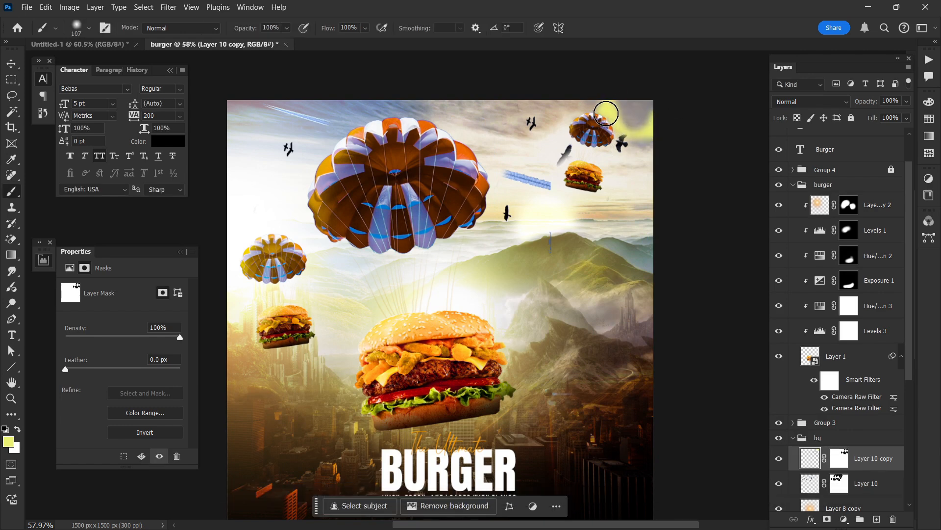
key("ctrl+z")
left_click(839, 457)
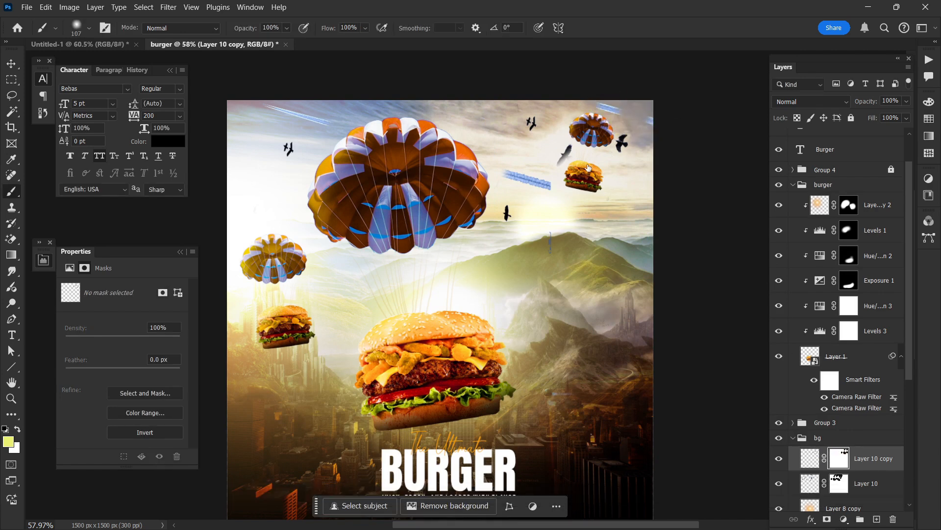
key("d")
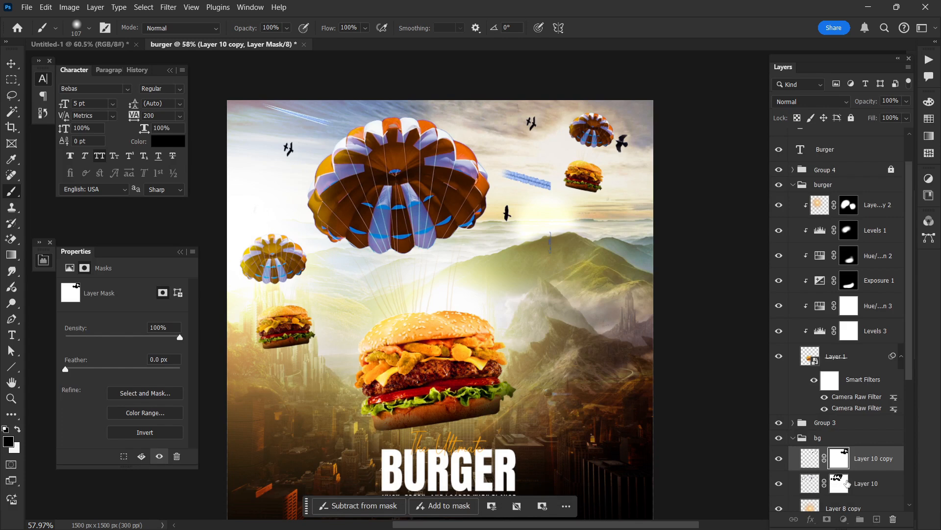
left_click(843, 483)
left_click_drag(506, 162, 595, 180)
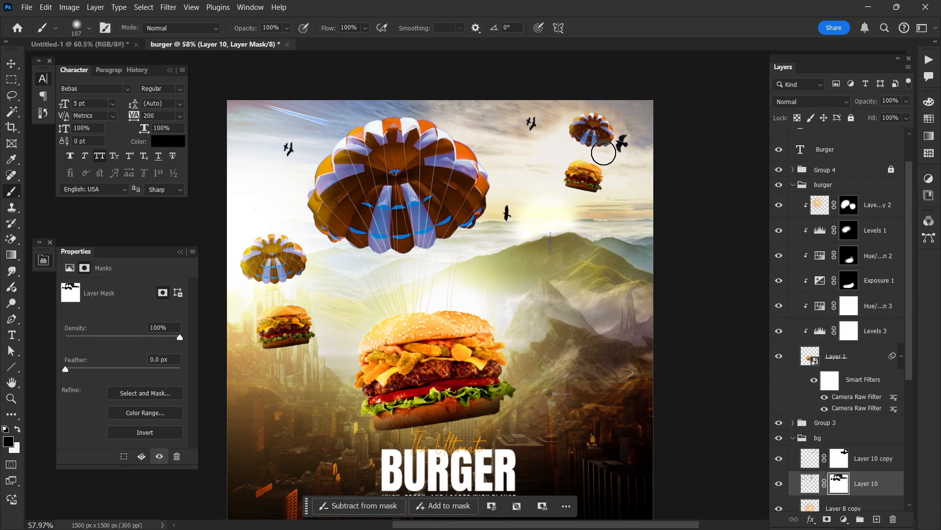
Step: Duplicate Layer 10 copy, delete the duplicate's mask, and move its birds over the mountains at about X 422 px, Y 284 px
left_click(861, 460)
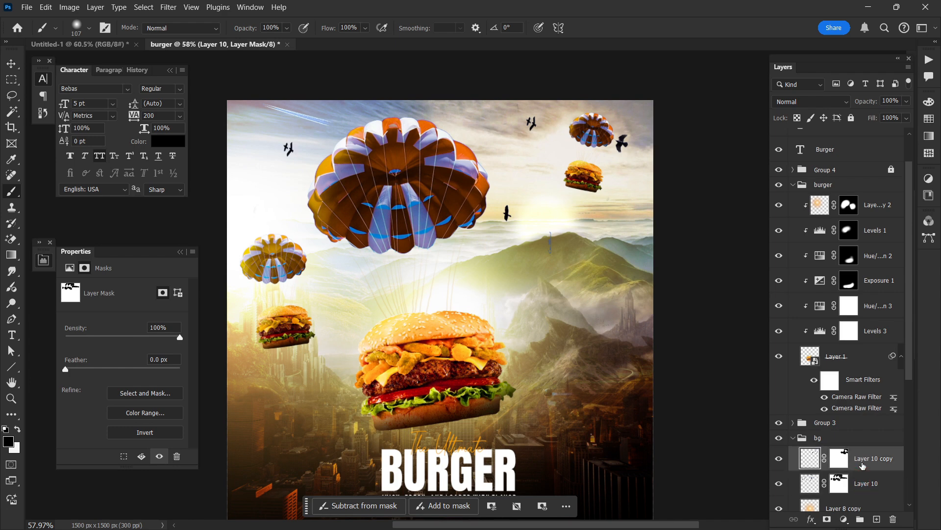
key("ctrl+j")
left_click(840, 461)
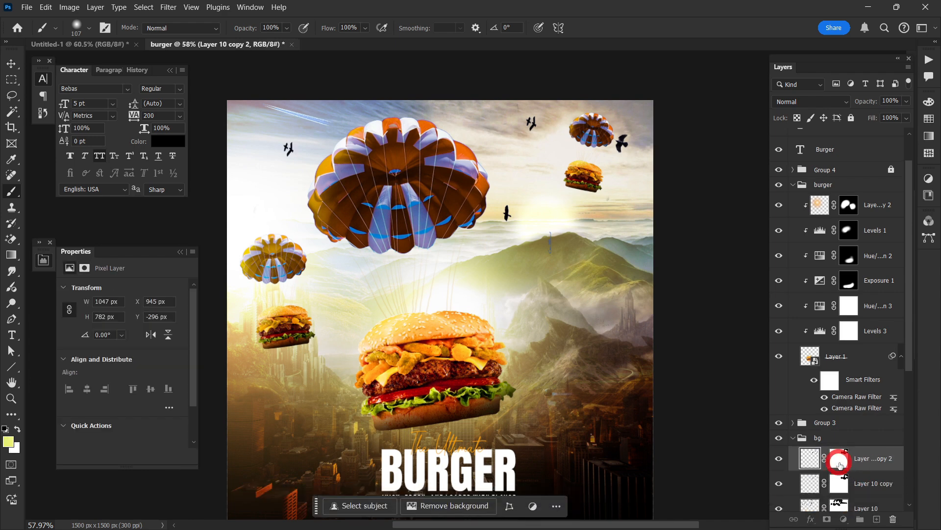
key("Delete")
key("ctrl+t")
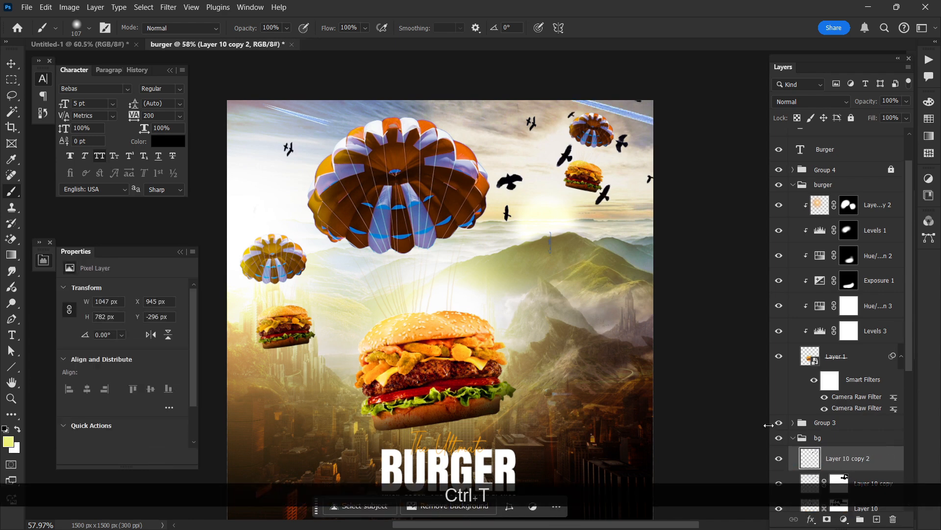
left_click_drag(599, 199, 462, 354)
left_click_drag(588, 304, 583, 314)
key("Return")
key("b")
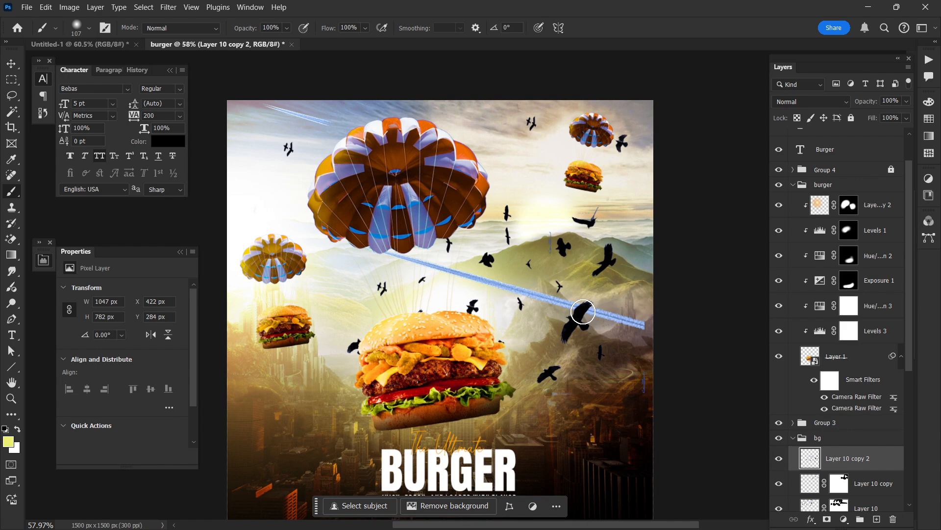
Step: Scale Layer 10 copy 2 up to about 110.7% and reposition it at about X 310 px, Y 251 px
key("ctrl+t")
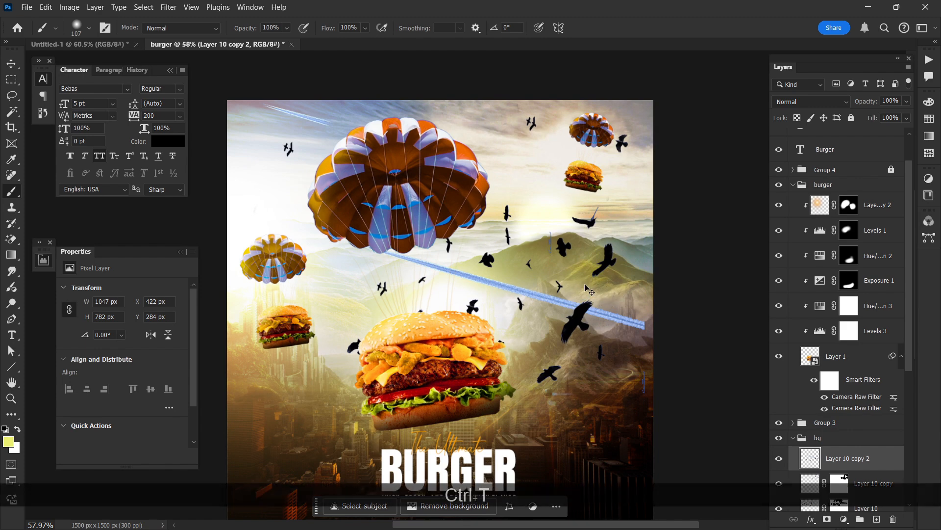
left_click_drag(651, 291, 665, 291)
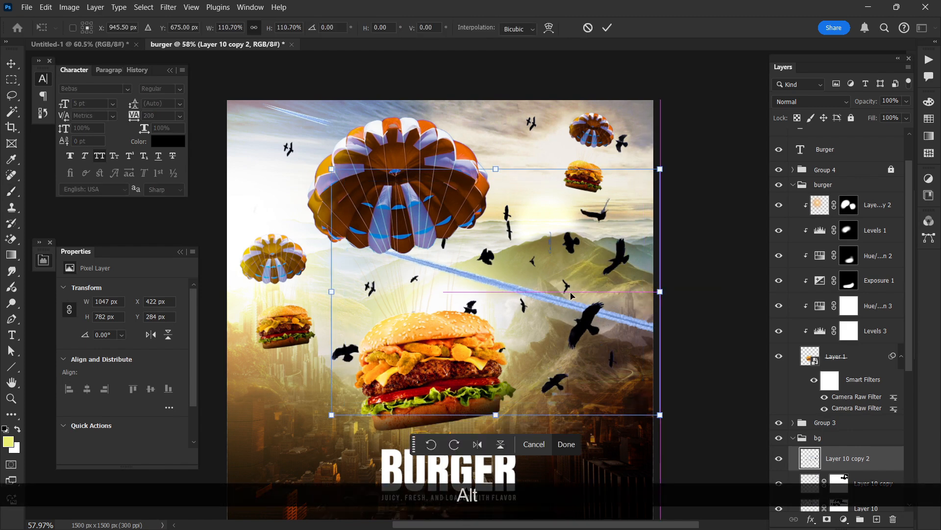
left_click_drag(571, 299, 532, 292)
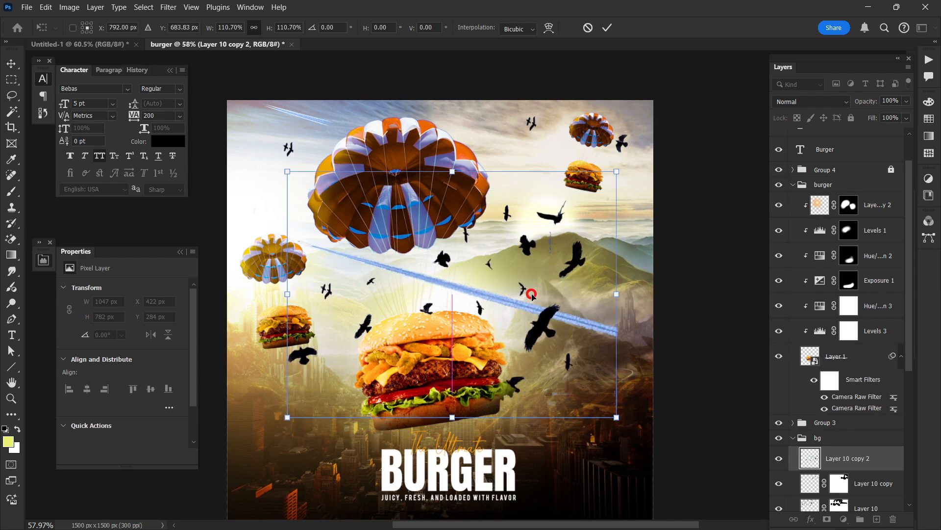
double_click(532, 293)
key("ctrl+t")
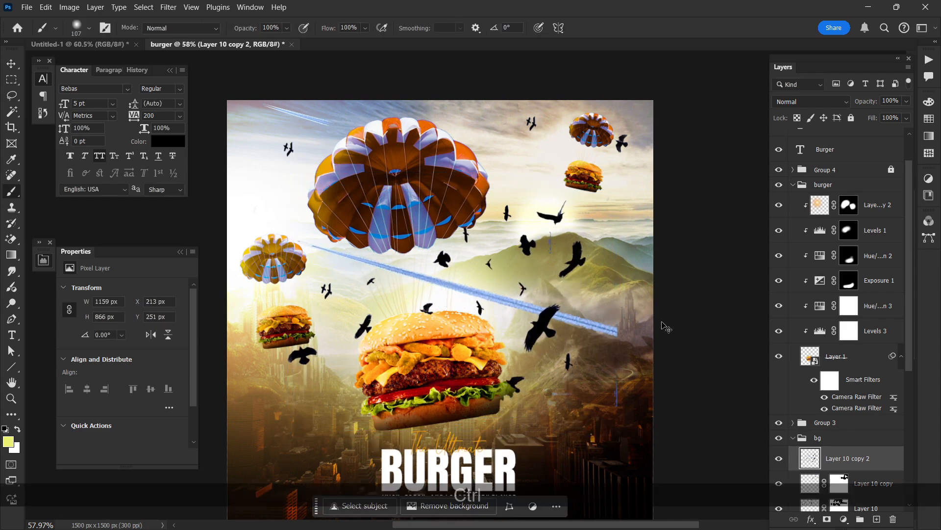
left_click_drag(583, 329, 584, 304)
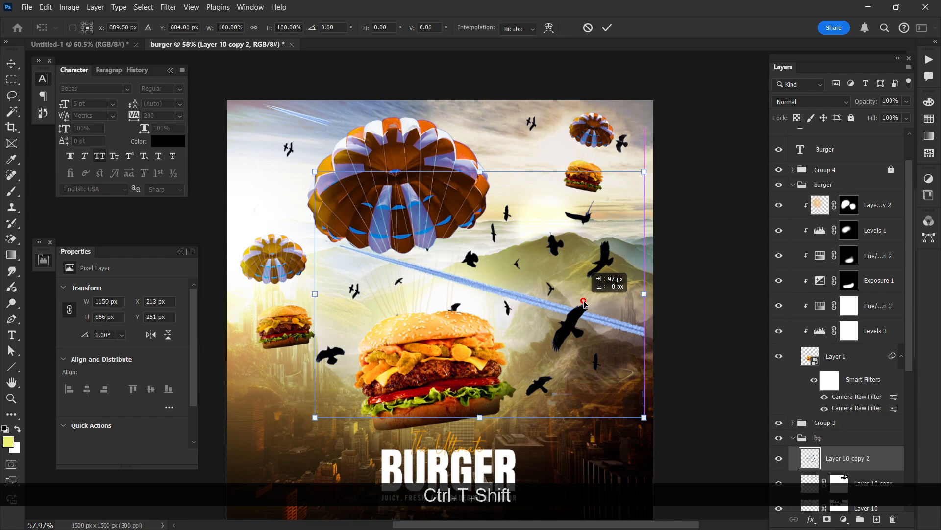
key("Return")
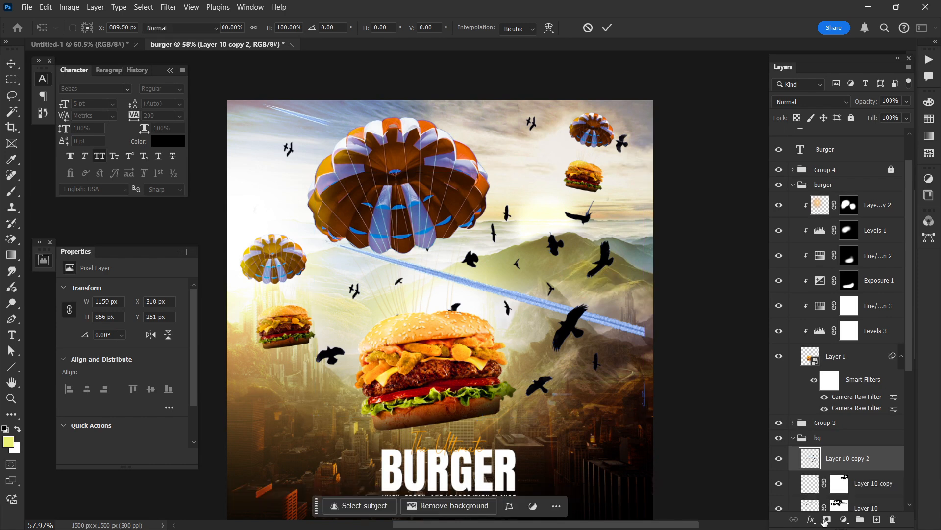
Step: Add a mask to Layer 10 copy 2 and paint out the large and surplus birds around the main burger and mountains
left_click(826, 520)
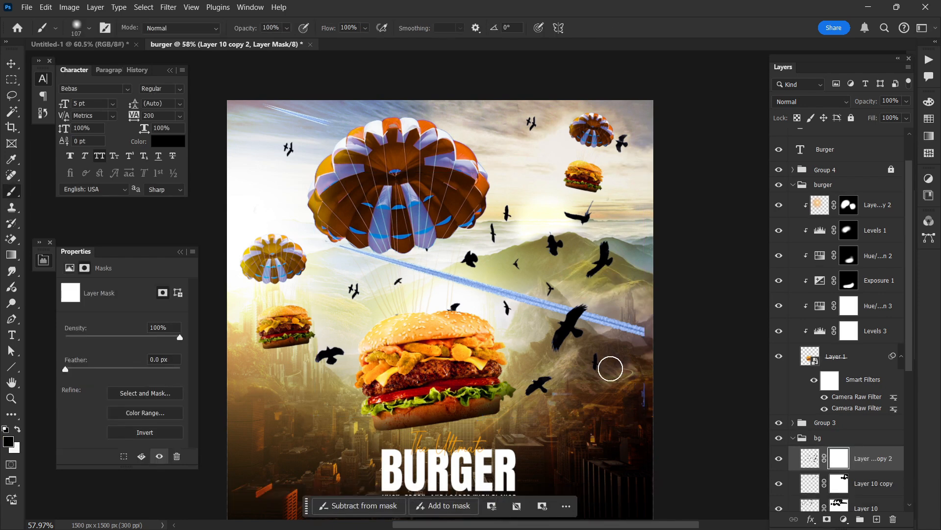
left_click_drag(610, 368, 585, 298)
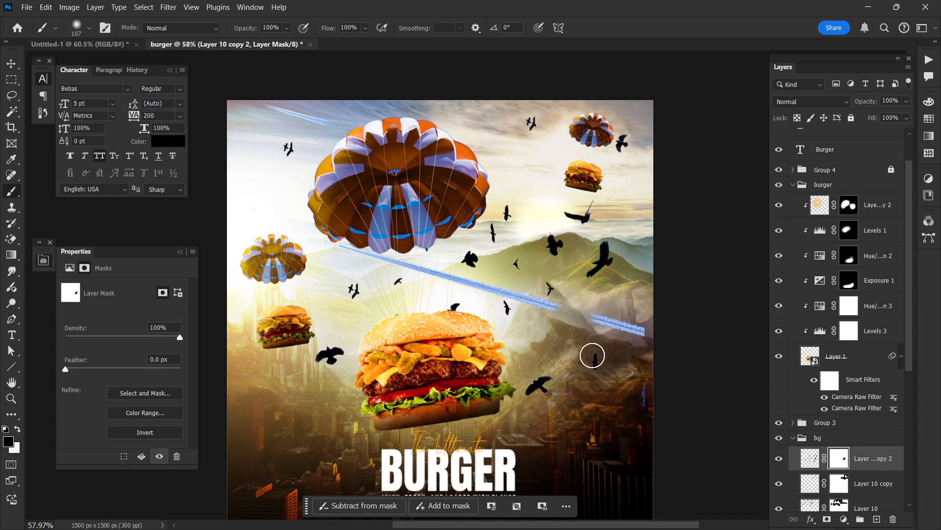
left_click(592, 355)
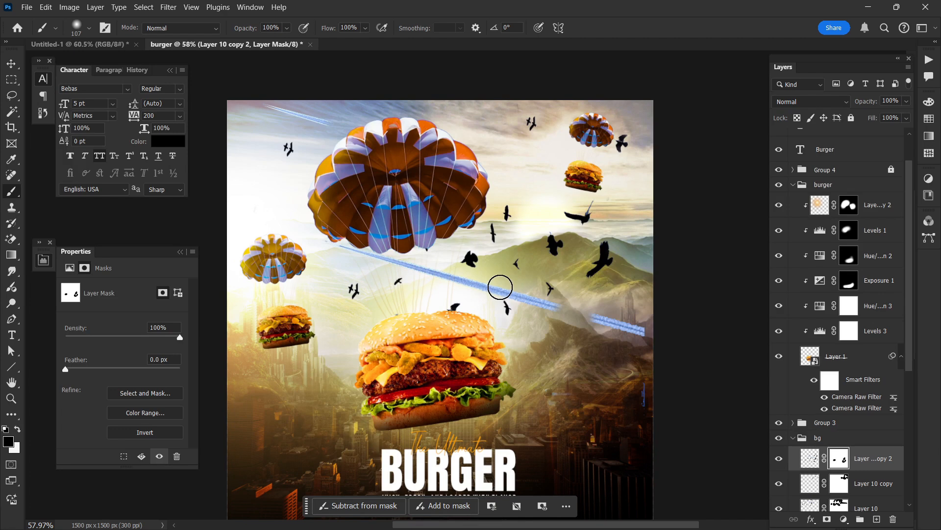
left_click_drag(455, 305, 454, 320)
left_click(399, 283)
left_click(491, 231)
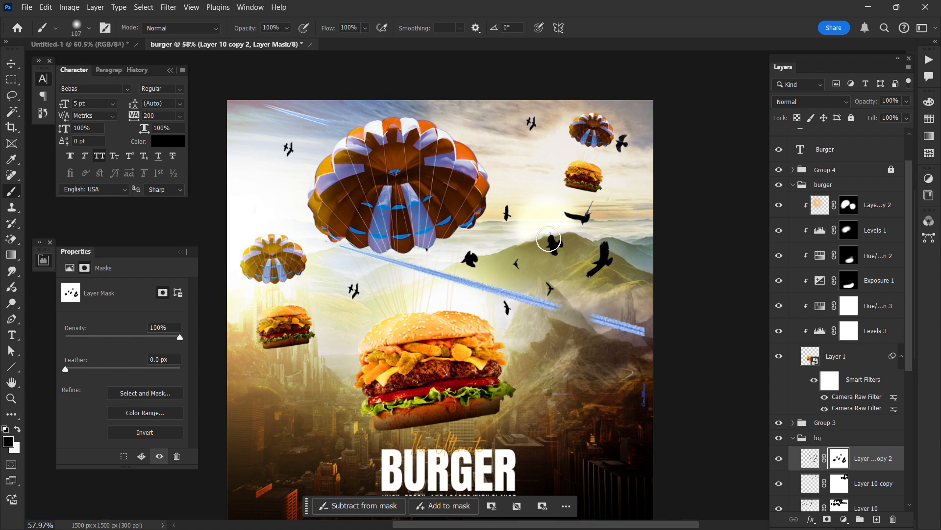
left_click(553, 245)
mouse_move(569, 237)
left_mouse_down()
mouse_move(612, 257)
mouse_move(586, 272)
left_mouse_up()
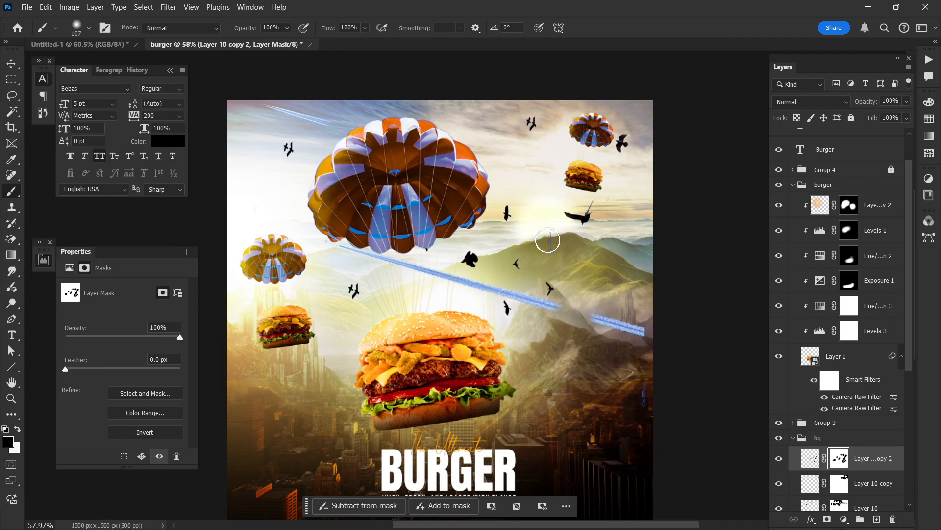
left_click(551, 290)
Step: Paint out the long blue streak crossing the mountains on Layer 10 copy 2's mask
left_click(840, 484)
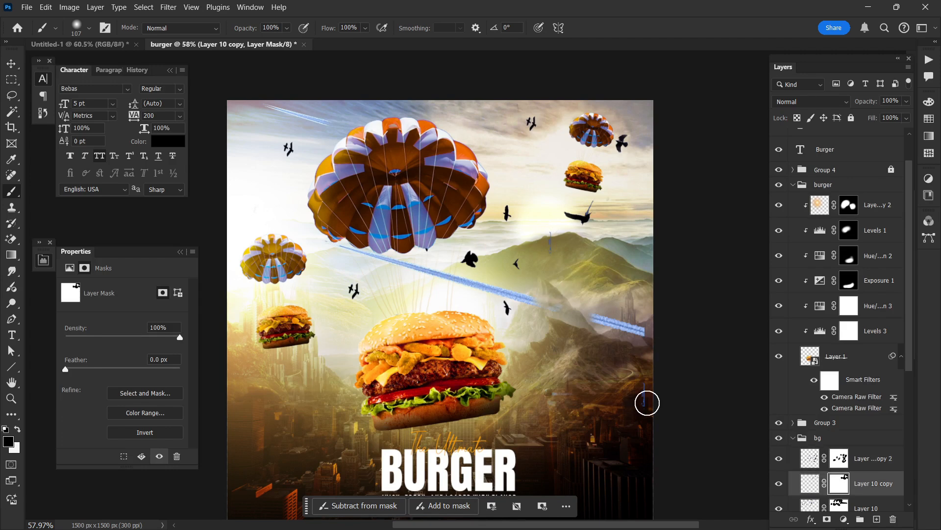
left_click(839, 505)
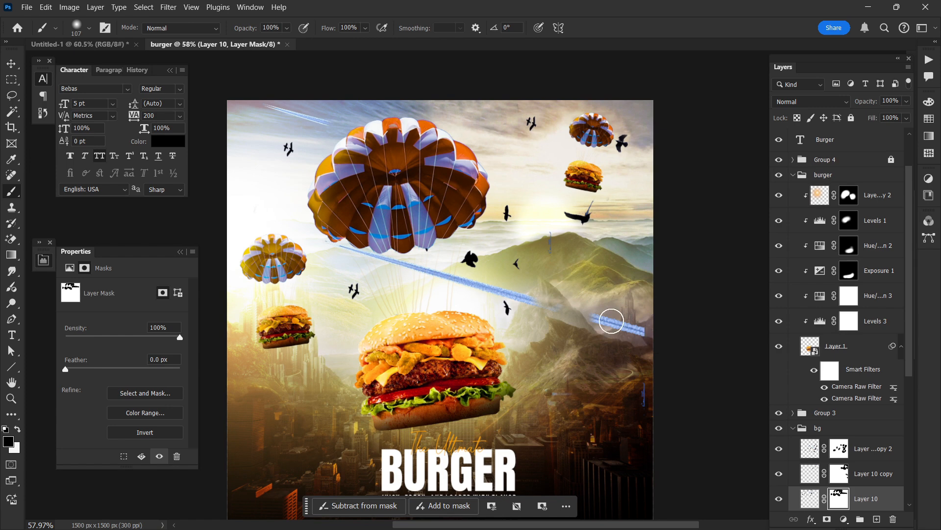
scroll(604, 319, "down", 1)
scroll(831, 347, "down", 3)
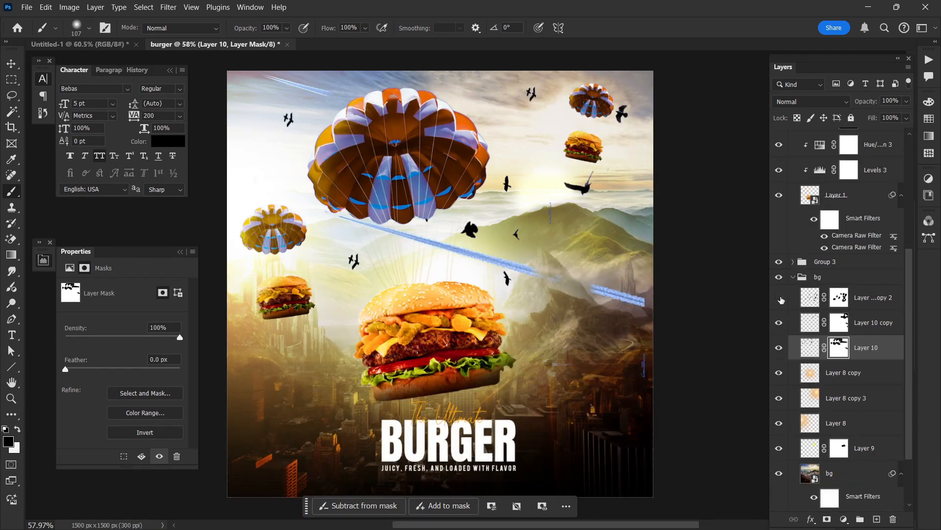
left_click(780, 298)
left_click(834, 299)
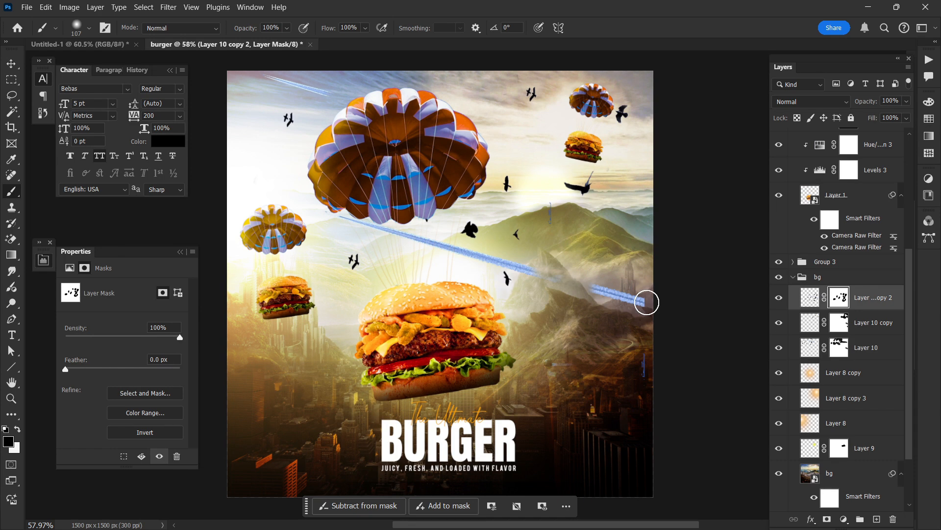
left_click_drag(646, 302, 581, 289)
left_click(331, 213, "shift")
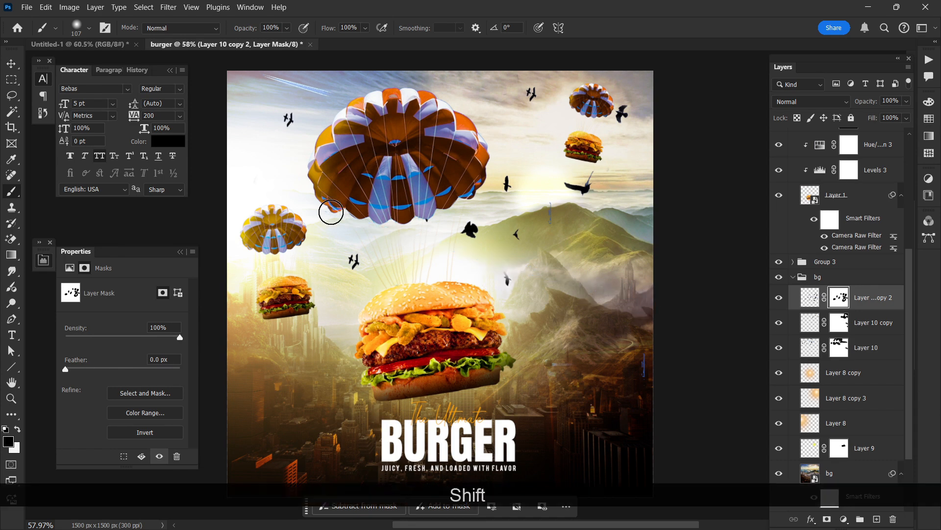
Step: On Layer 10 copy 2's mask, paint out the blue streak near the right edge and restore the large bird over the green mountain
left_click(643, 363)
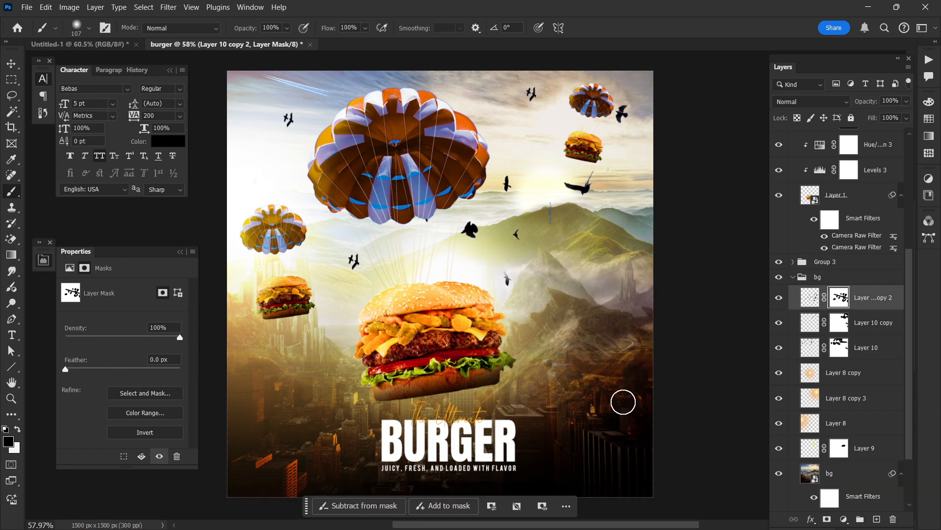
scroll(616, 329, "down", 1)
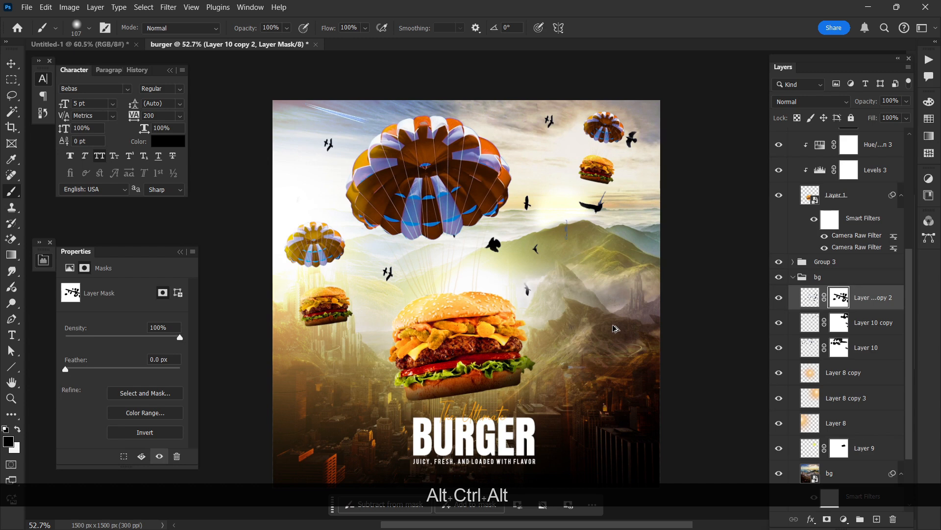
scroll(616, 329, "up", 1)
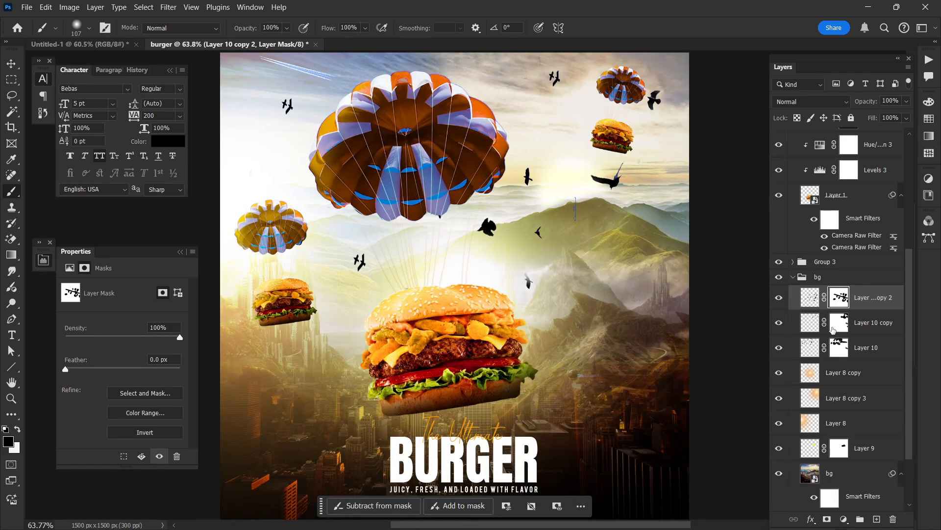
key("x")
key("ctrl+z")
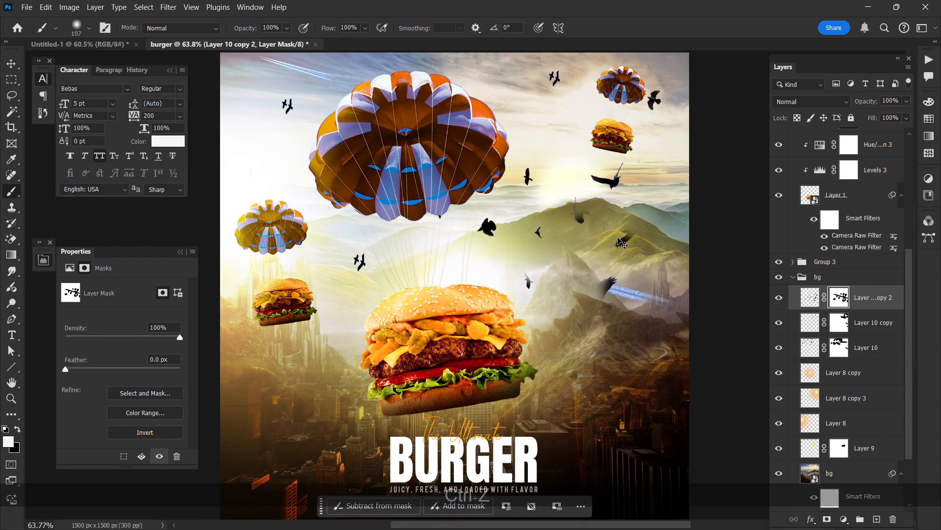
mouse_move(629, 237)
left_mouse_down()
mouse_move(631, 211)
mouse_move(621, 244)
left_mouse_up()
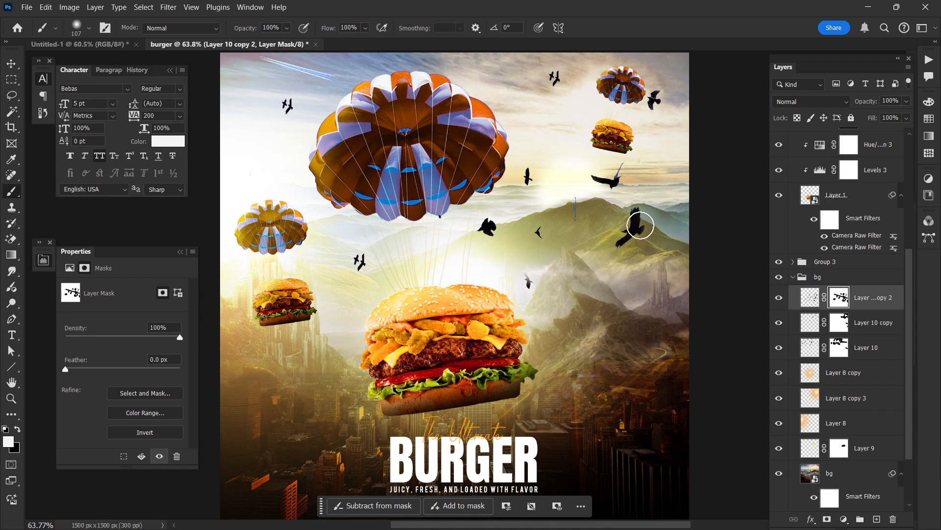
left_click(842, 325)
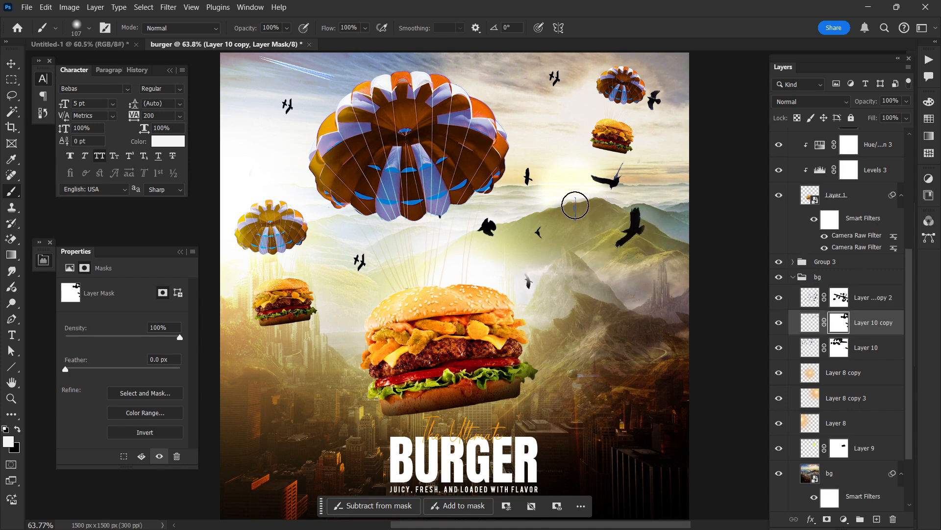
left_click(841, 299)
left_click_drag(572, 196, 574, 229)
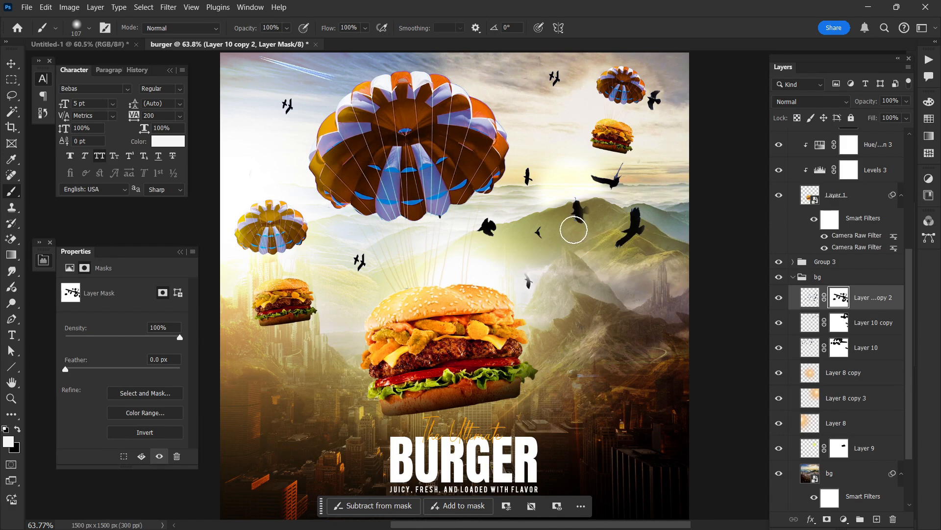
key("ctrl+z")
Step: Paint out the short vertical blue streak above the green mountain on Layer 10's mask
key("x")
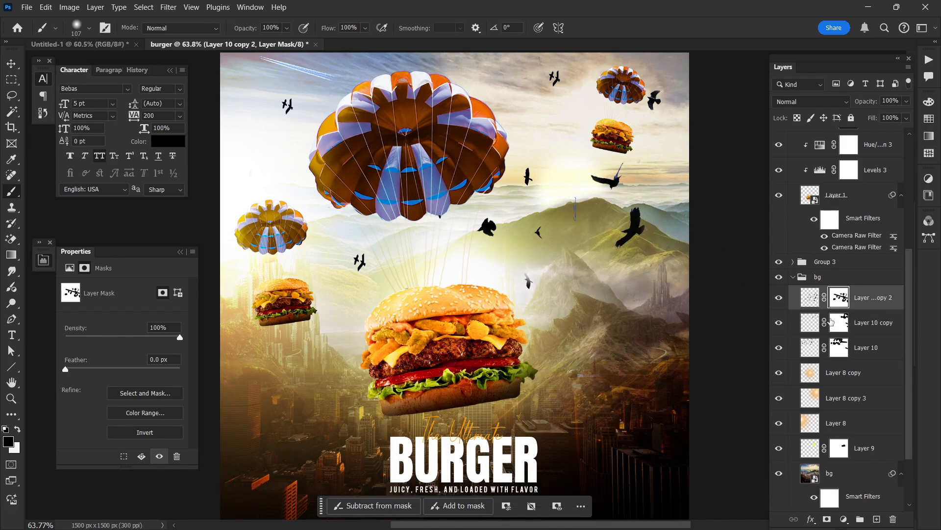
key("alt+[")
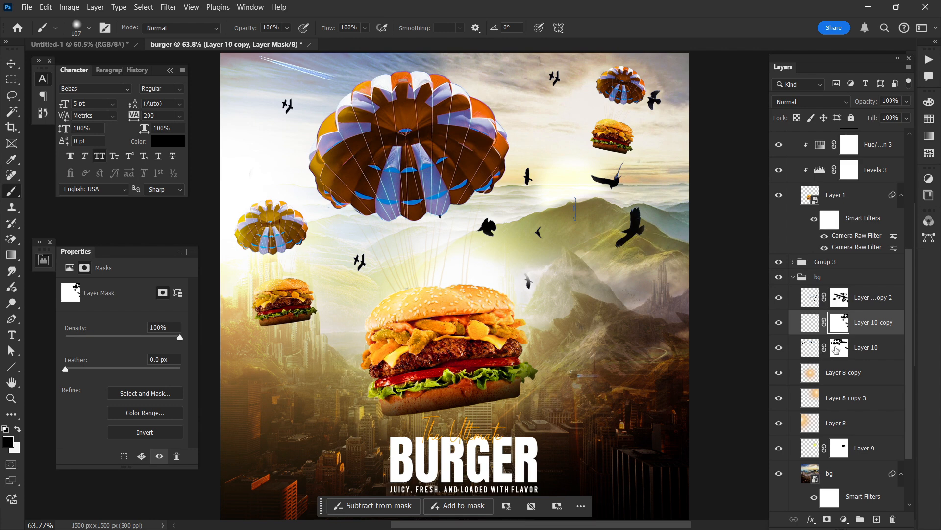
left_click(839, 347)
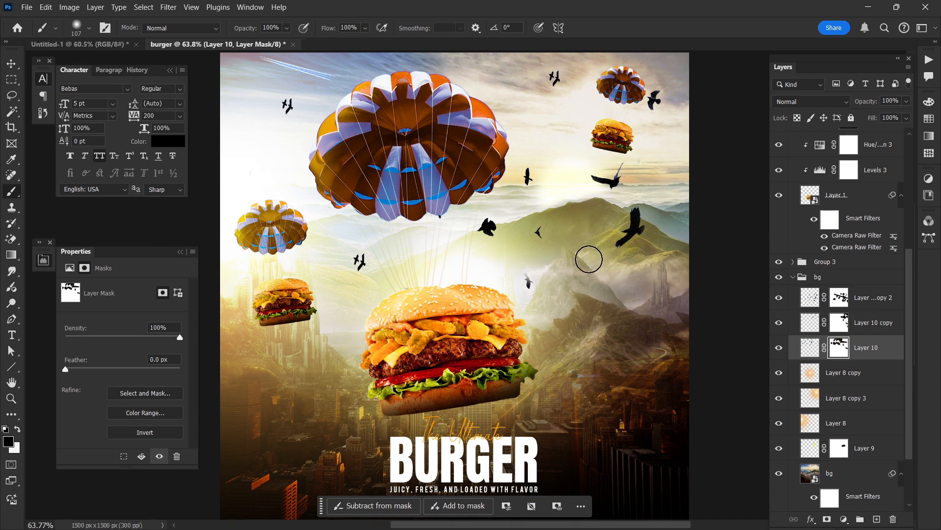
scroll(372, 240, "up", 1)
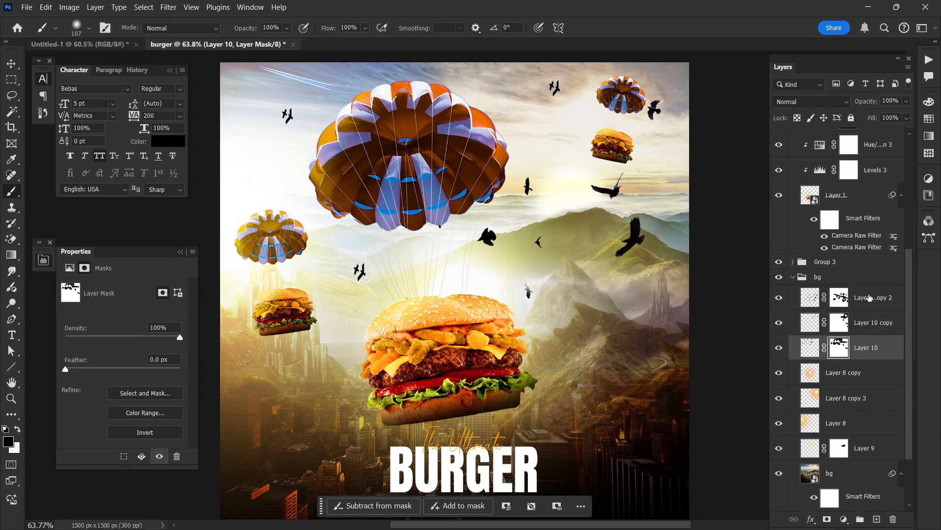
Step: Convert Layer 10, Layer 10 copy and Layer 10 copy 2 into one smart object and set its blend mode to Darker Color
left_click(869, 297, "ctrl")
left_click(821, 332, "ctrl")
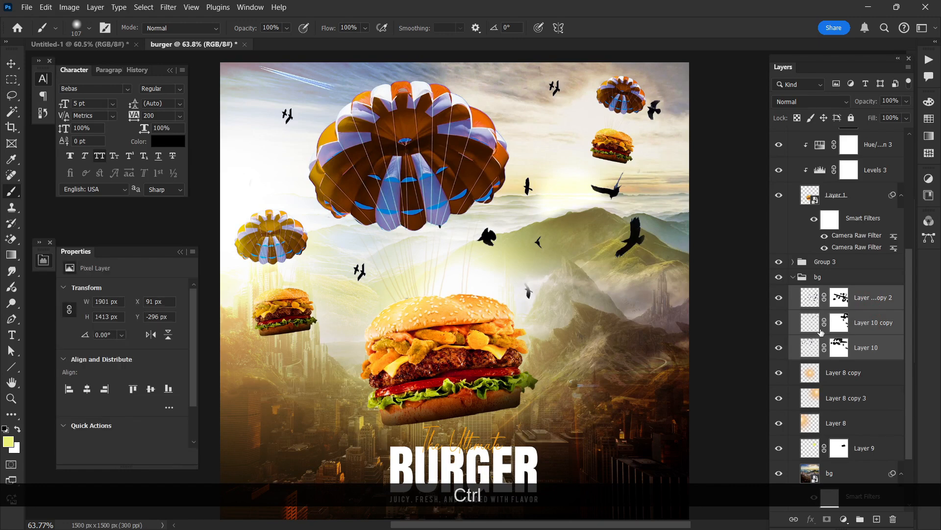
right_click(863, 327)
left_click(847, 286)
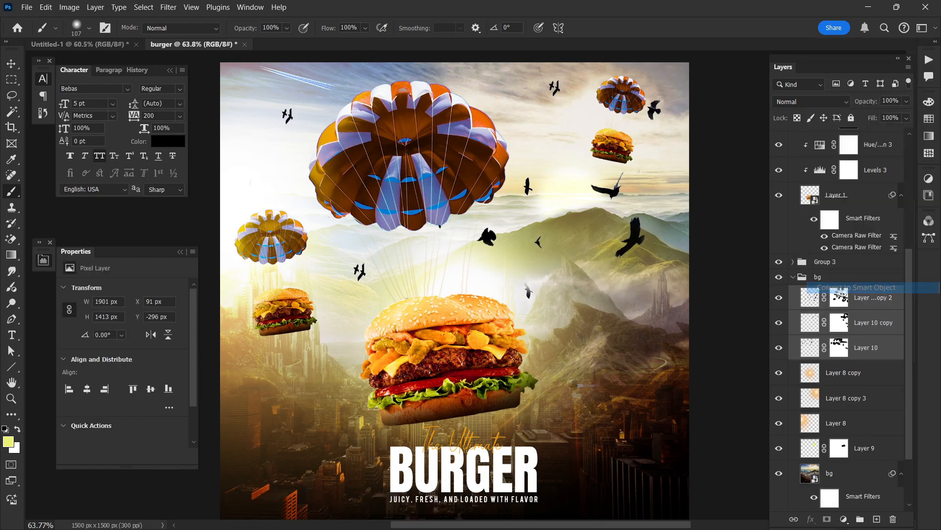
left_click(840, 301)
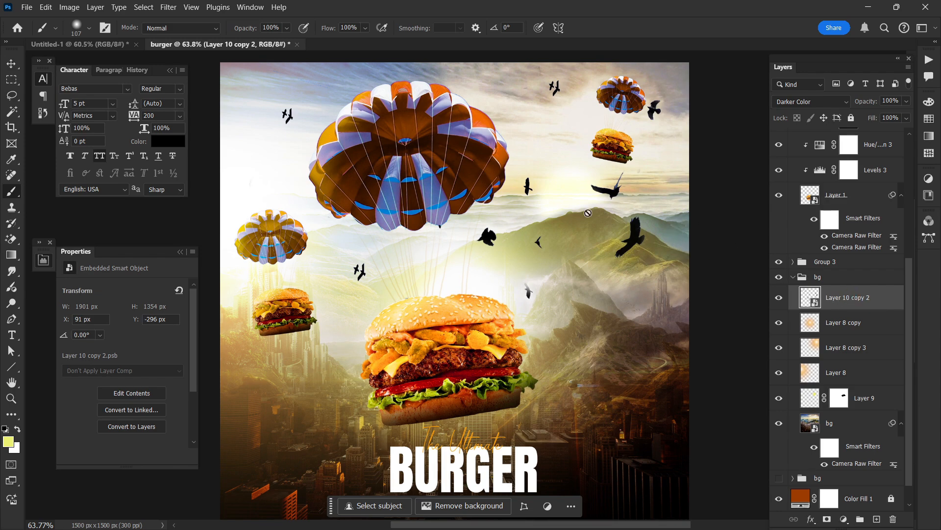
Step: Add a bright yellow Solid Color fill clipped to the birds smart object and lower its opacity to 21%
left_click(844, 519)
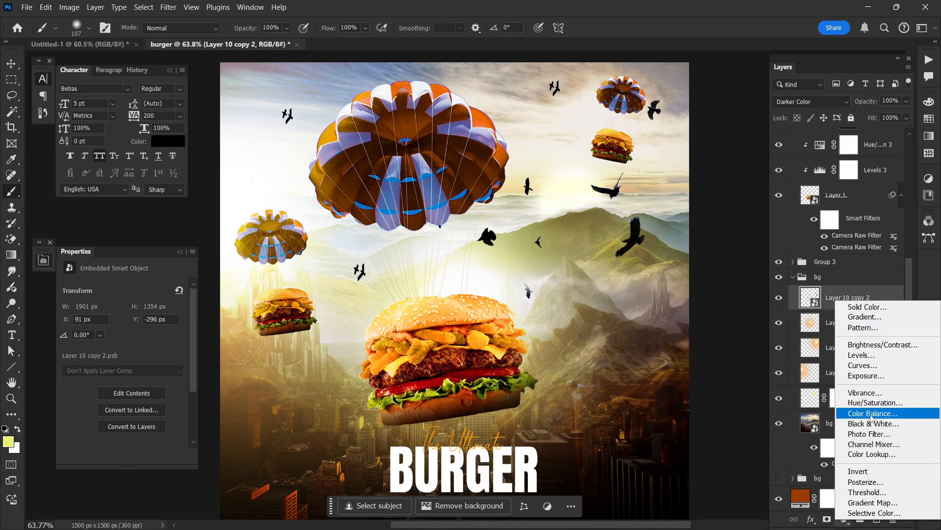
left_click(866, 305)
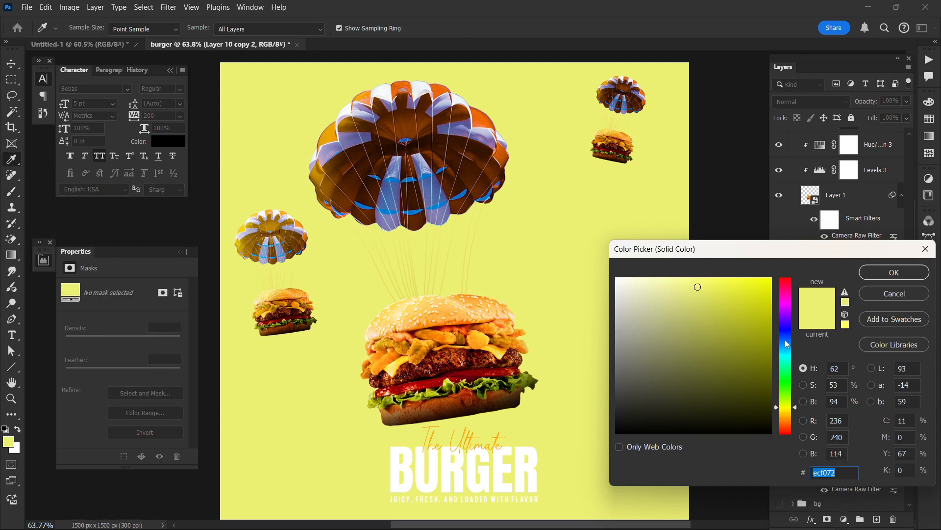
left_click_drag(786, 341, 785, 411)
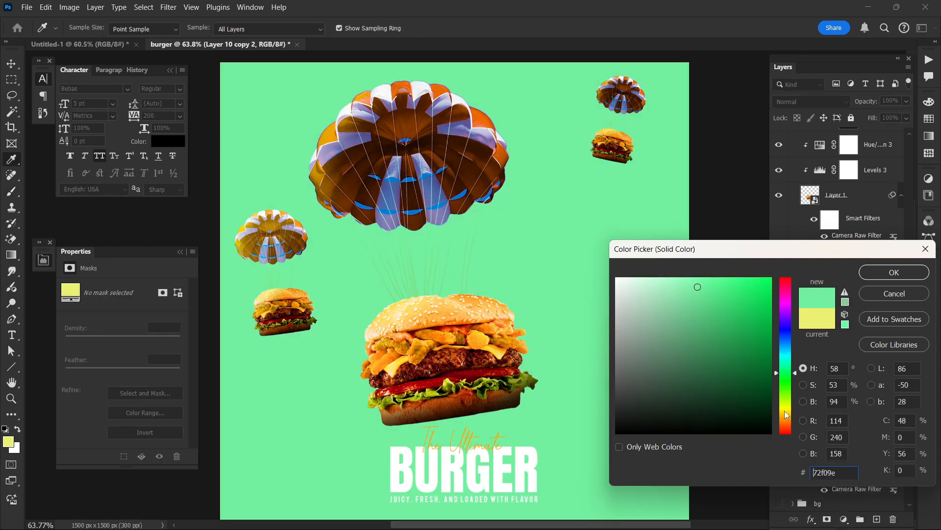
left_click(890, 275)
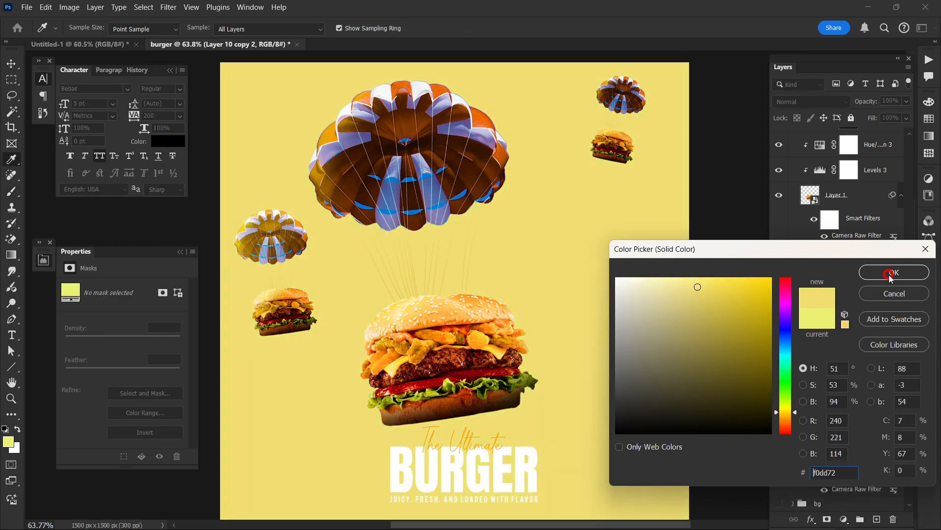
left_click_drag(754, 304, 809, 113)
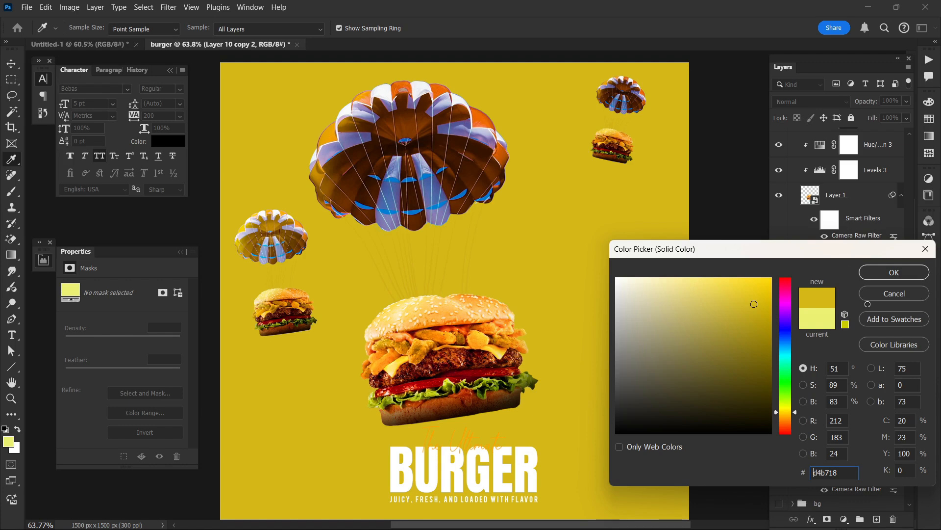
left_click_drag(868, 304, 876, 276)
left_click(878, 272)
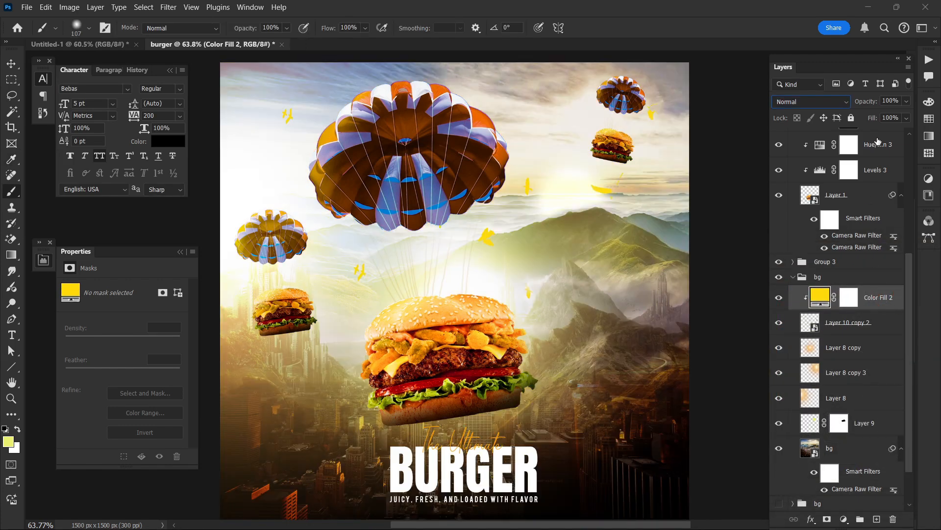
mouse_move(868, 102)
left_mouse_down()
mouse_move(815, 101)
mouse_move(865, 102)
left_mouse_up()
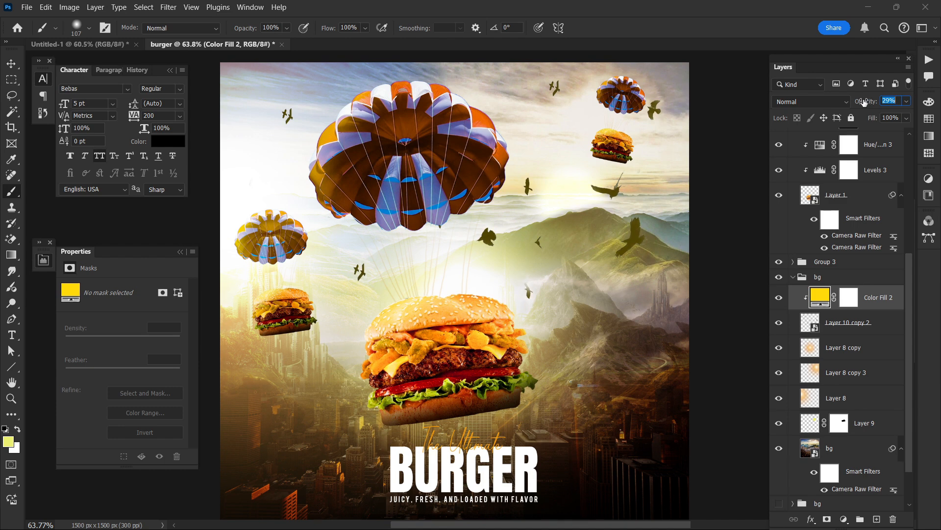
left_click_drag(863, 102, 866, 104)
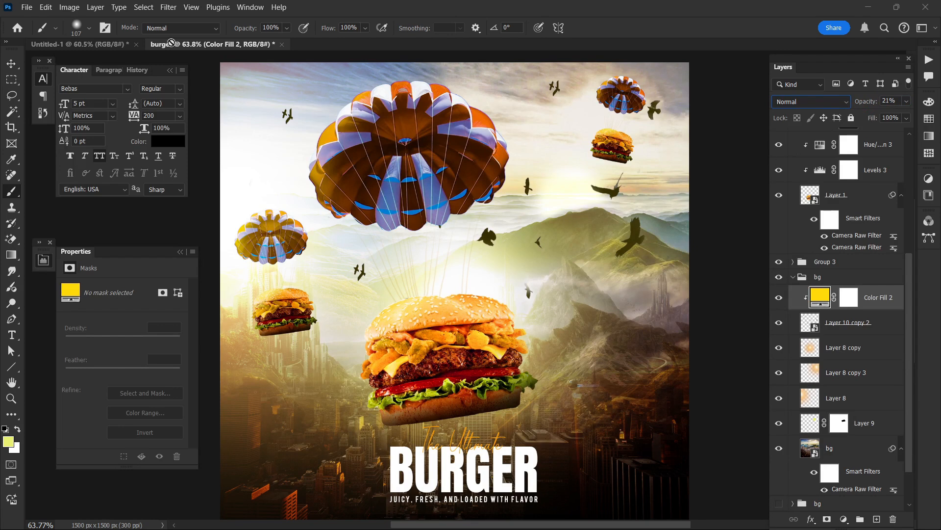
left_click(10, 65)
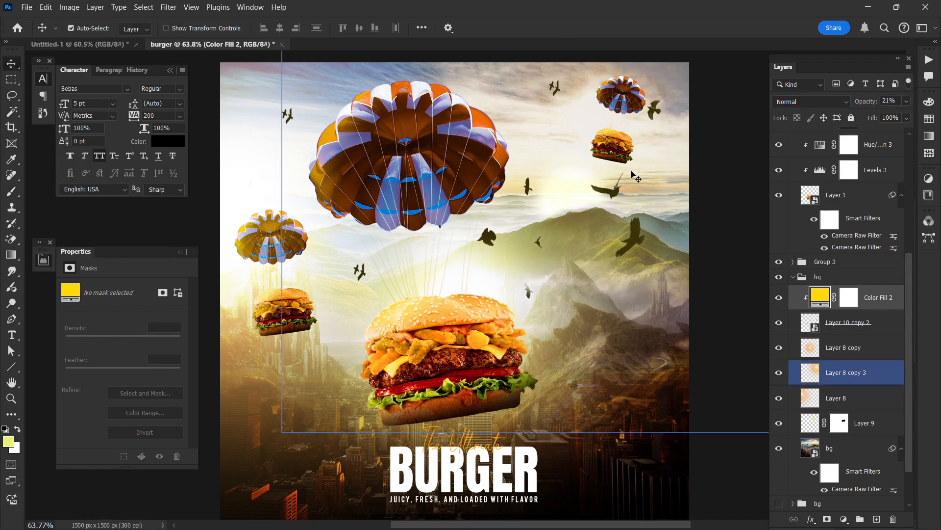
left_click(757, 271)
scroll(714, 264, "down", 2)
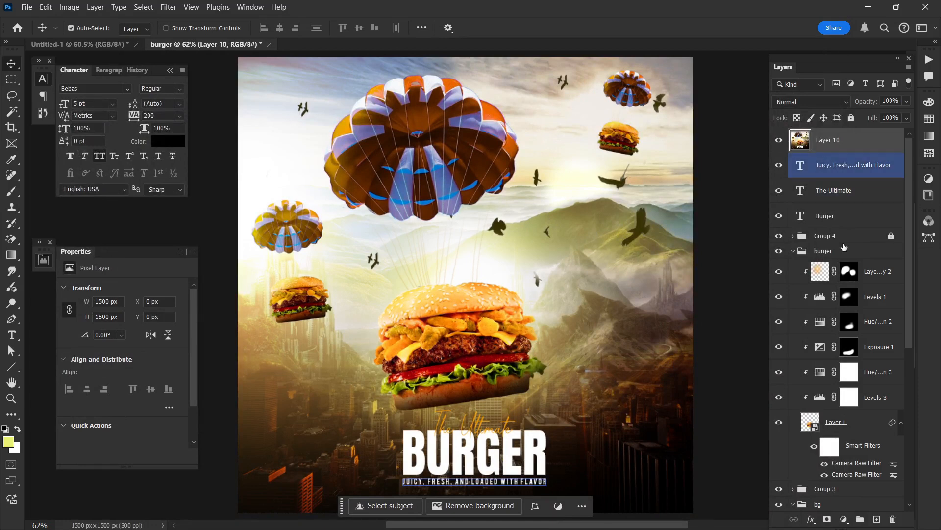
scroll(837, 376, "down", 6)
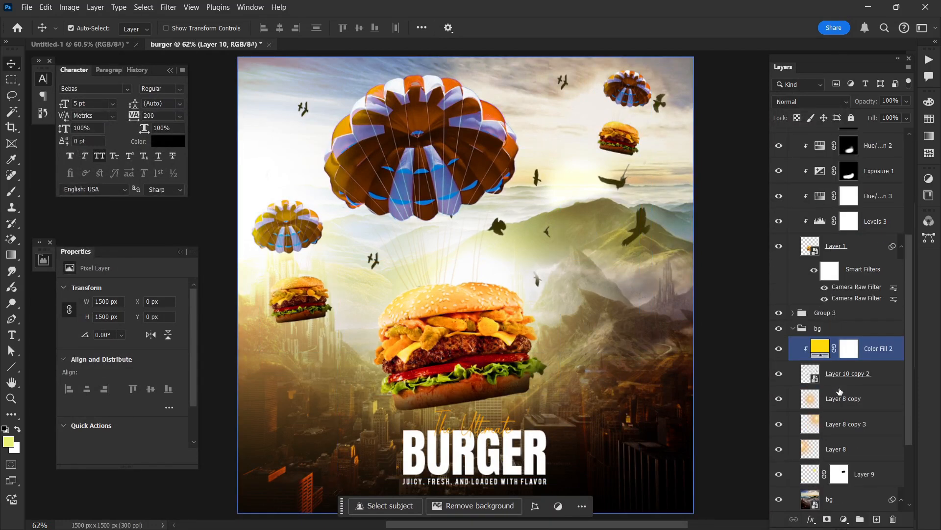
Step: Add a mask to the Layer 10 copy 2 smart object and paint out the two larger birds in front of the mountains
left_click(837, 273)
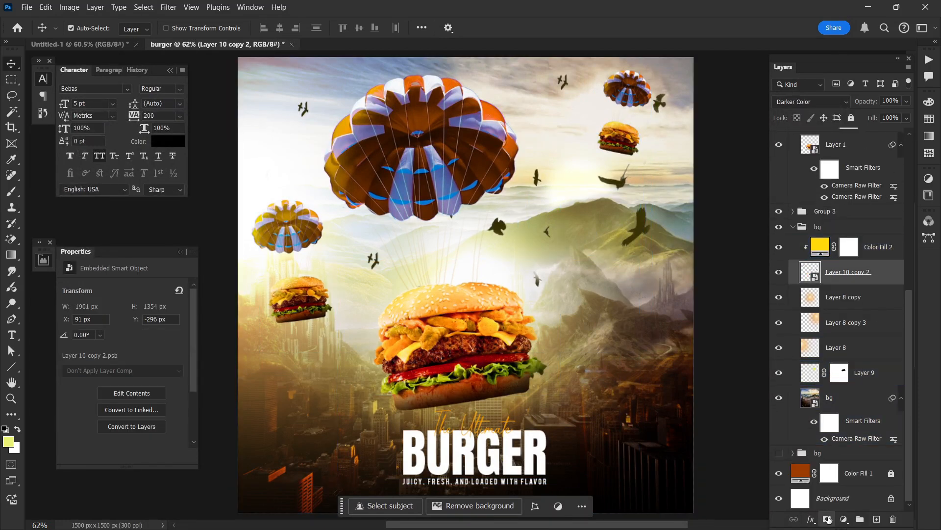
left_click(827, 518)
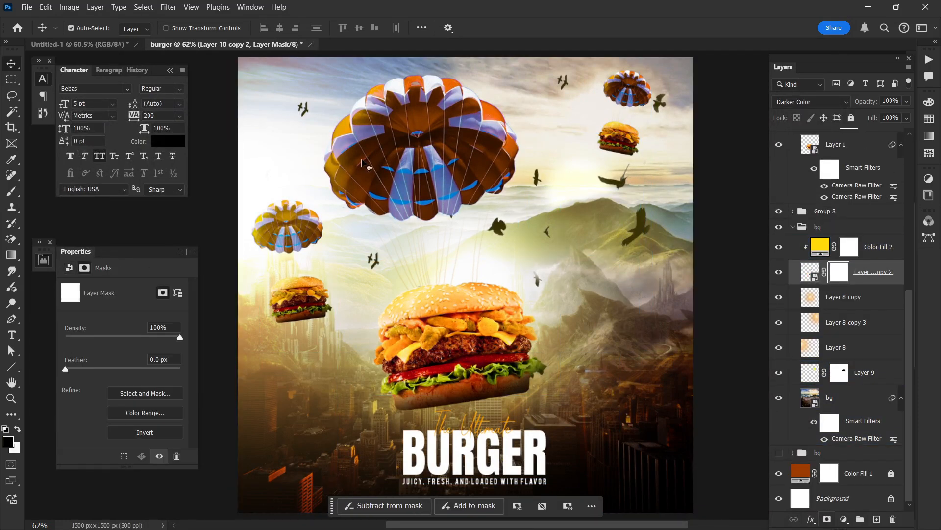
left_click(9, 192)
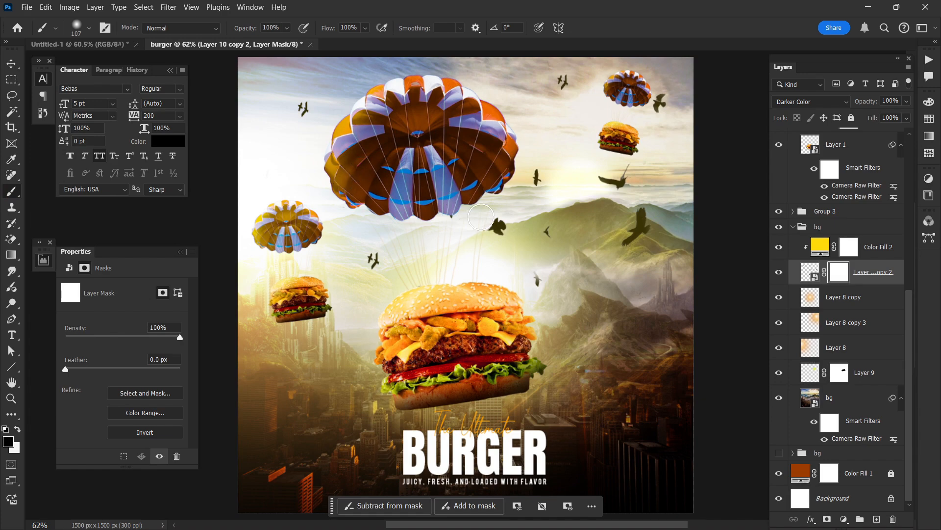
left_click(840, 276)
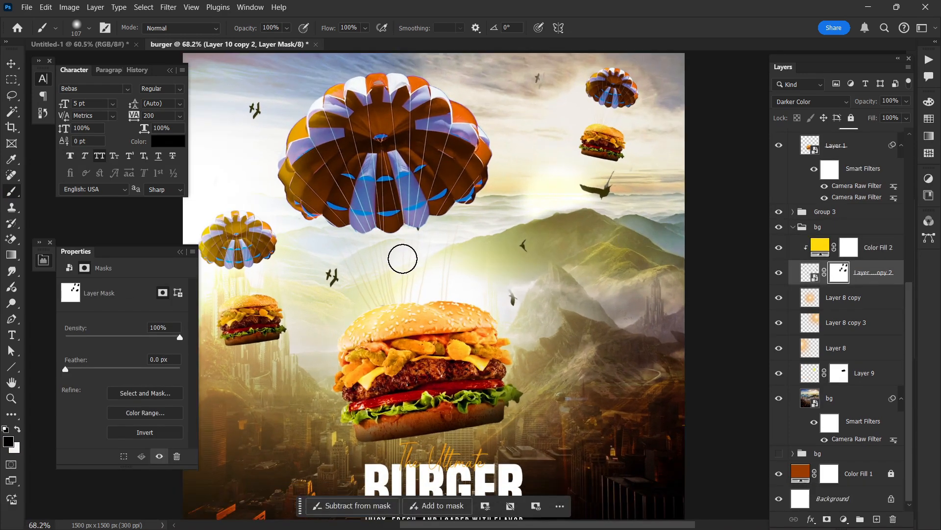
Step: Duplicate the masked birds smart object, shift the copy sideways, and invert its mask
key("ctrl+j")
key("ctrl+t")
left_click_drag(403, 259, 571, 225)
key("Return")
key("ctrl+i")
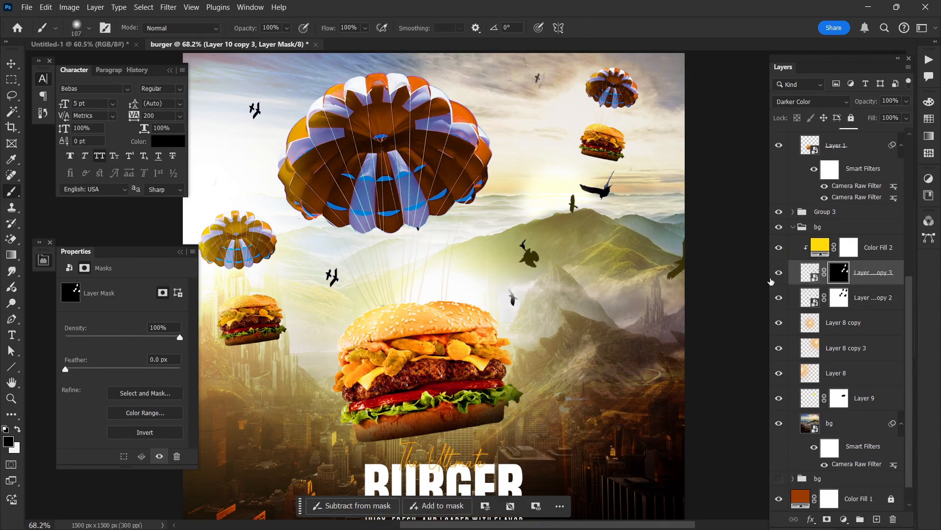
Step: Paint in only one small bird on Layer 10 copy 3's mask and move it over the mountains at about X 1326 px, Y 515 px
left_click(827, 518, "alt")
key("x")
left_click_drag(596, 265, 585, 257)
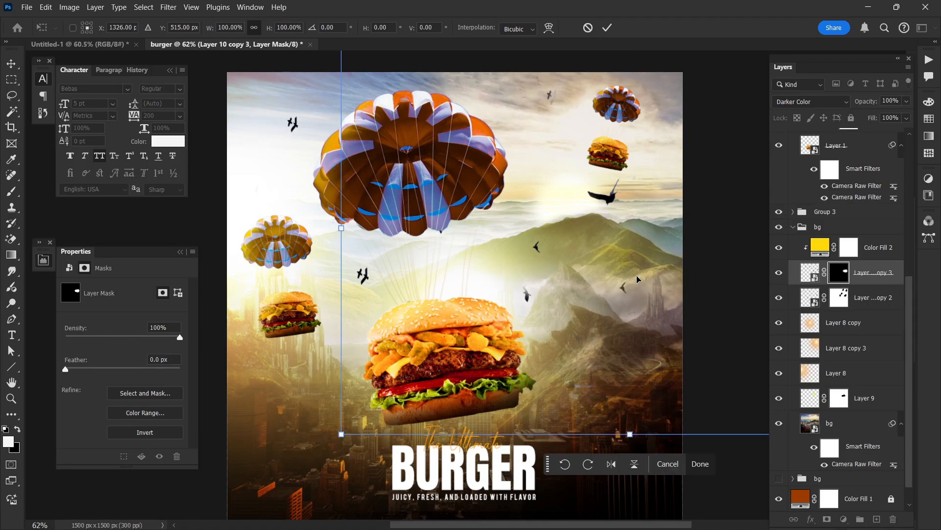
left_click(11, 64)
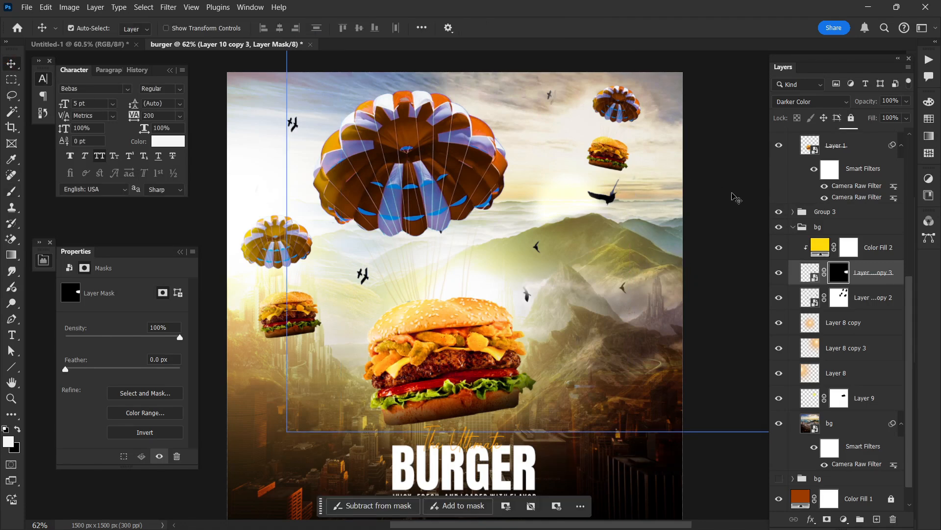
left_click(744, 182, "ctrl")
Step: Stamp all visible layers into a new merged layer at the top of the stack, keeping it aligned with the canvas
key("ctrl+0")
key("ctrl+shift+alt+e")
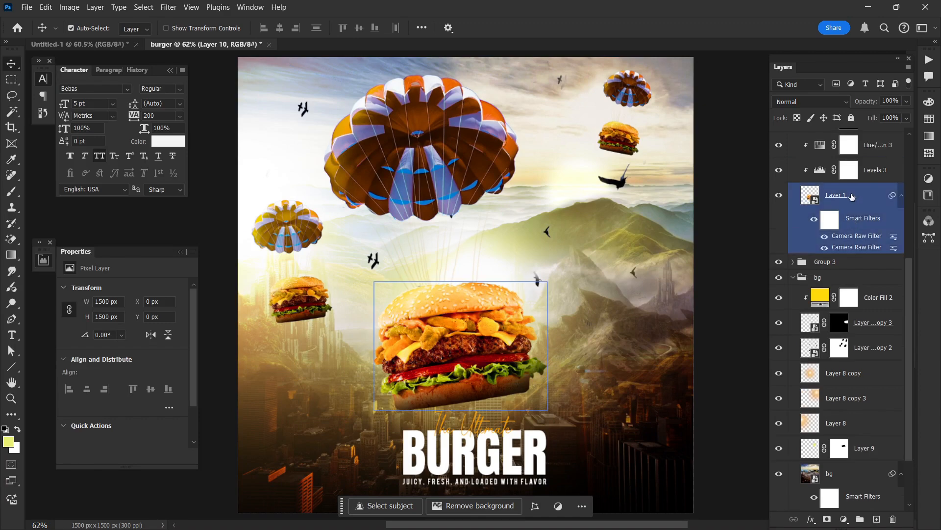
left_click(854, 195)
left_click(847, 149)
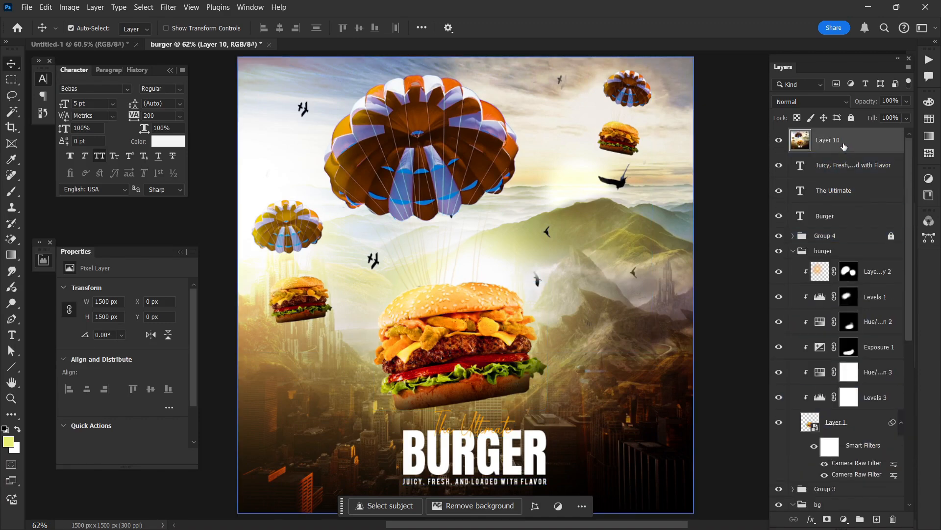
left_click_drag(605, 204, 584, 142)
key("ctrl+z")
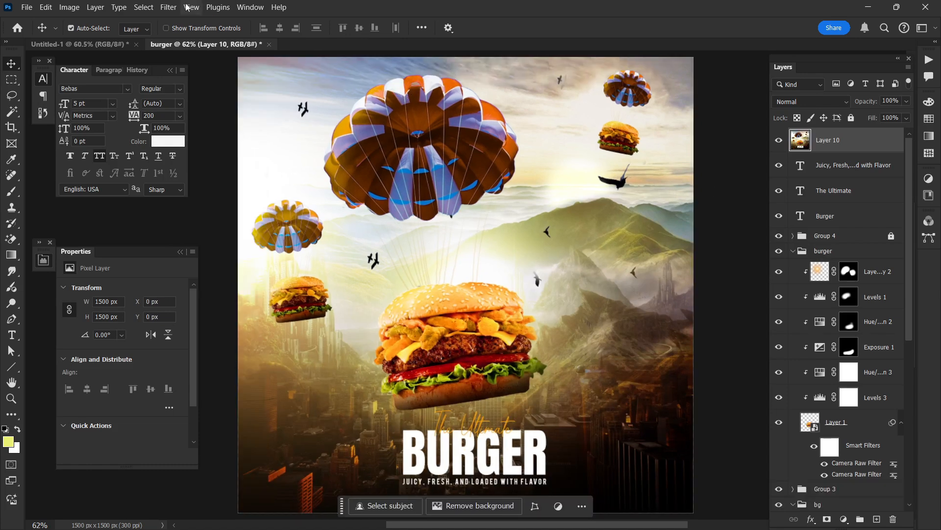
Step: Open the Camera Raw Filter on the merged Layer 10, set Contrast to +14 and lower Highlights to about -27
left_click(168, 7)
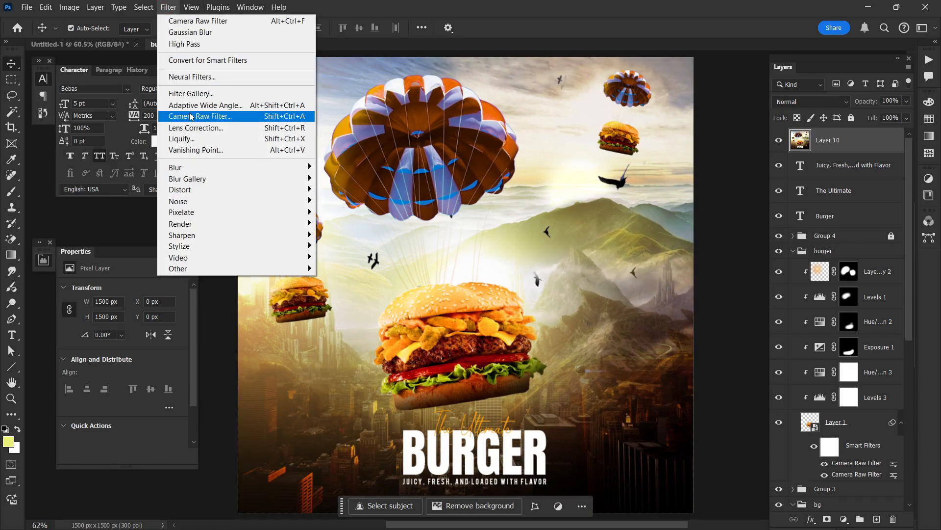
left_click(189, 116)
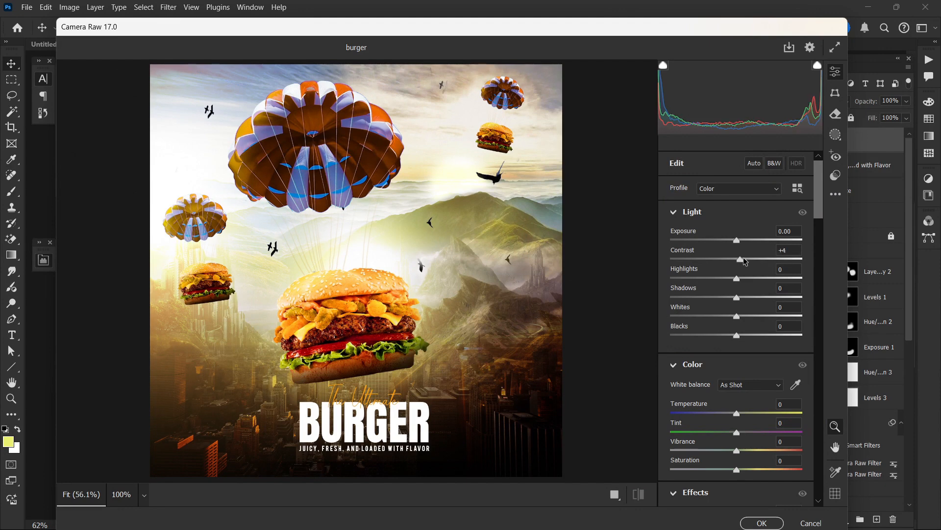
left_click_drag(745, 261, 721, 278)
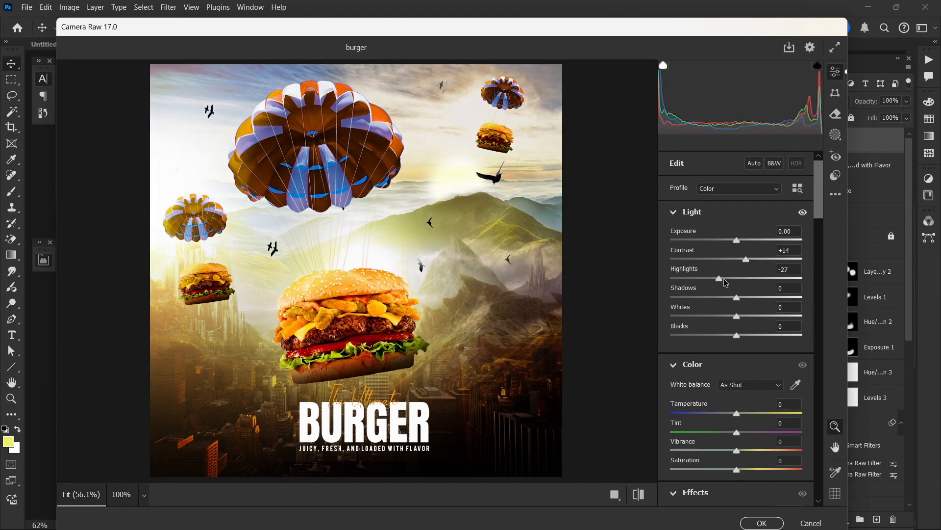
Step: Set Vibrance to +28 and Saturation to +4, then soften the image with Clarity at -18
mouse_move(762, 300)
left_mouse_down()
mouse_move(730, 301)
mouse_move(758, 303)
left_mouse_up()
scroll(730, 302, "down", 2)
scroll(731, 303, "down", 2)
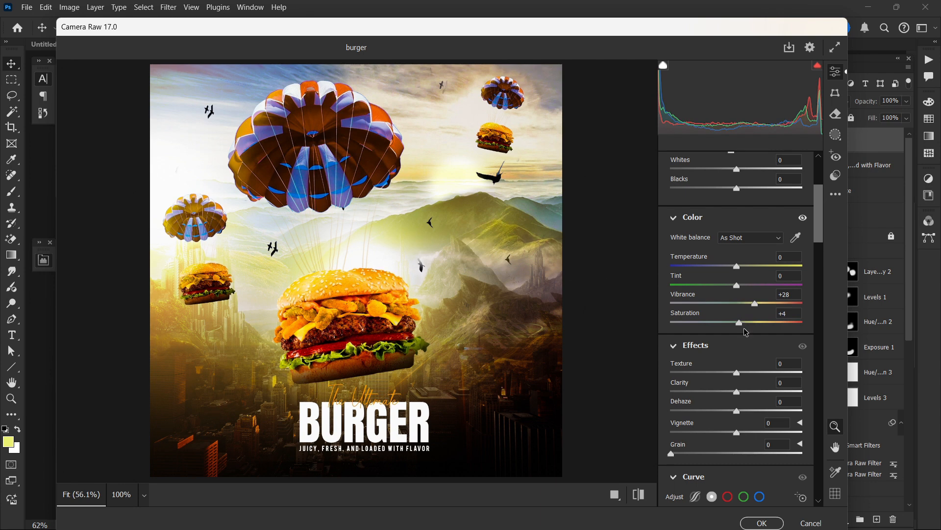
scroll(745, 332, "down", 3)
left_click_drag(737, 318, 717, 322)
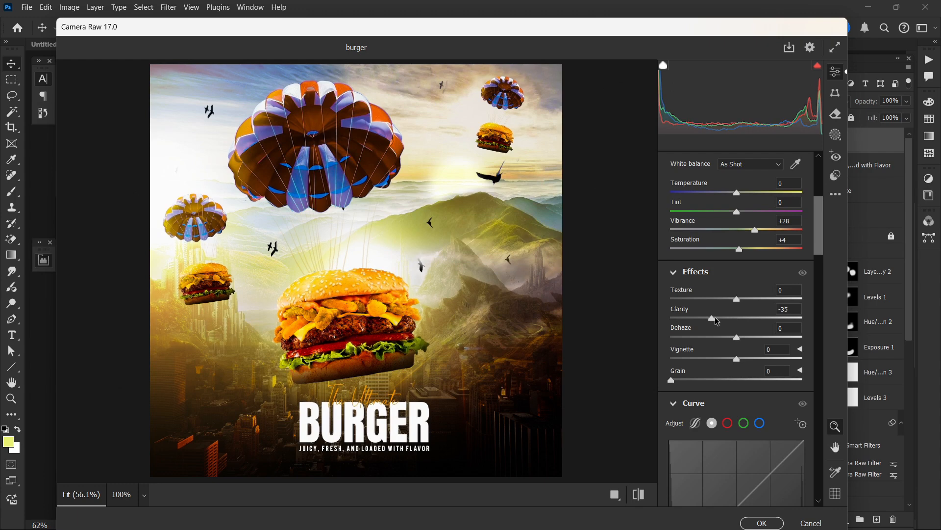
left_click_drag(718, 322, 730, 322)
Step: Add a small amount of Grain to the poster in the Camera Raw effects
scroll(740, 352, "down", 2)
scroll(741, 352, "down", 5)
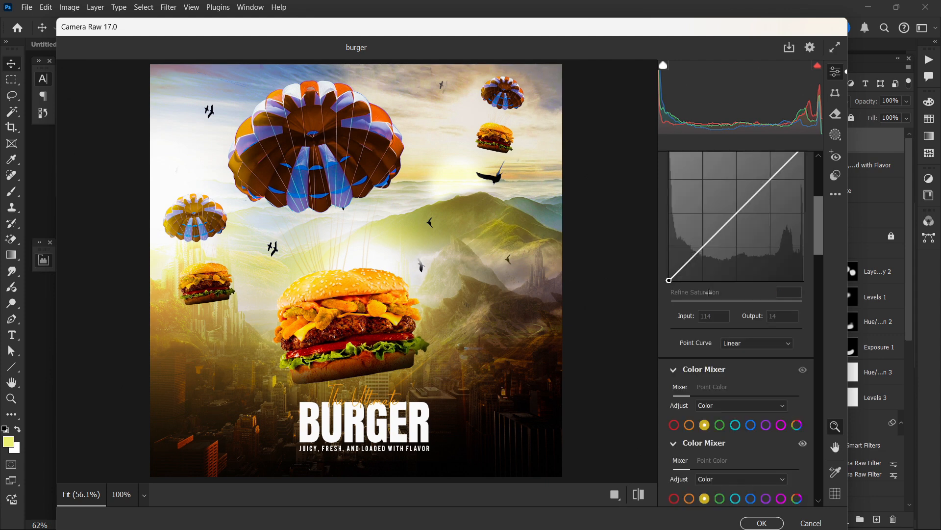
scroll(709, 292, "up", 5)
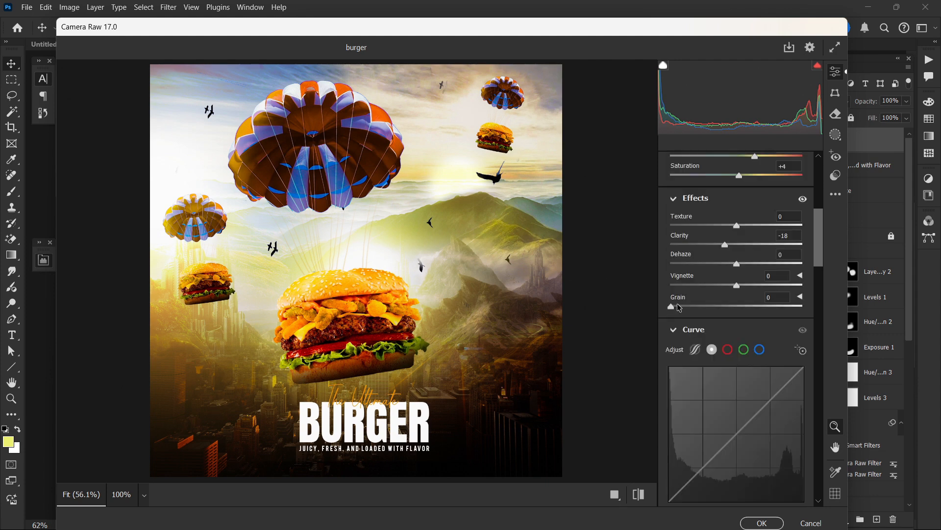
left_click(679, 307)
left_click_drag(681, 309, 688, 308)
Step: Fine-tune the Color Mixer's individual colours, including one with Saturation +7 and Luminance +11
scroll(735, 218, "down", 2)
scroll(735, 218, "down", 7)
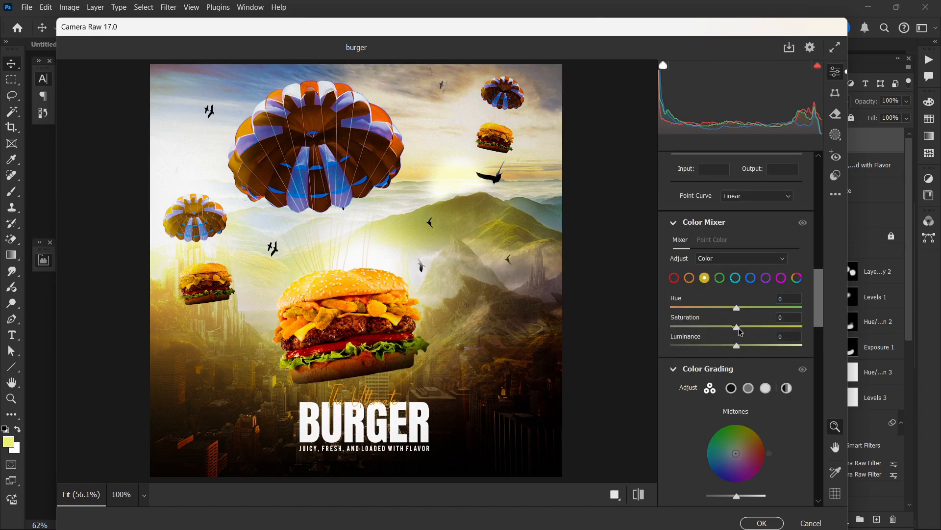
mouse_move(736, 308)
left_mouse_down()
mouse_move(757, 309)
mouse_move(736, 309)
left_mouse_up()
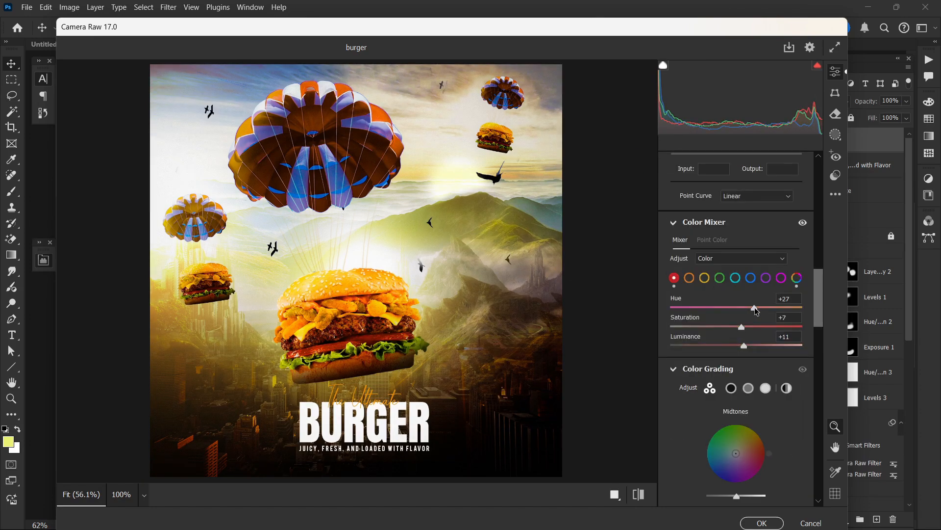
scroll(713, 439, "down", 3)
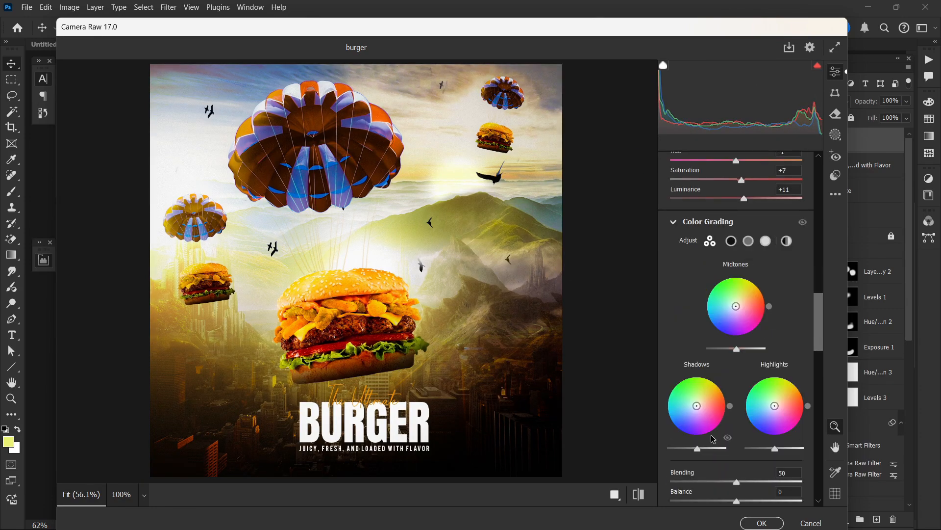
Step: Slightly darken the shadows in Color Grading, set Balance to -15, and apply the Camera Raw grading
scroll(714, 440, "down", 3)
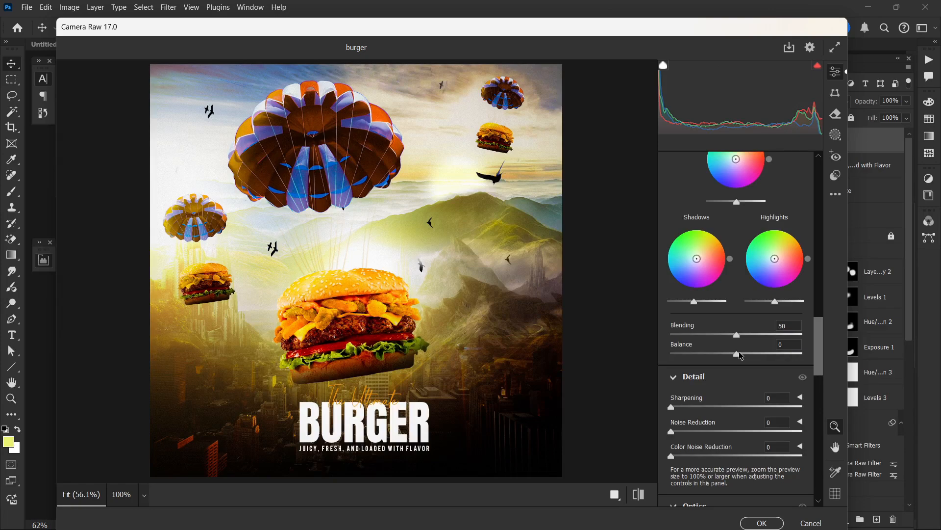
left_click_drag(739, 351, 730, 351)
scroll(735, 380, "down", 3)
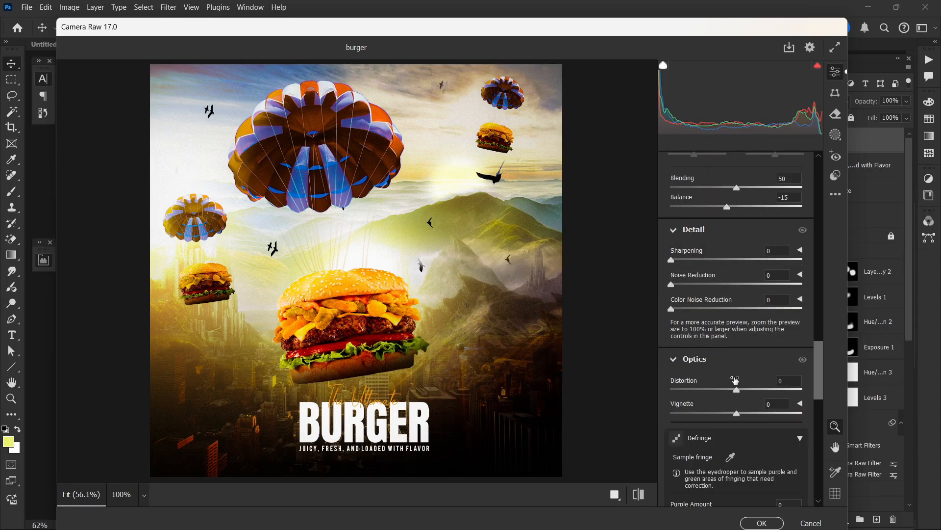
key("Return")
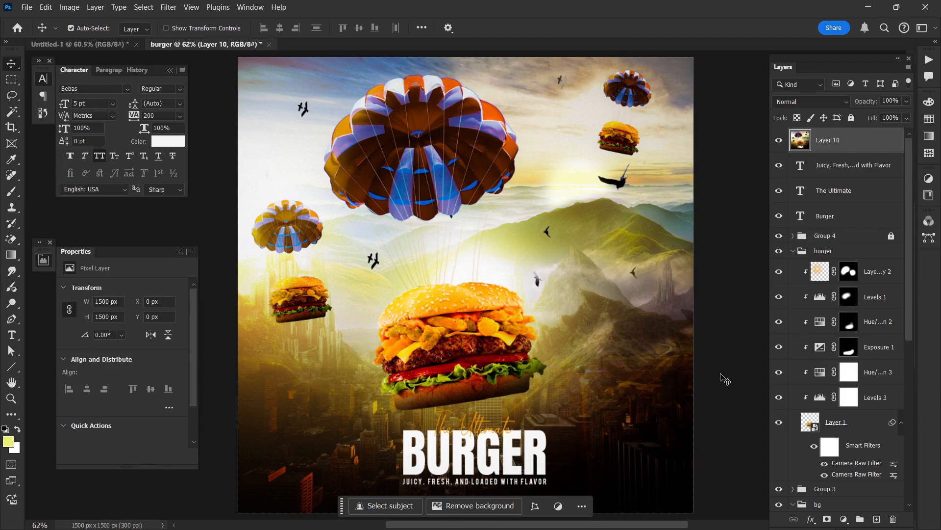
Step: Compare the poster with and without the graded Layer 10, leaving the layer visible and deselected
left_click(779, 141)
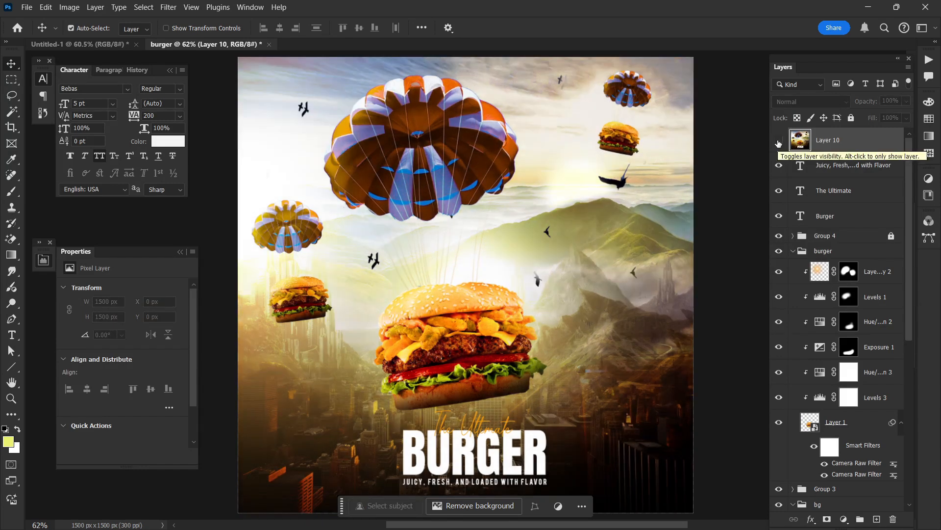
left_click(779, 141)
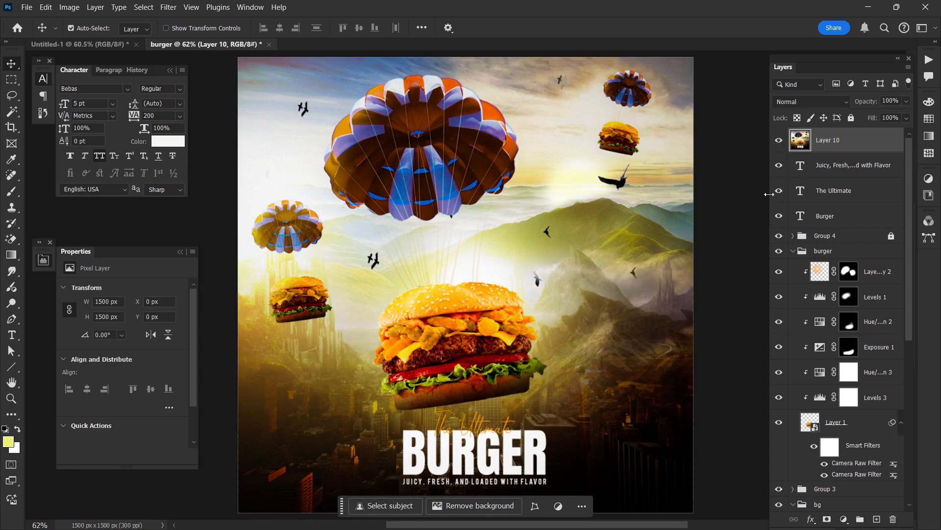
left_click(735, 212)
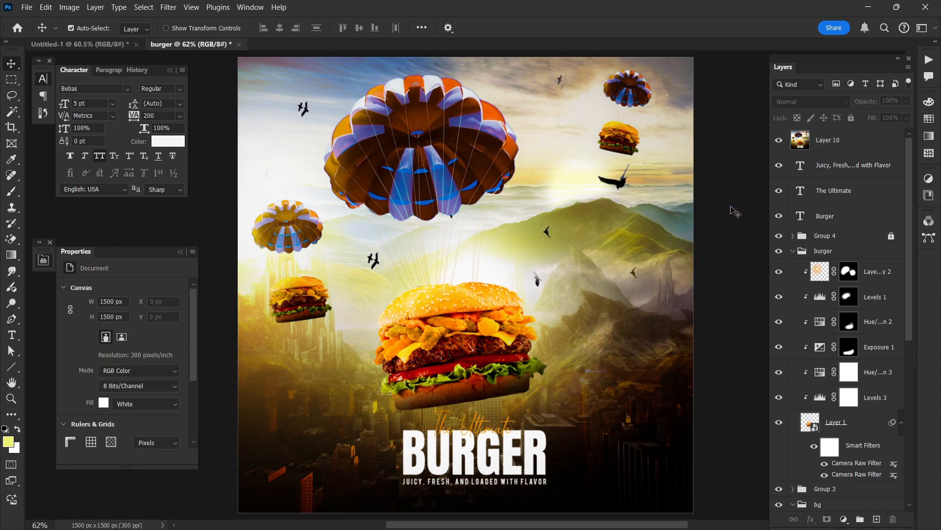
left_click(825, 146)
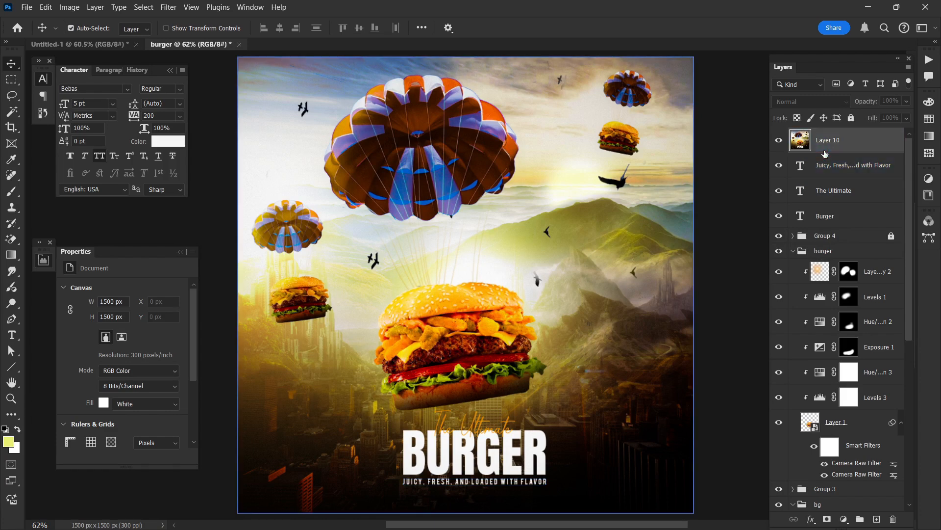
left_click(753, 170)
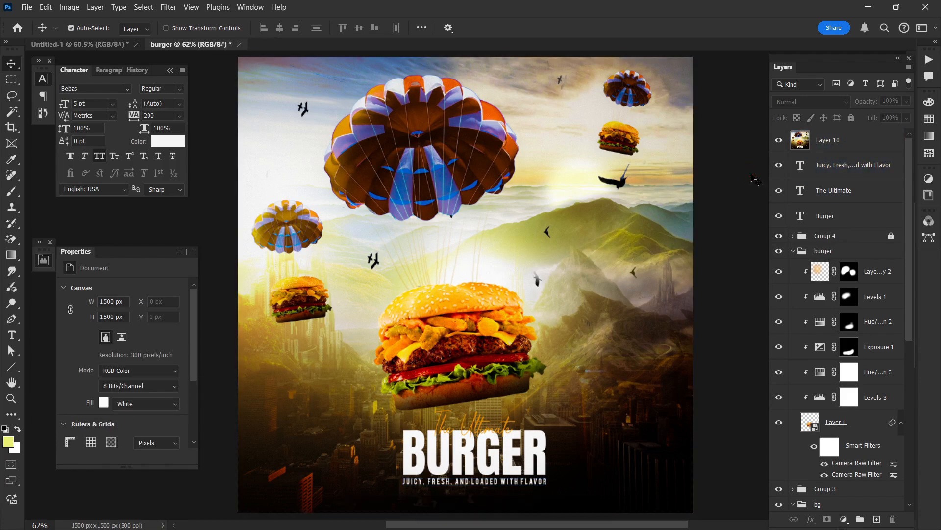